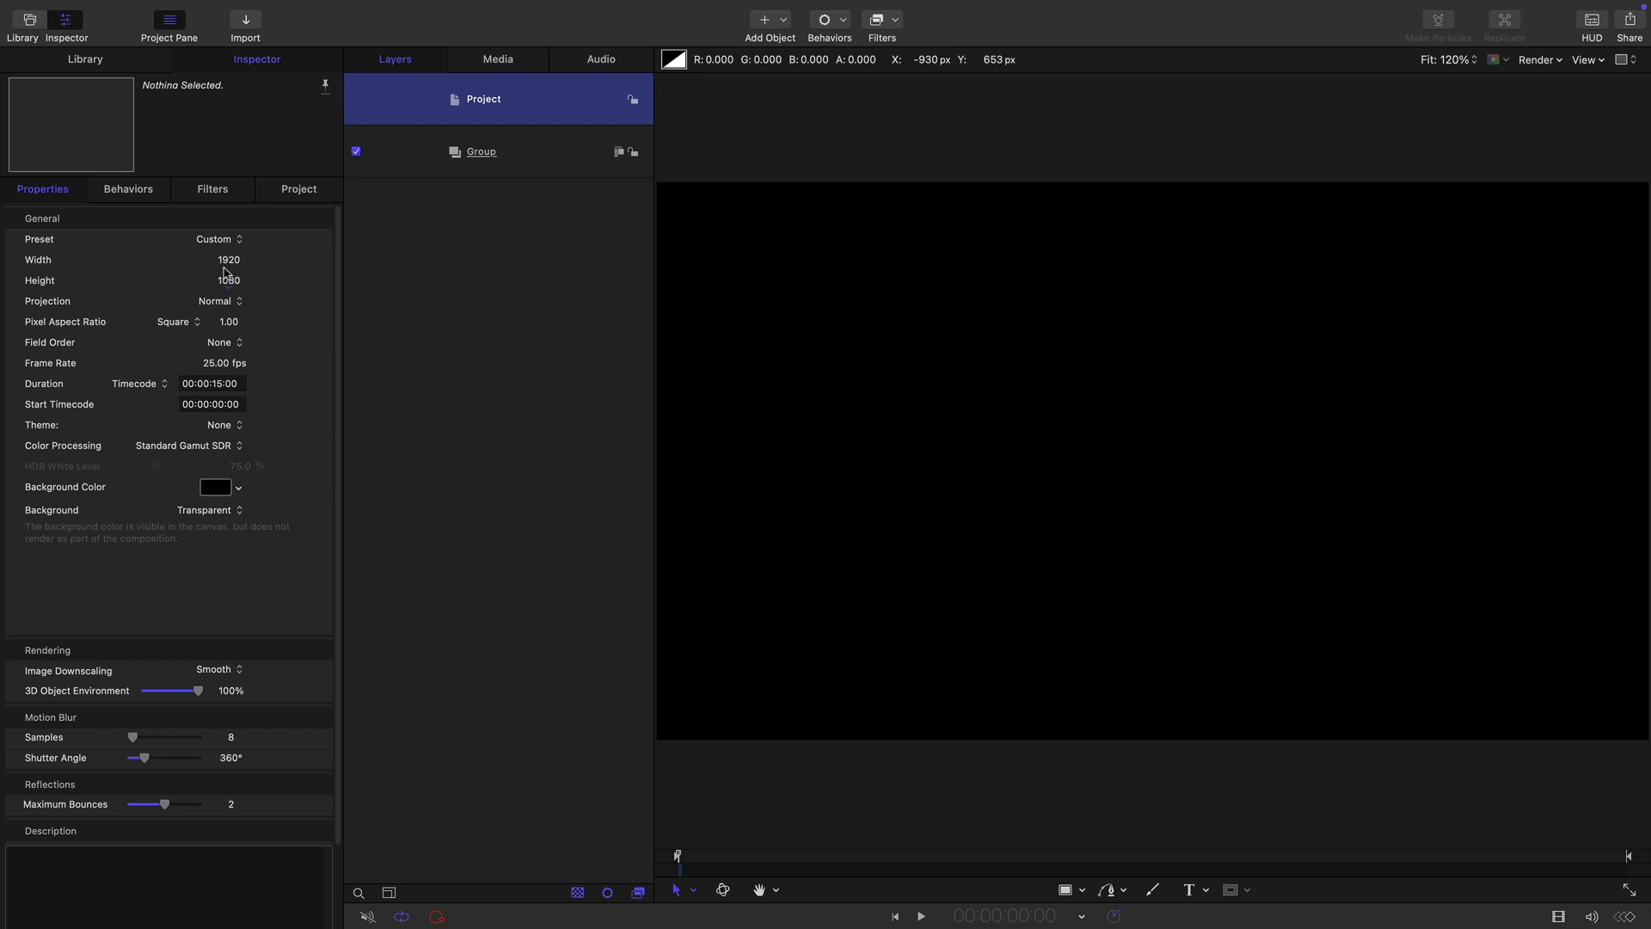
Set the project Width and Height to 400 × 400 pixels
left_click(229, 260)
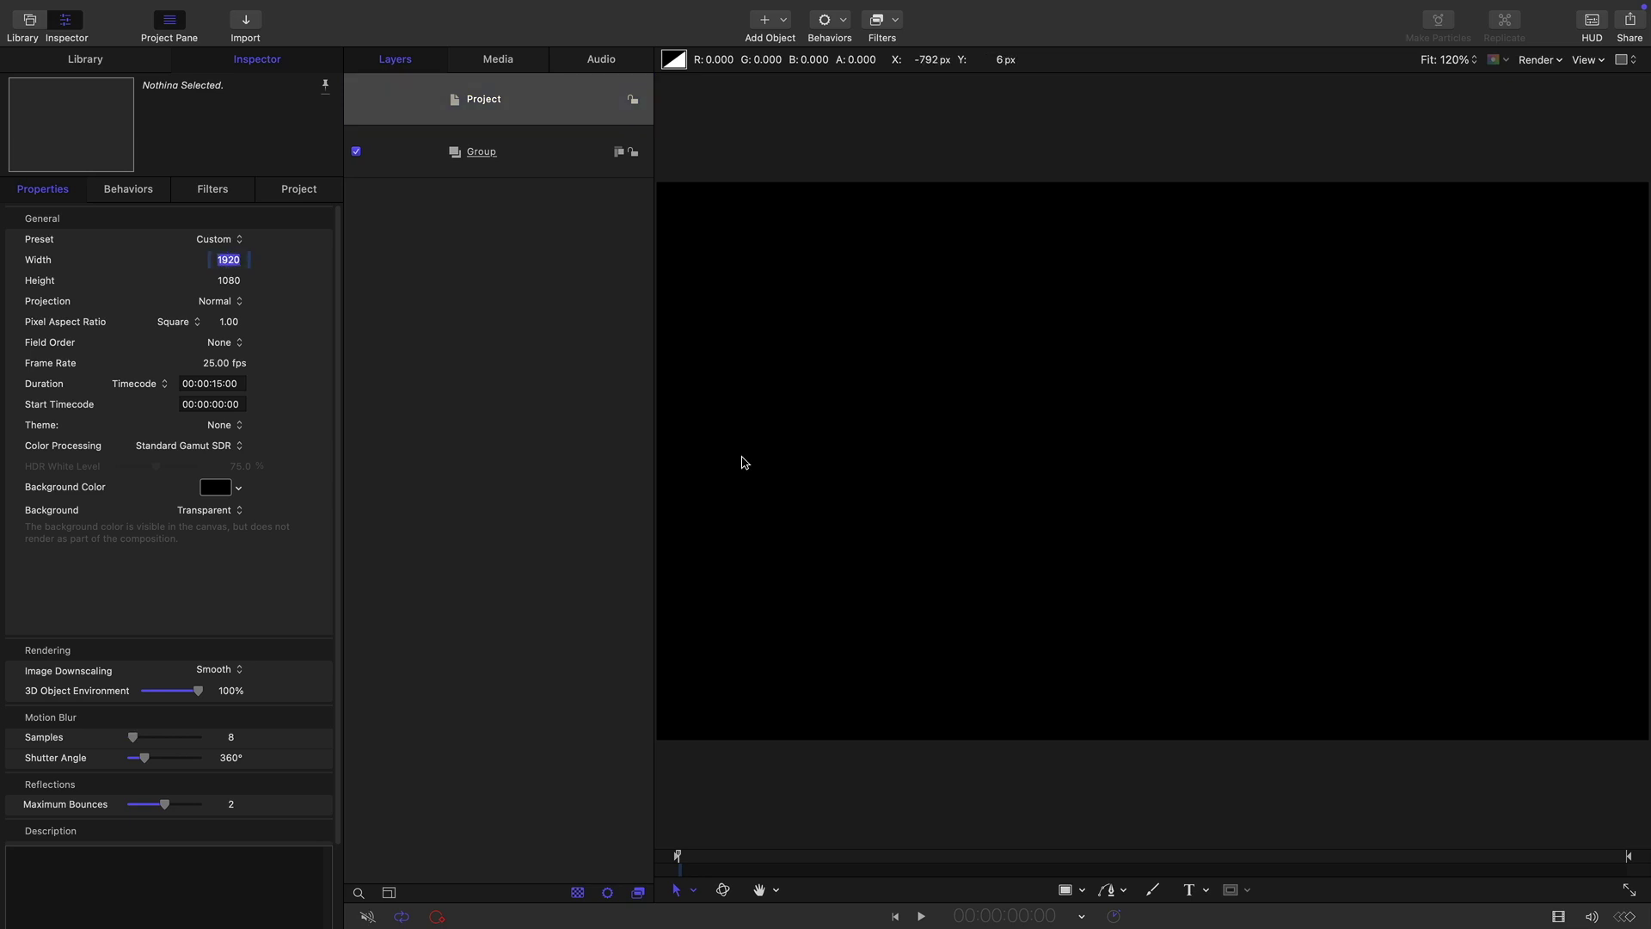
type("400")
key("Tab")
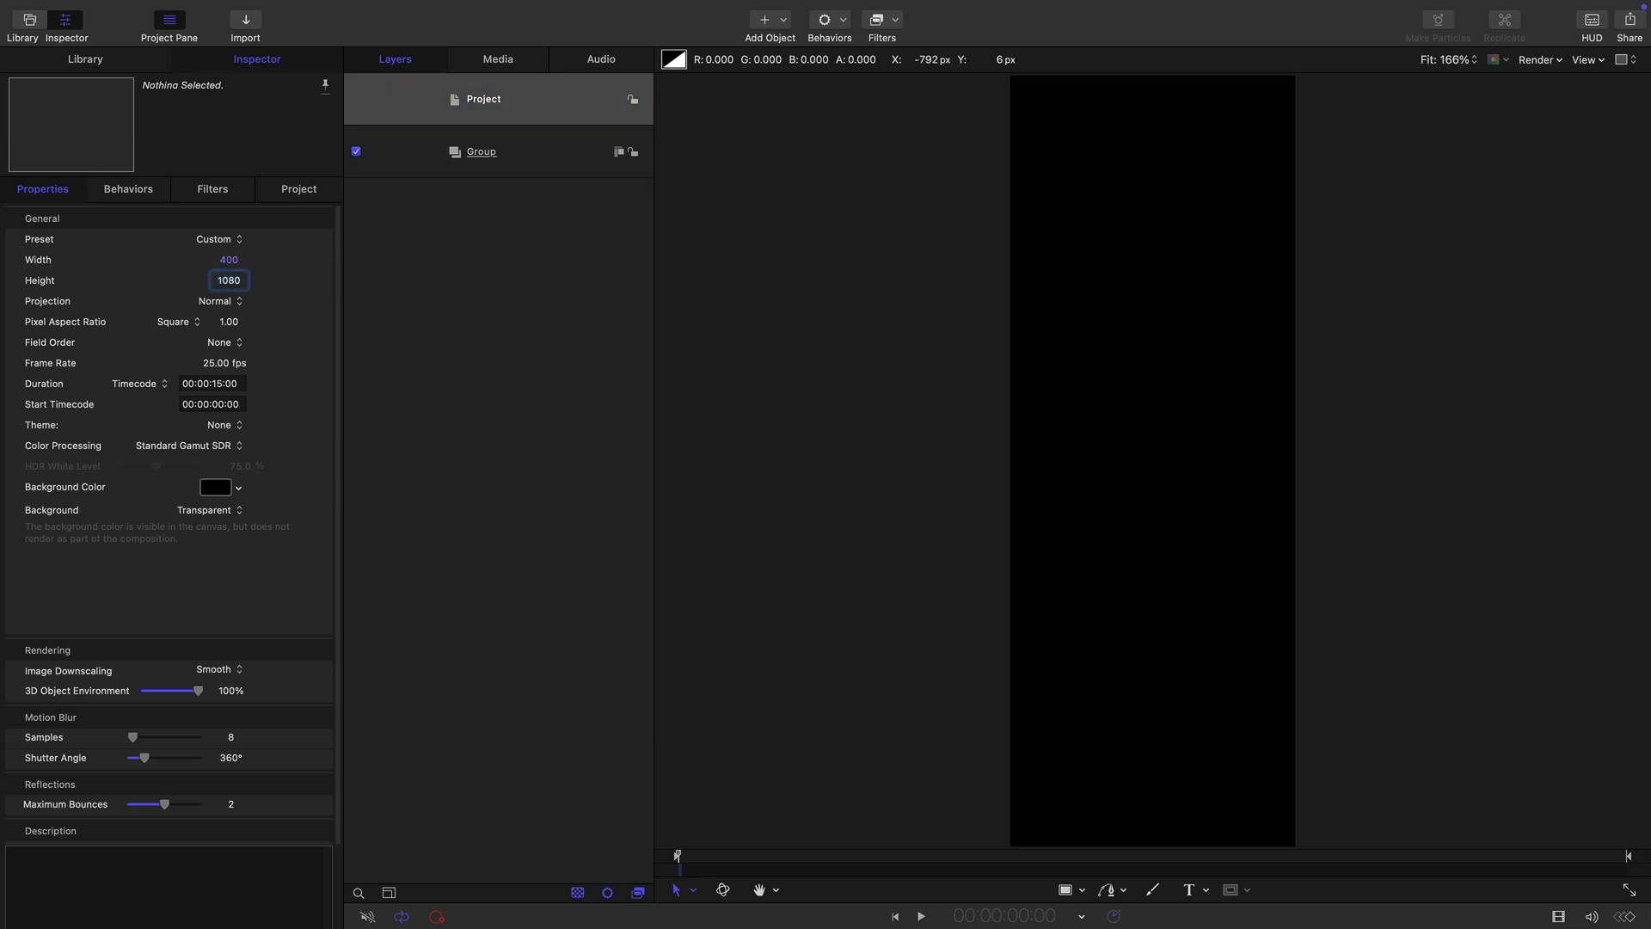
type("4")
key("Return")
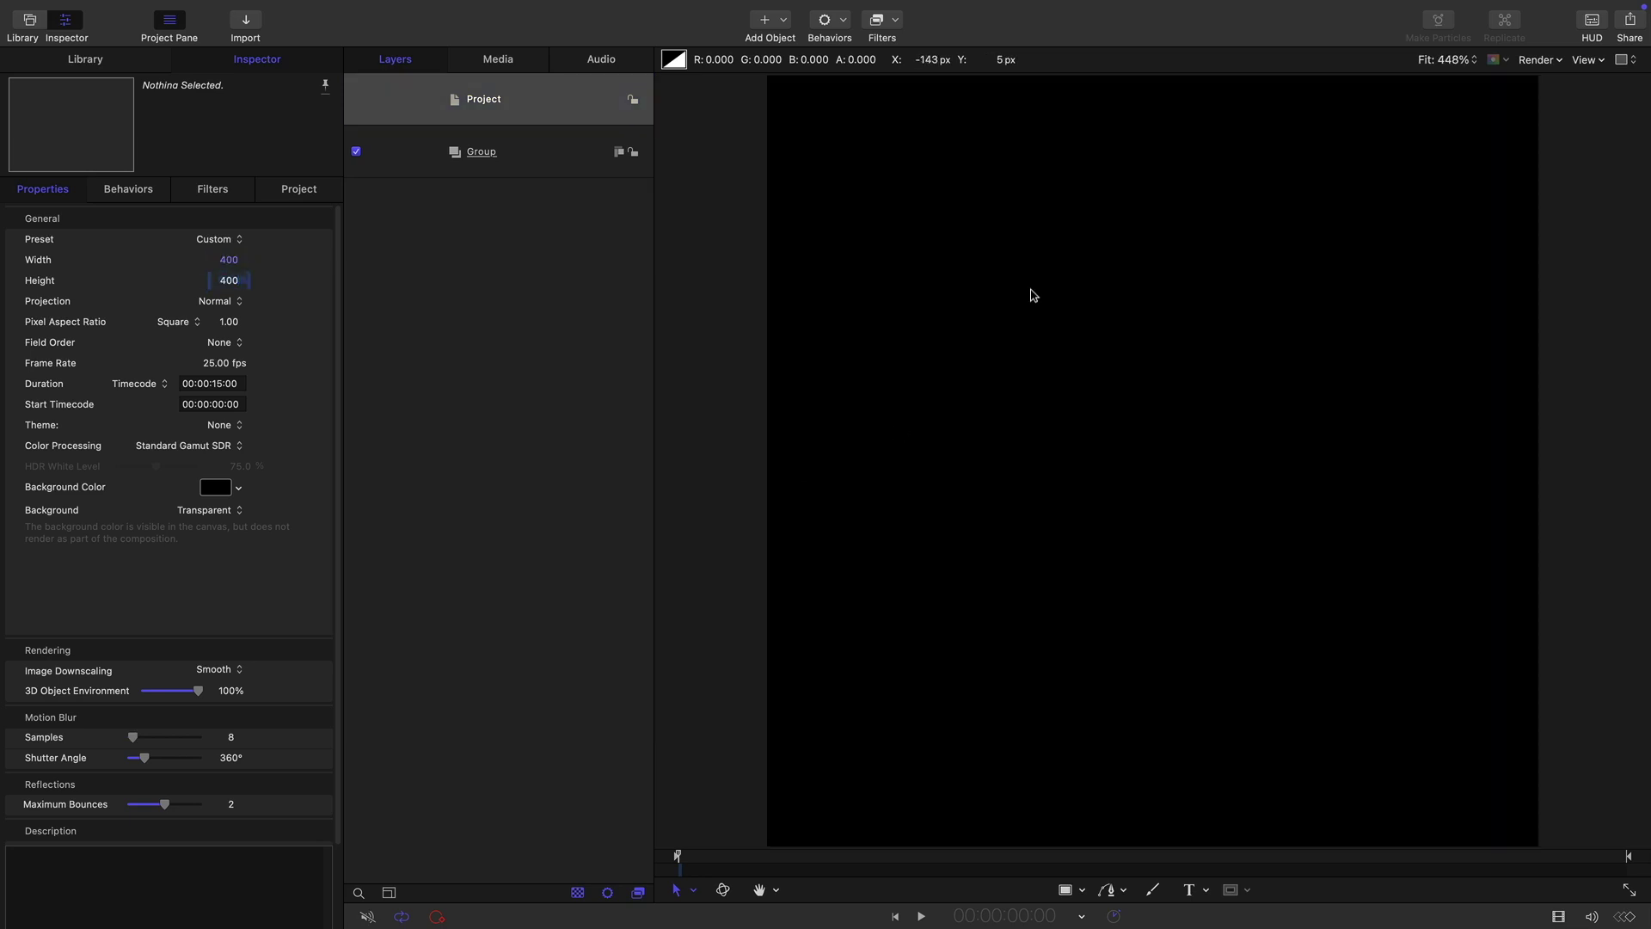
Add a Membrane generator to the project
left_click(783, 20)
mouse_move(858, 208)
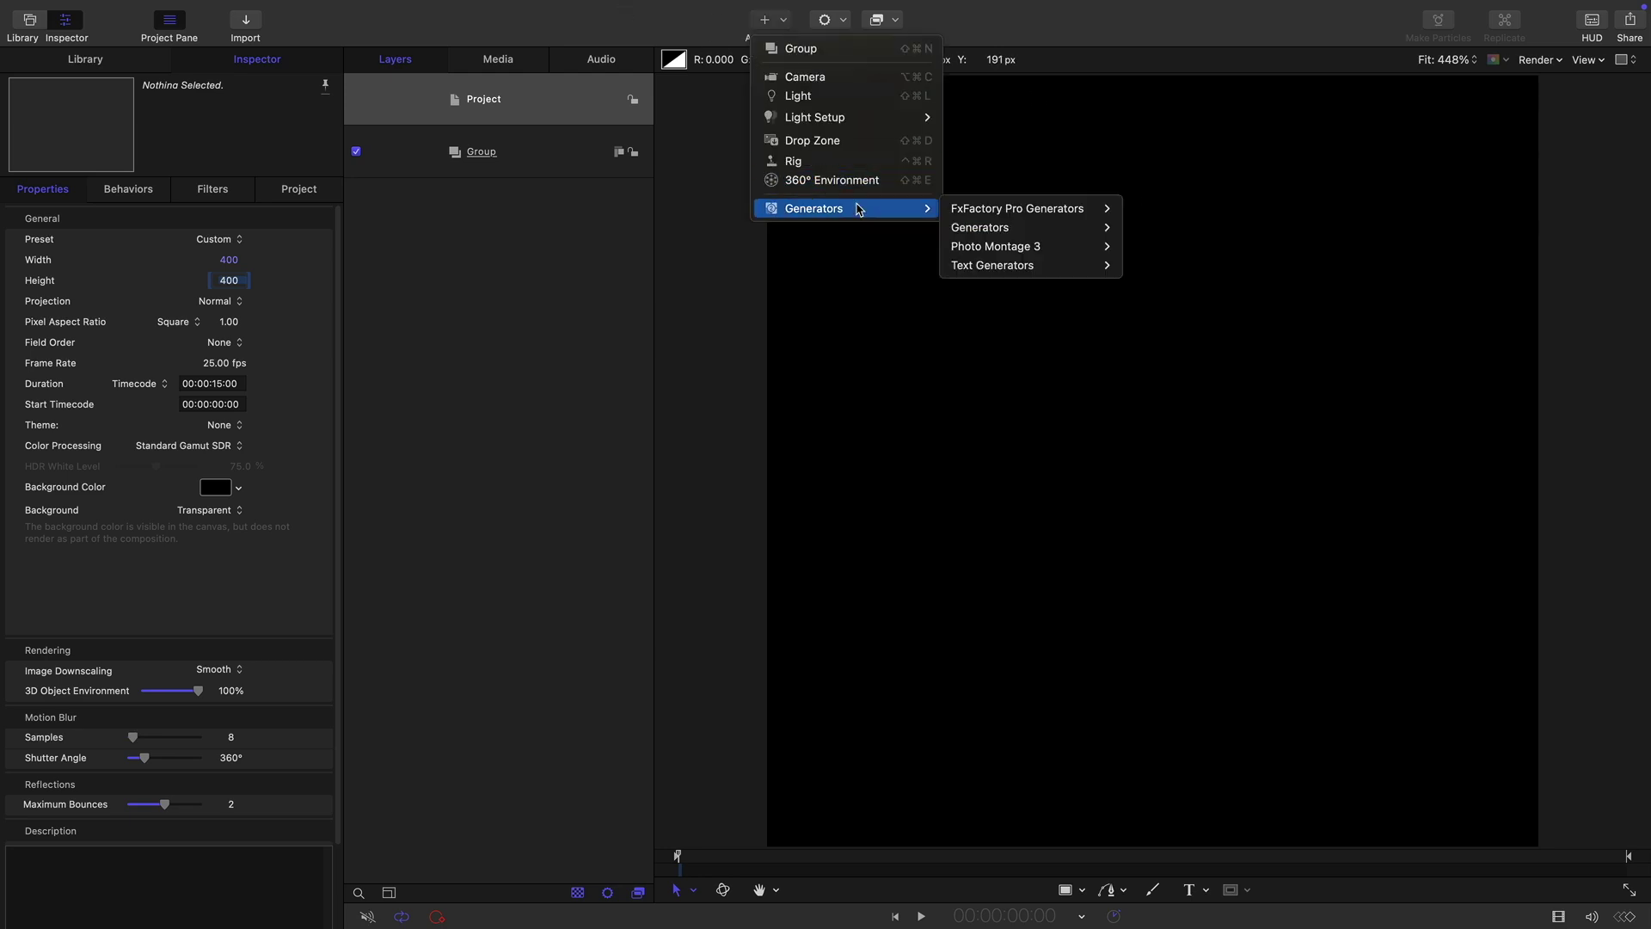
mouse_move(989, 228)
left_click(1198, 455)
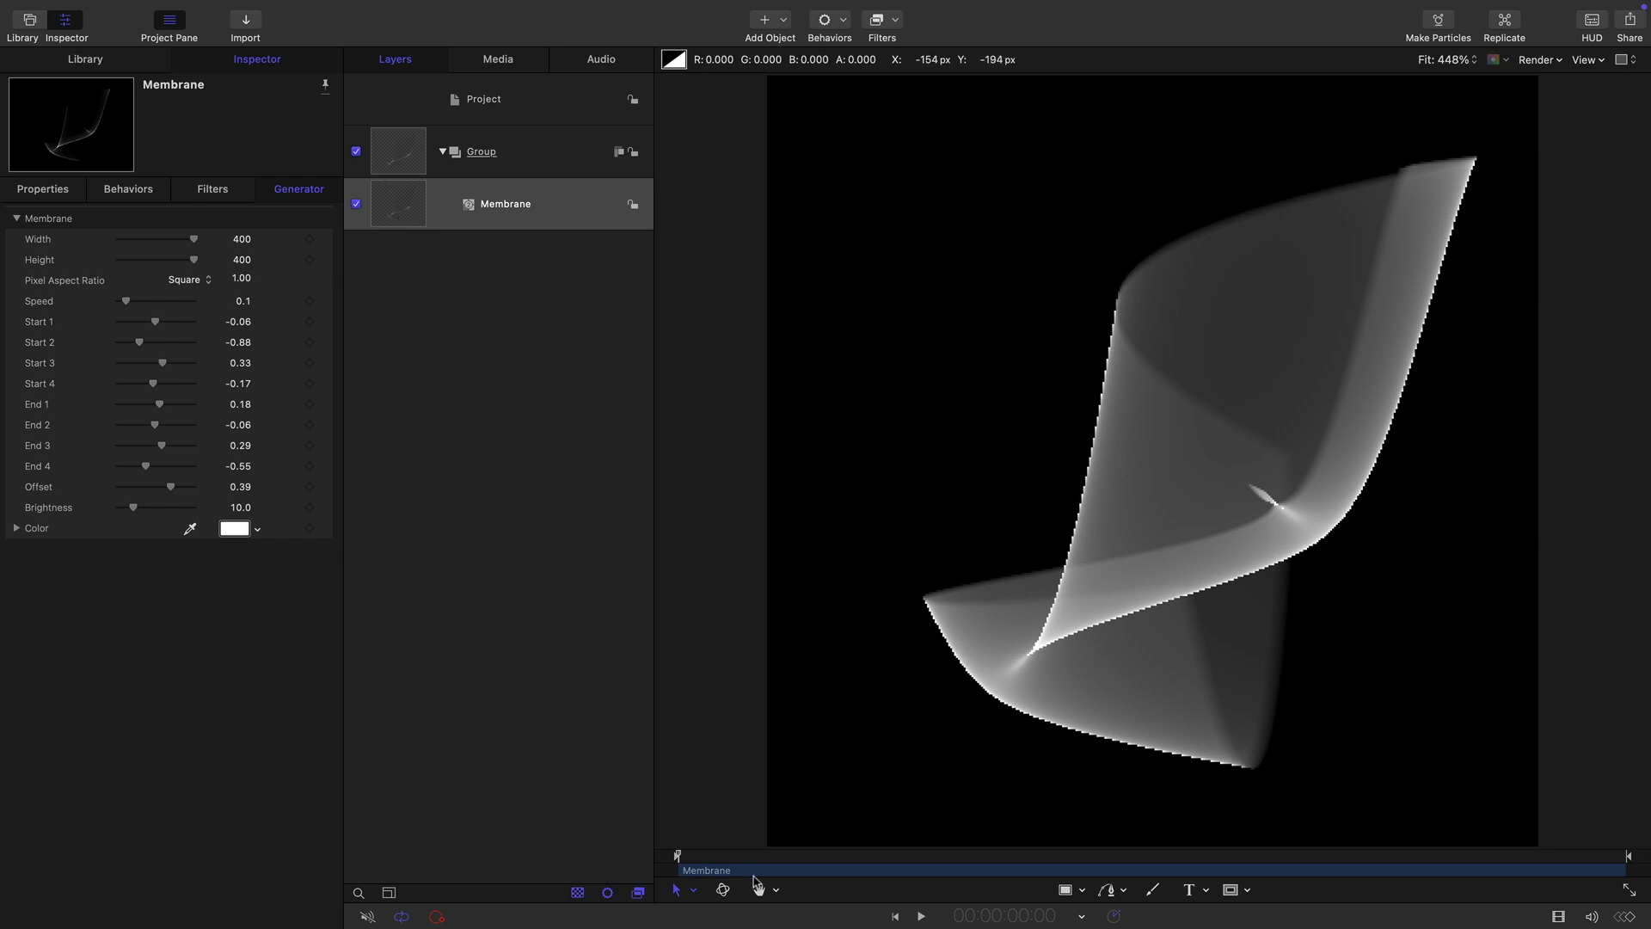
Export the current frame as PNG titled 'Supernova Asset', overwriting the existing Supernova Asset.png
left_click(1629, 22)
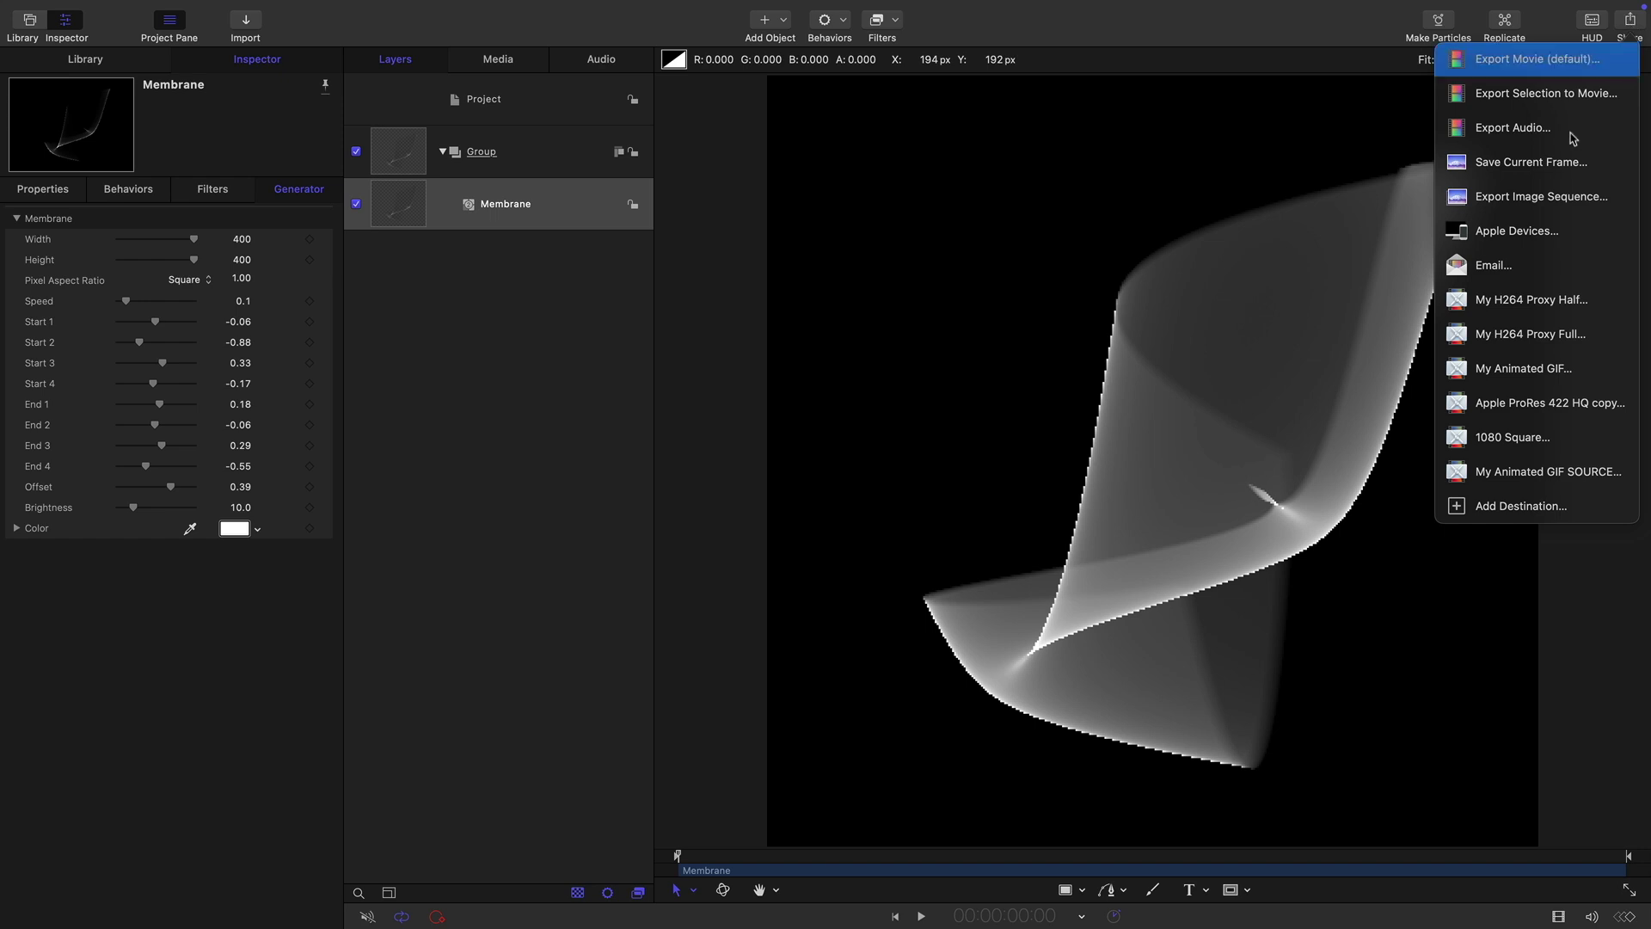
left_click(1543, 160)
left_click(815, 176)
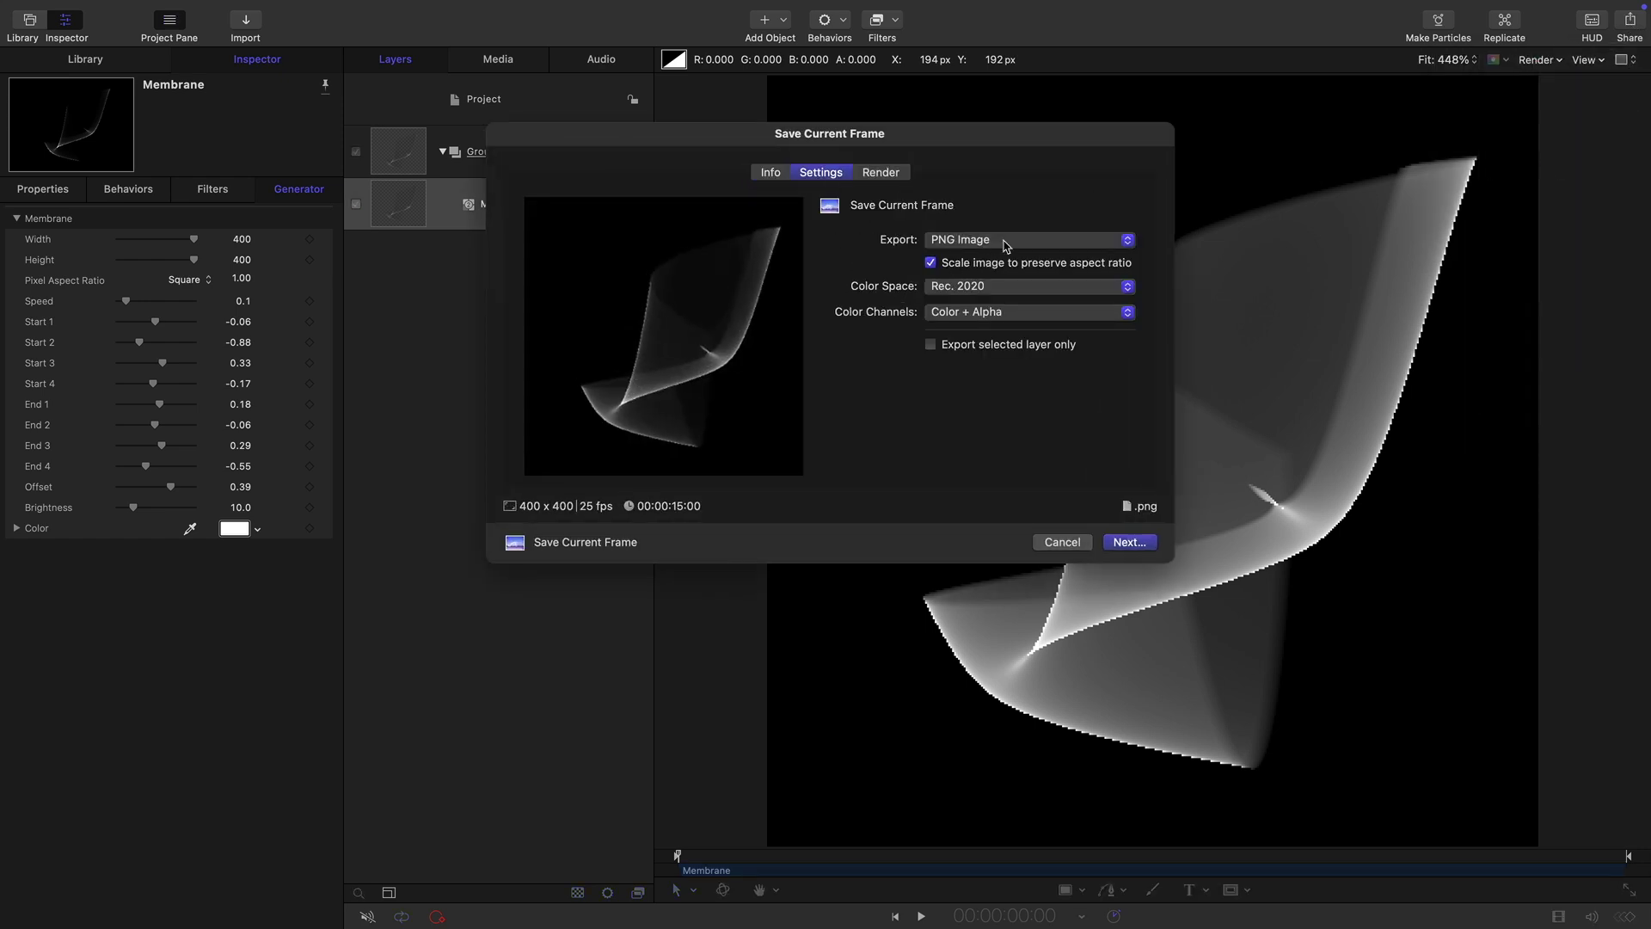
left_click(770, 171)
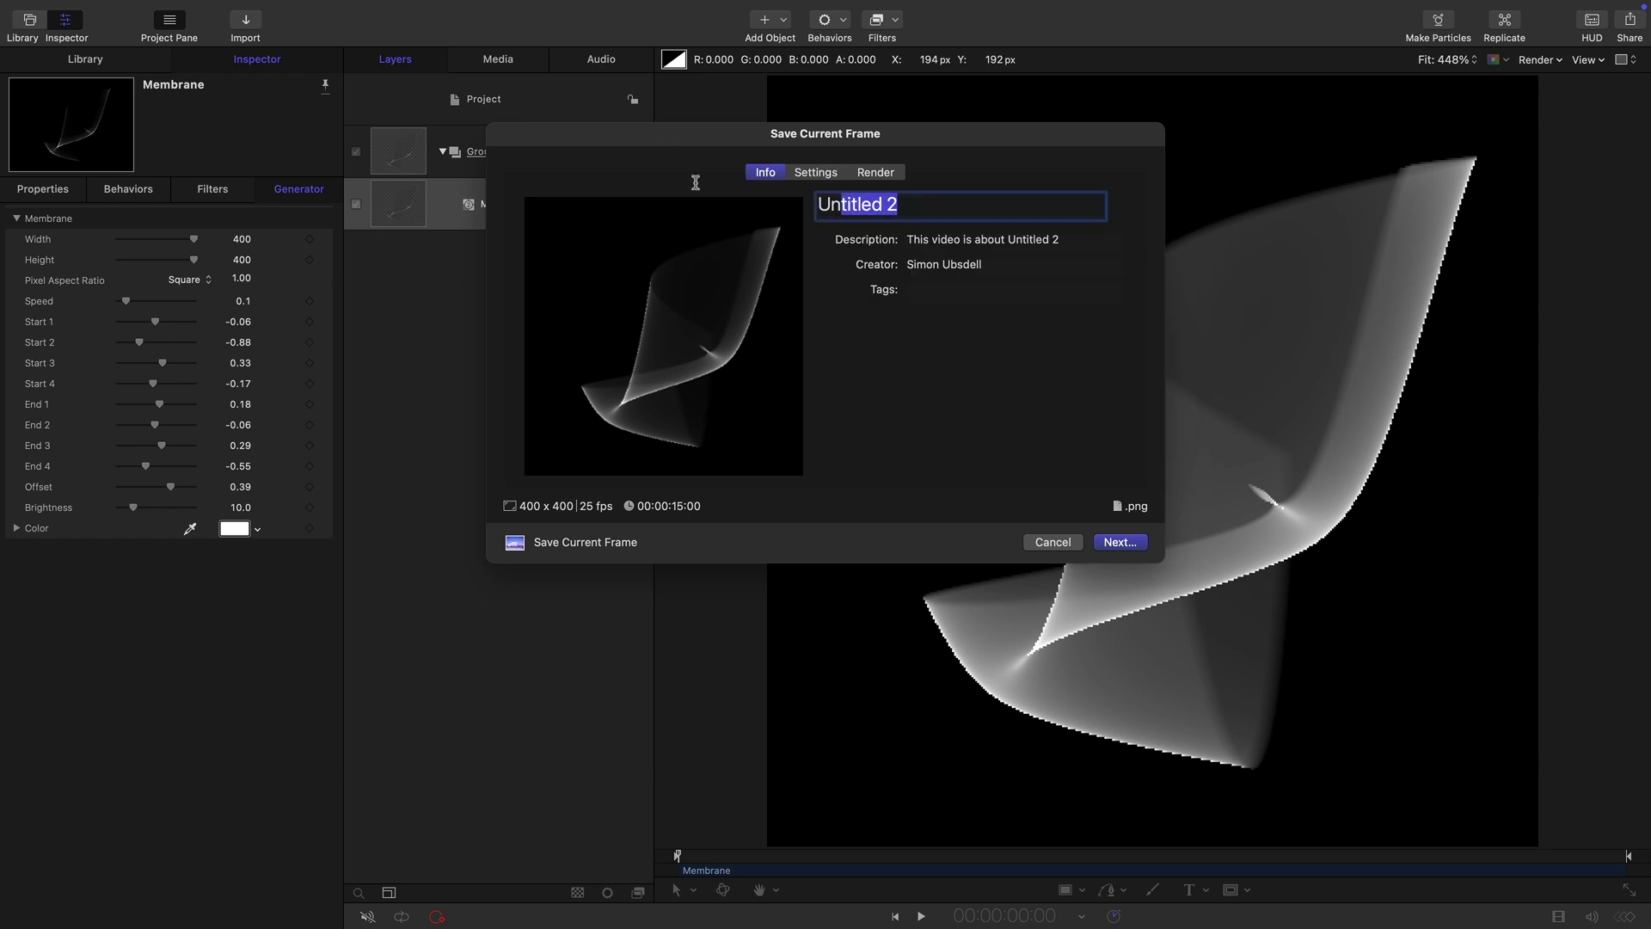
type("Supernova Asset")
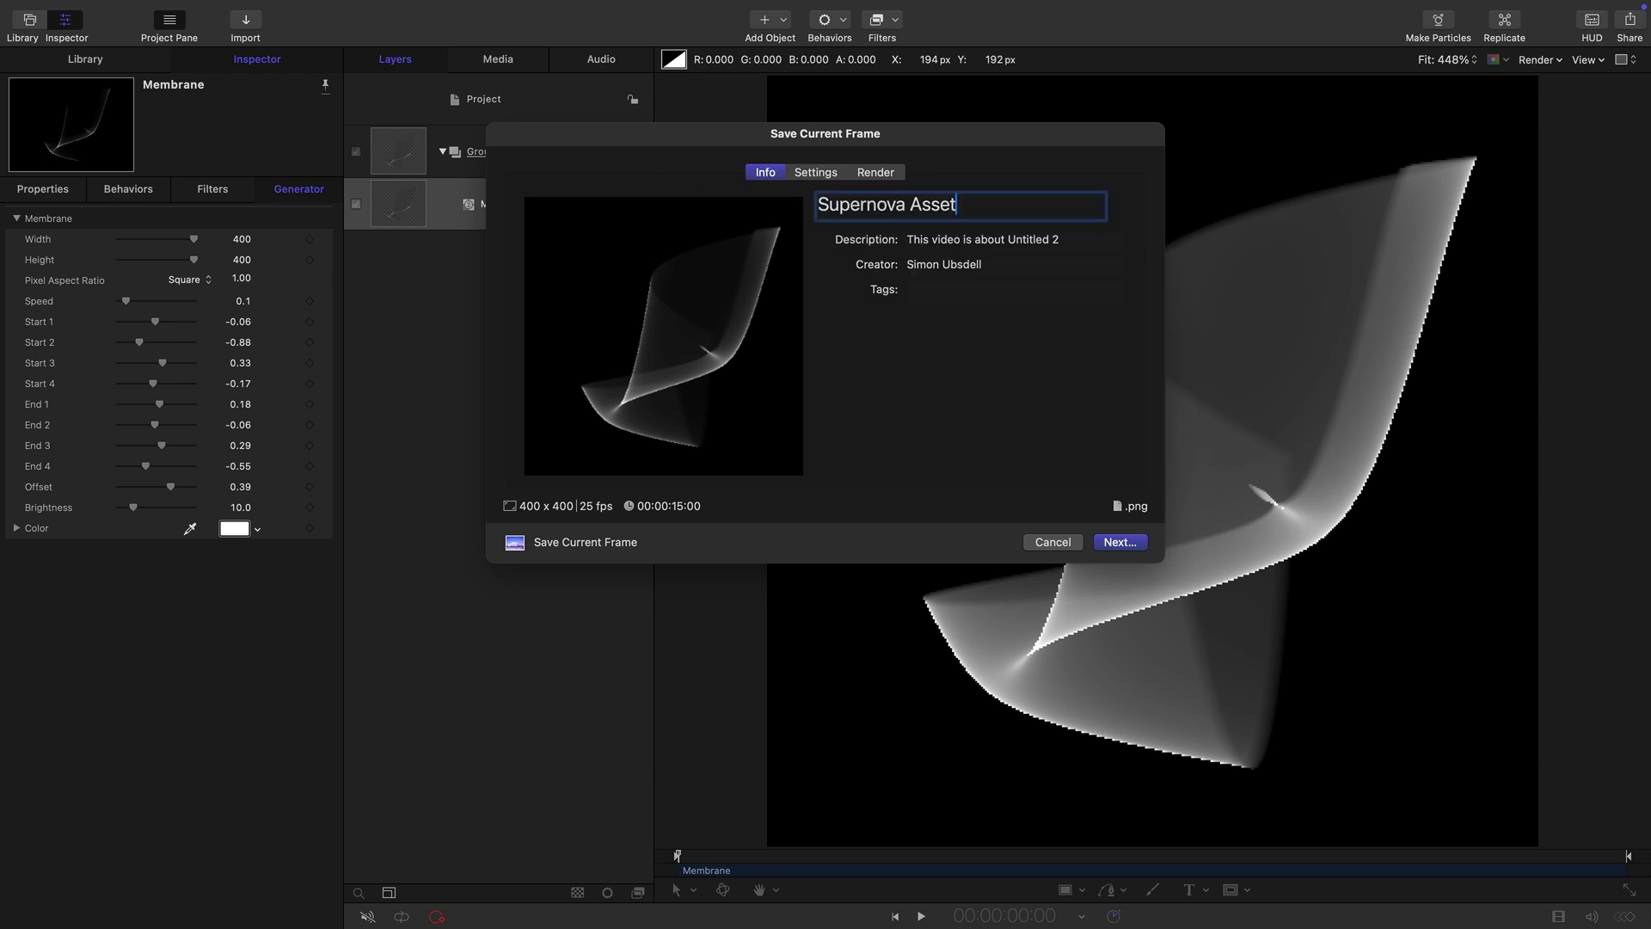
left_click(1118, 542)
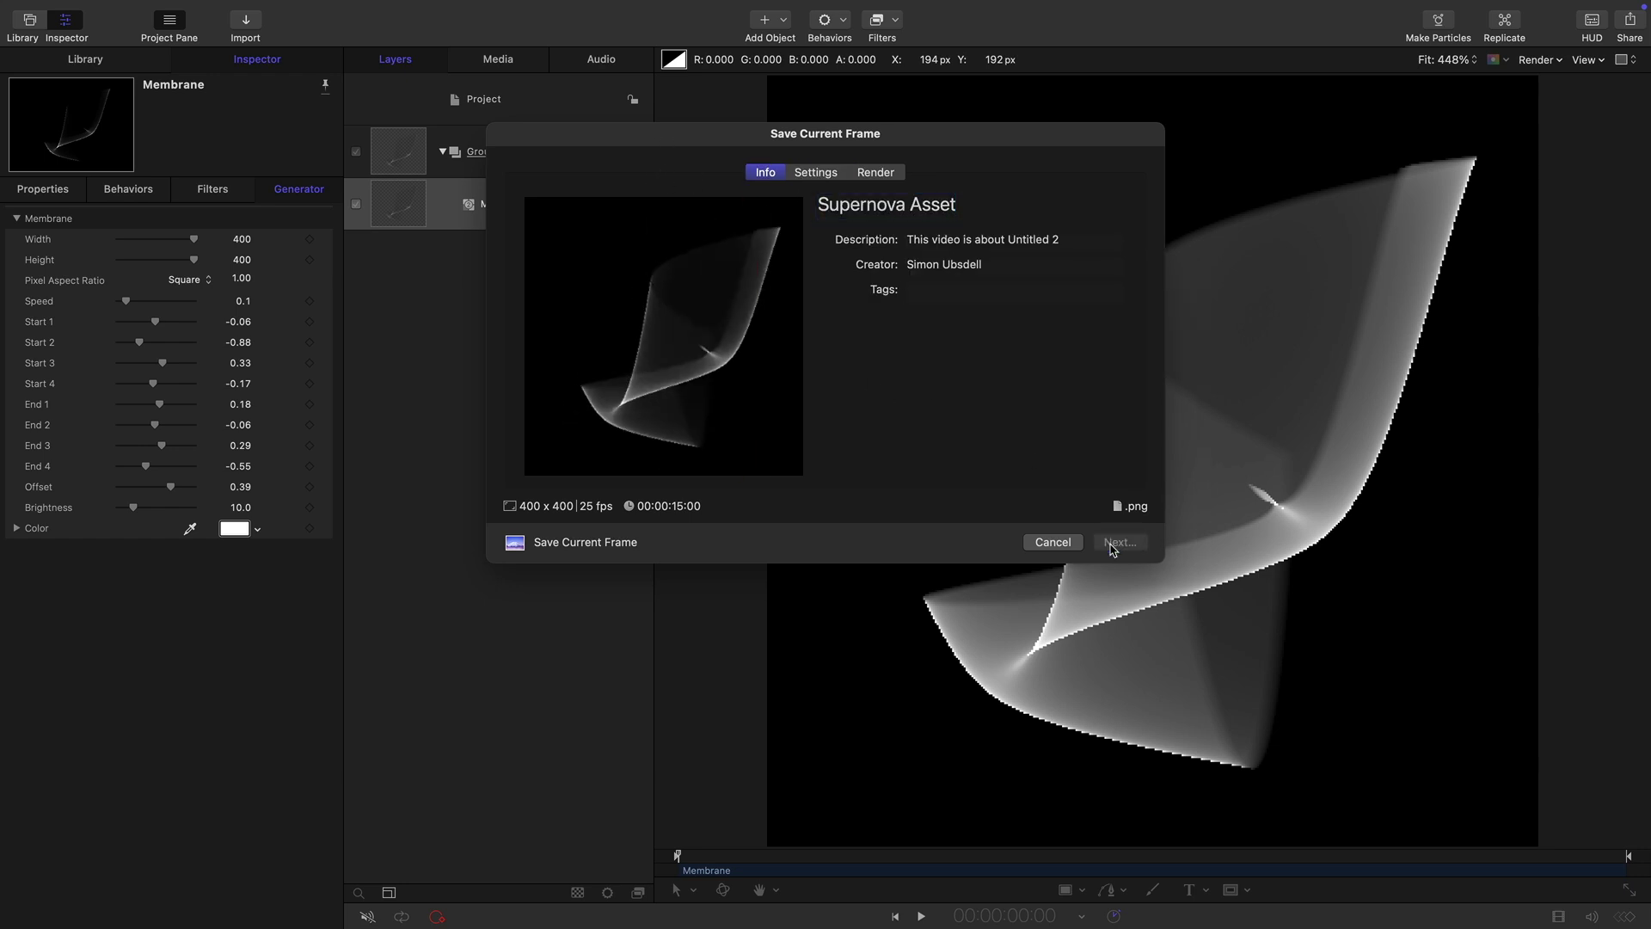
left_click(1187, 812)
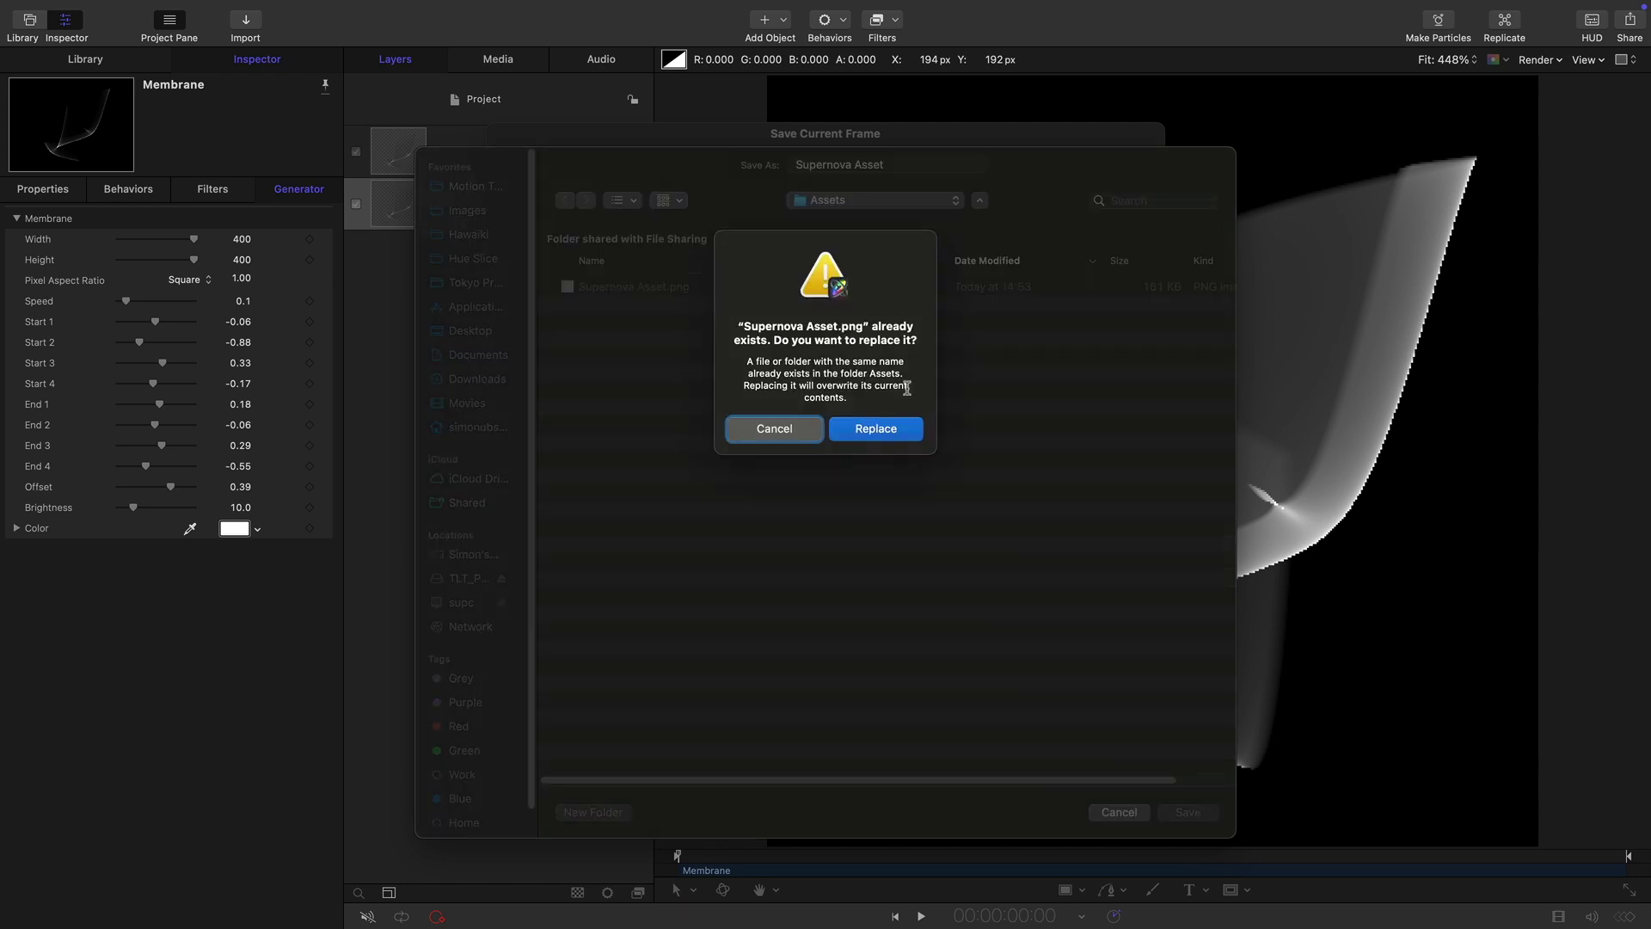
left_click(878, 430)
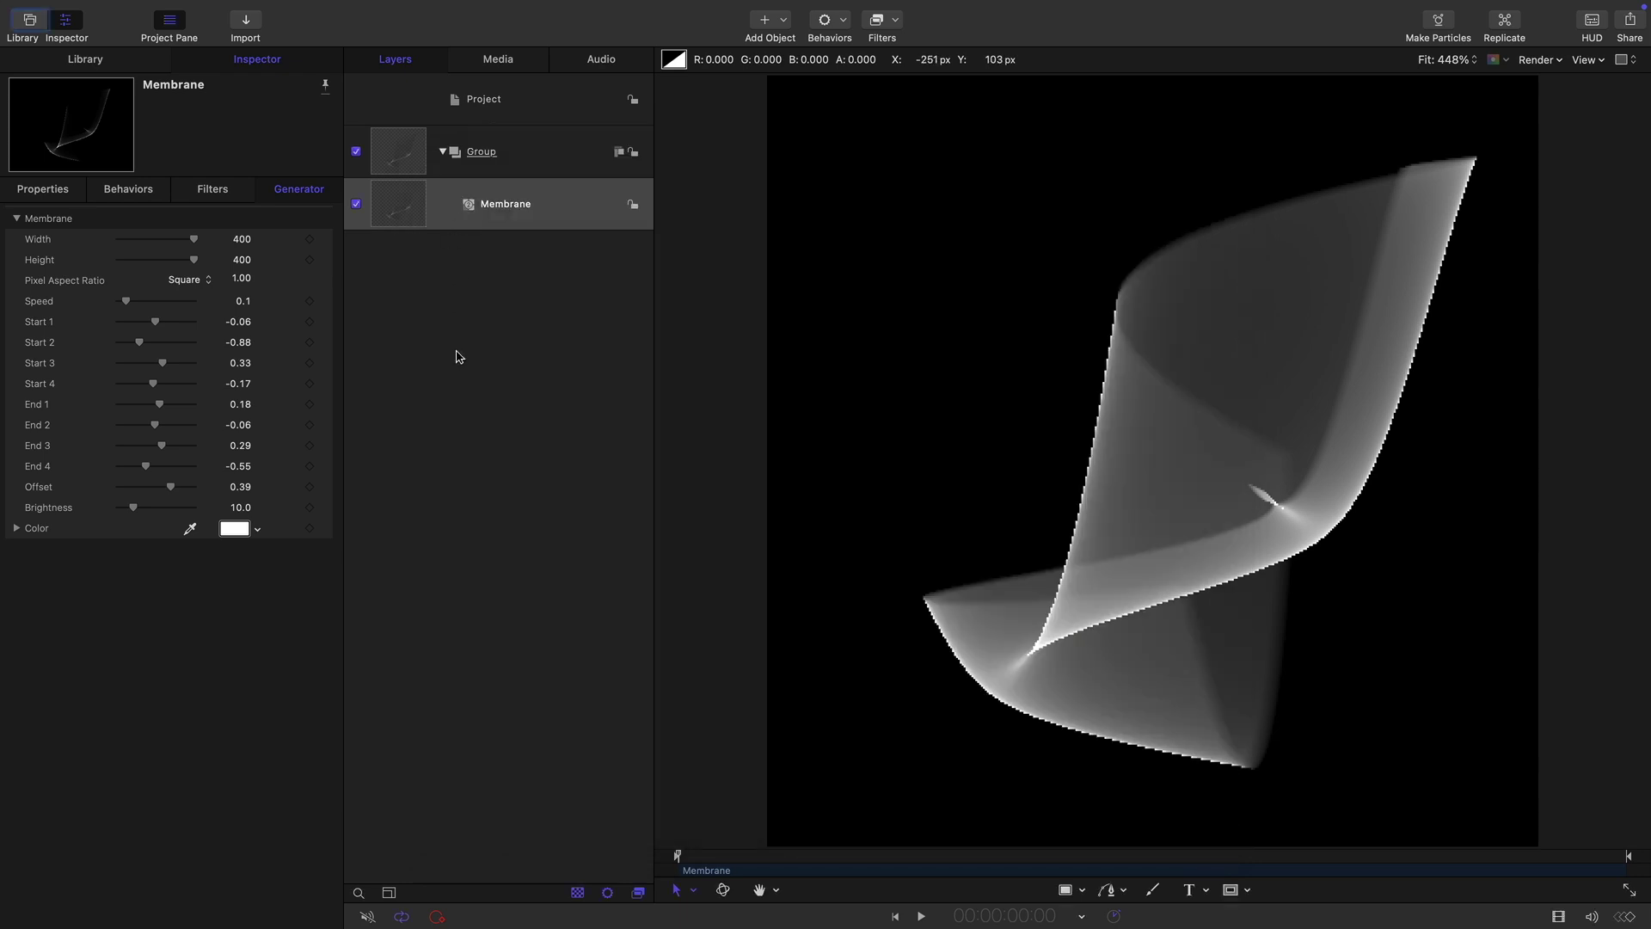
Import Supernova Asset.png and delete the Membrane layer
left_click(245, 21)
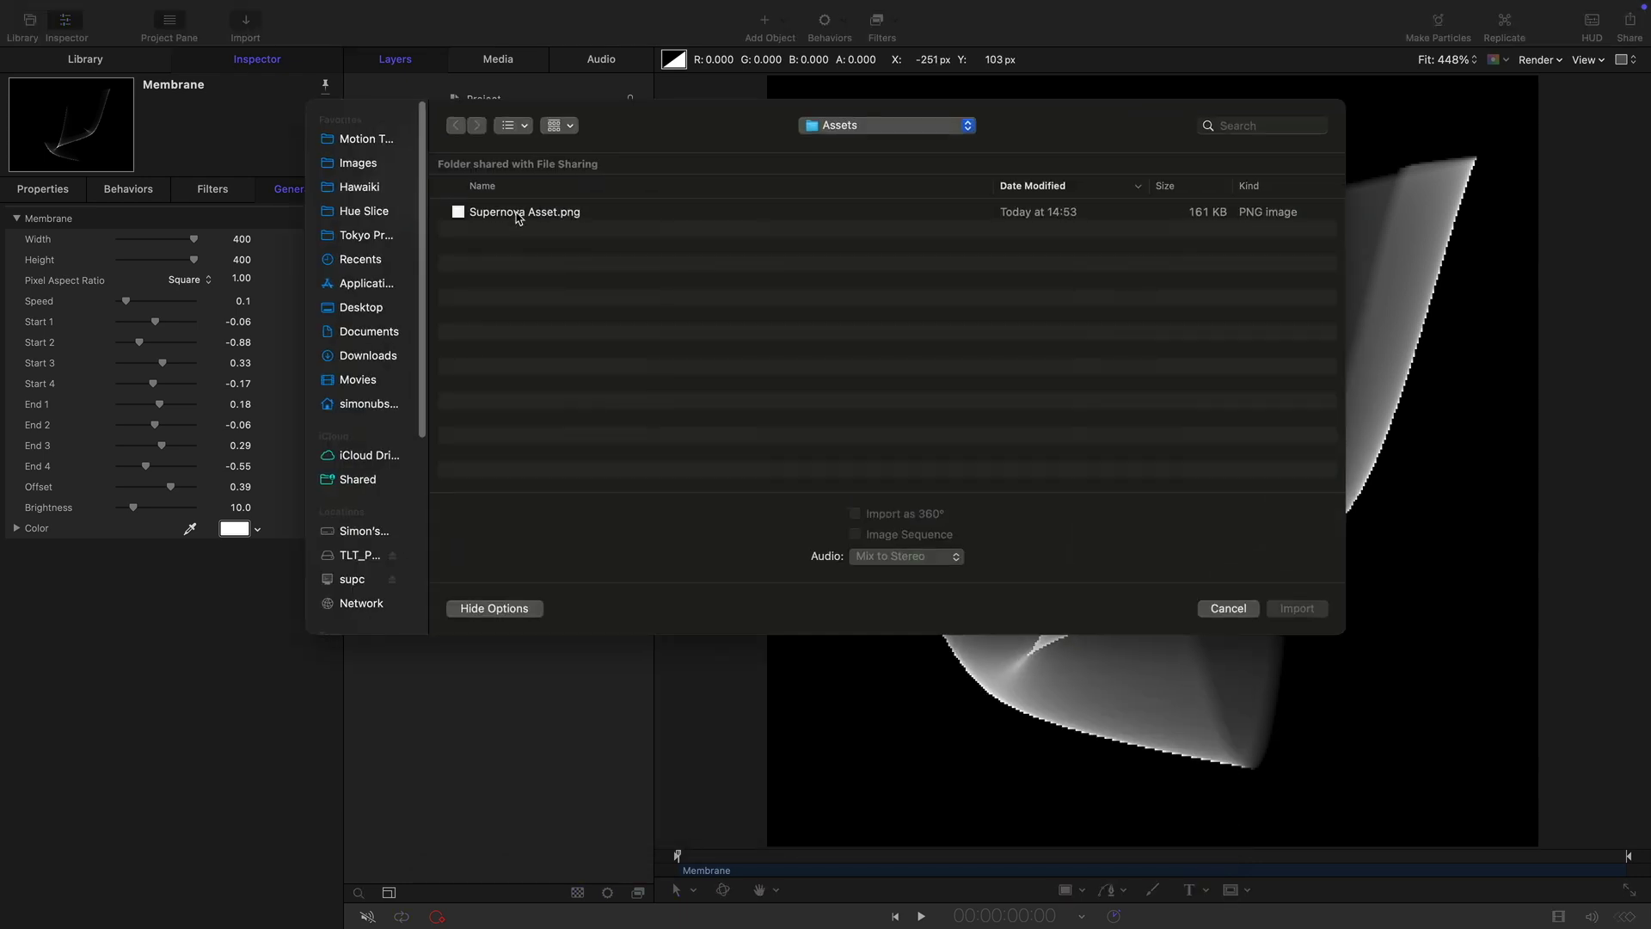
left_click(520, 215)
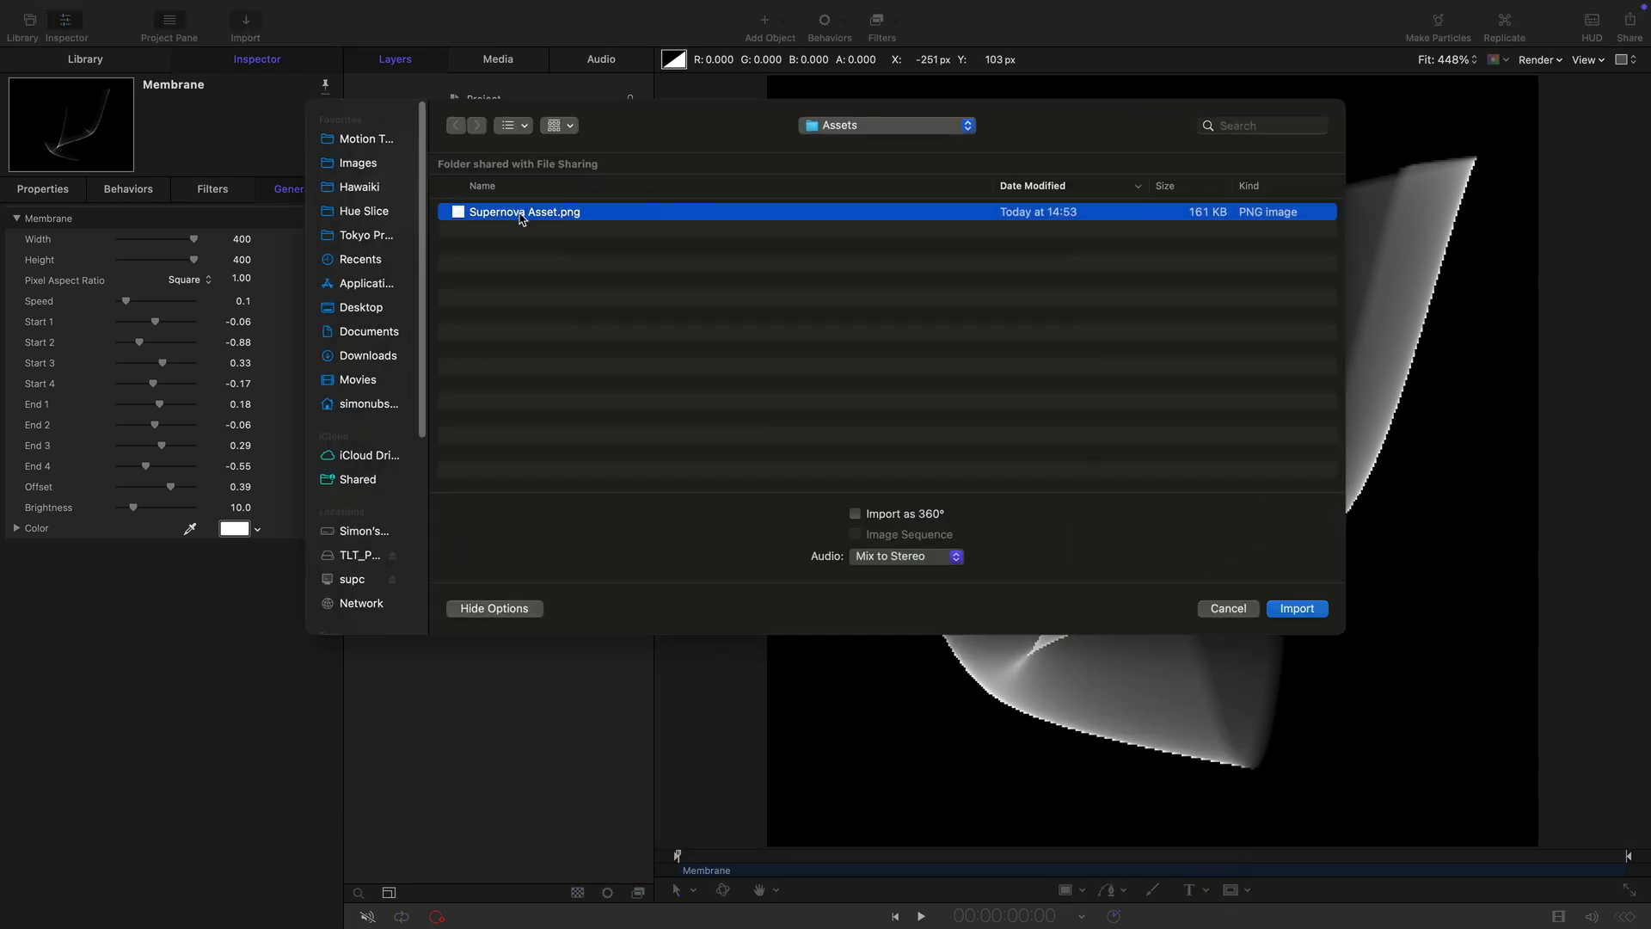
left_click(1299, 609)
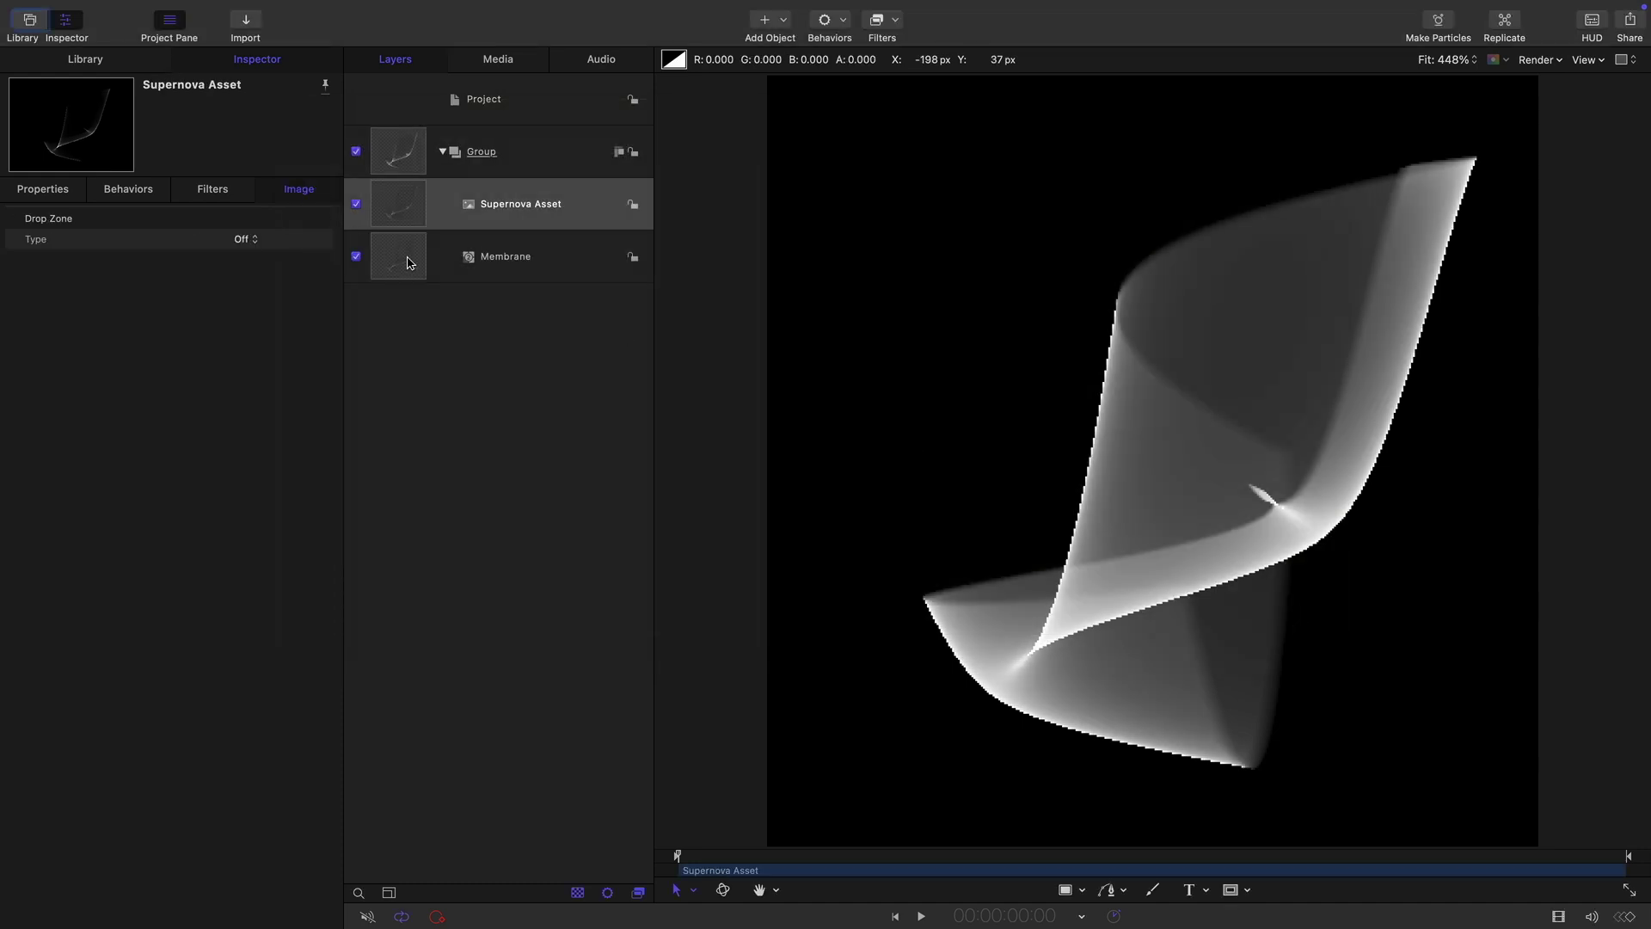
left_click(409, 261)
key("Delete")
Reset the project Width and Height to 1920 × 1080
left_click(398, 194)
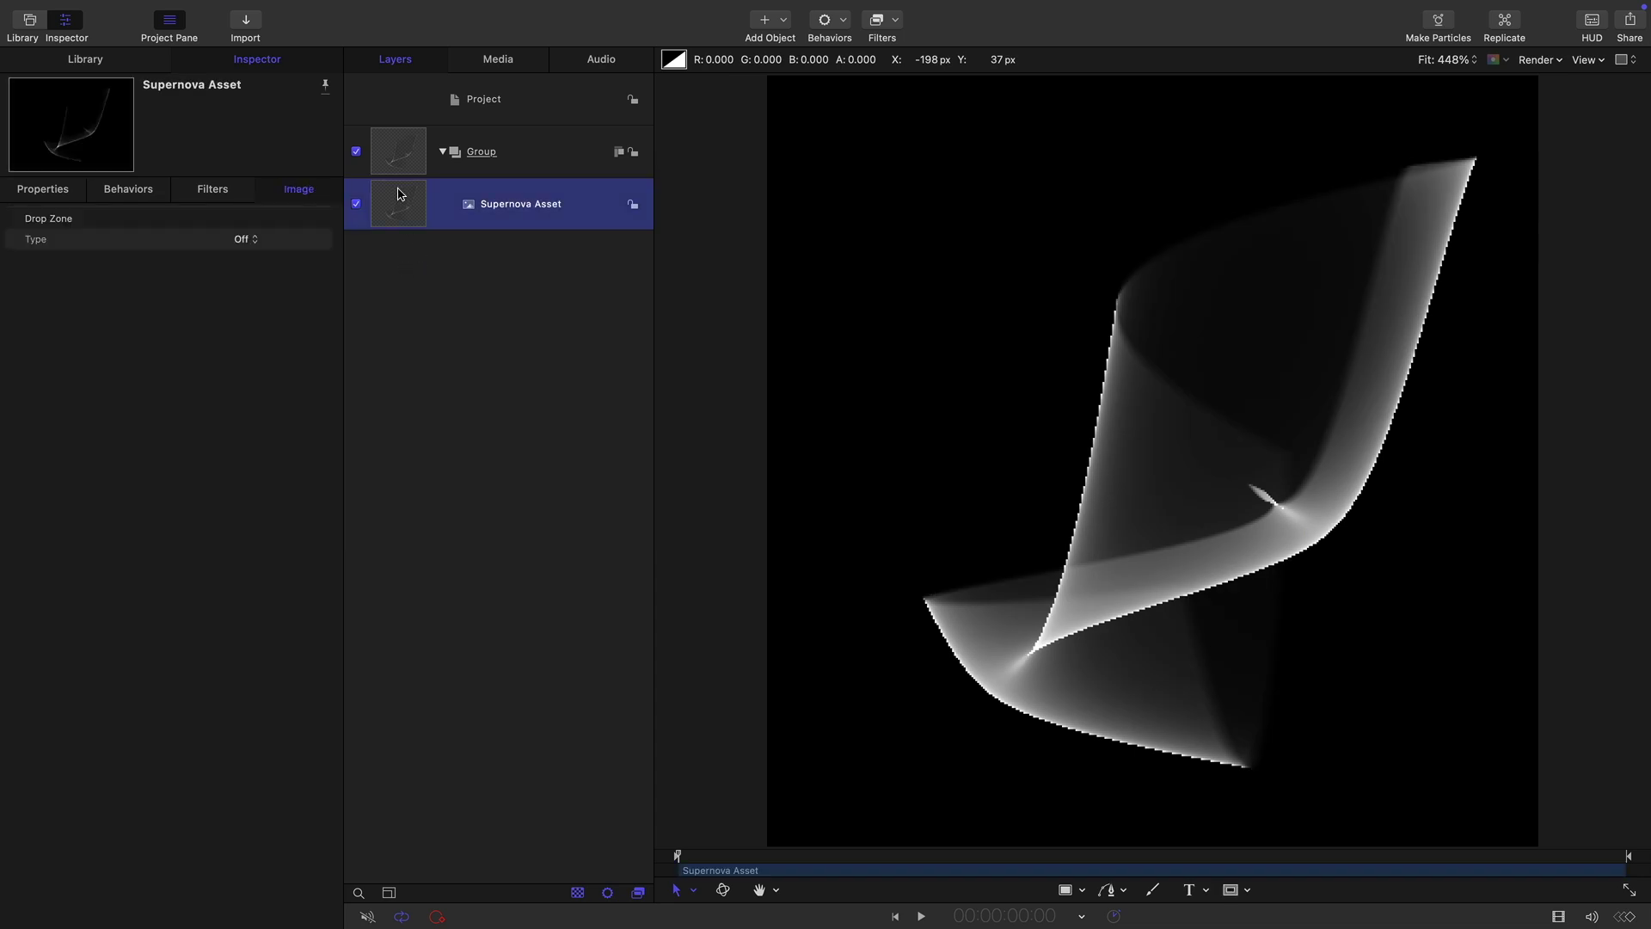
left_click(391, 245)
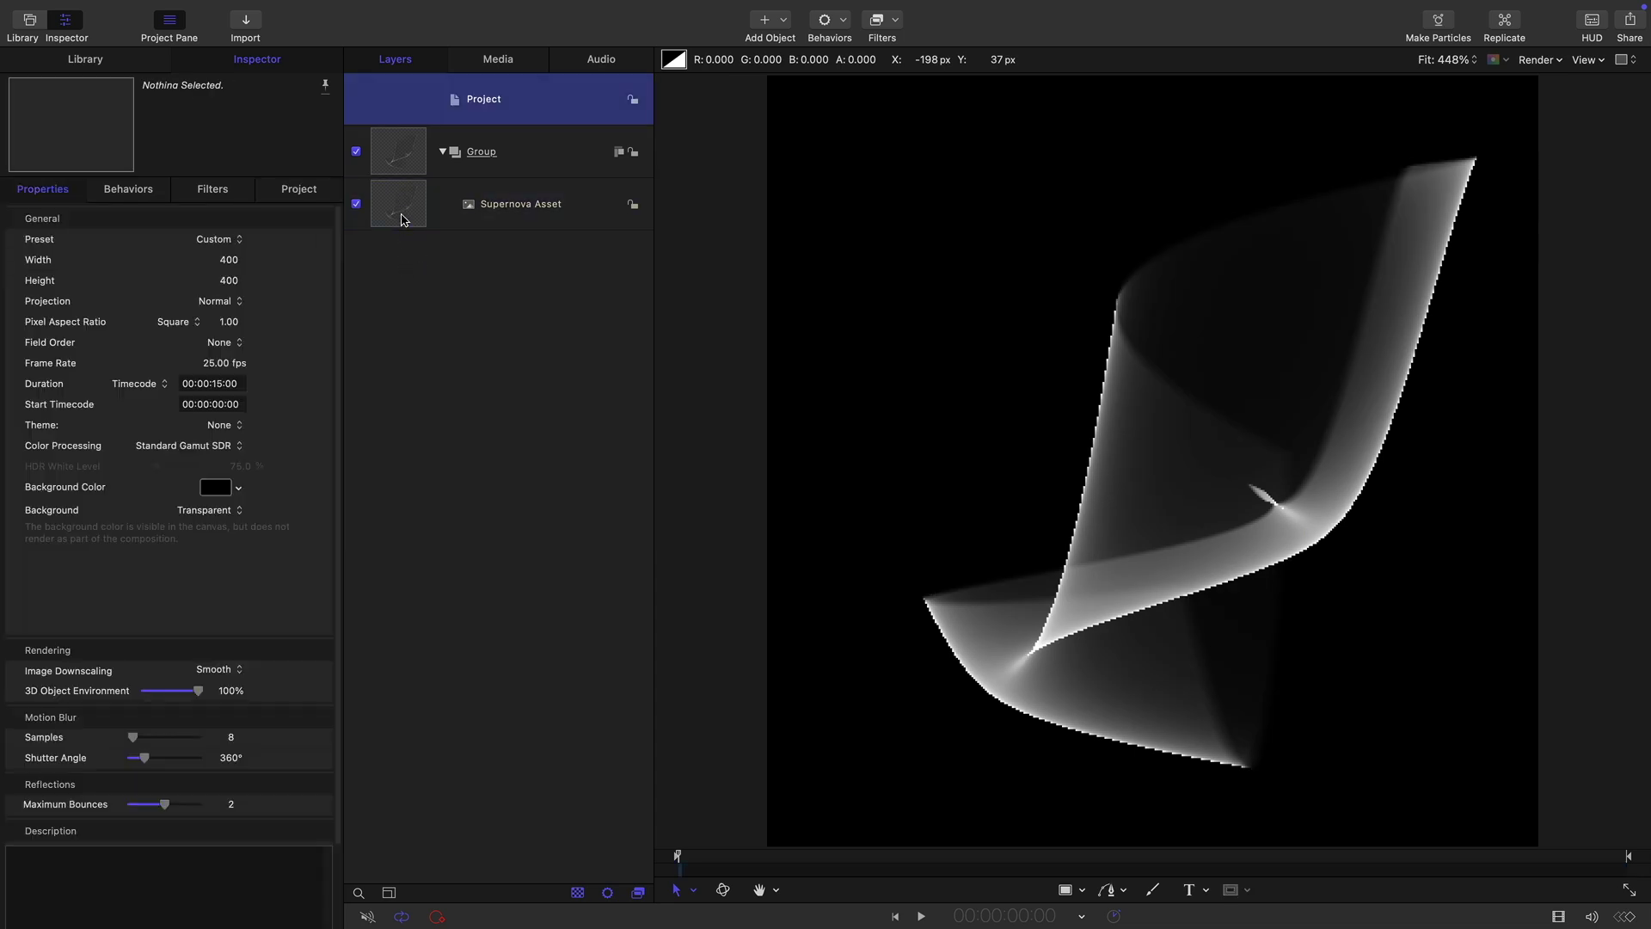
left_click(228, 262)
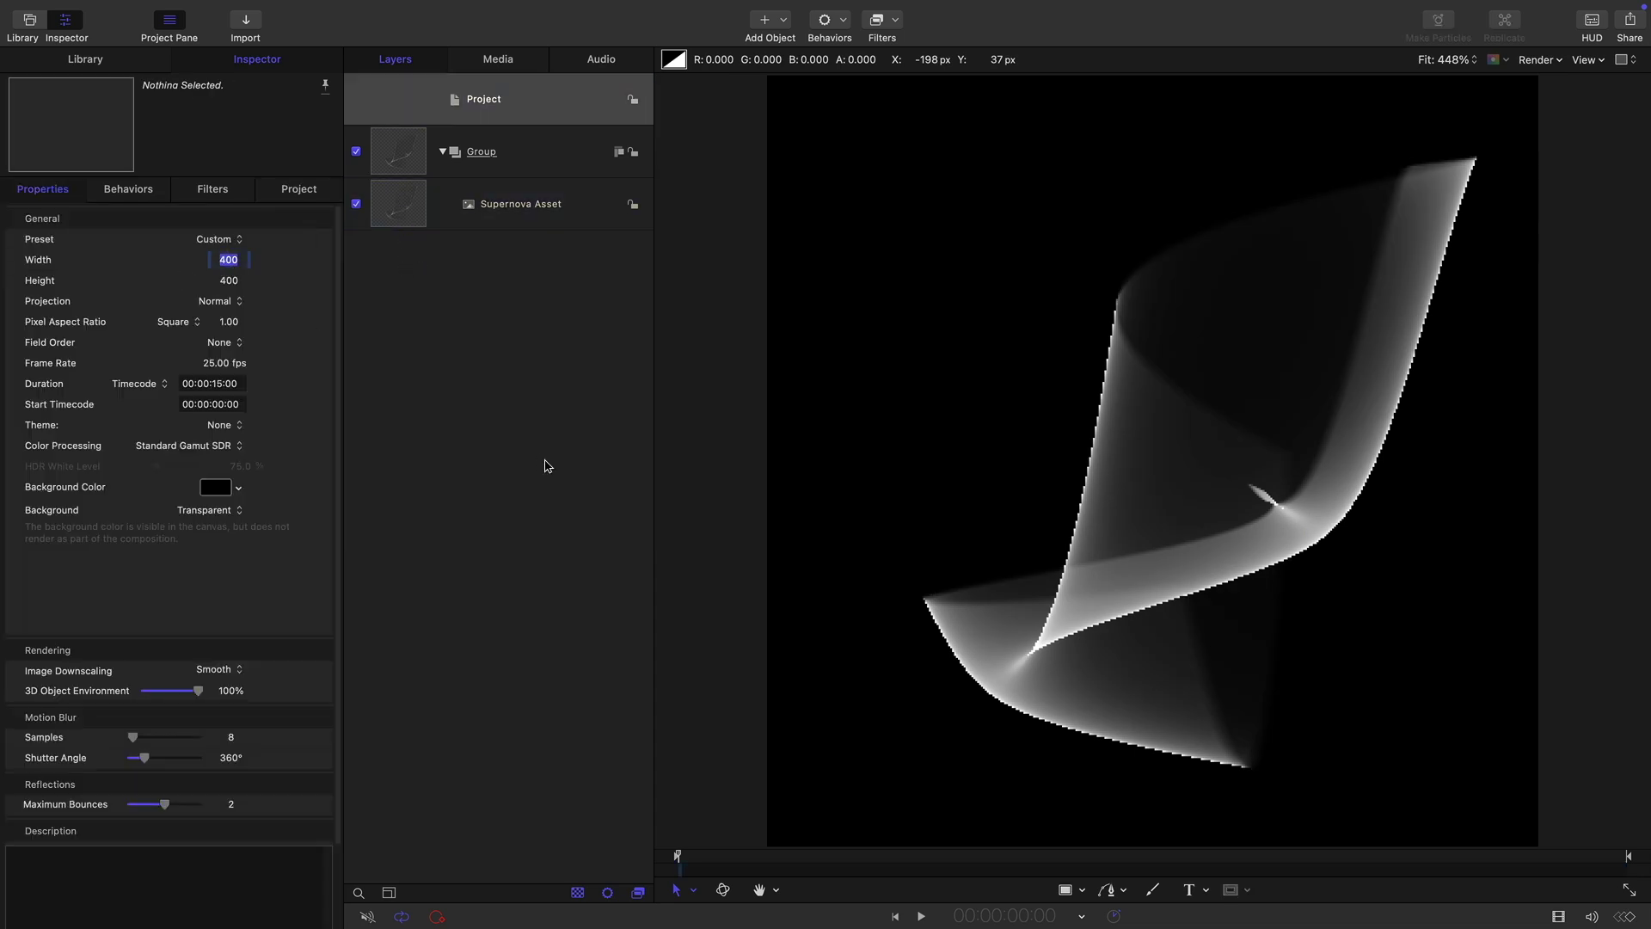
type("1920")
key("Tab")
type("1080")
key("Return")
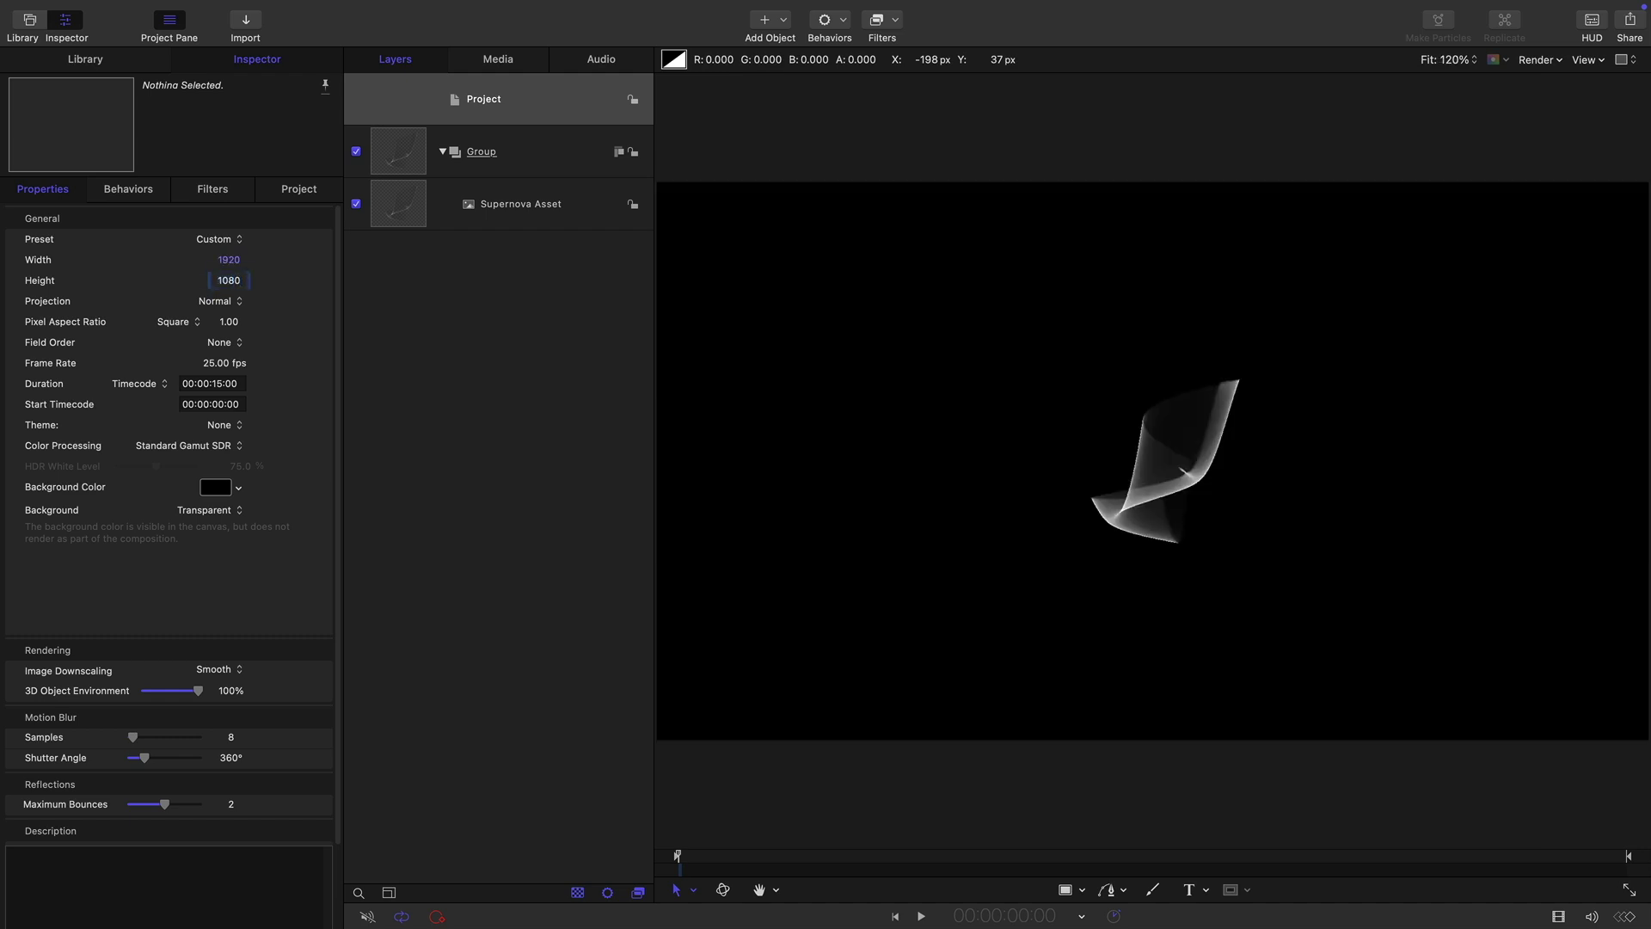
Apply Crystallize and Levels filters to the Supernova Asset layer
left_click(406, 210)
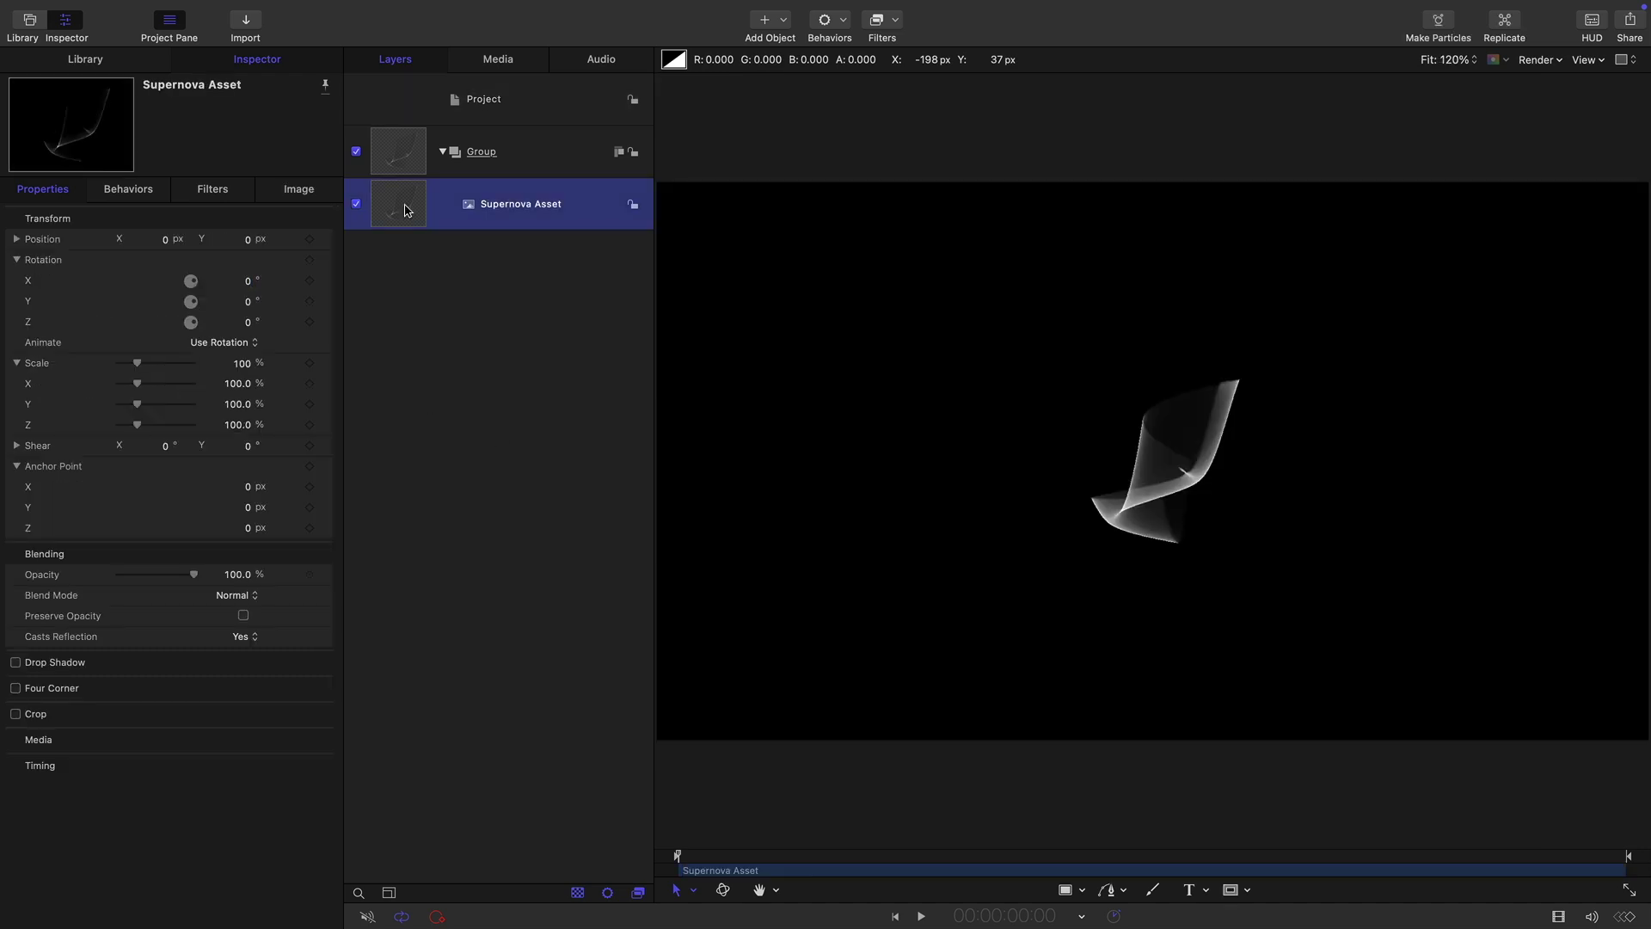
left_click(890, 24)
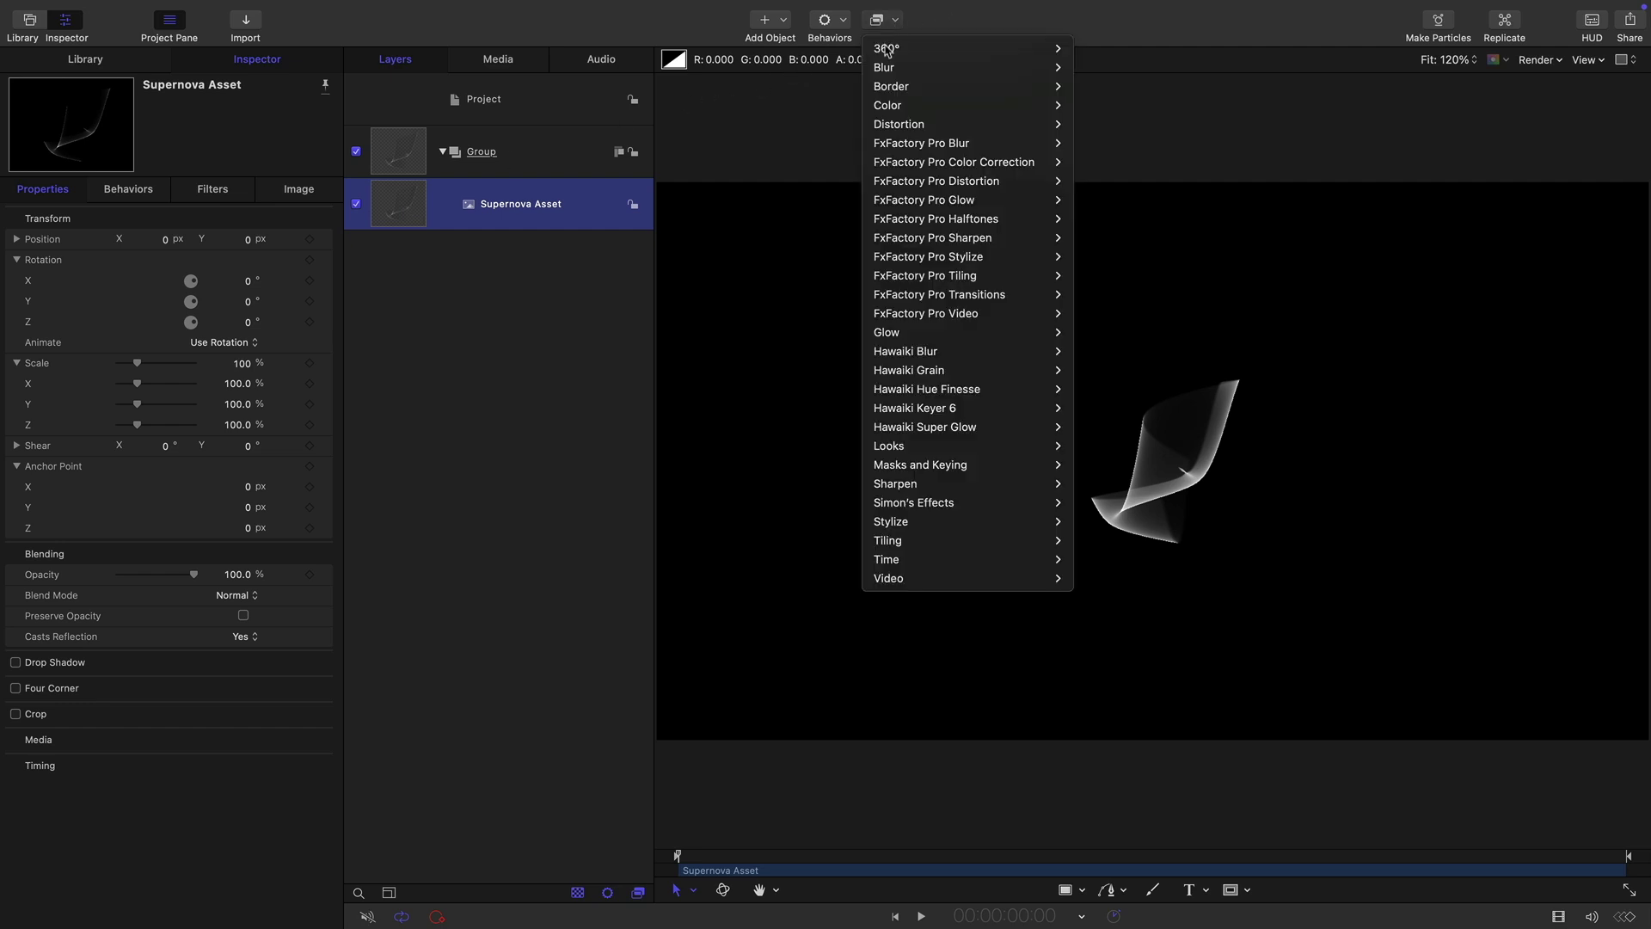
mouse_move(1023, 521)
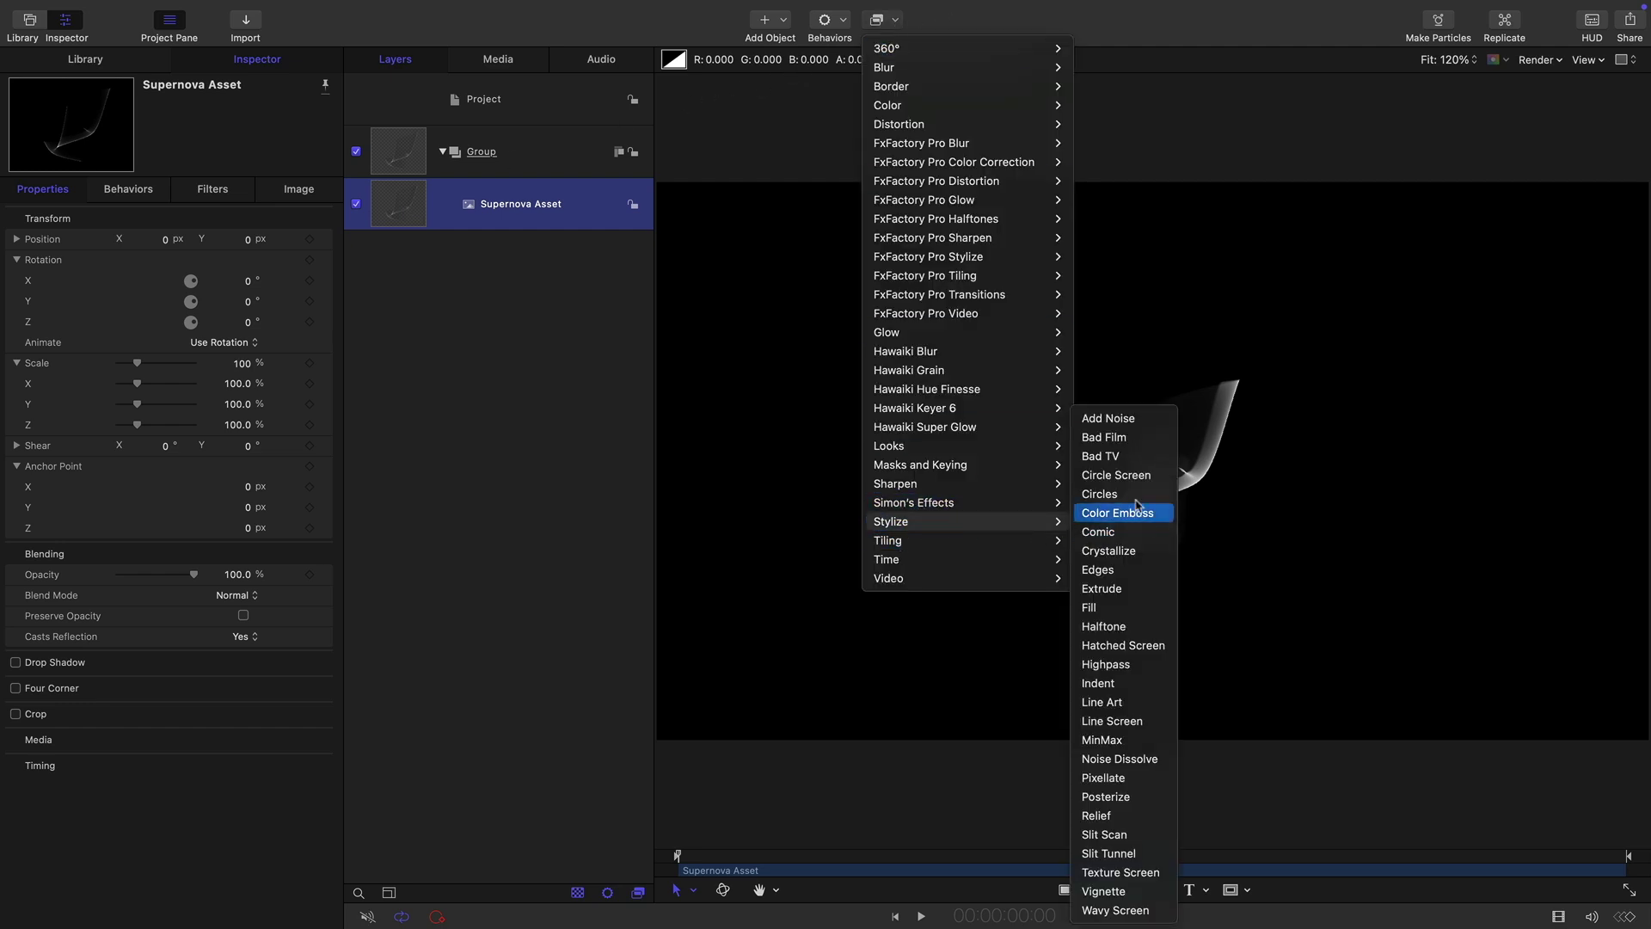
left_click(1139, 550)
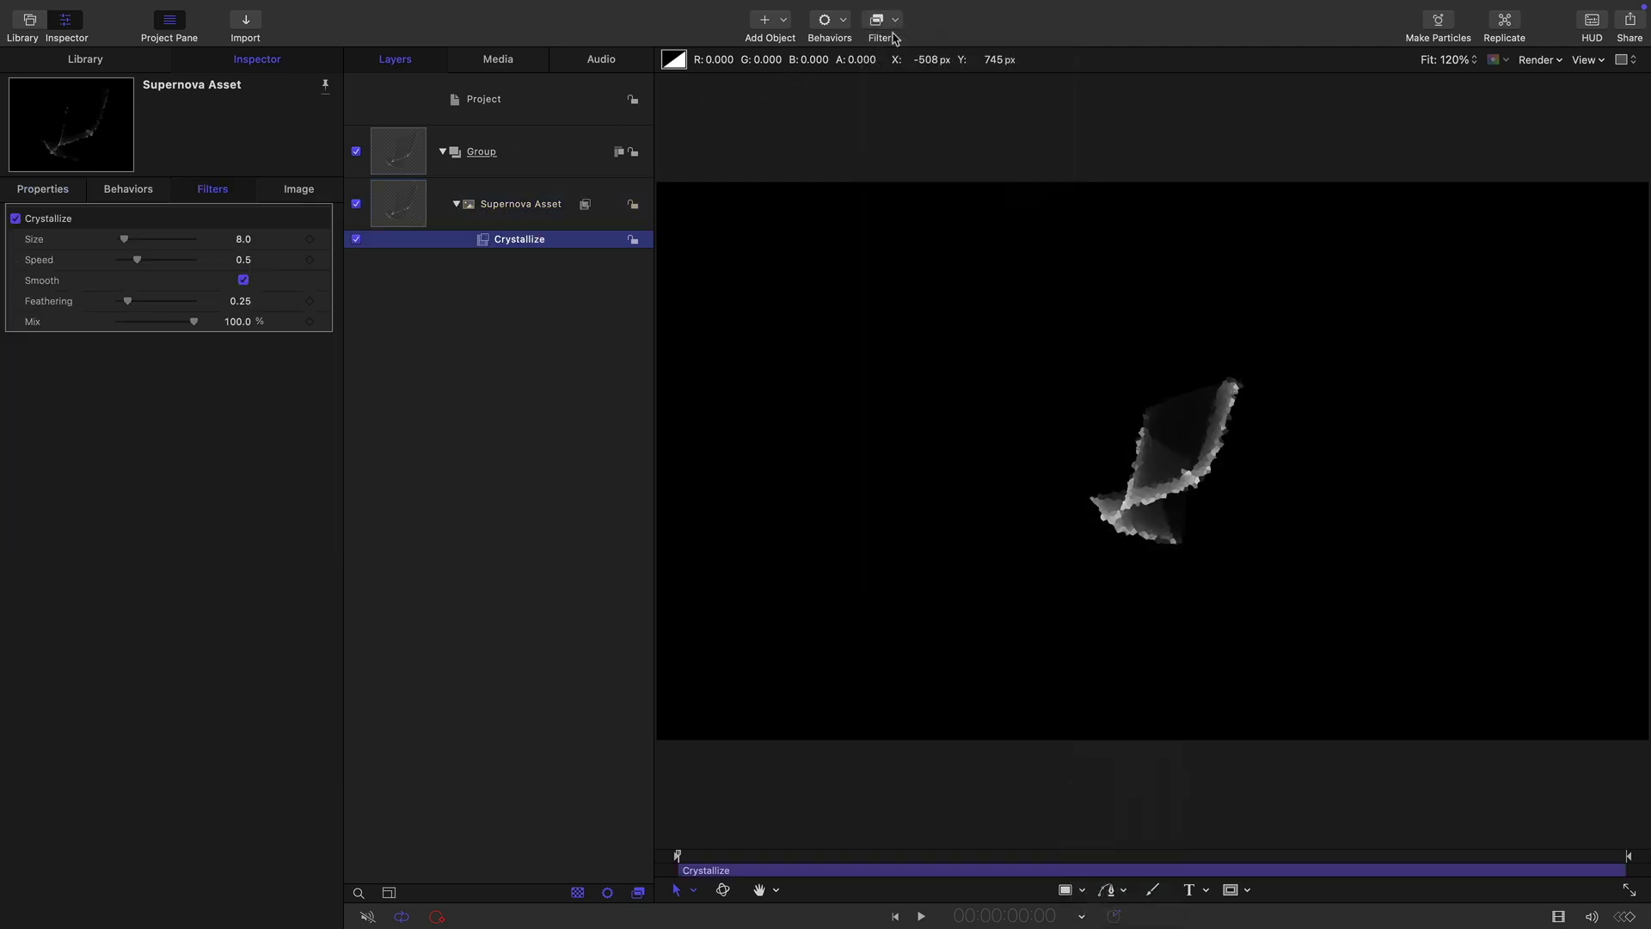
left_click(893, 36)
mouse_move(1013, 105)
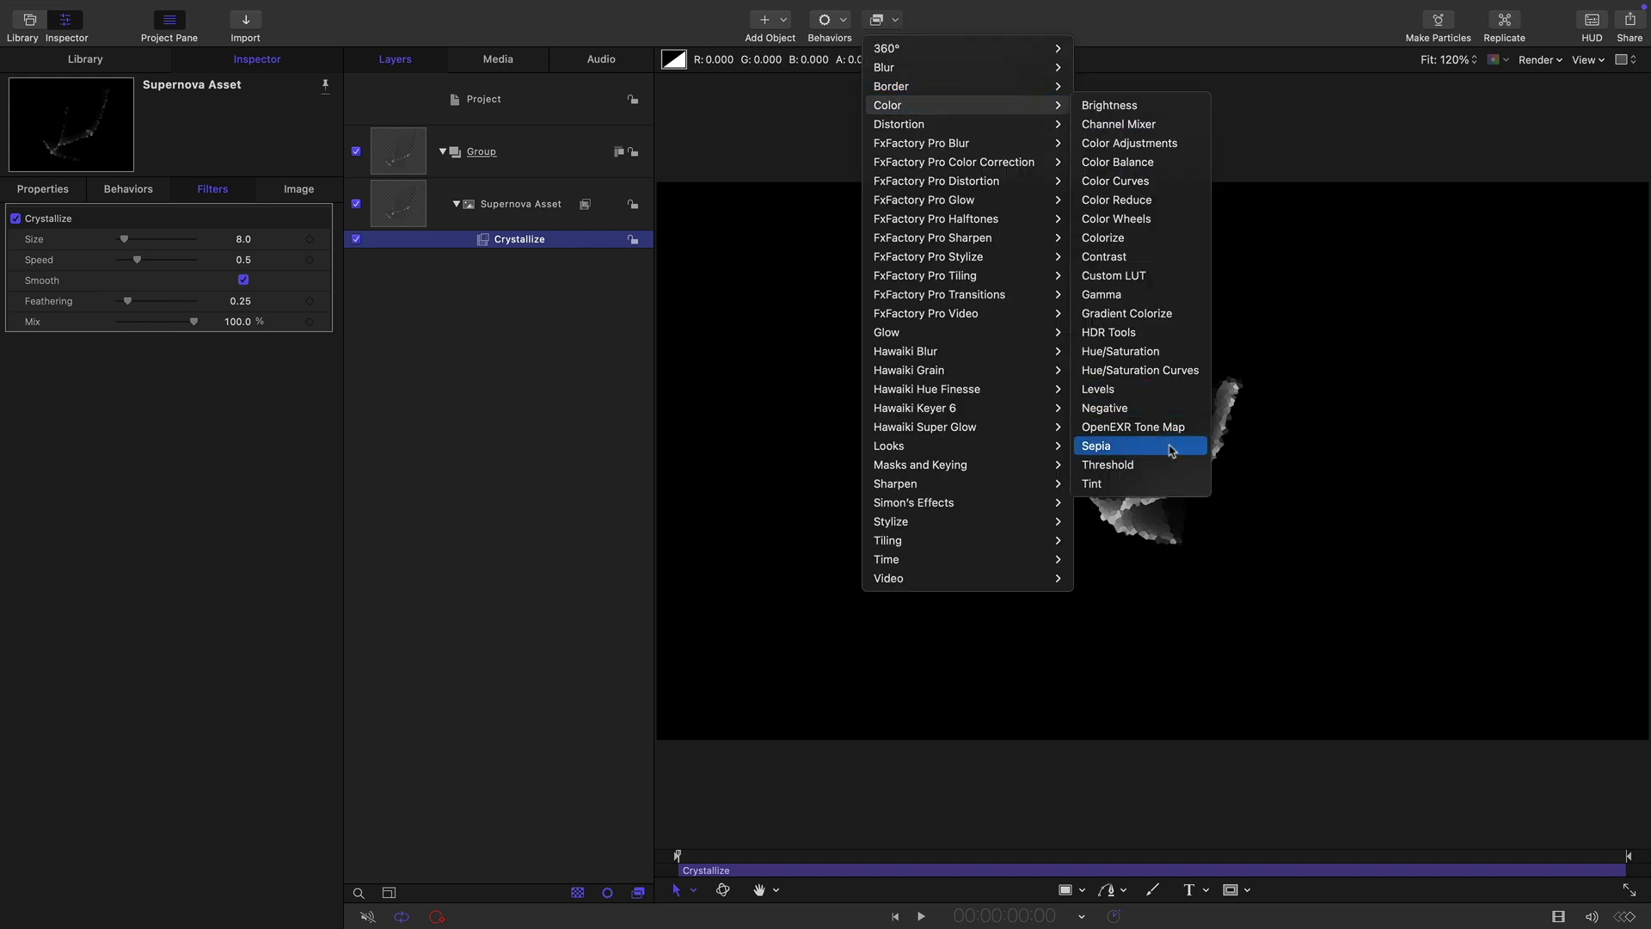
left_click(1173, 391)
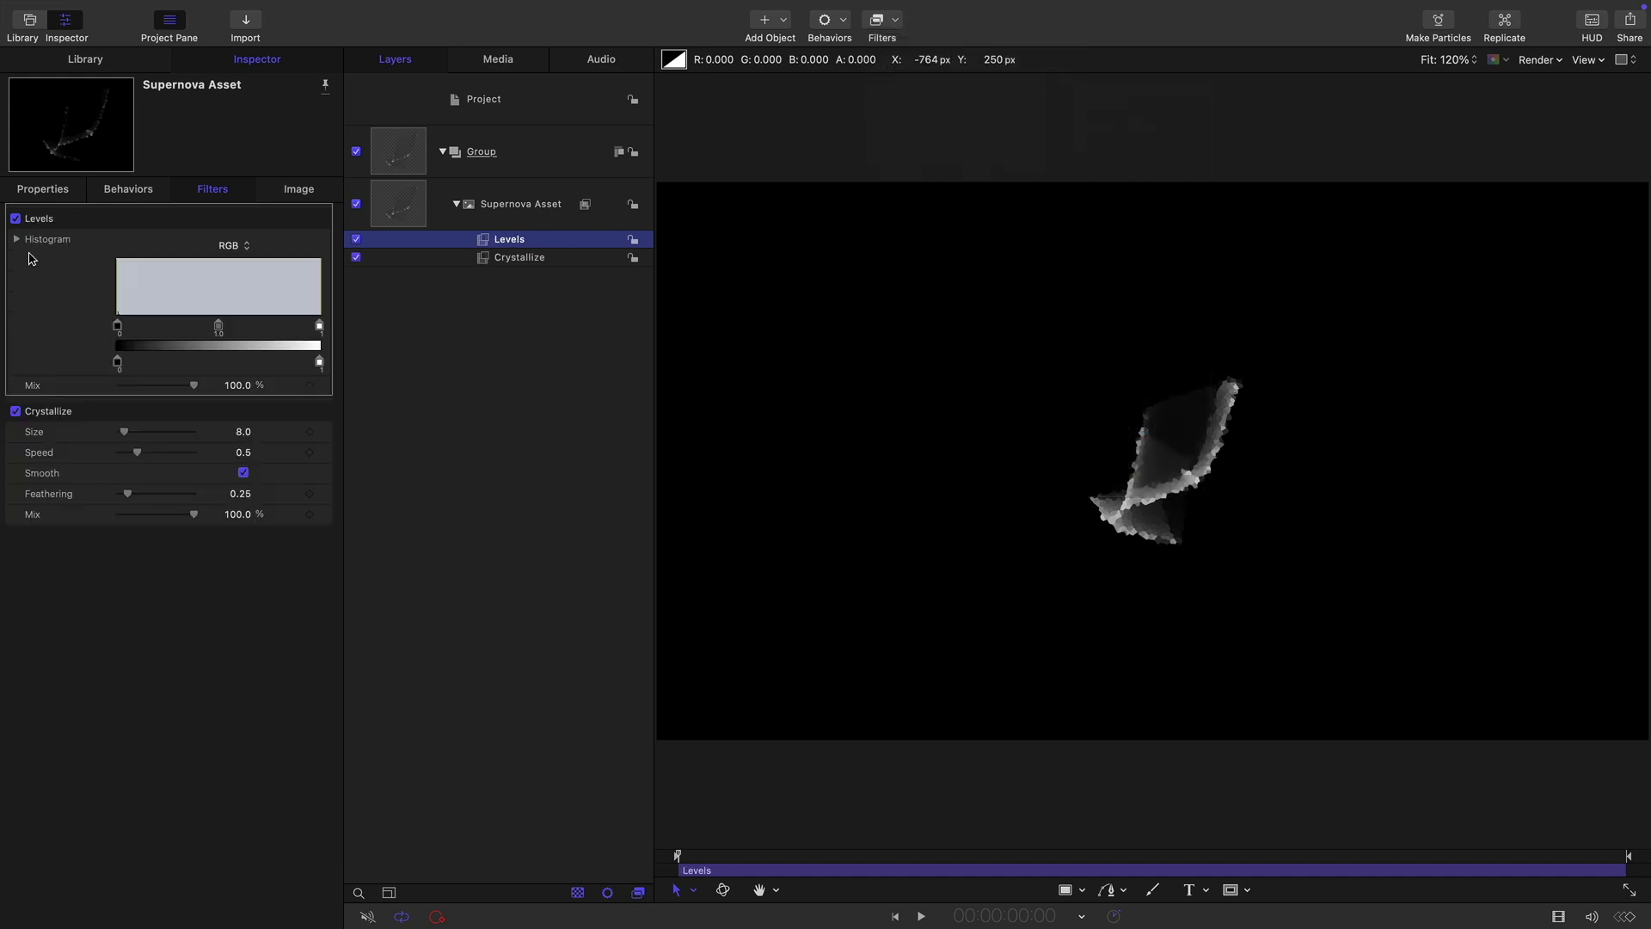
Set Levels opacity Black In 0.4 and White In 0.5, showing Alpha, and Crystallize Speed 0
left_click(17, 240)
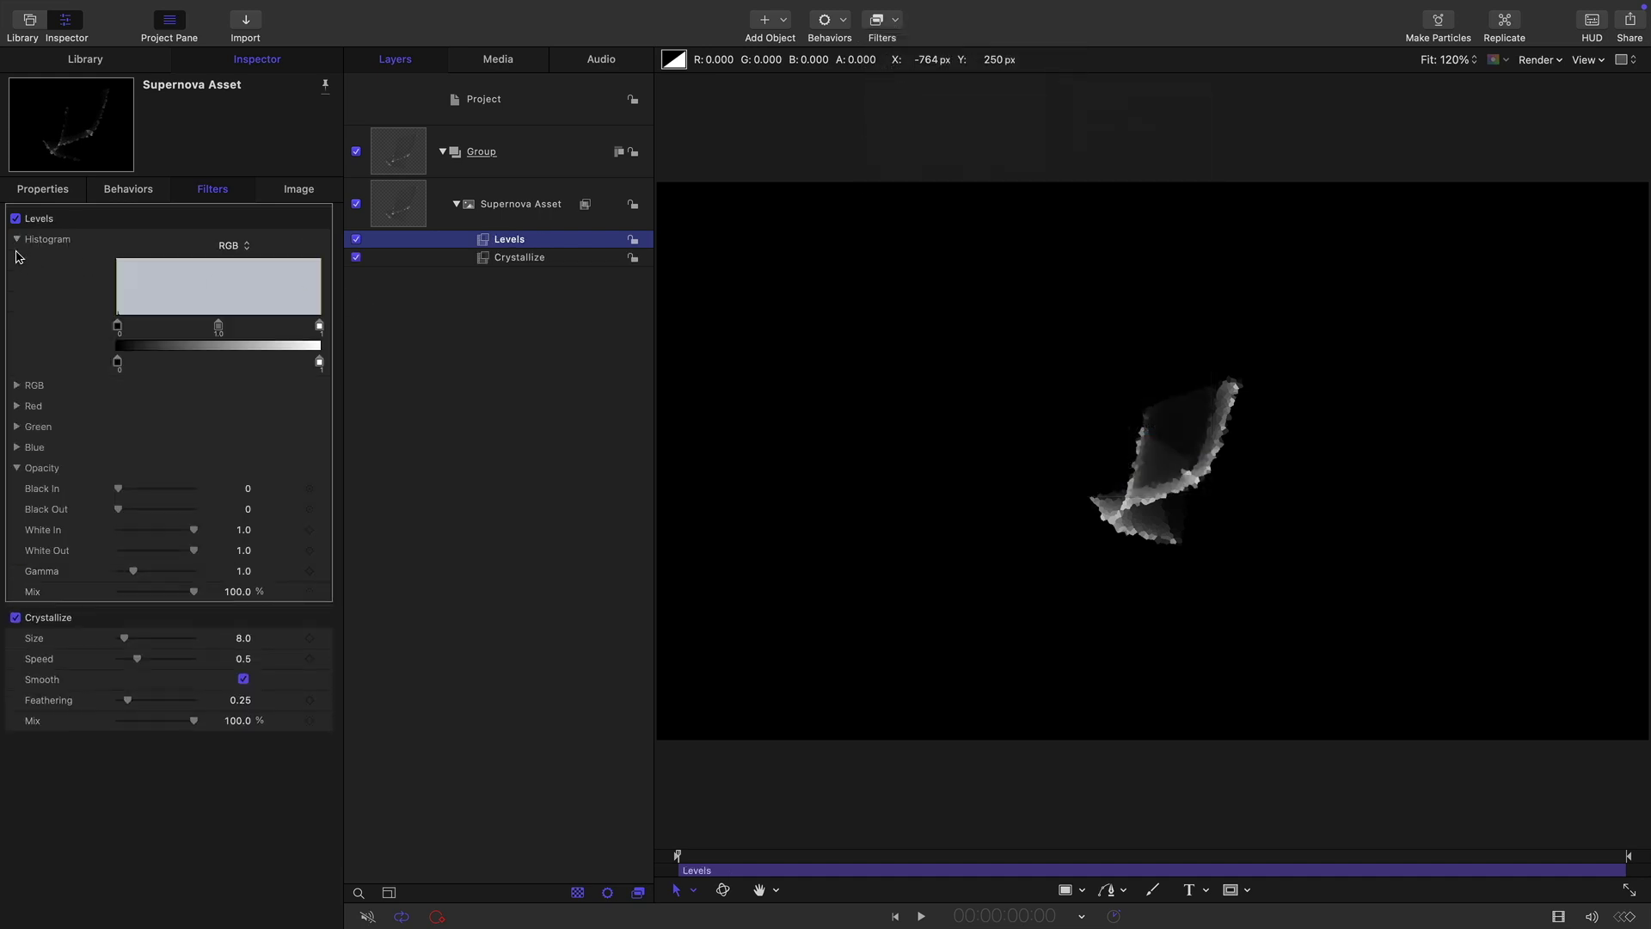
left_click(18, 469)
left_click(17, 468)
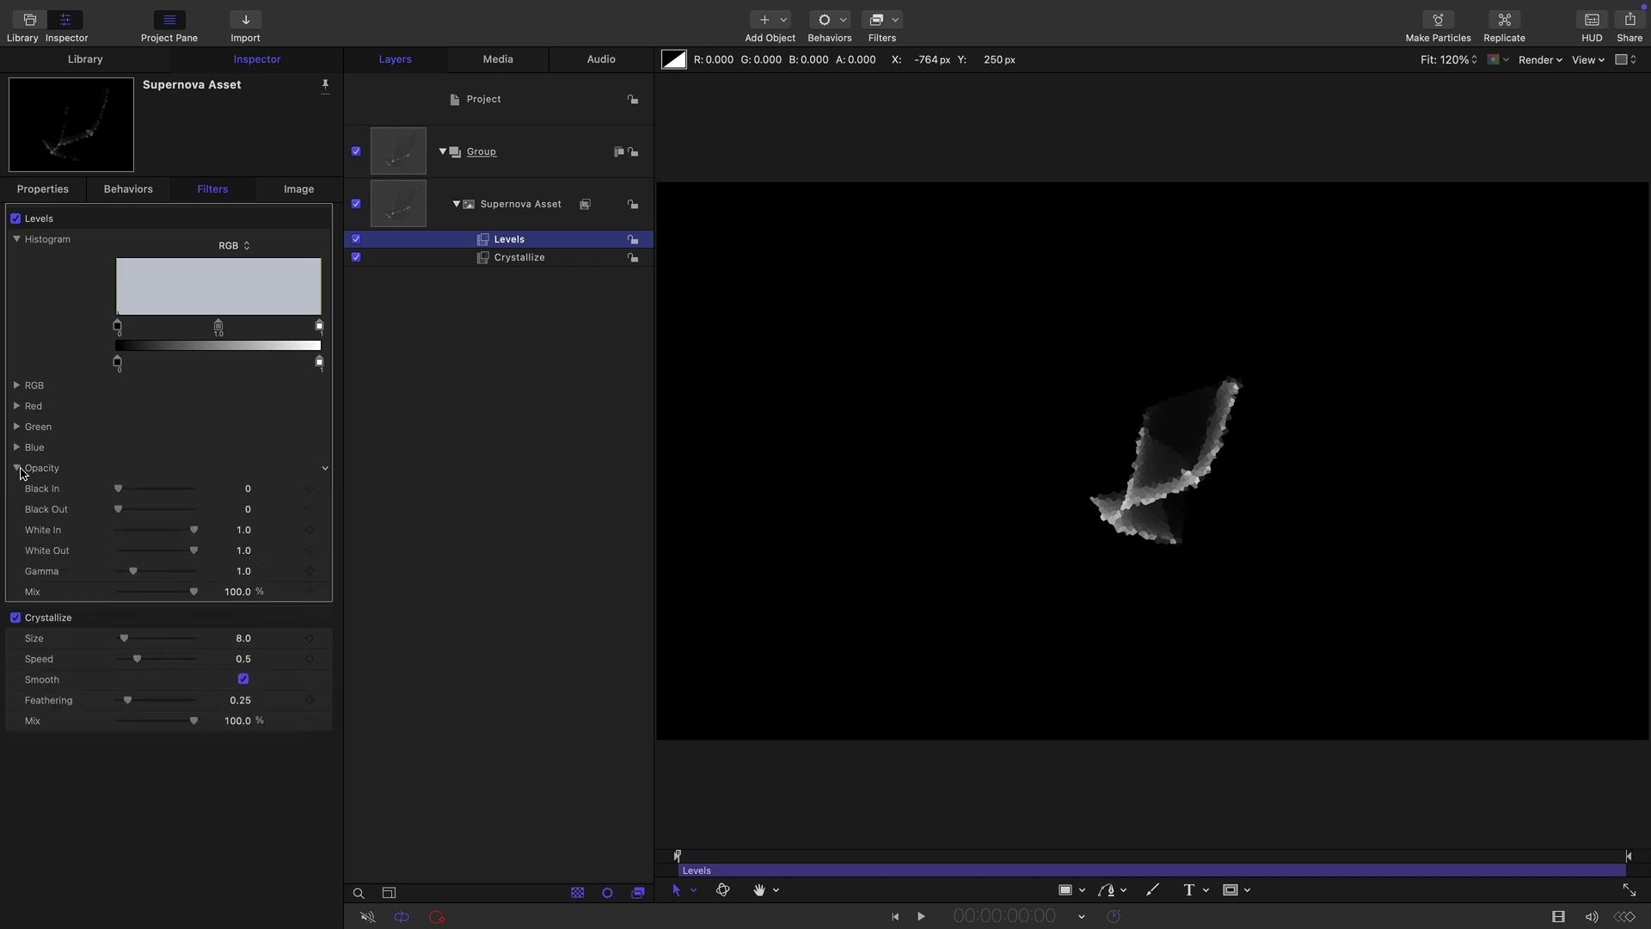
left_click(248, 489)
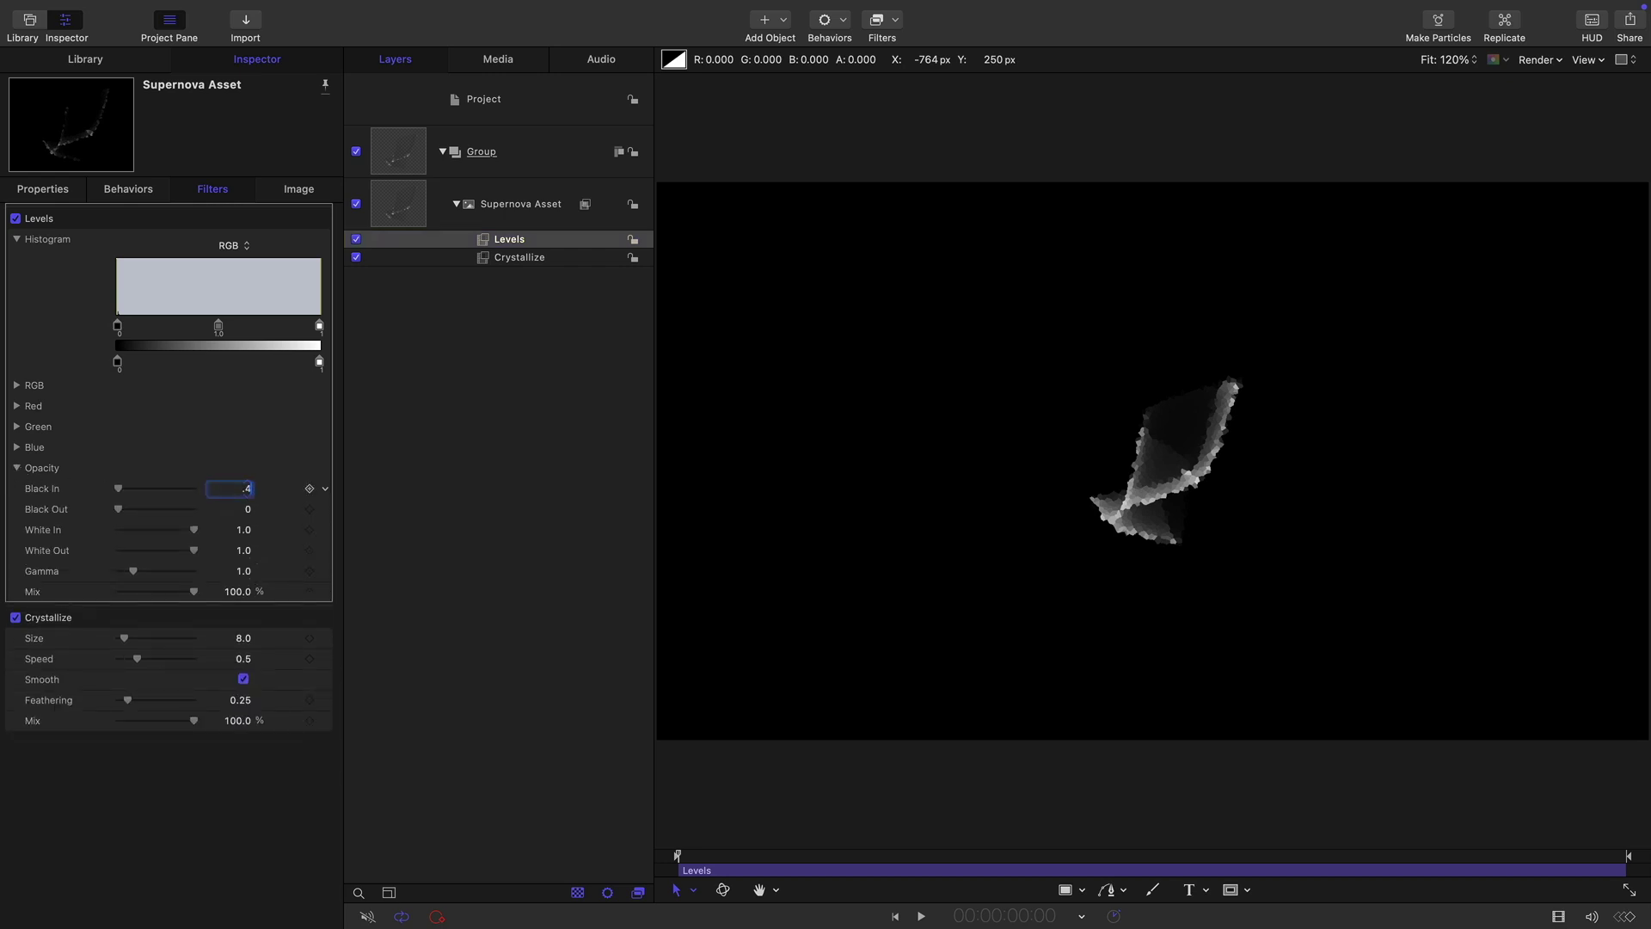
key("Tab")
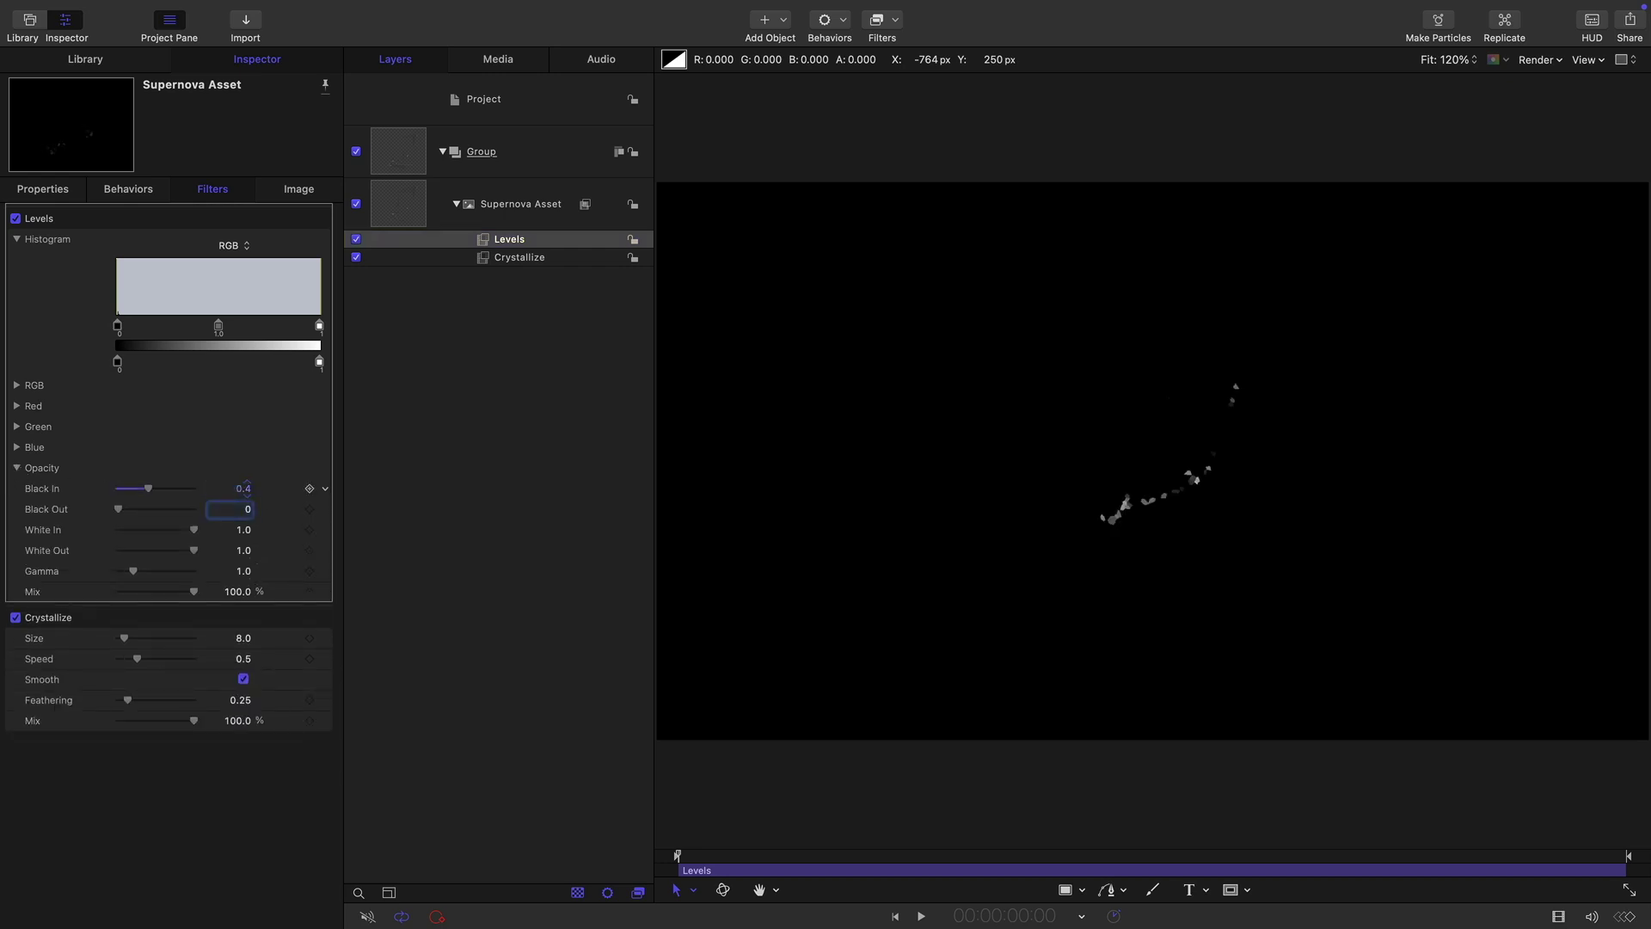
left_click(245, 530)
type("0.5")
key("Return")
left_click(234, 246)
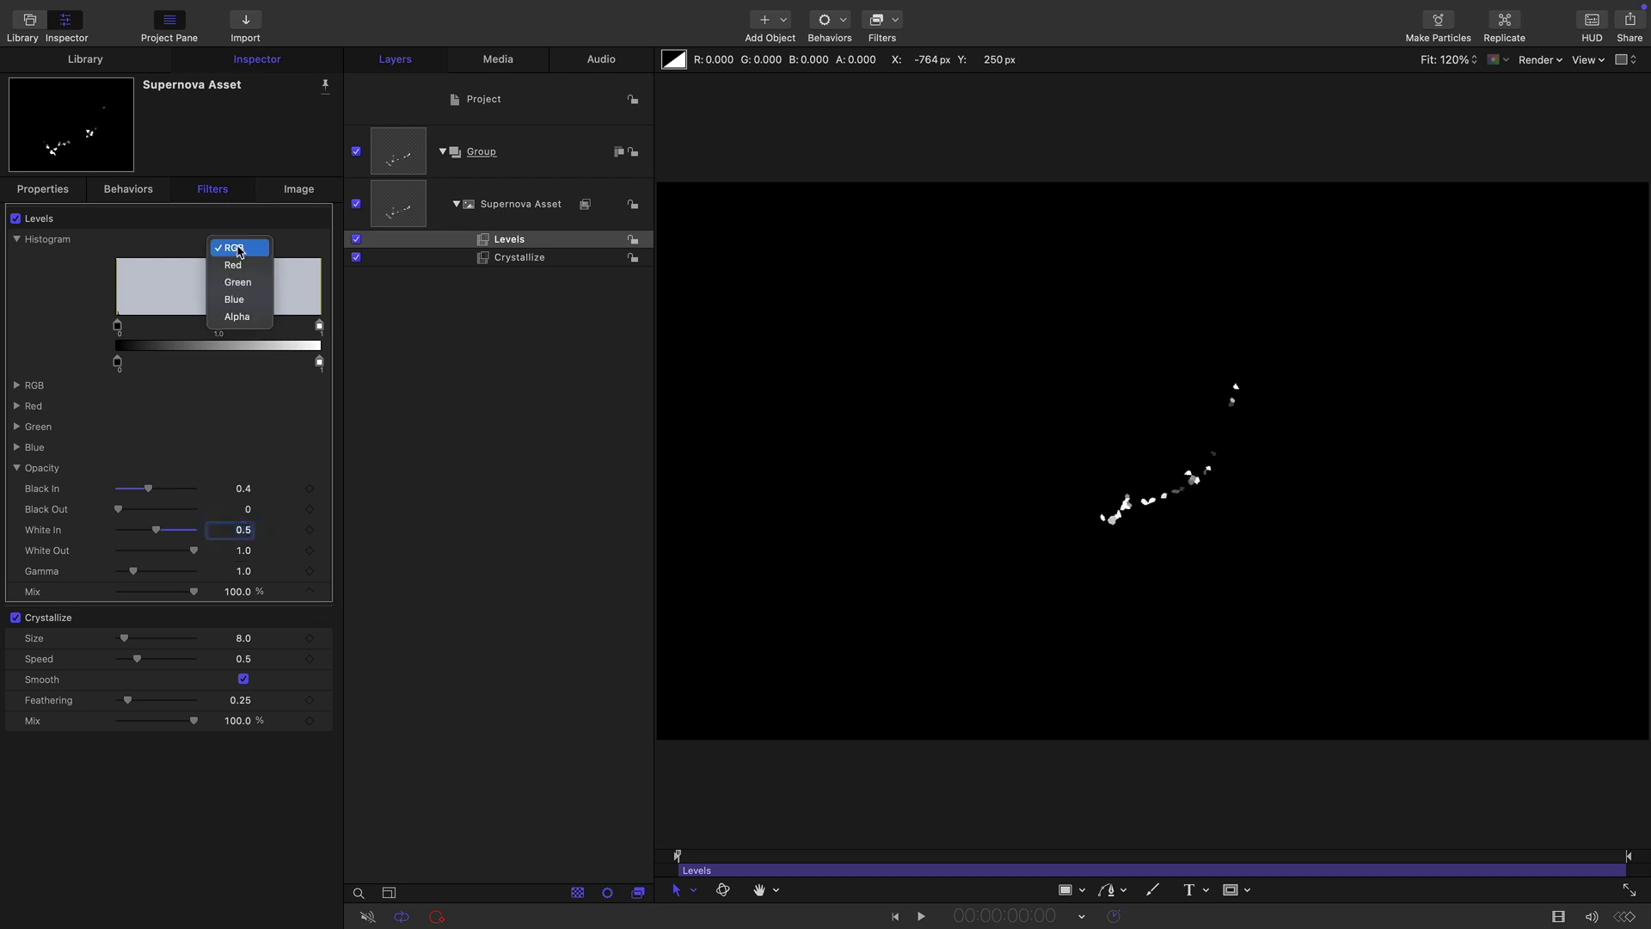
left_click(232, 315)
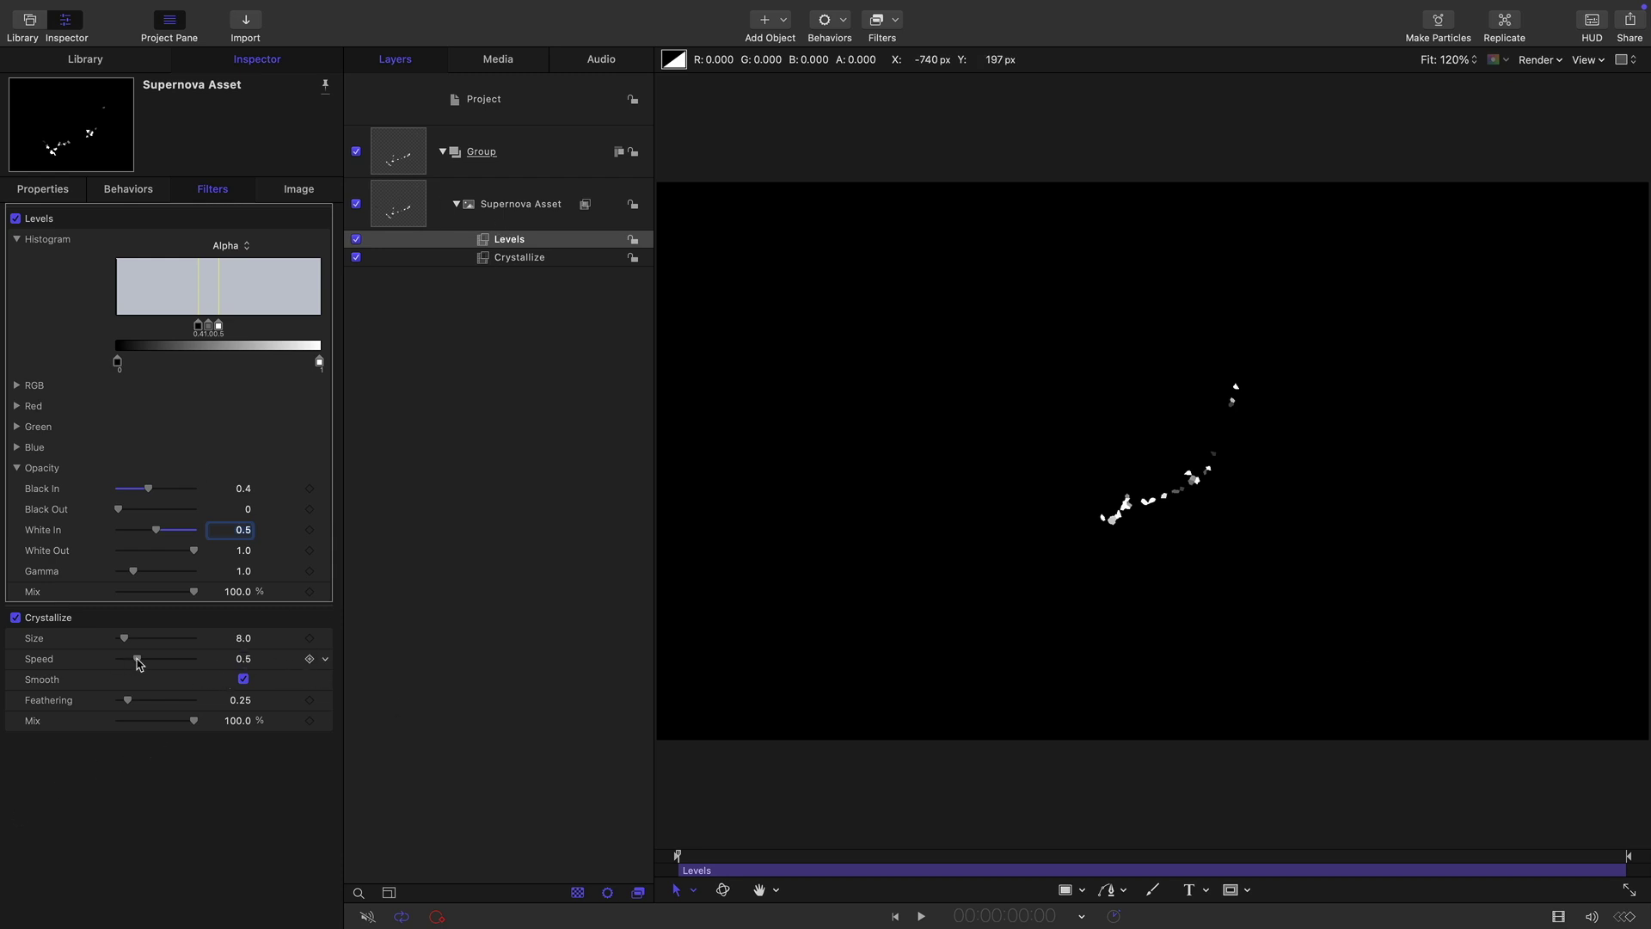
left_click_drag(138, 659, 2, 645)
left_click(397, 203)
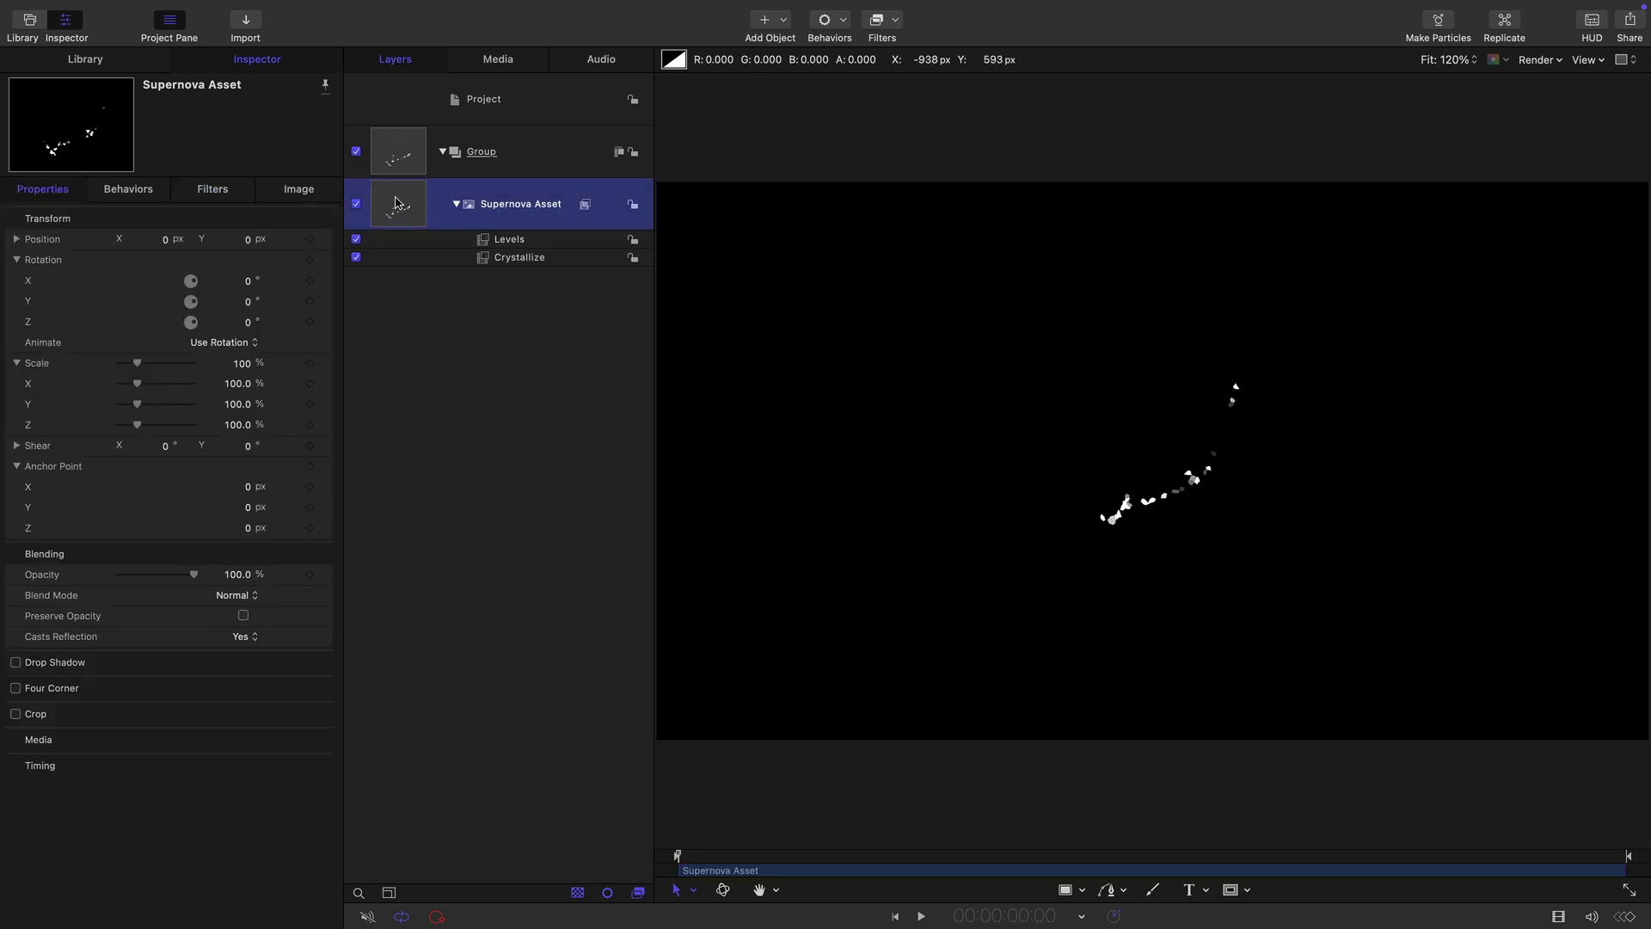
Make Supernova Asset into a particle emitter with 3D enabled
mouse_move(252, 4)
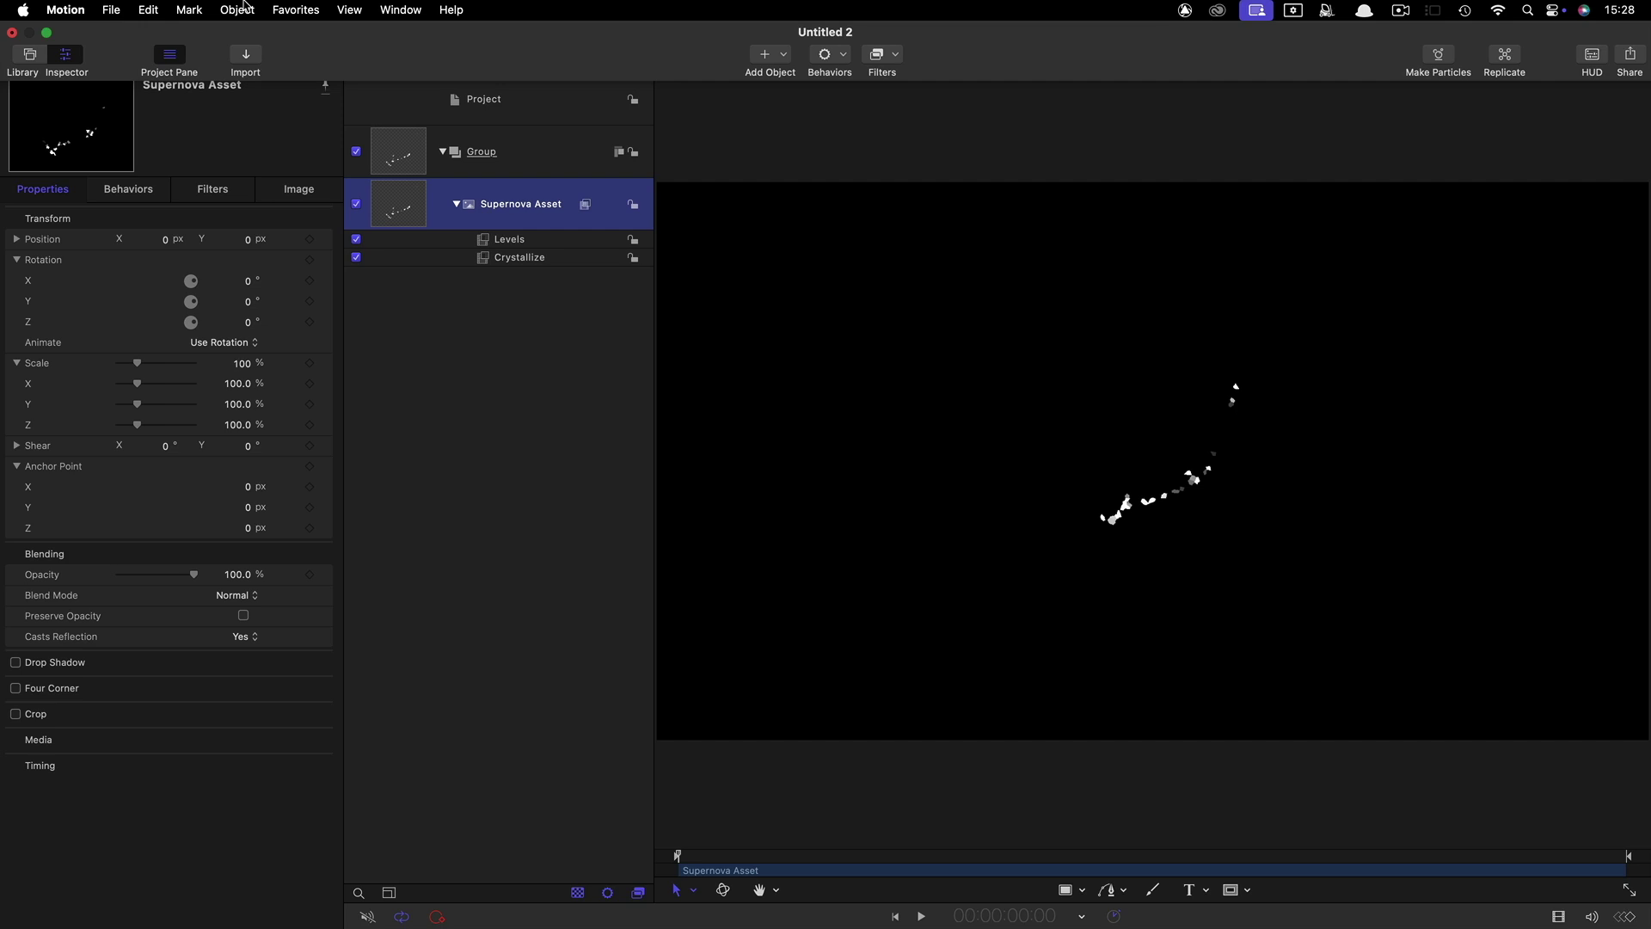
left_click(237, 9)
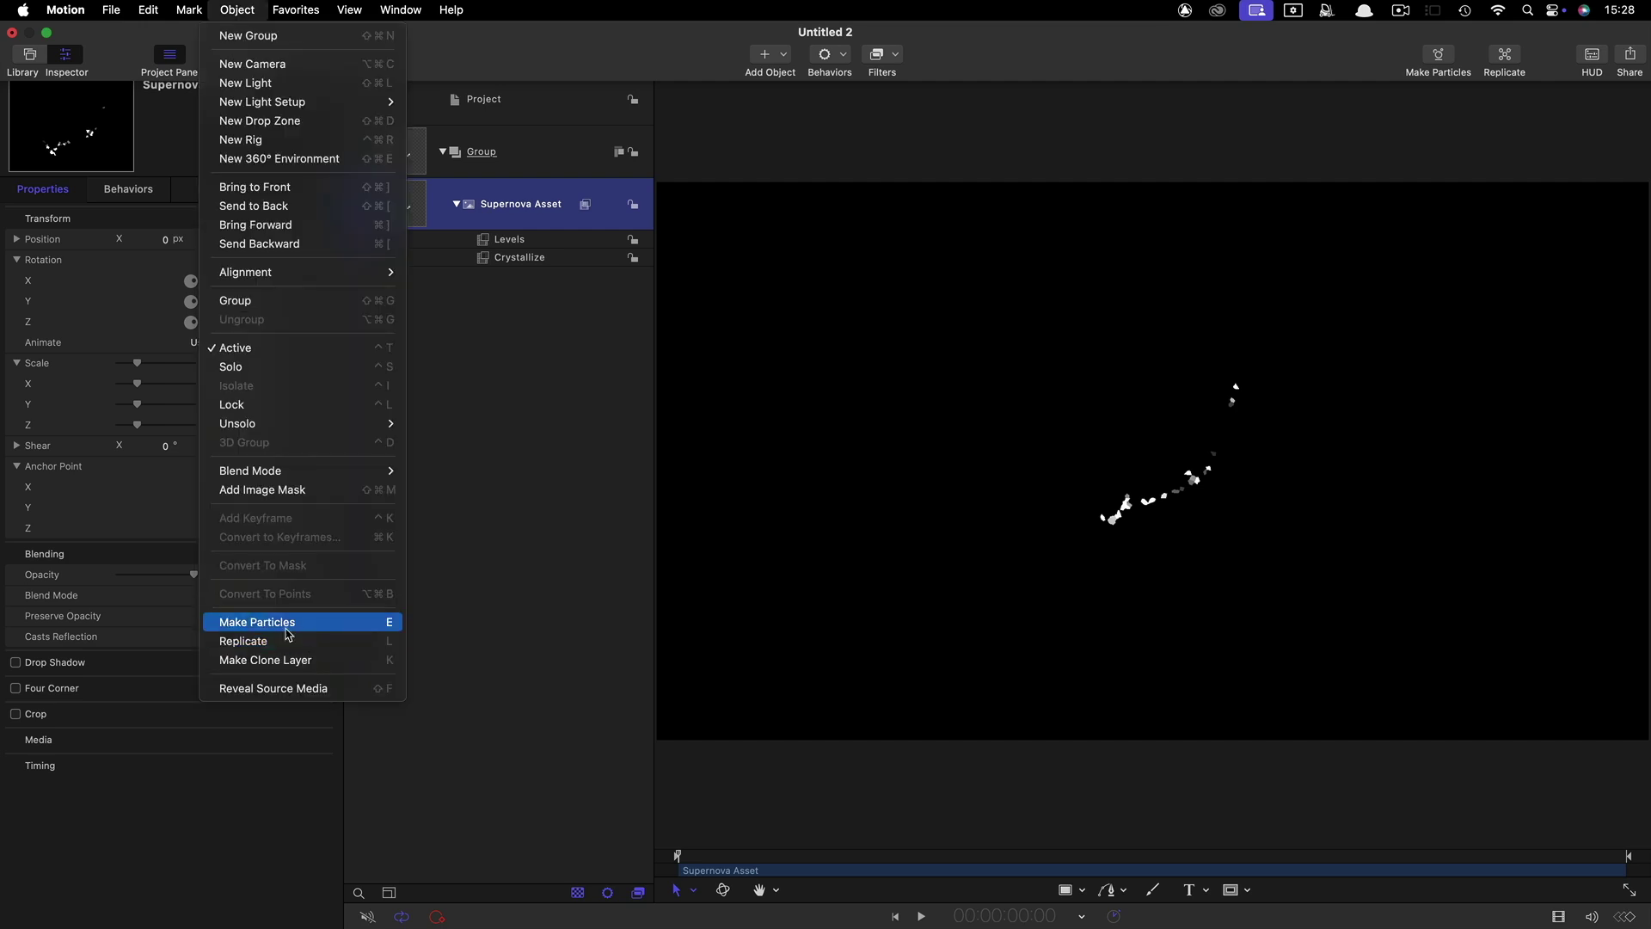
left_click(258, 622)
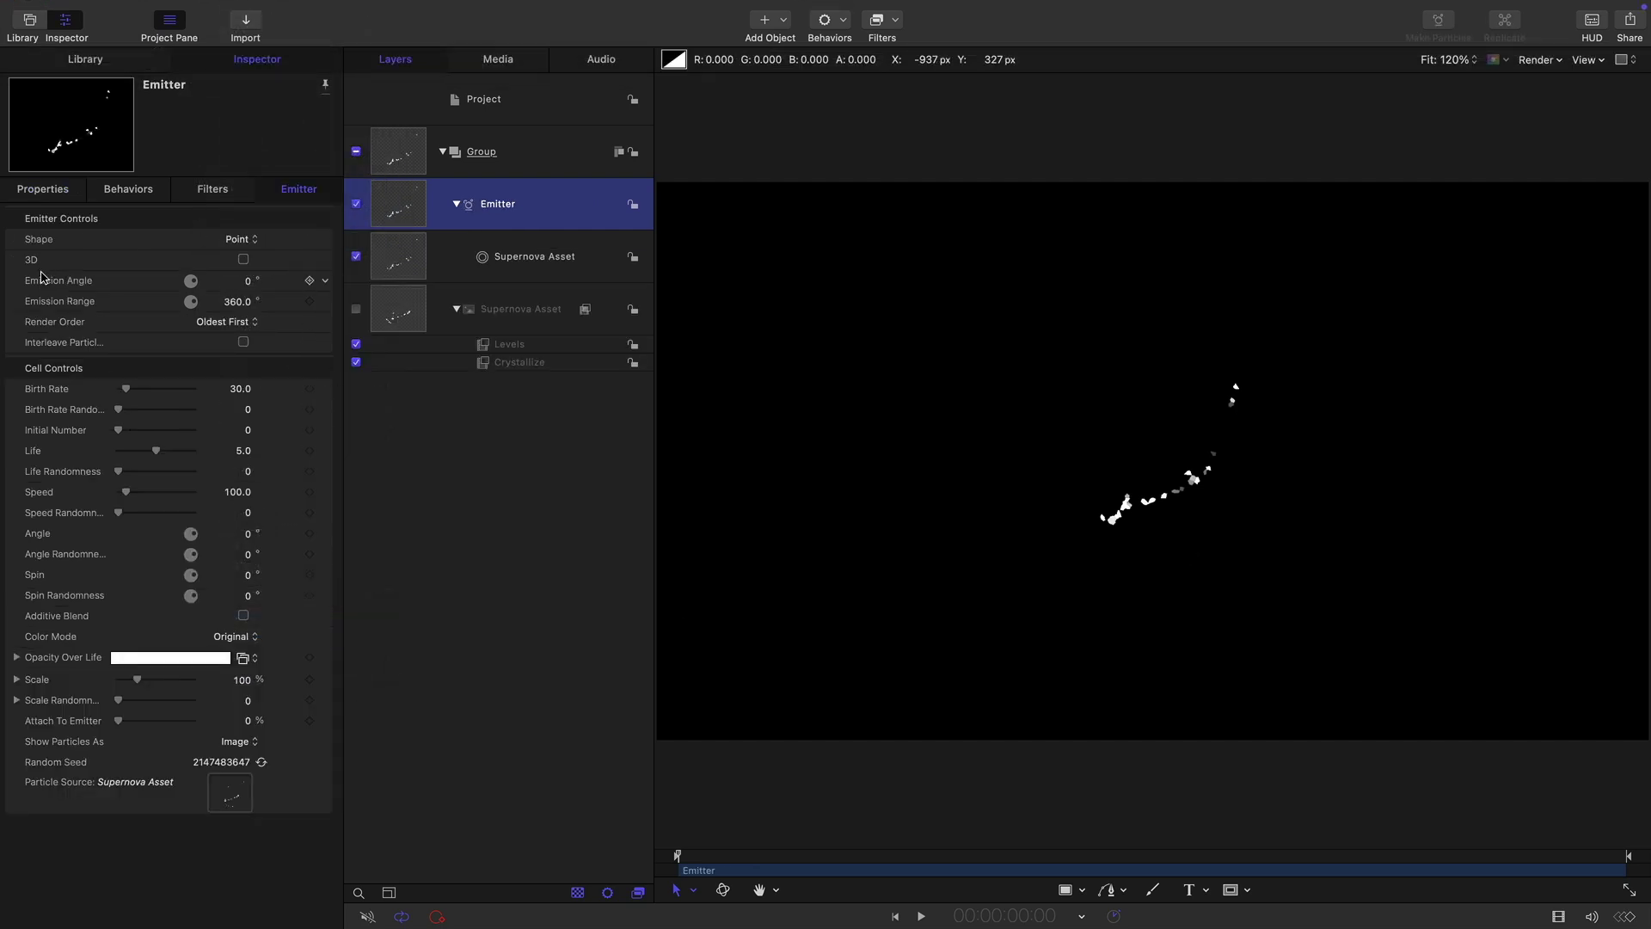
left_click(244, 260)
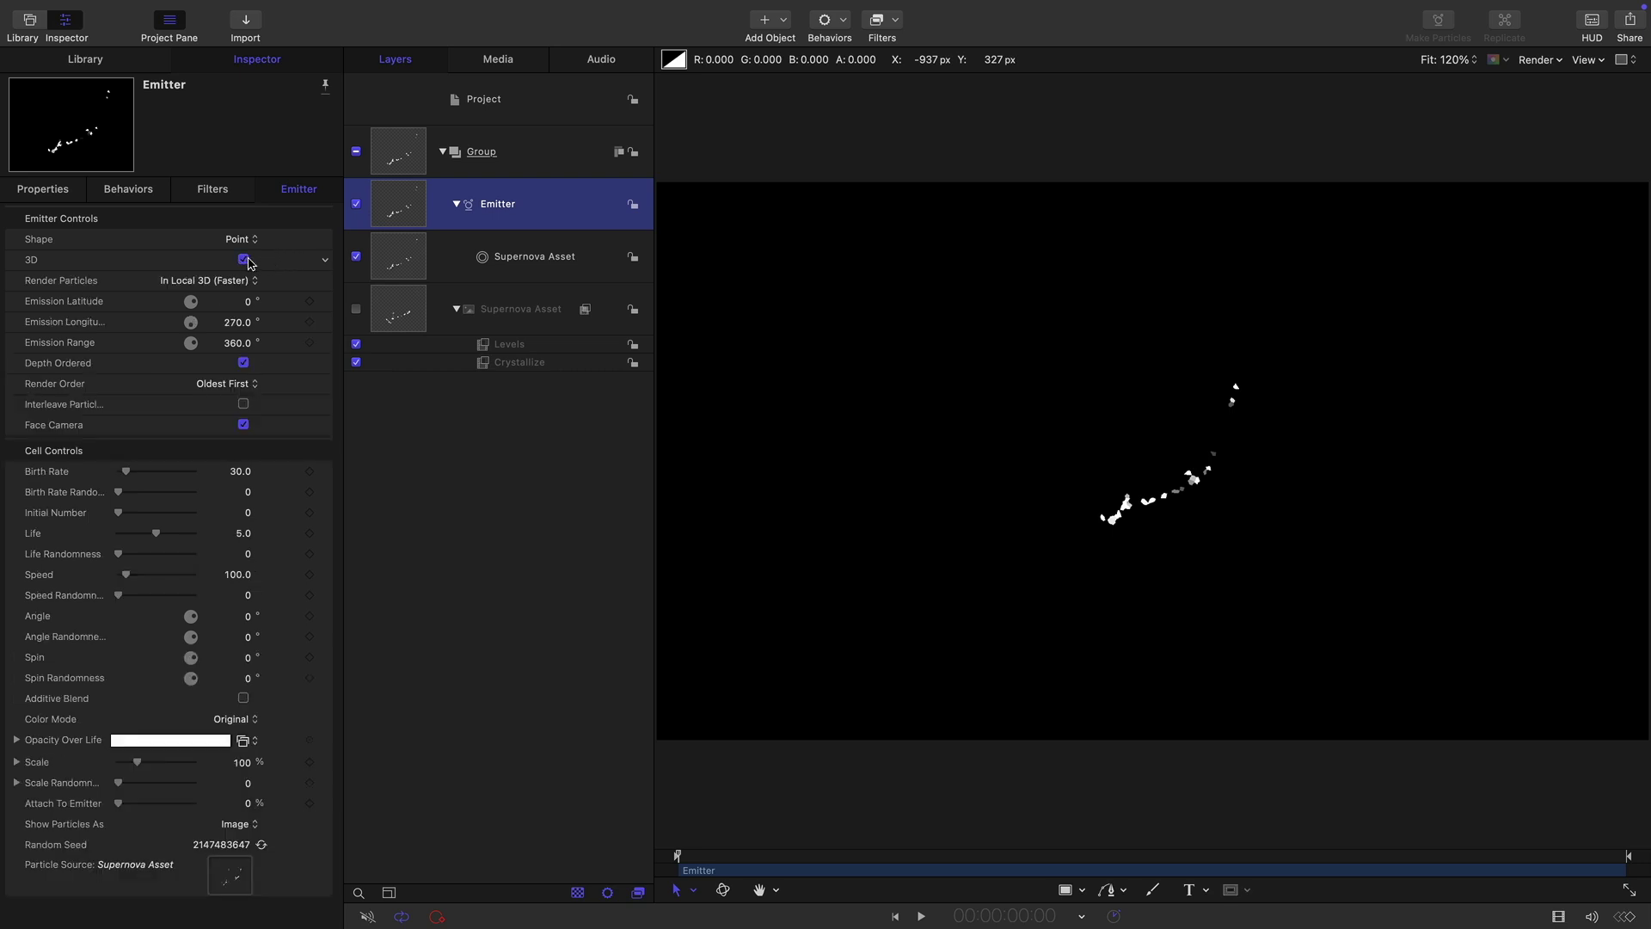
Keyframe Birth Rate and Birth Rate Randomness at 320, dropping Birth Rate to 0 at the end
left_click(240, 471)
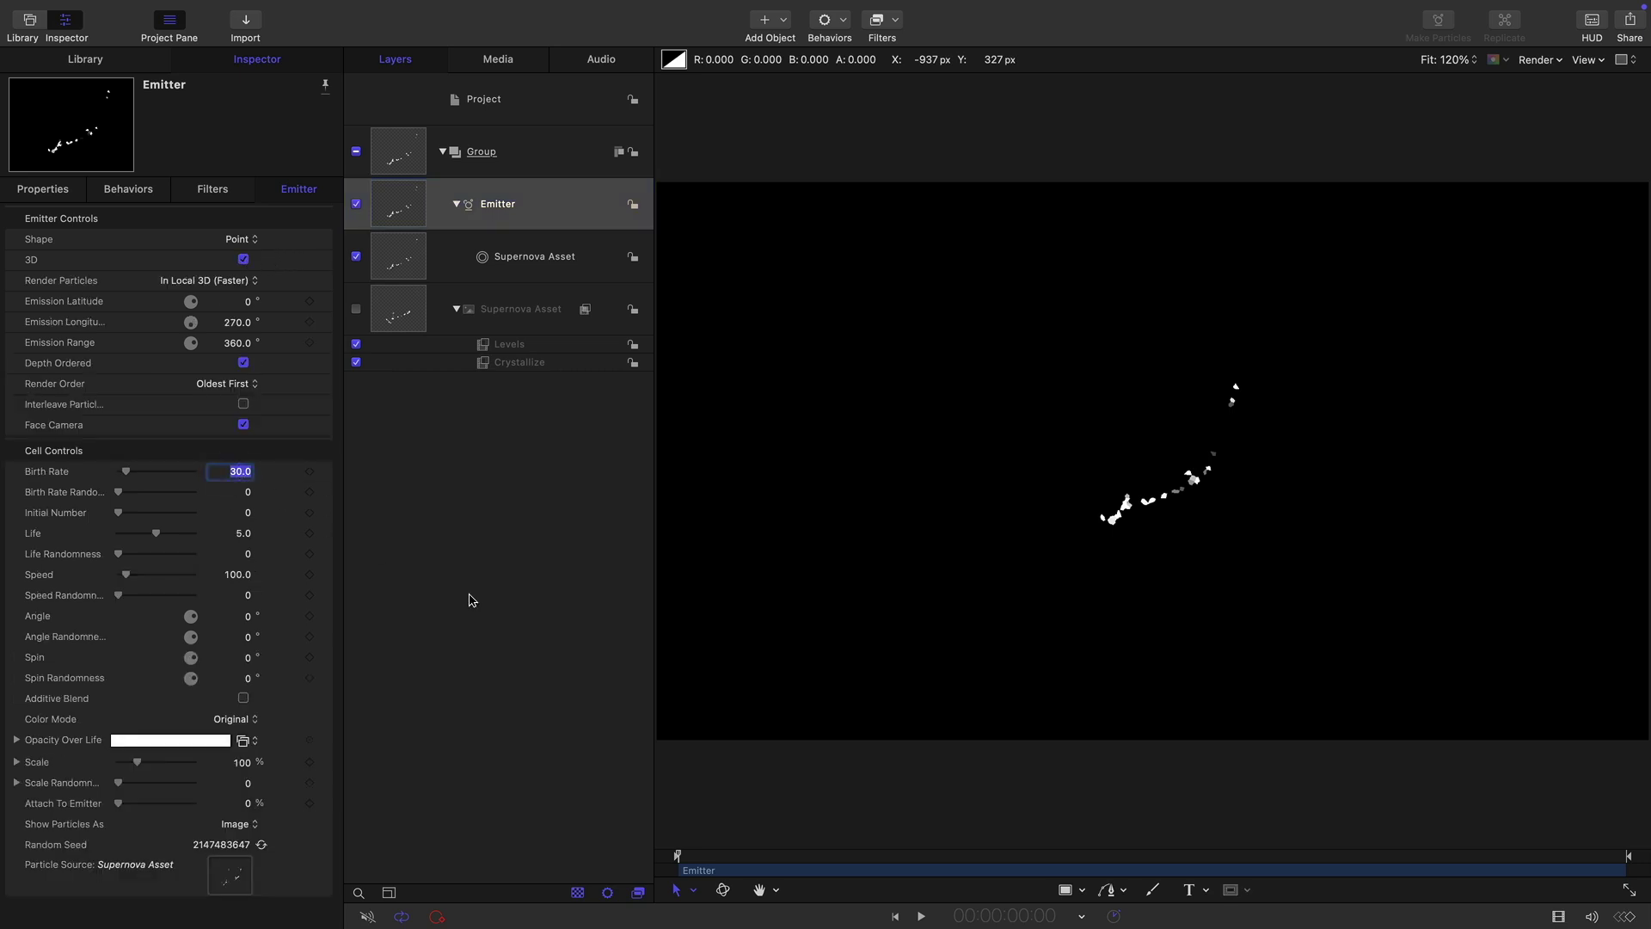
type("3")
key("Tab")
key("Return")
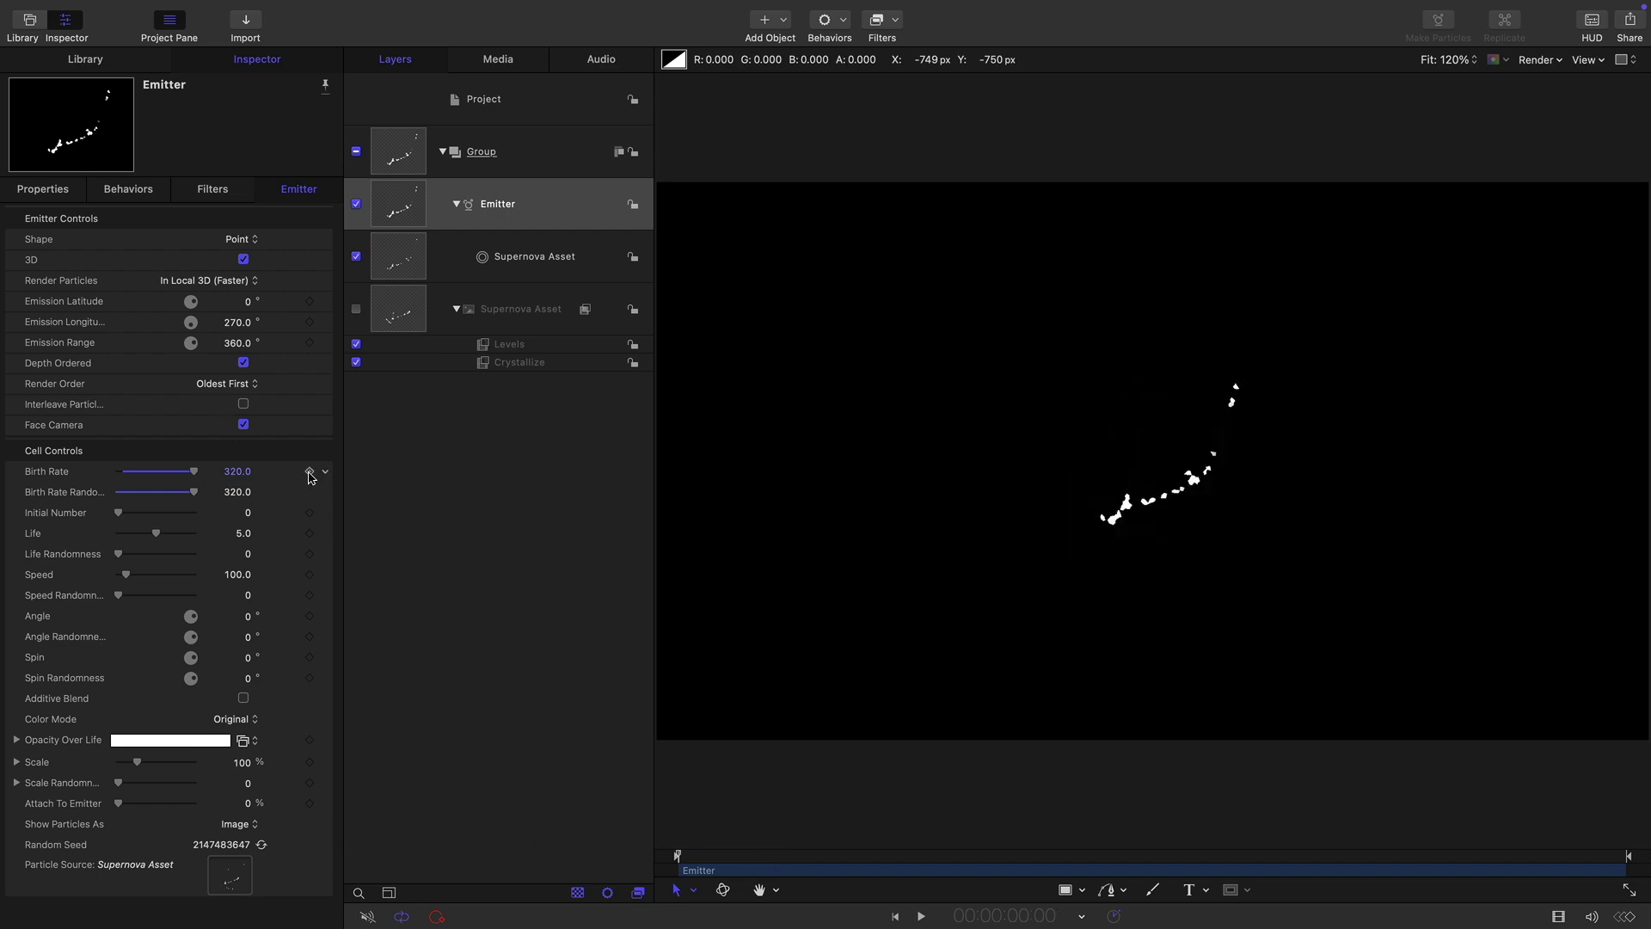
left_click(310, 472)
left_click(310, 492)
key("End")
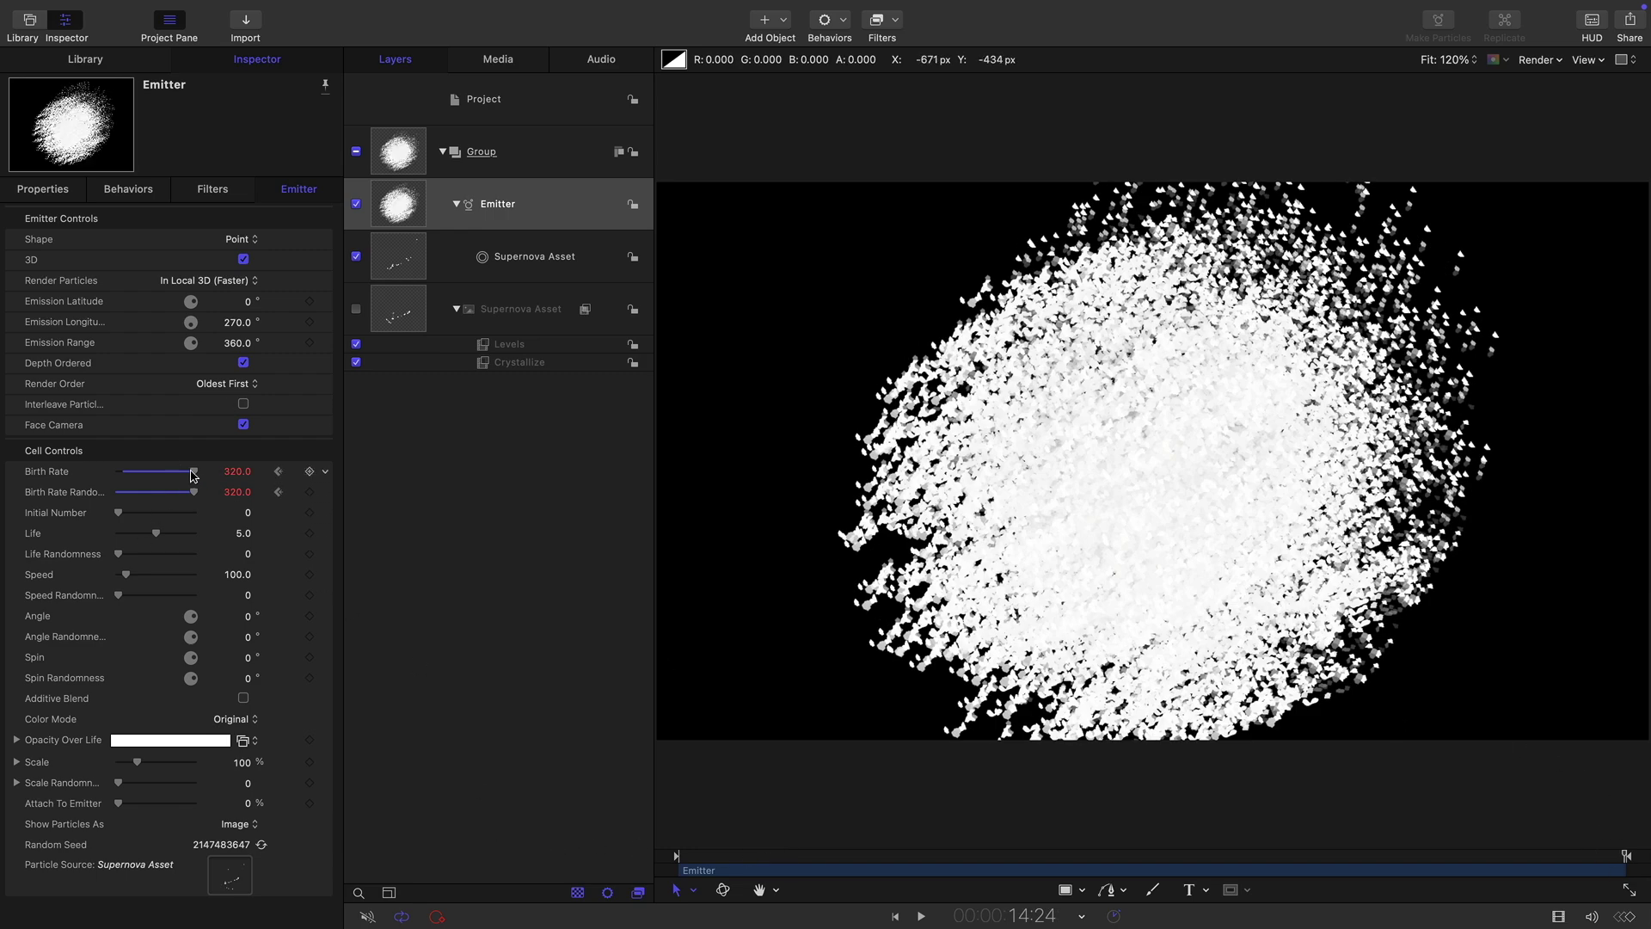
mouse_move(192, 471)
left_mouse_down()
mouse_move(118, 471)
mouse_move(184, 496)
left_mouse_up()
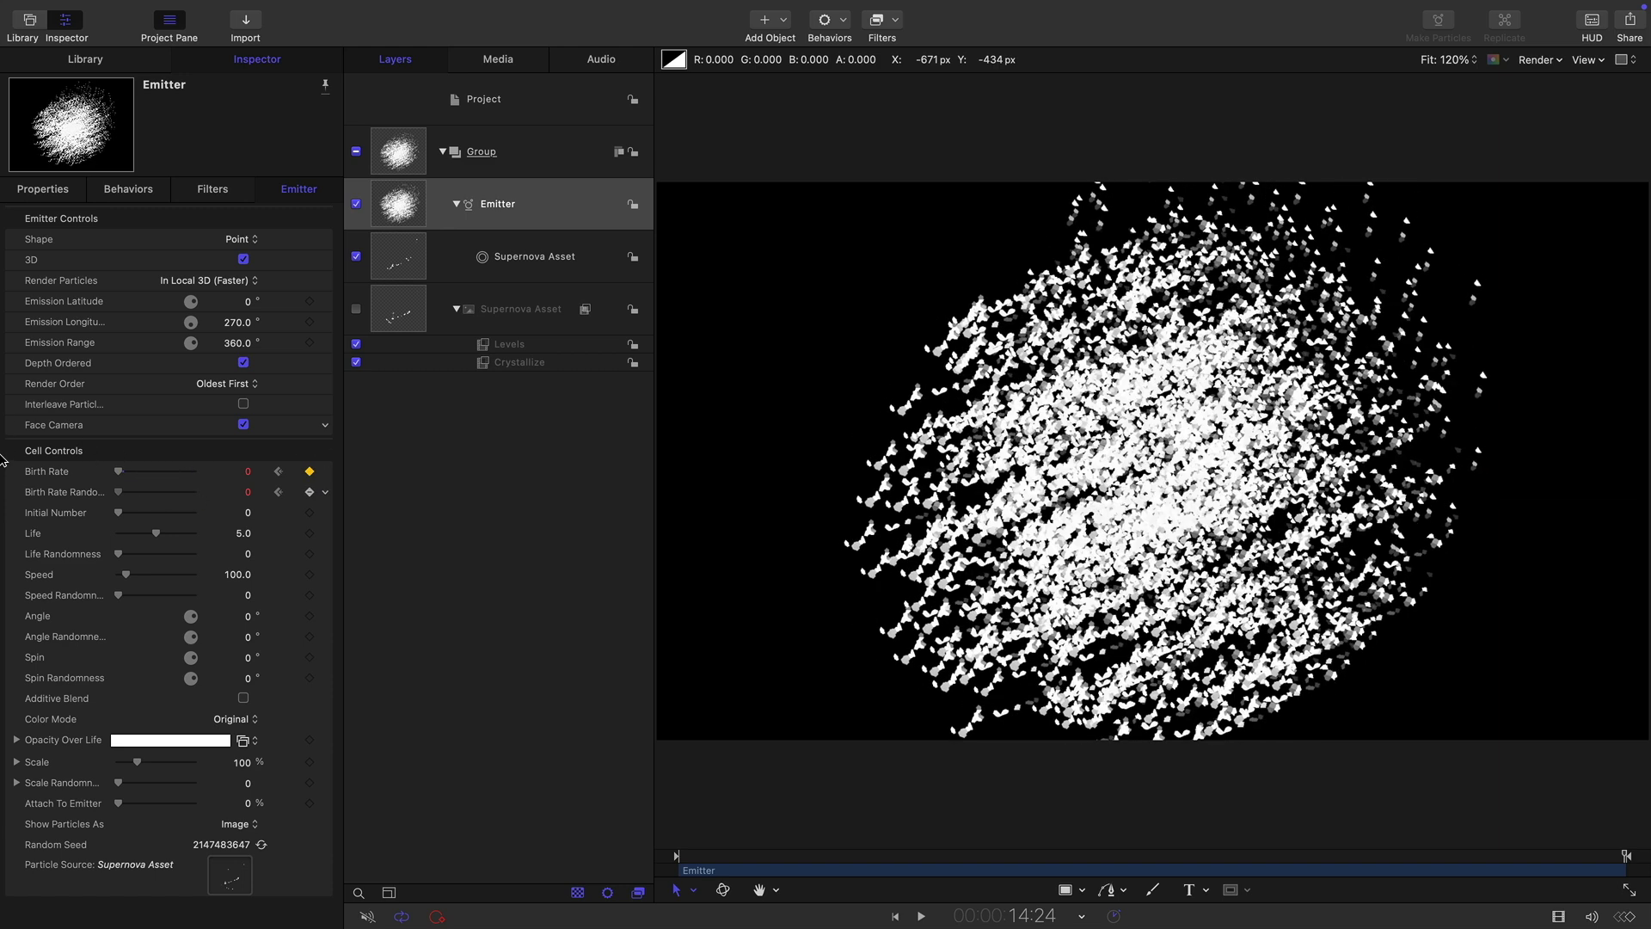
left_click(895, 916)
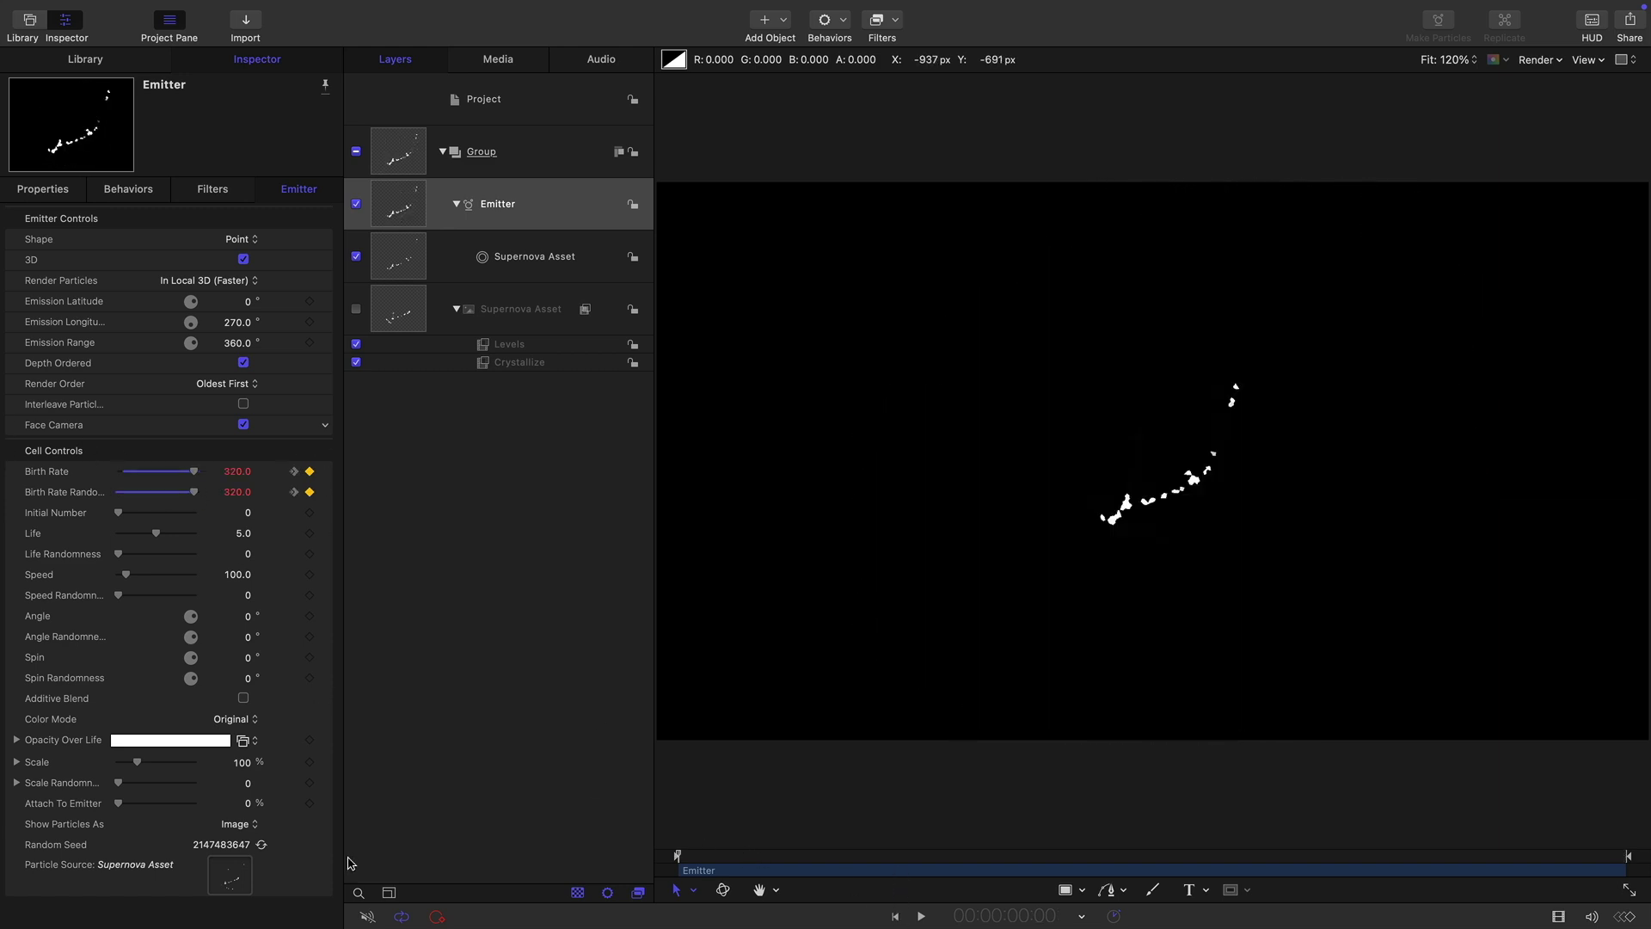
Set Life 17, Speed 150, Speed Randomness 100, Angle Randomness 128 and Spin Randomness 512
left_click(243, 533)
type("17")
key("Tab")
key("Tab")
type("150")
key("Tab")
type("100")
key("Tab")
key("Tab")
key("Tab")
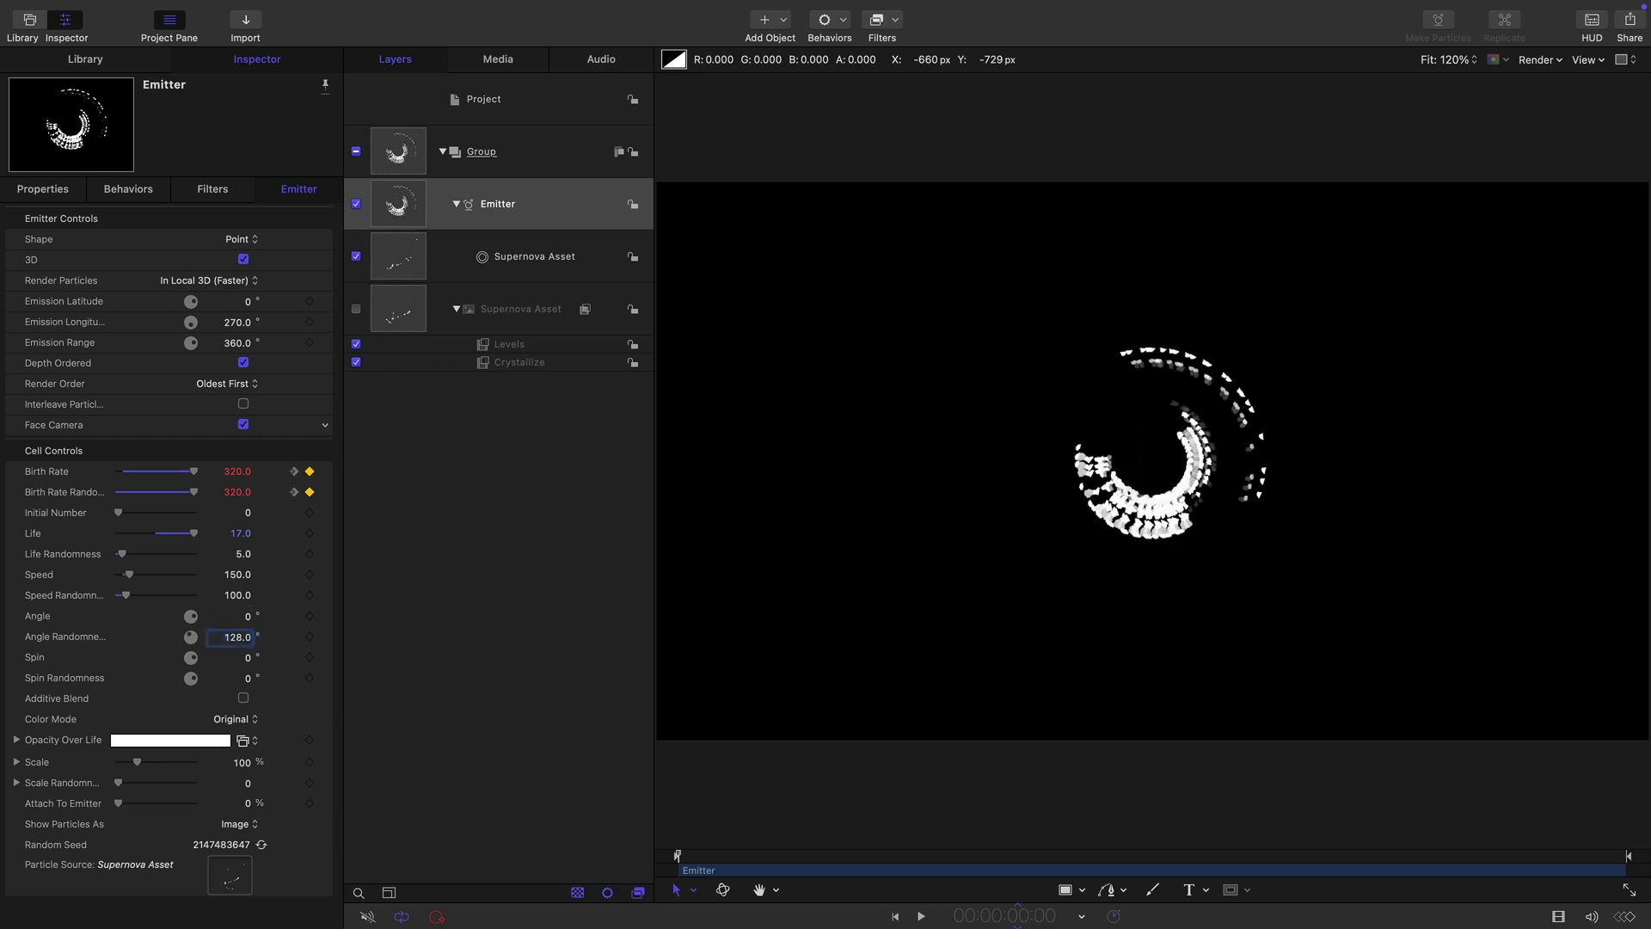
Set particle Scale to 50% with Scale Randomness 50
key("Tab")
type("512")
key("Return")
left_click(244, 763)
type("50")
key("Tab")
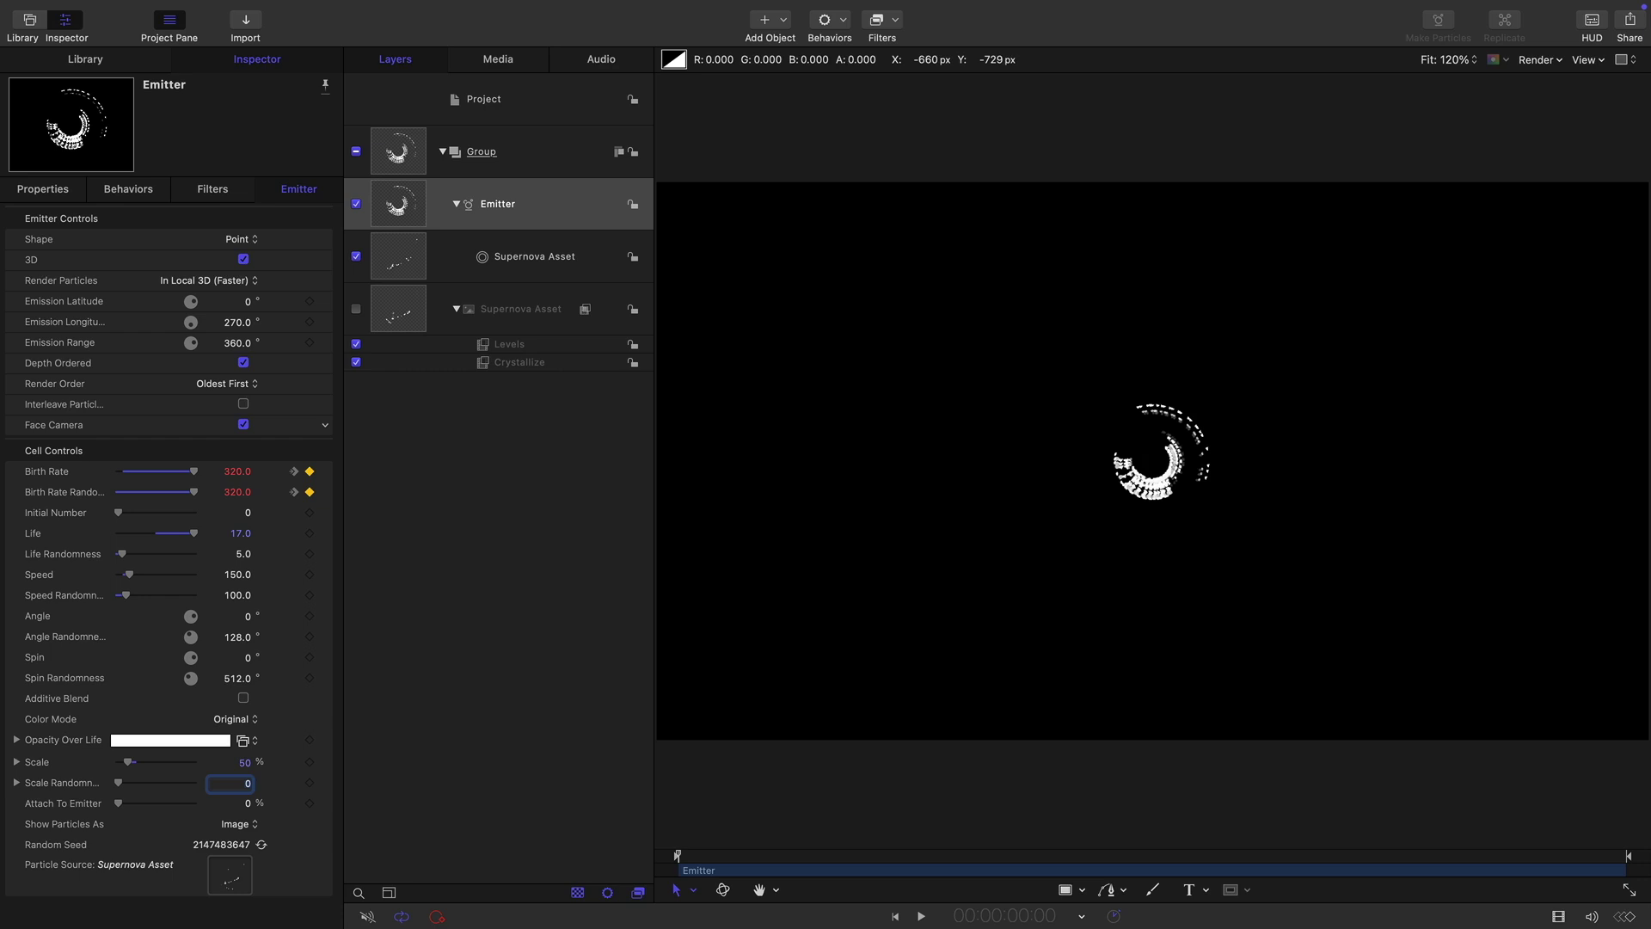
key("Return")
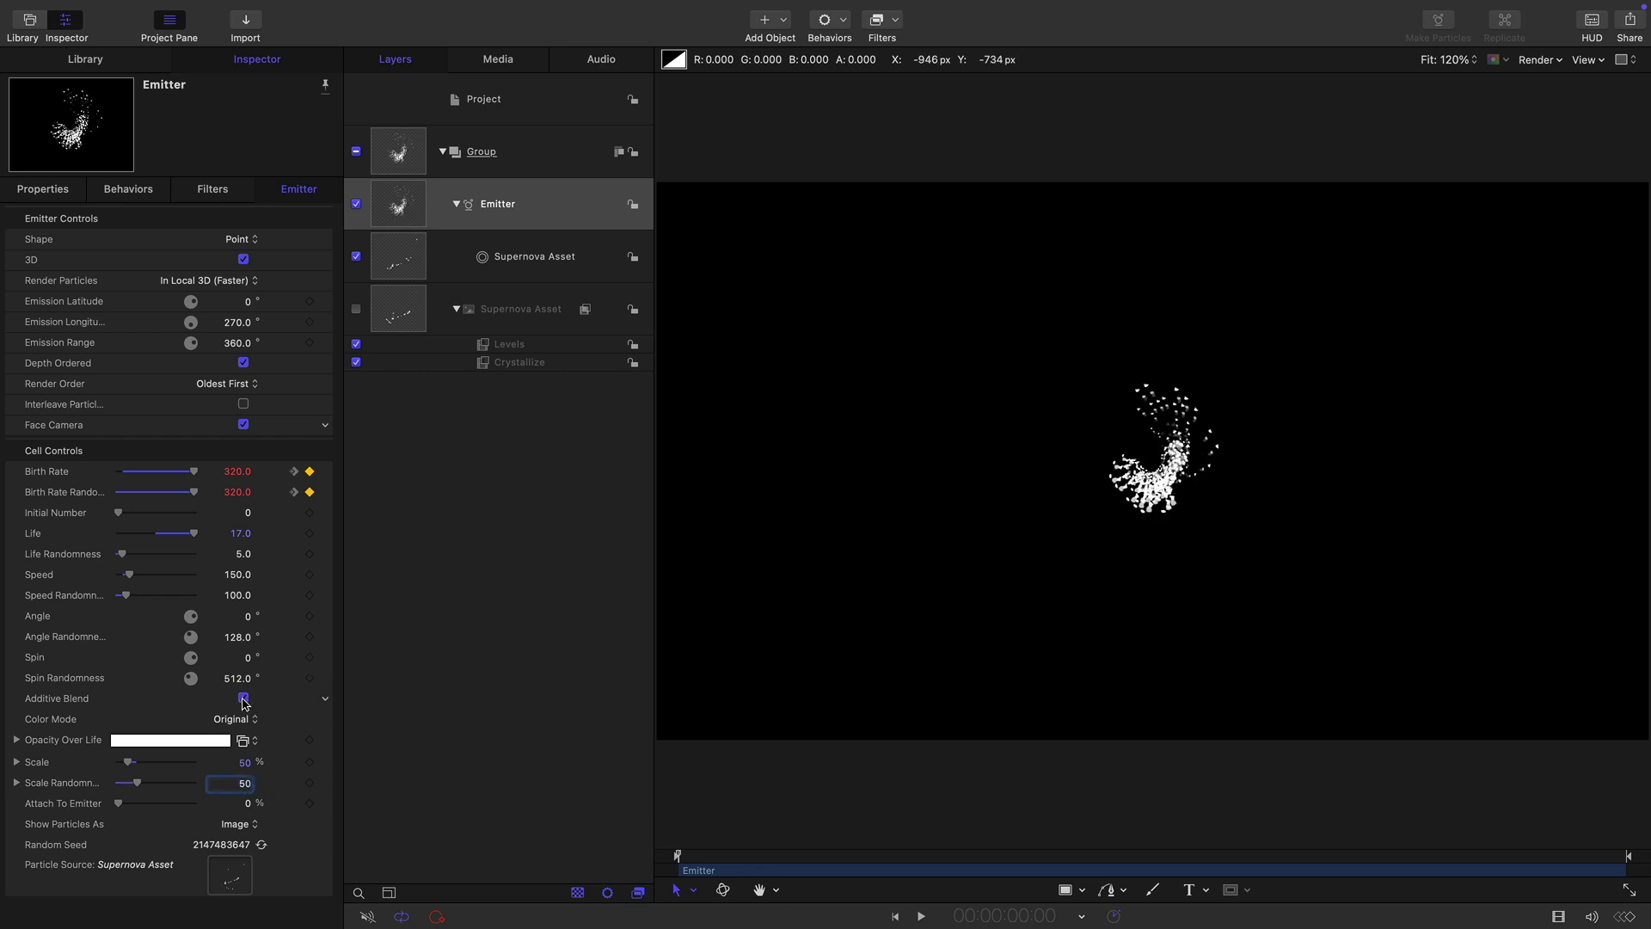
Add an Opacity Over Life tag at location 10% and set the first tag's opacity to 0%
left_click(17, 740)
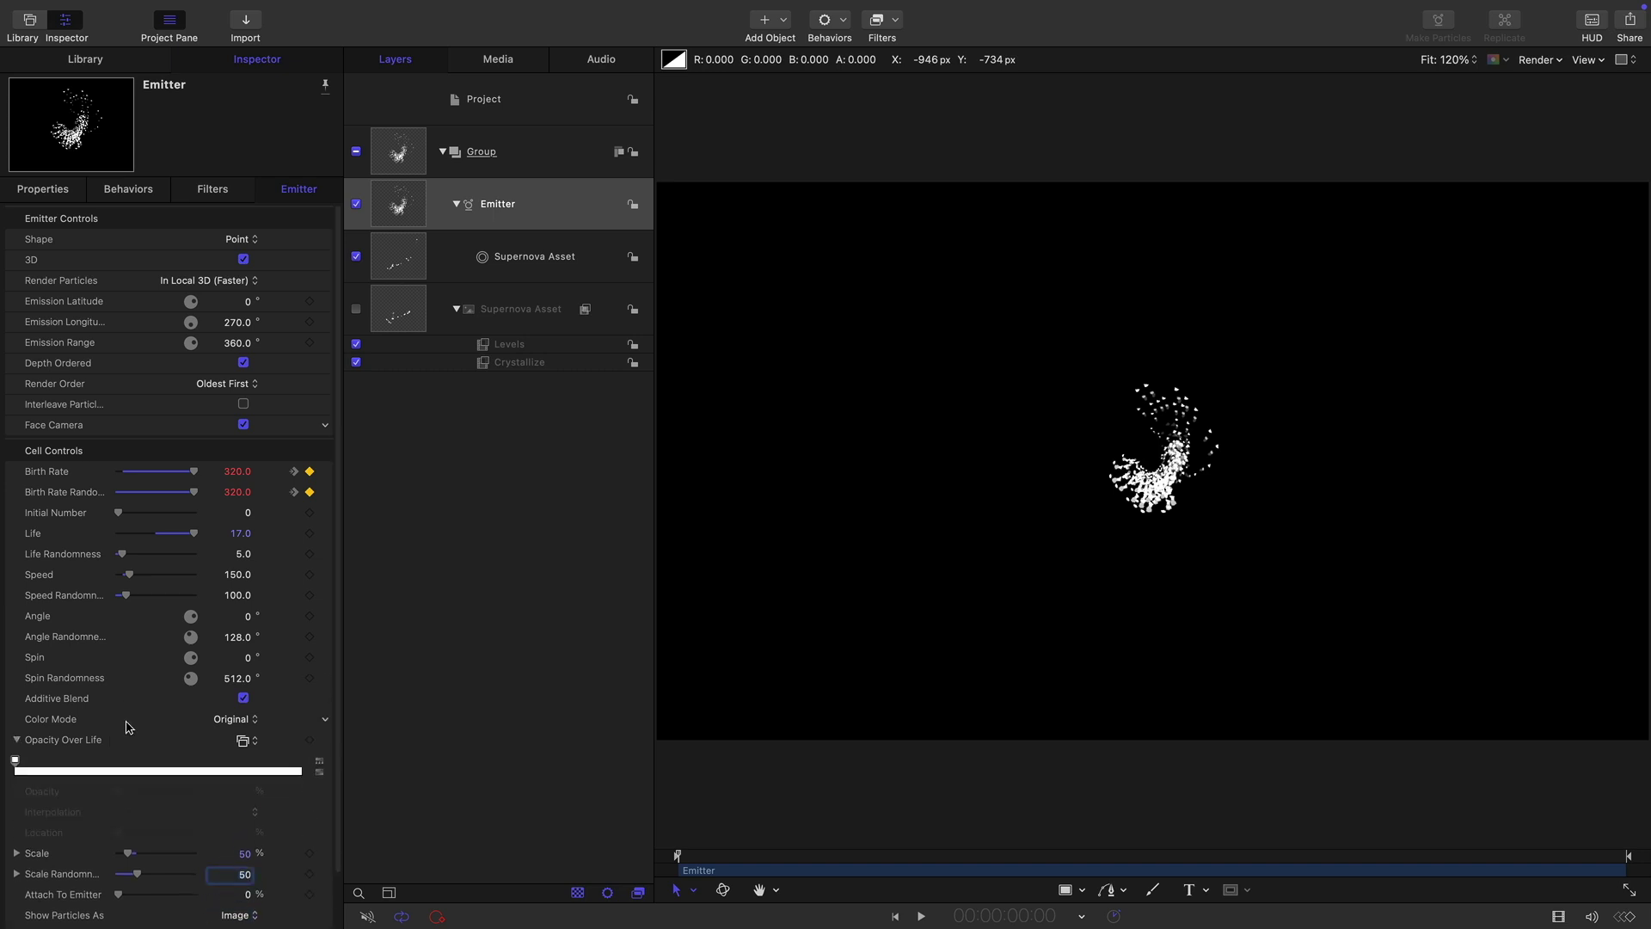
scroll(130, 728, "down", 2)
left_click(49, 712)
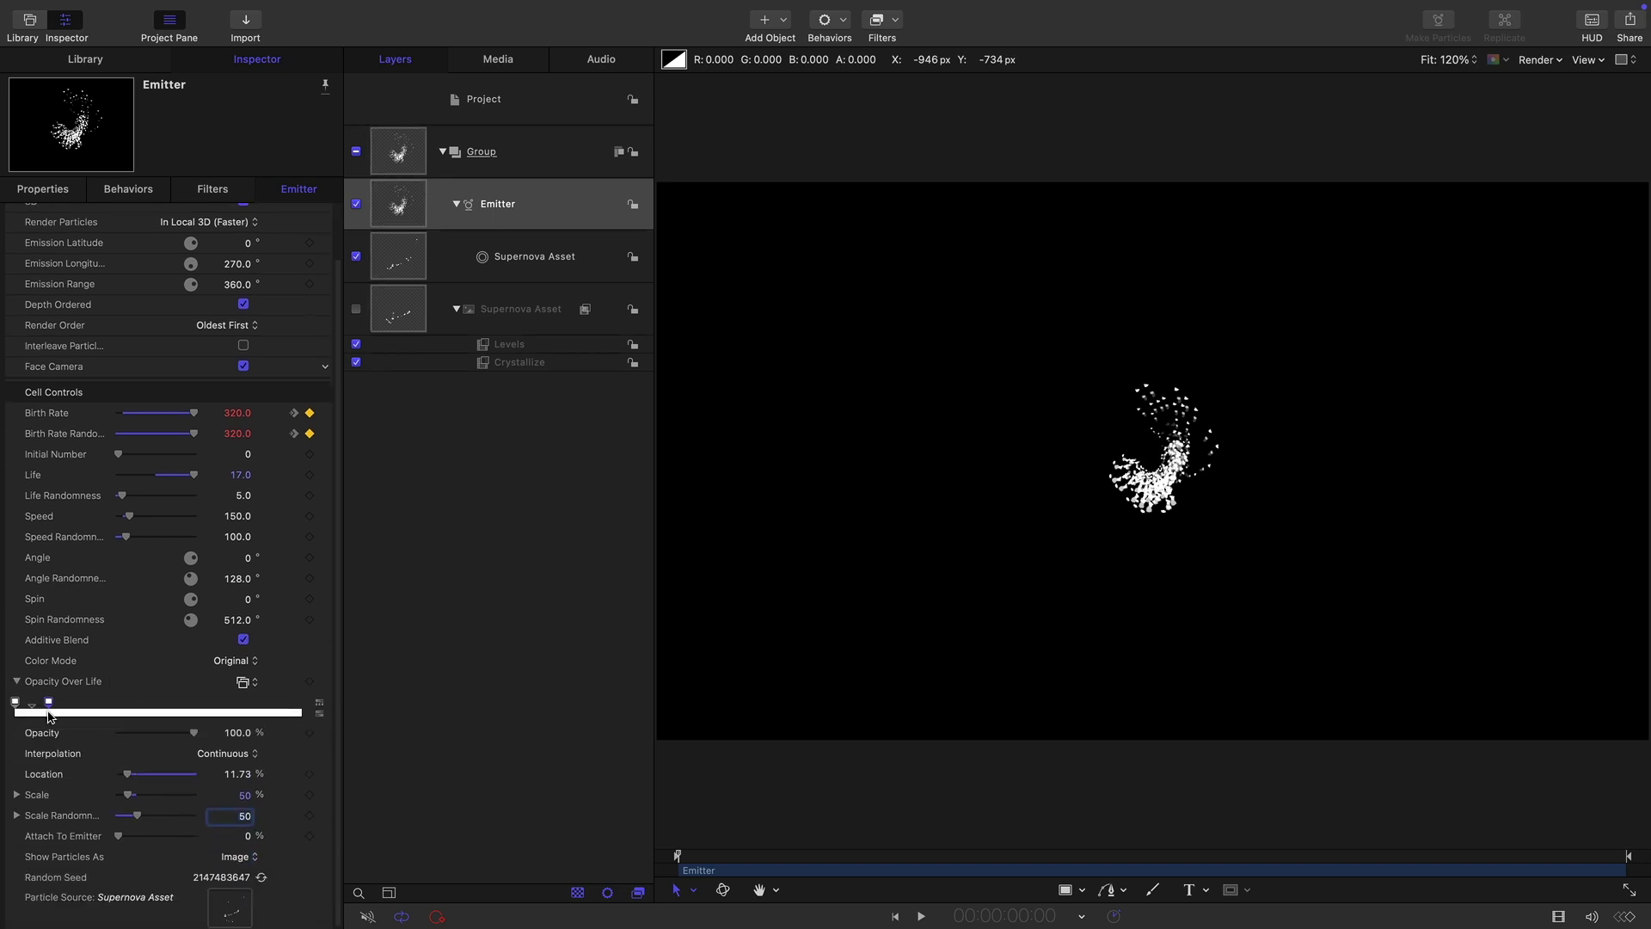
double_click(235, 775)
type("10.0")
key("Return")
left_click(14, 701)
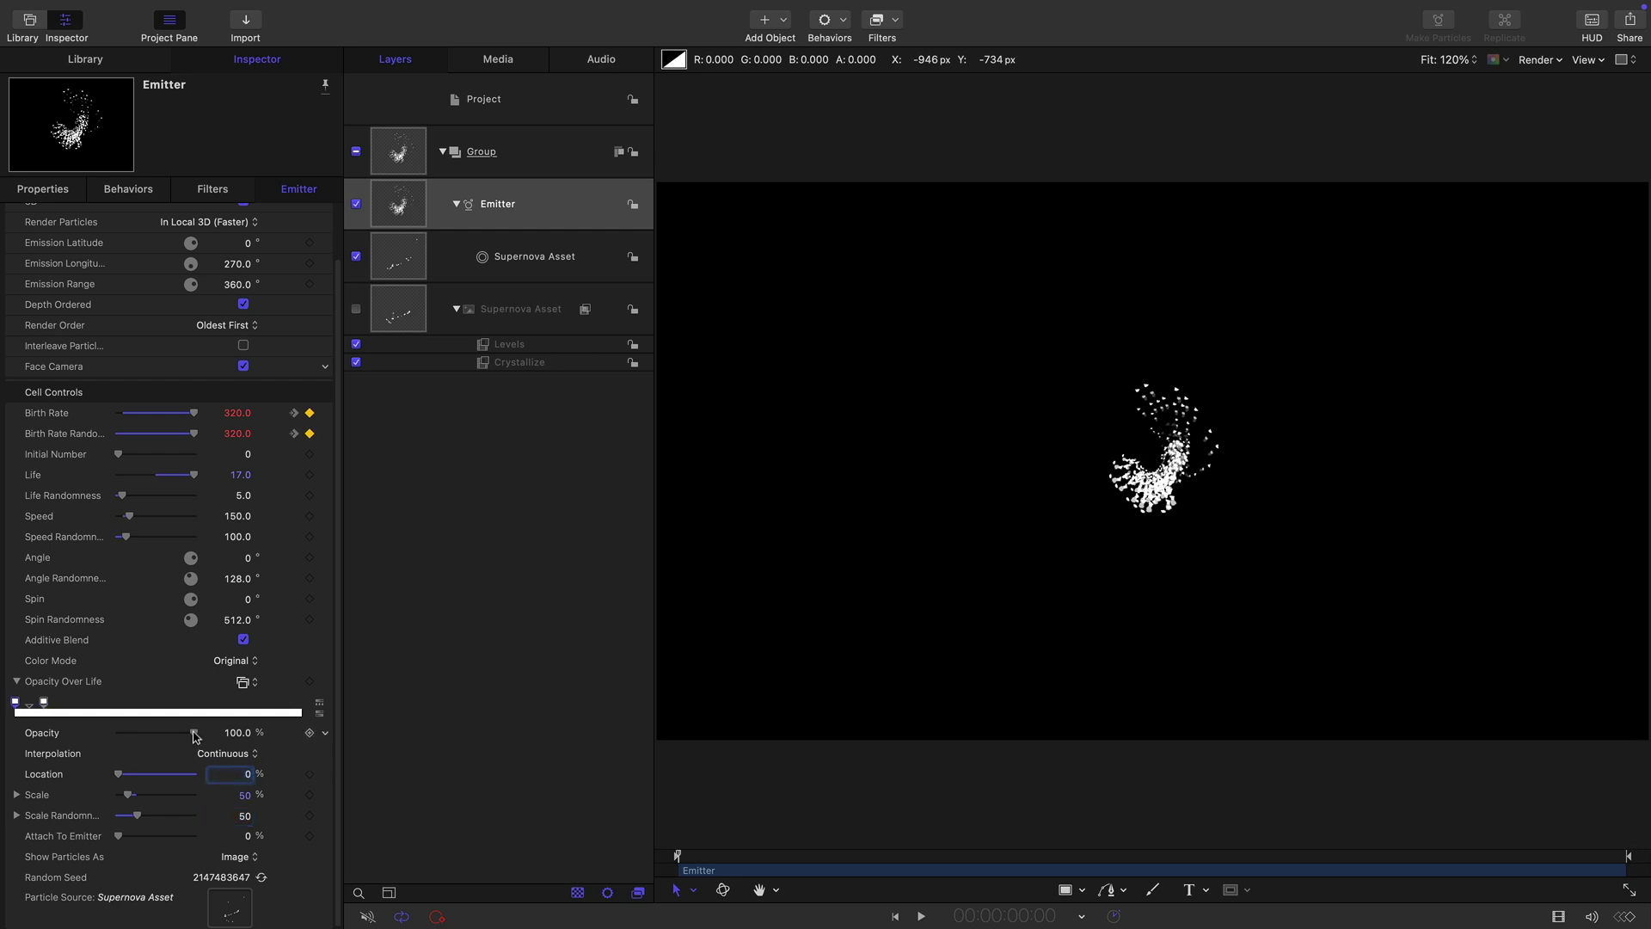
left_click_drag(197, 737, 2, 729)
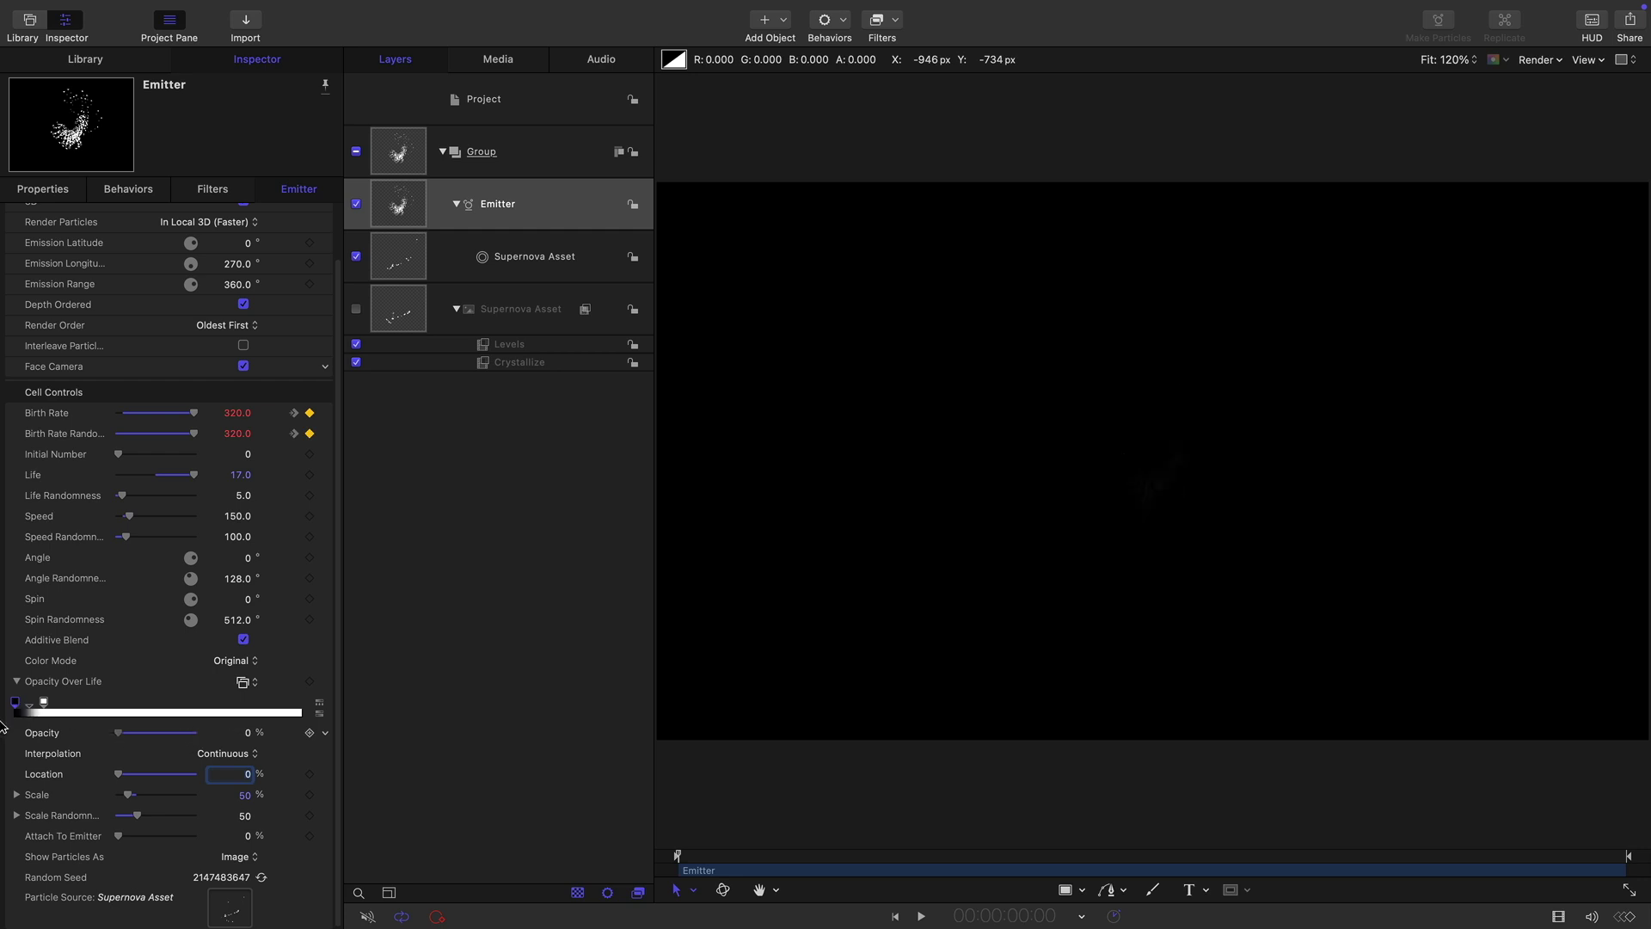
Set Color Mode to Over Life with a dark red end colour and white start colour
left_click(240, 666)
left_click(258, 698)
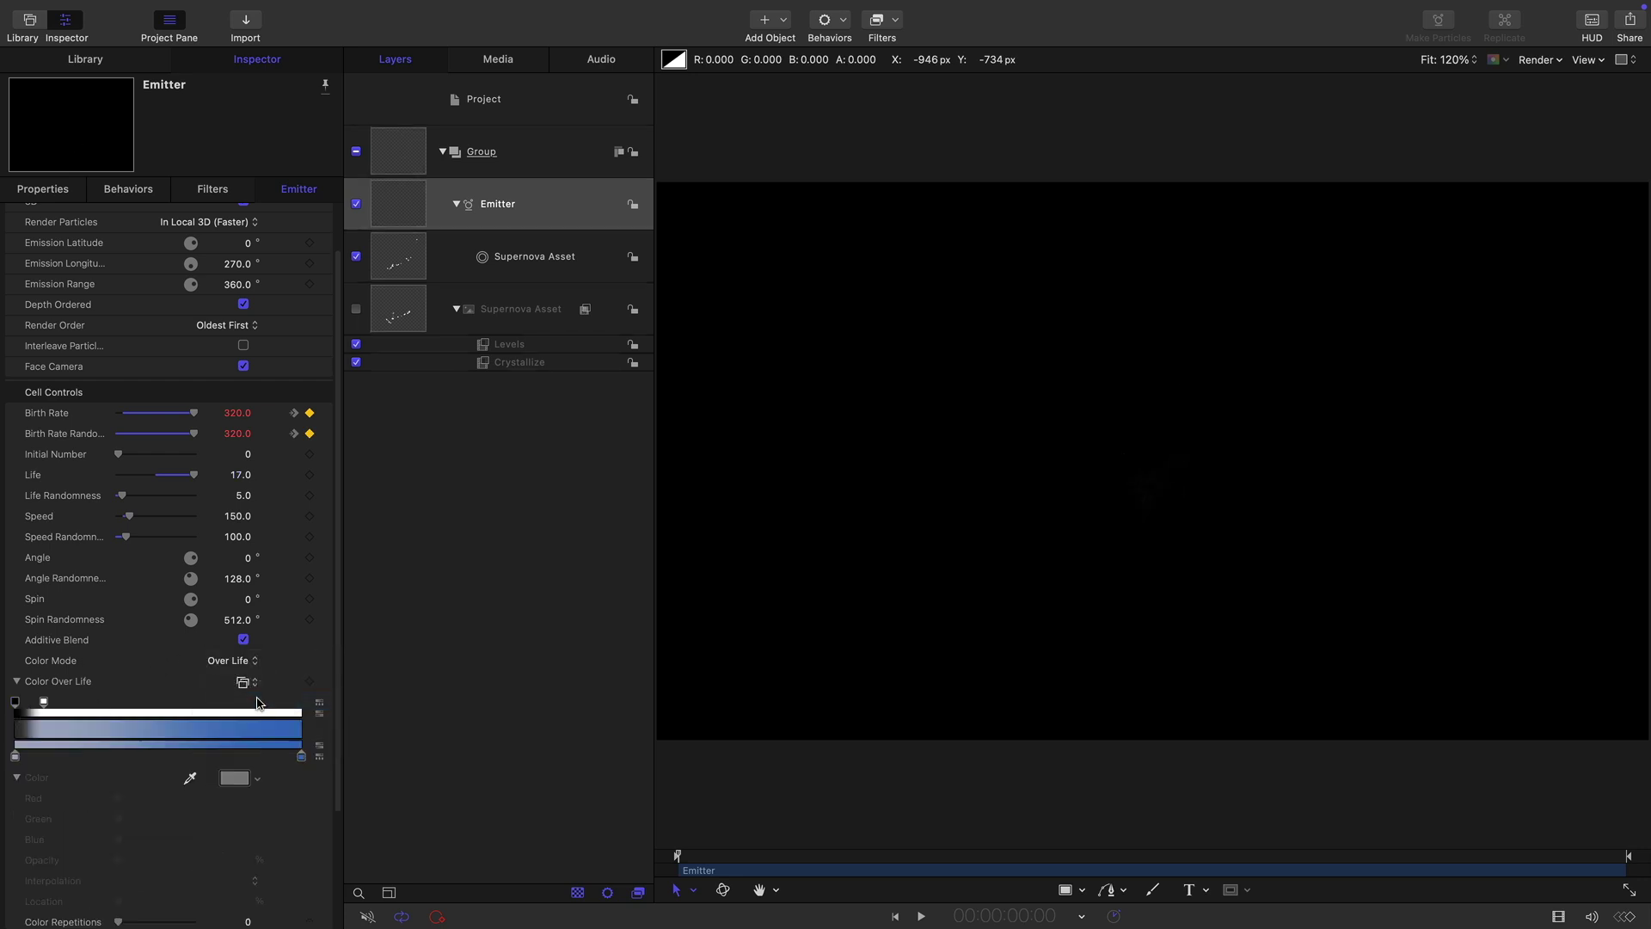
left_click(301, 756)
scroll(341, 774, "down", 2)
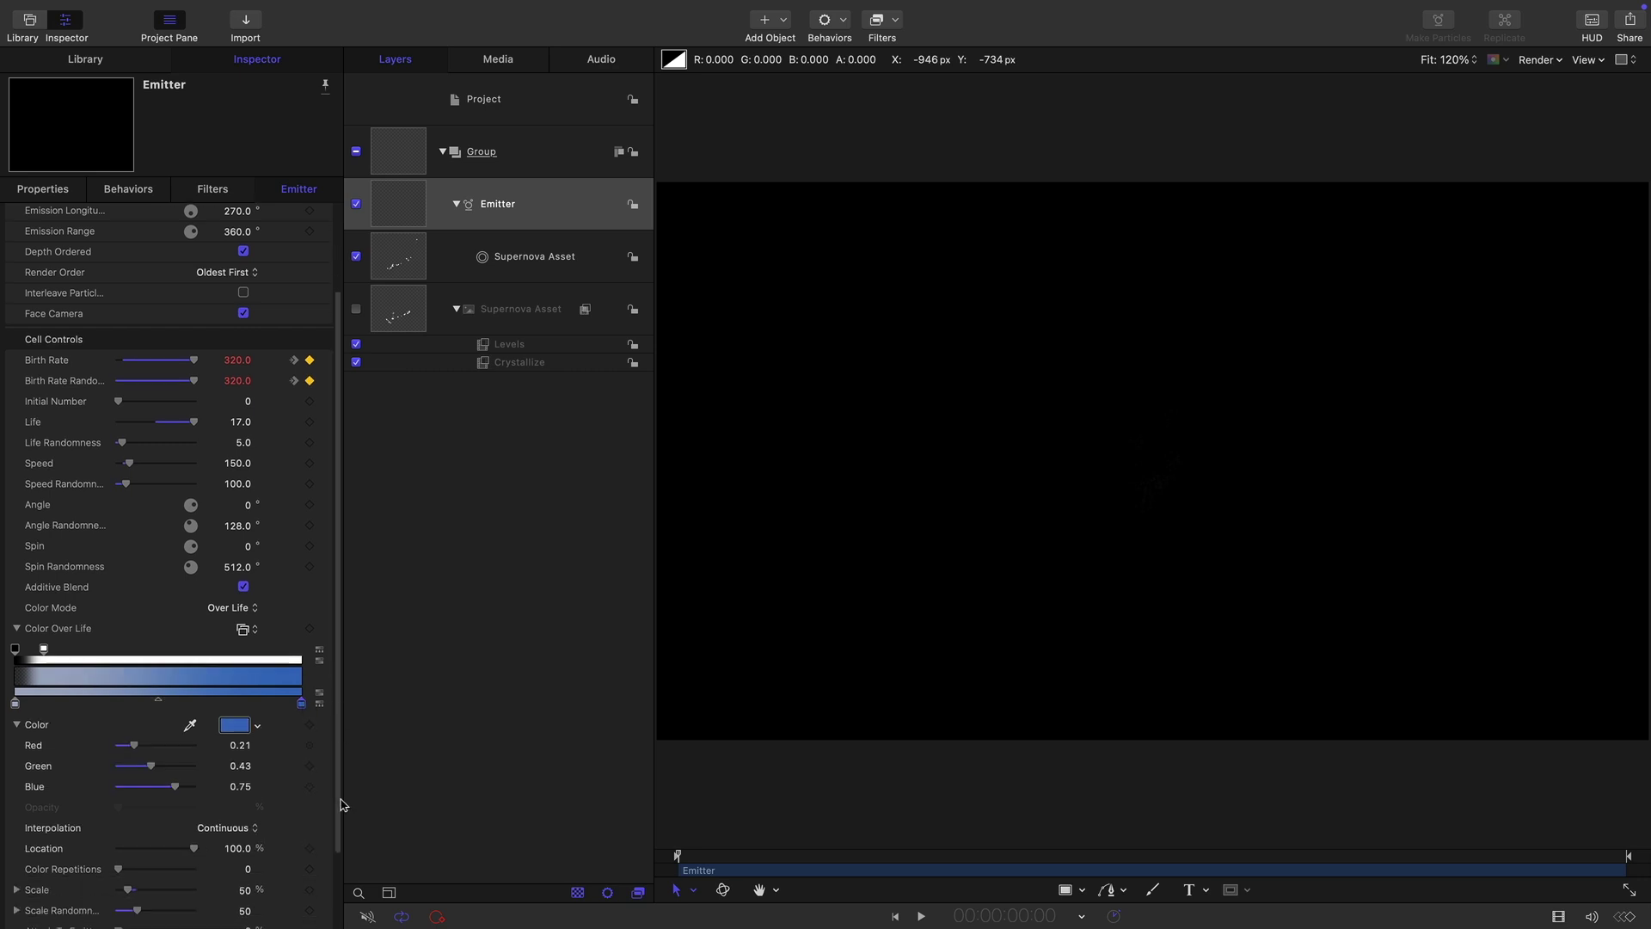
scroll(341, 804, "down", 3)
mouse_move(175, 692)
left_mouse_down()
mouse_move(121, 693)
mouse_move(117, 671)
mouse_move(196, 691)
mouse_move(196, 671)
left_mouse_up()
left_click(14, 608)
left_click_drag(166, 650, 196, 650)
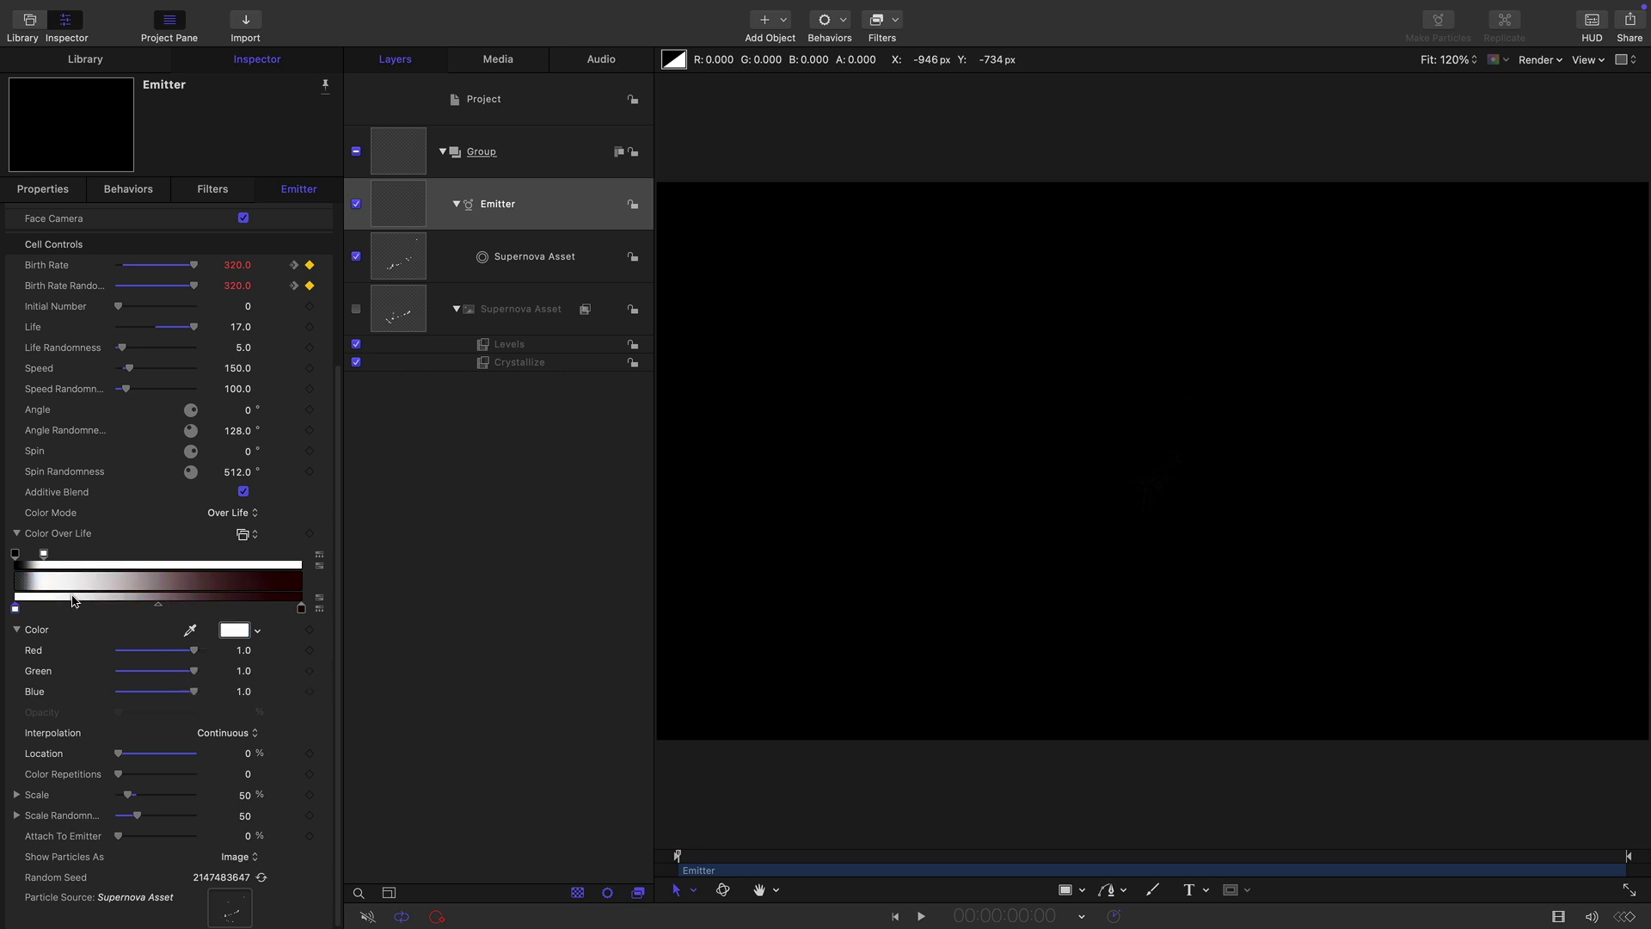
Add a yellow colour tag at 20% on the gradient and preview a few seconds in
left_click(74, 600)
left_click(239, 753)
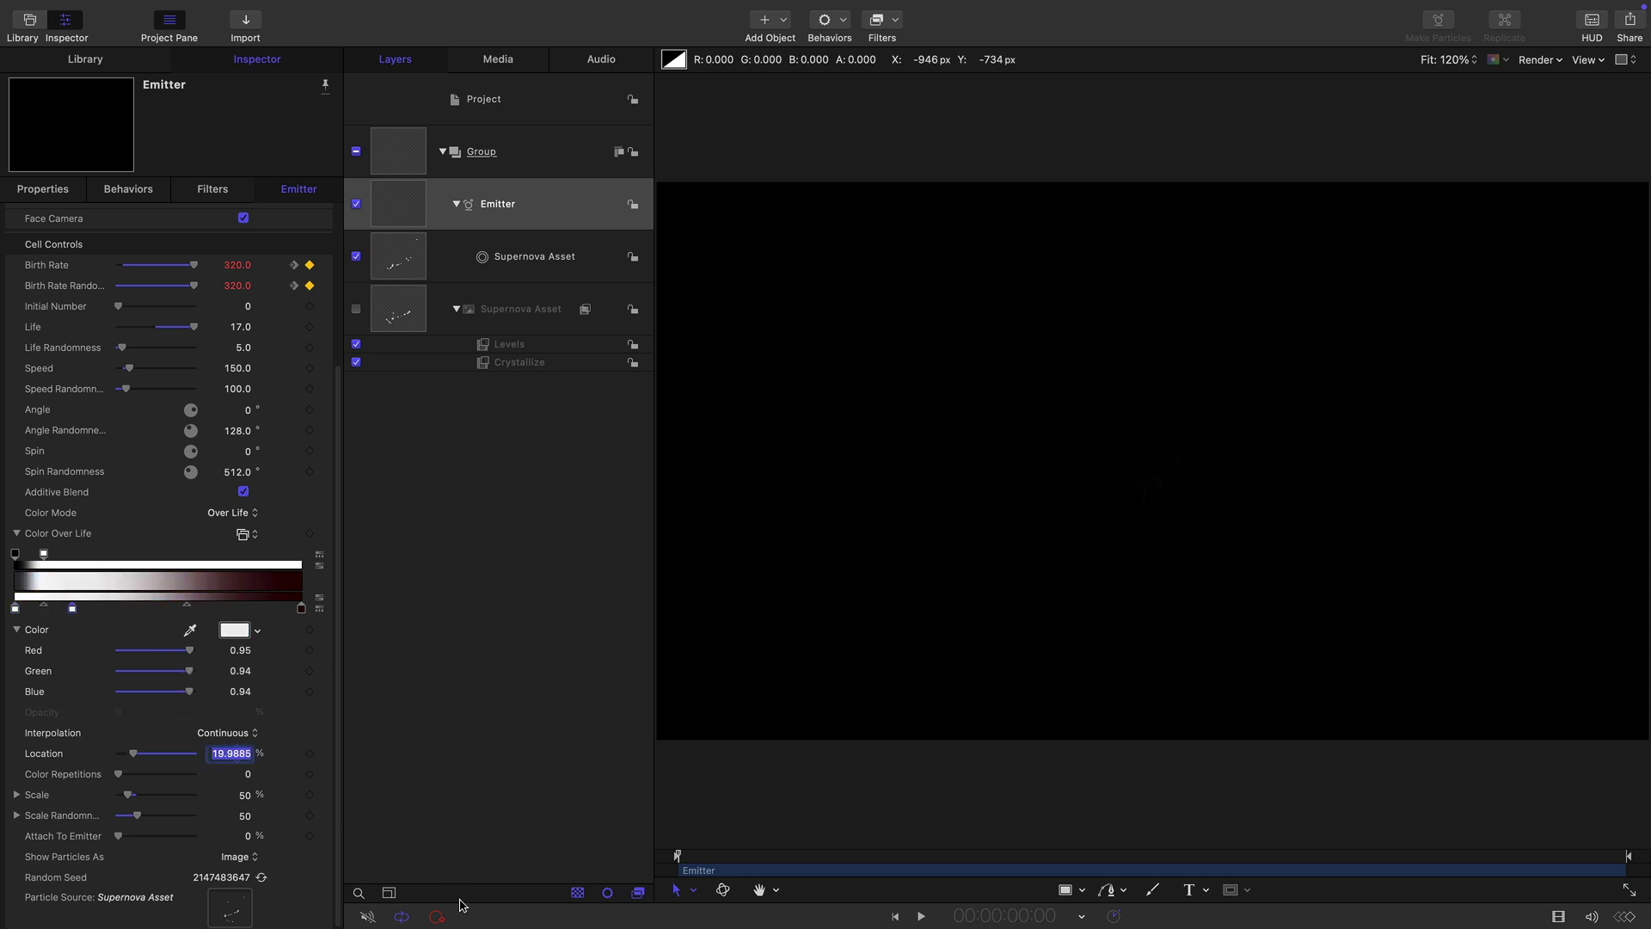
type("20")
left_click_drag(173, 699, 152, 706)
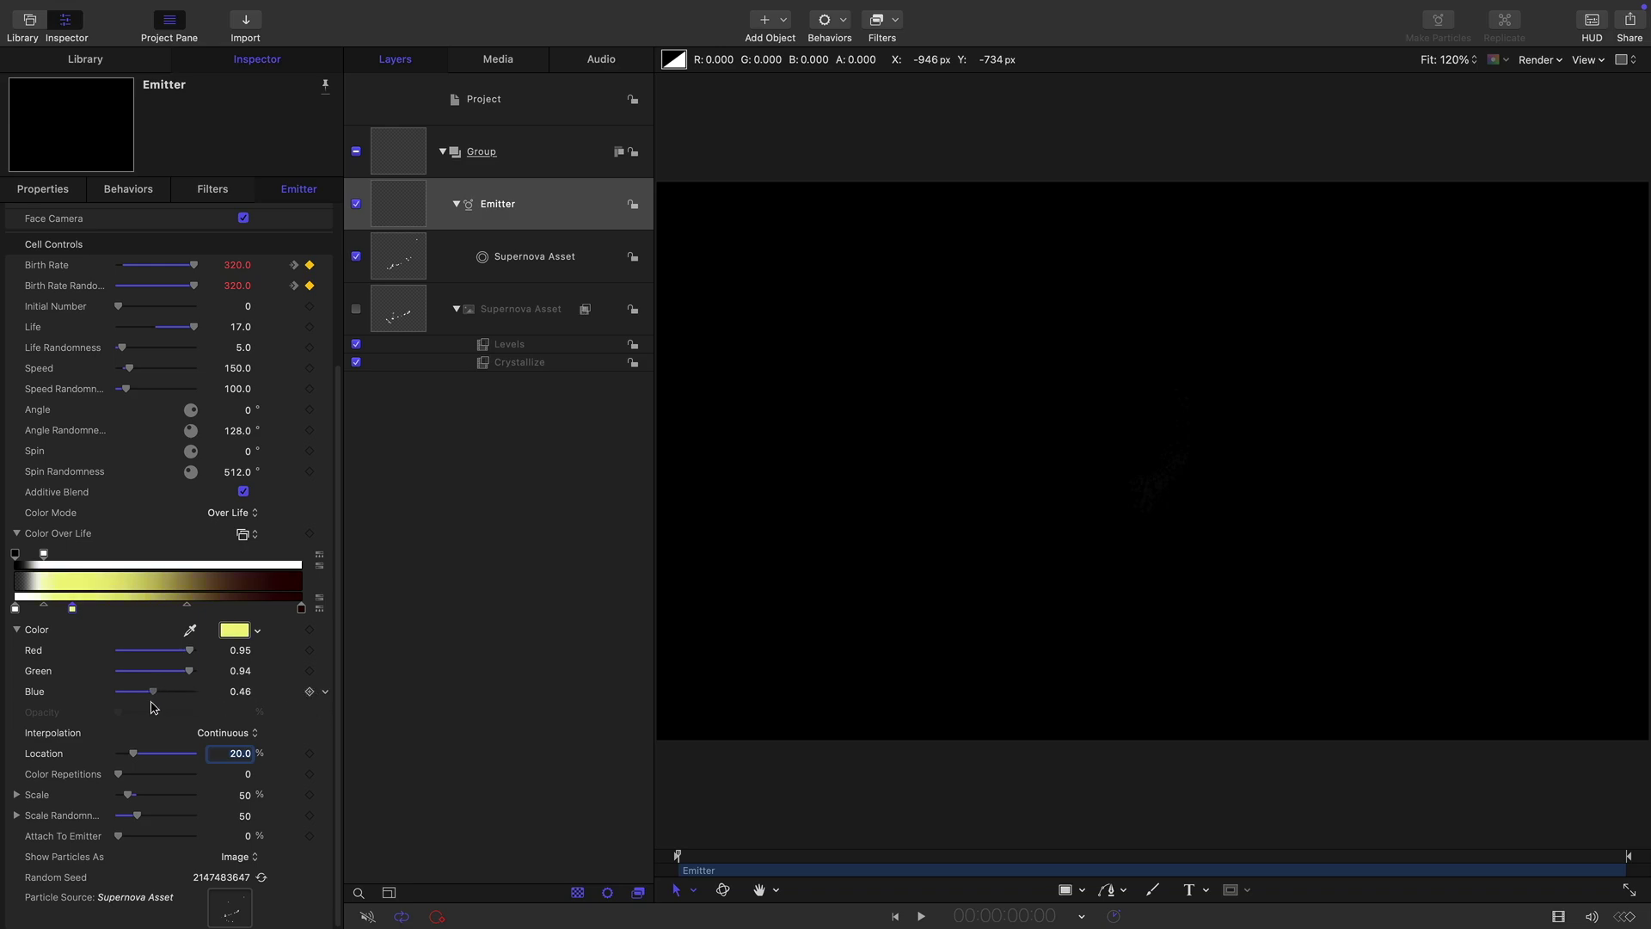
left_click_drag(677, 857, 901, 861)
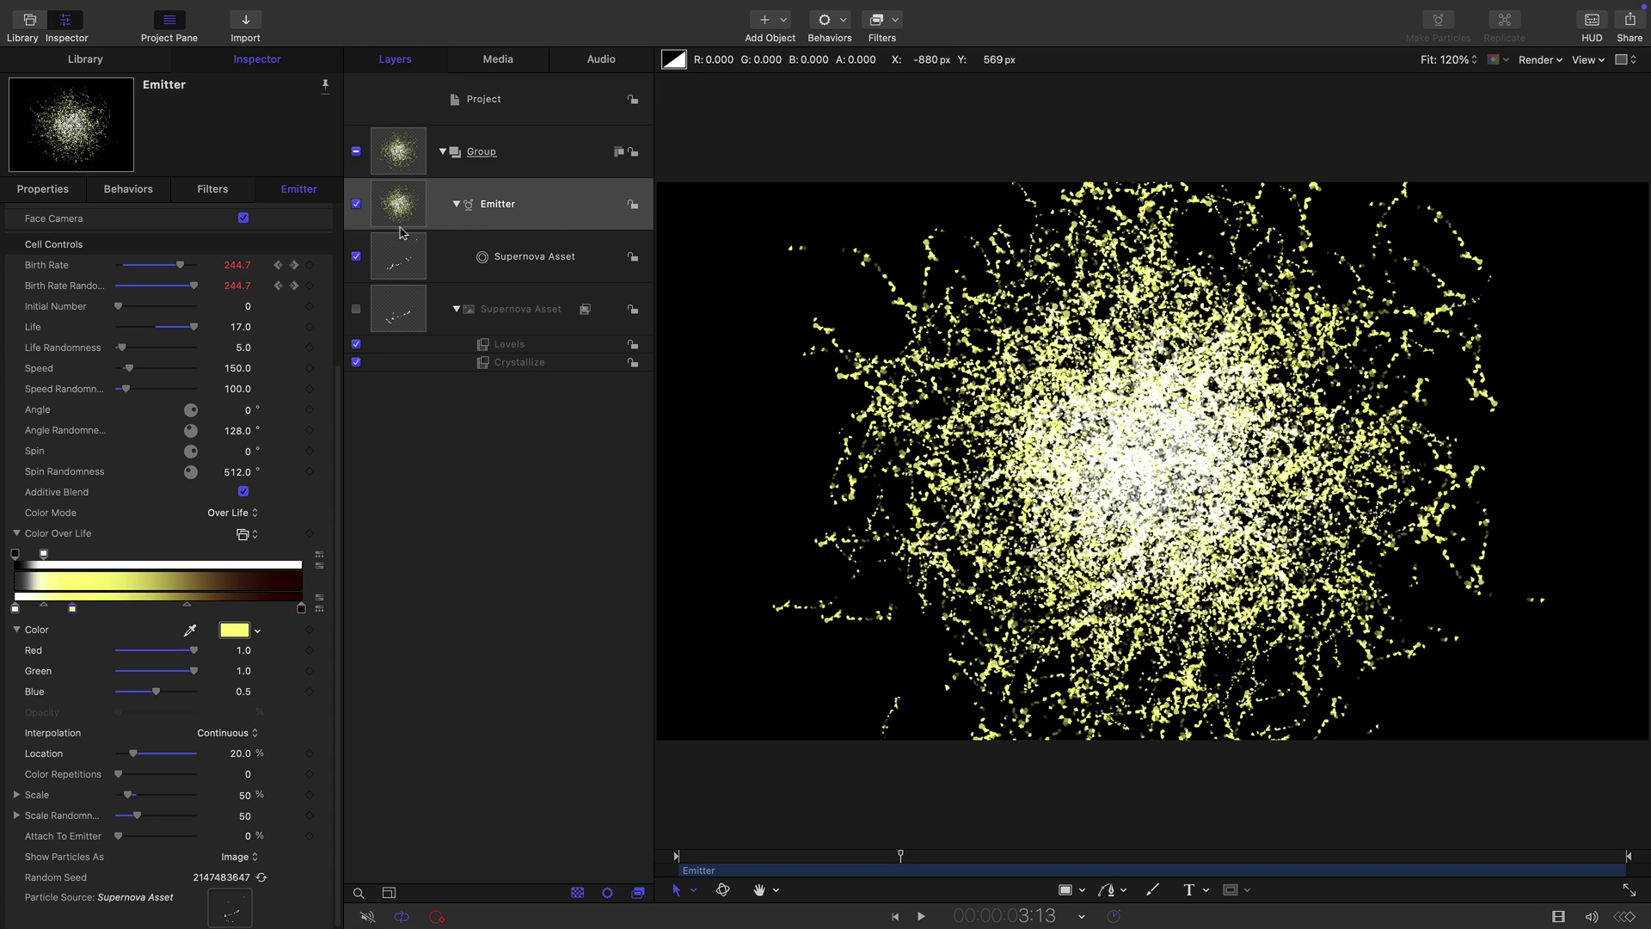
Add a Ramp behavior to Anchor Point X running from 48 to 2400 px
left_click(42, 189)
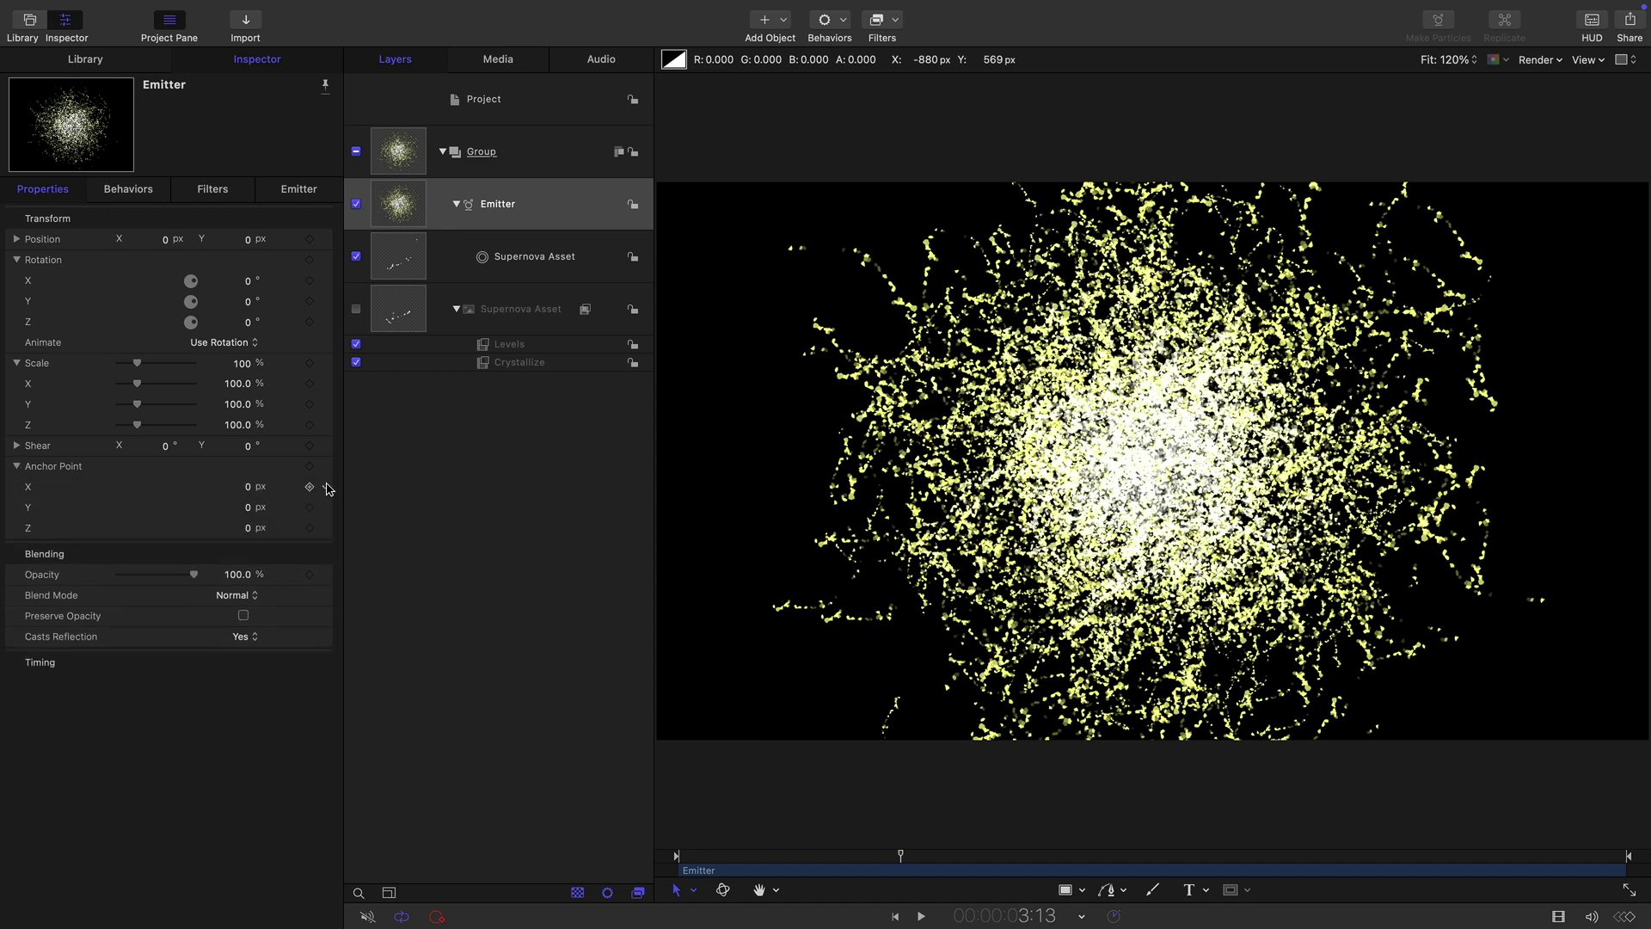
left_click(326, 488)
mouse_move(411, 669)
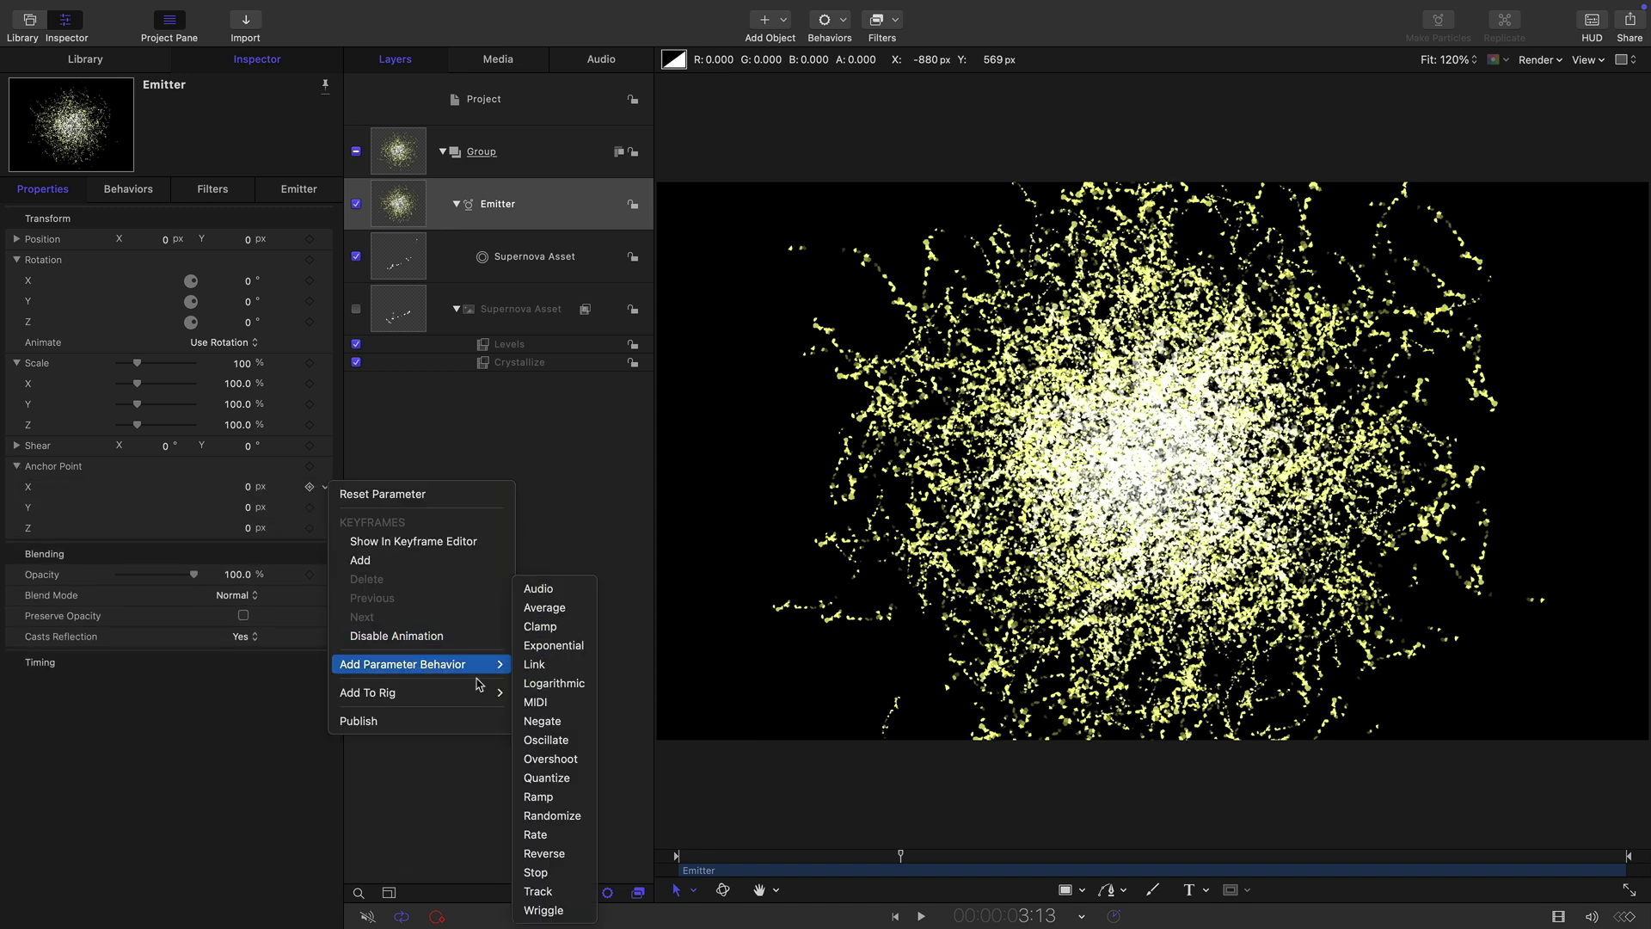
left_click(563, 799)
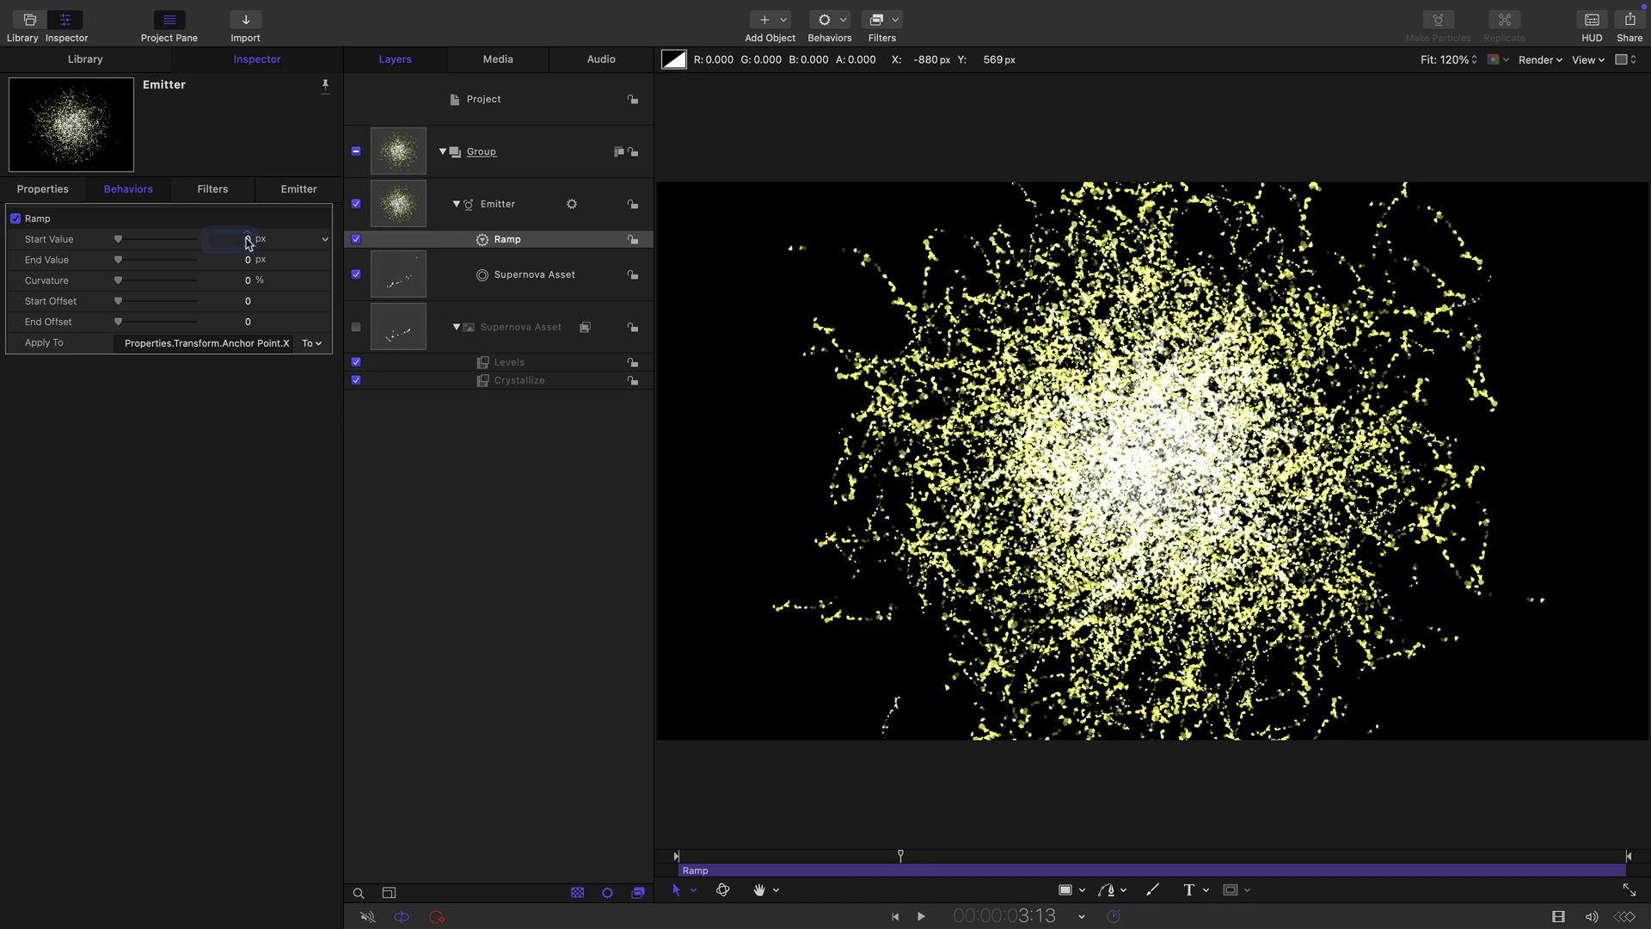
type("48")
key("Tab")
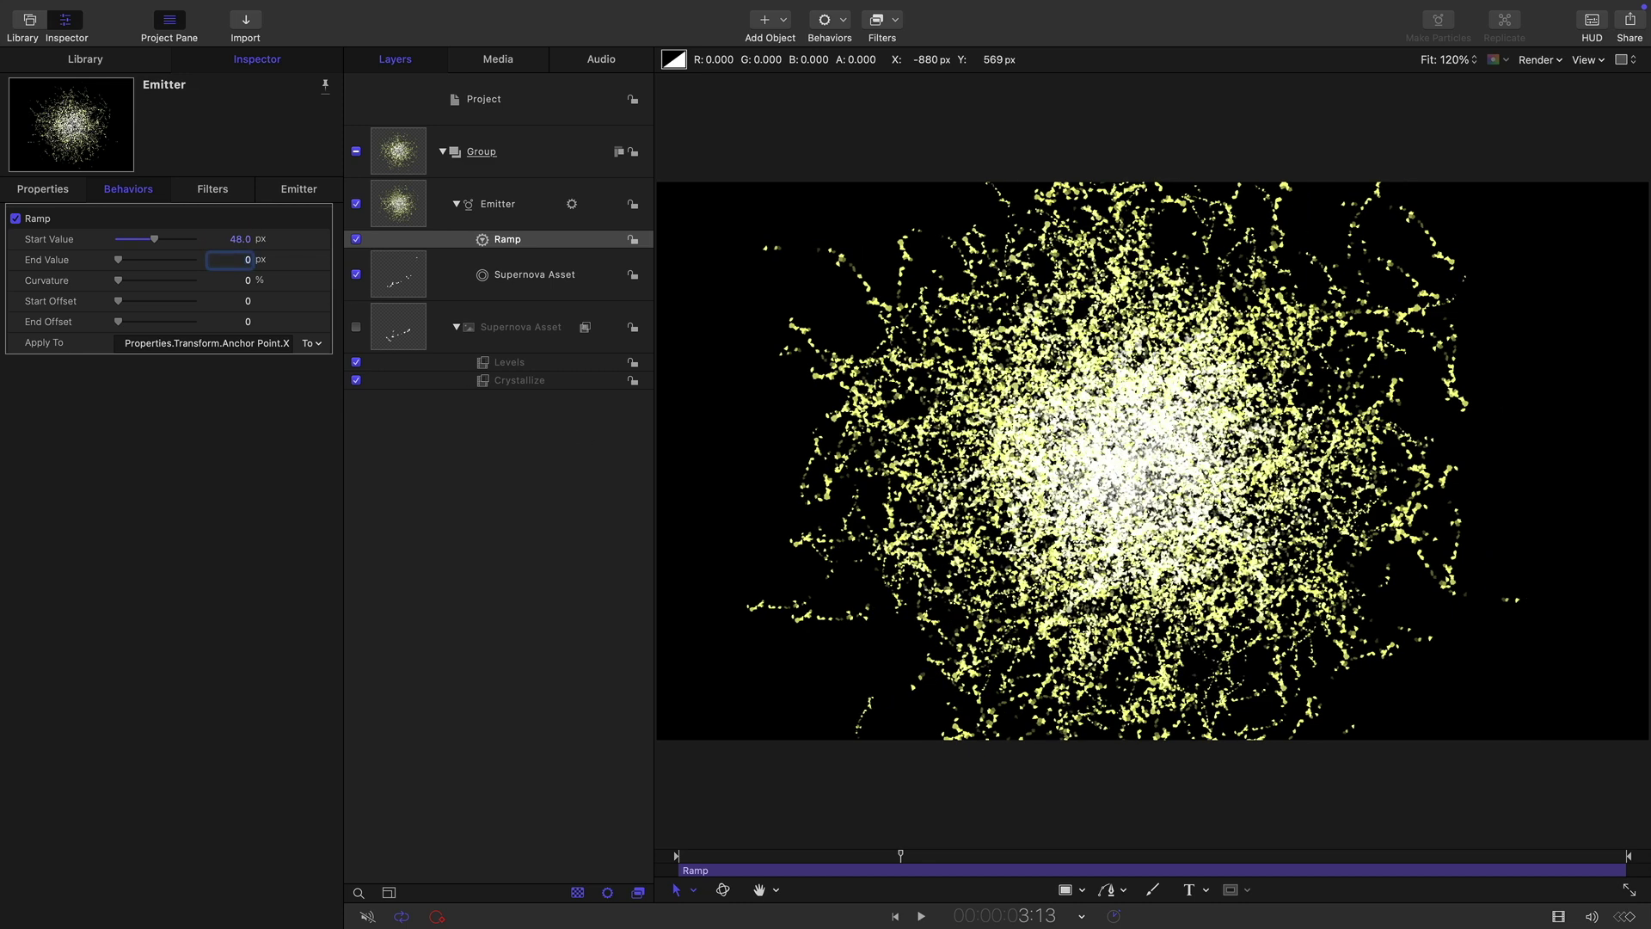
key("Return")
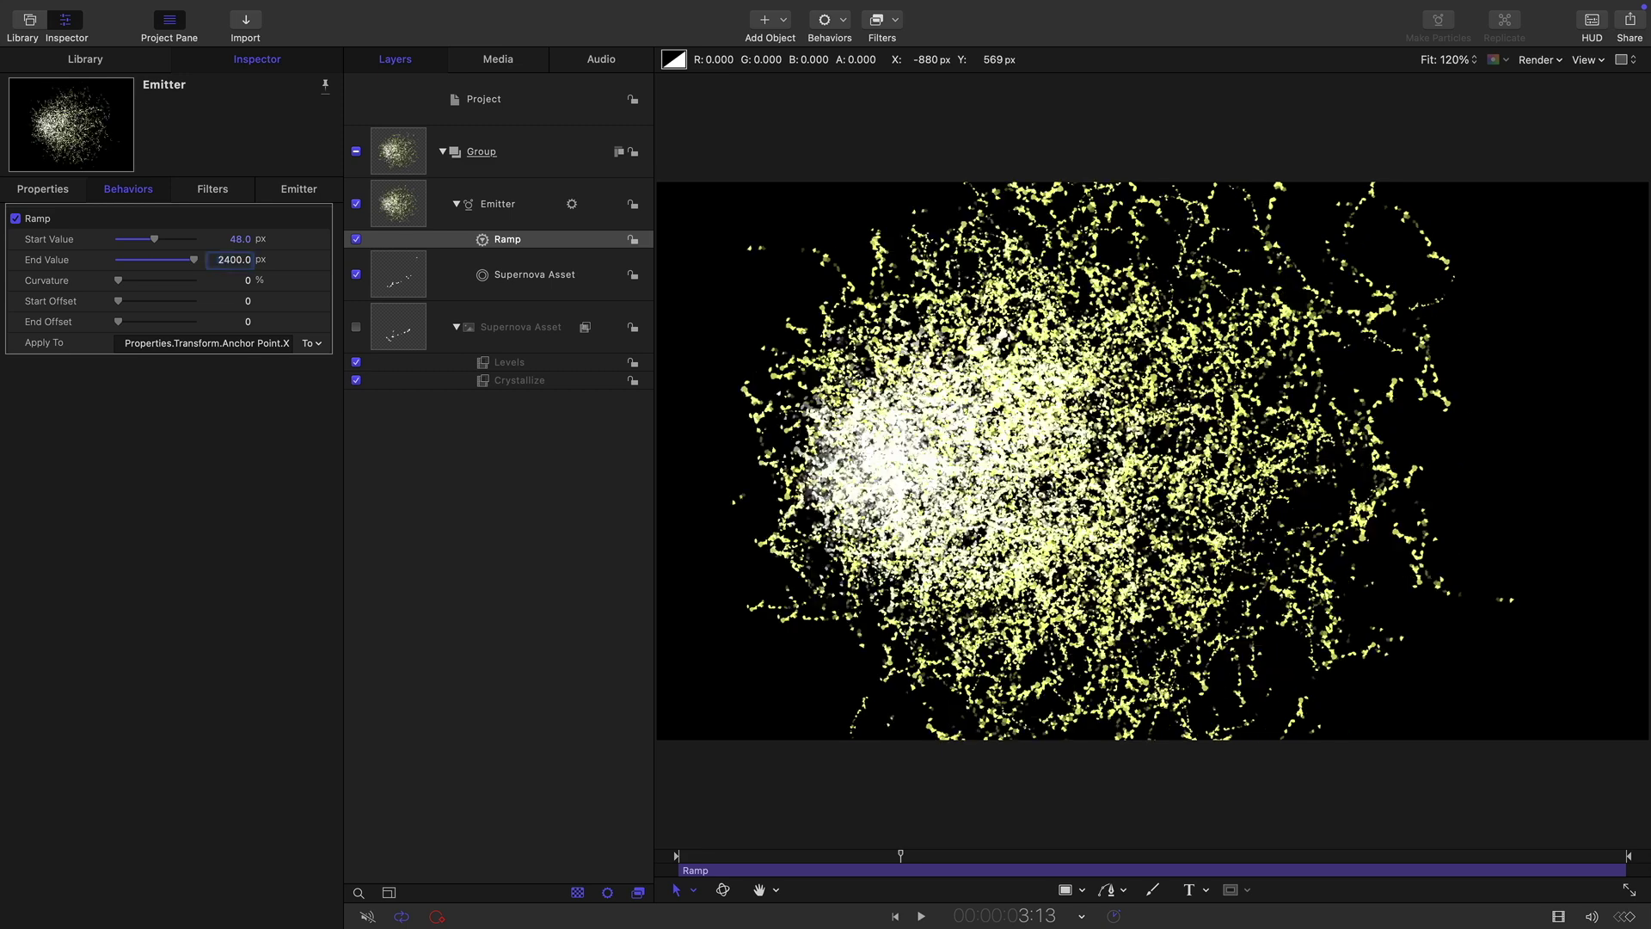
Add a Ramp behavior to Rotation Z with an end value of 2400 degrees
left_click(36, 189)
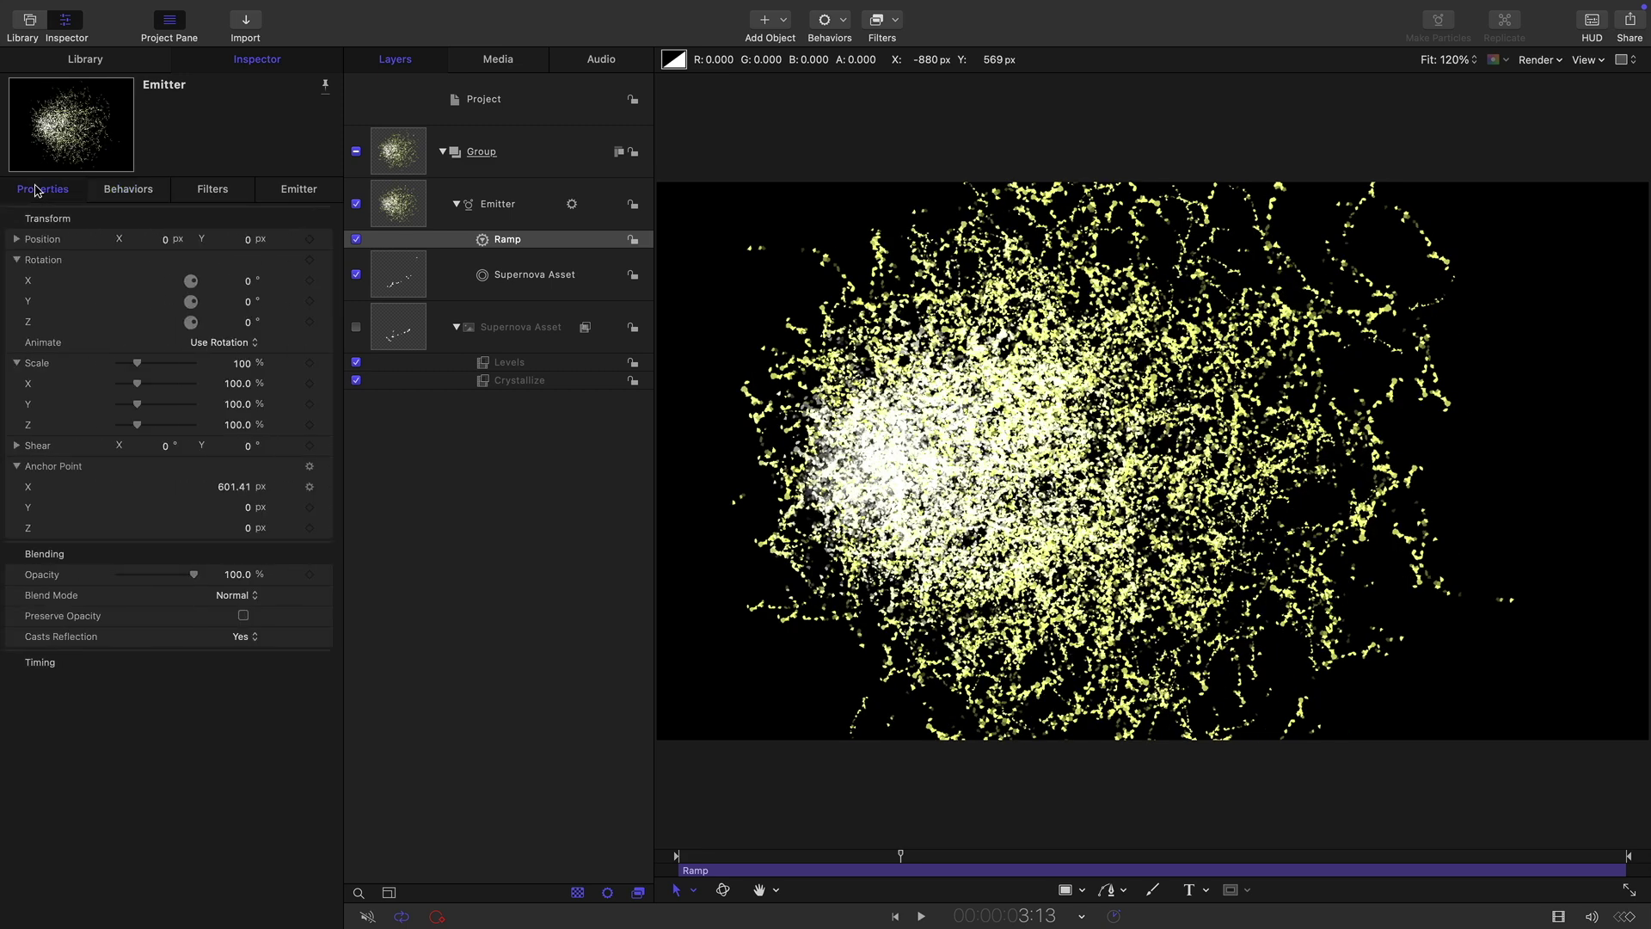
left_click(324, 323)
mouse_move(423, 513)
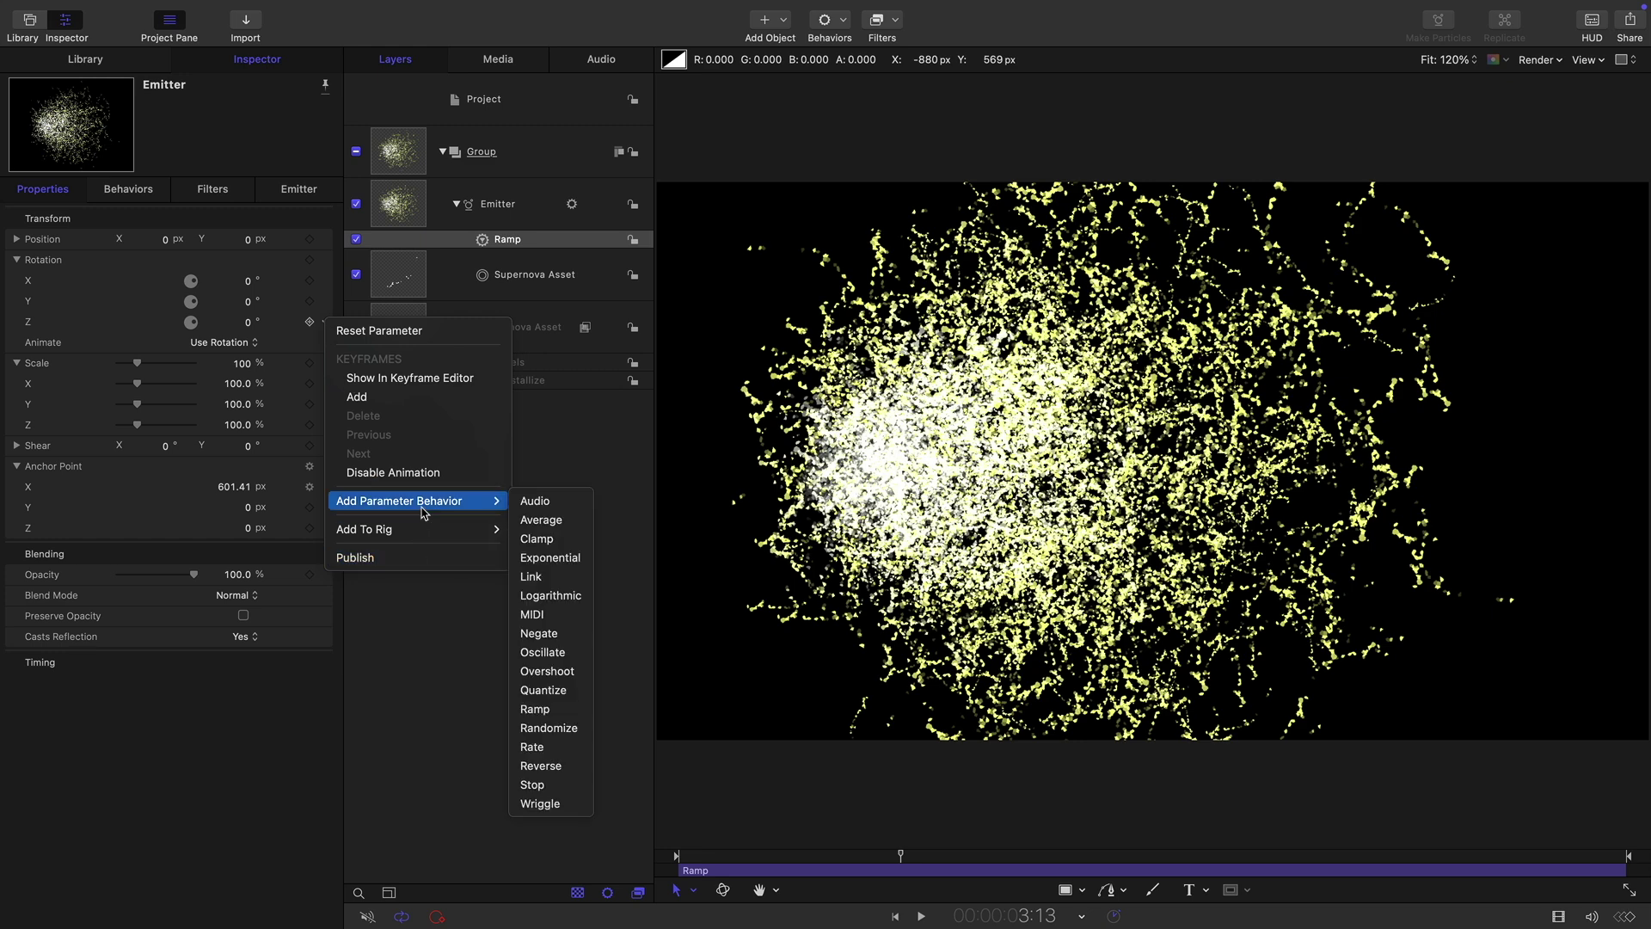
left_click(535, 708)
left_click(249, 260)
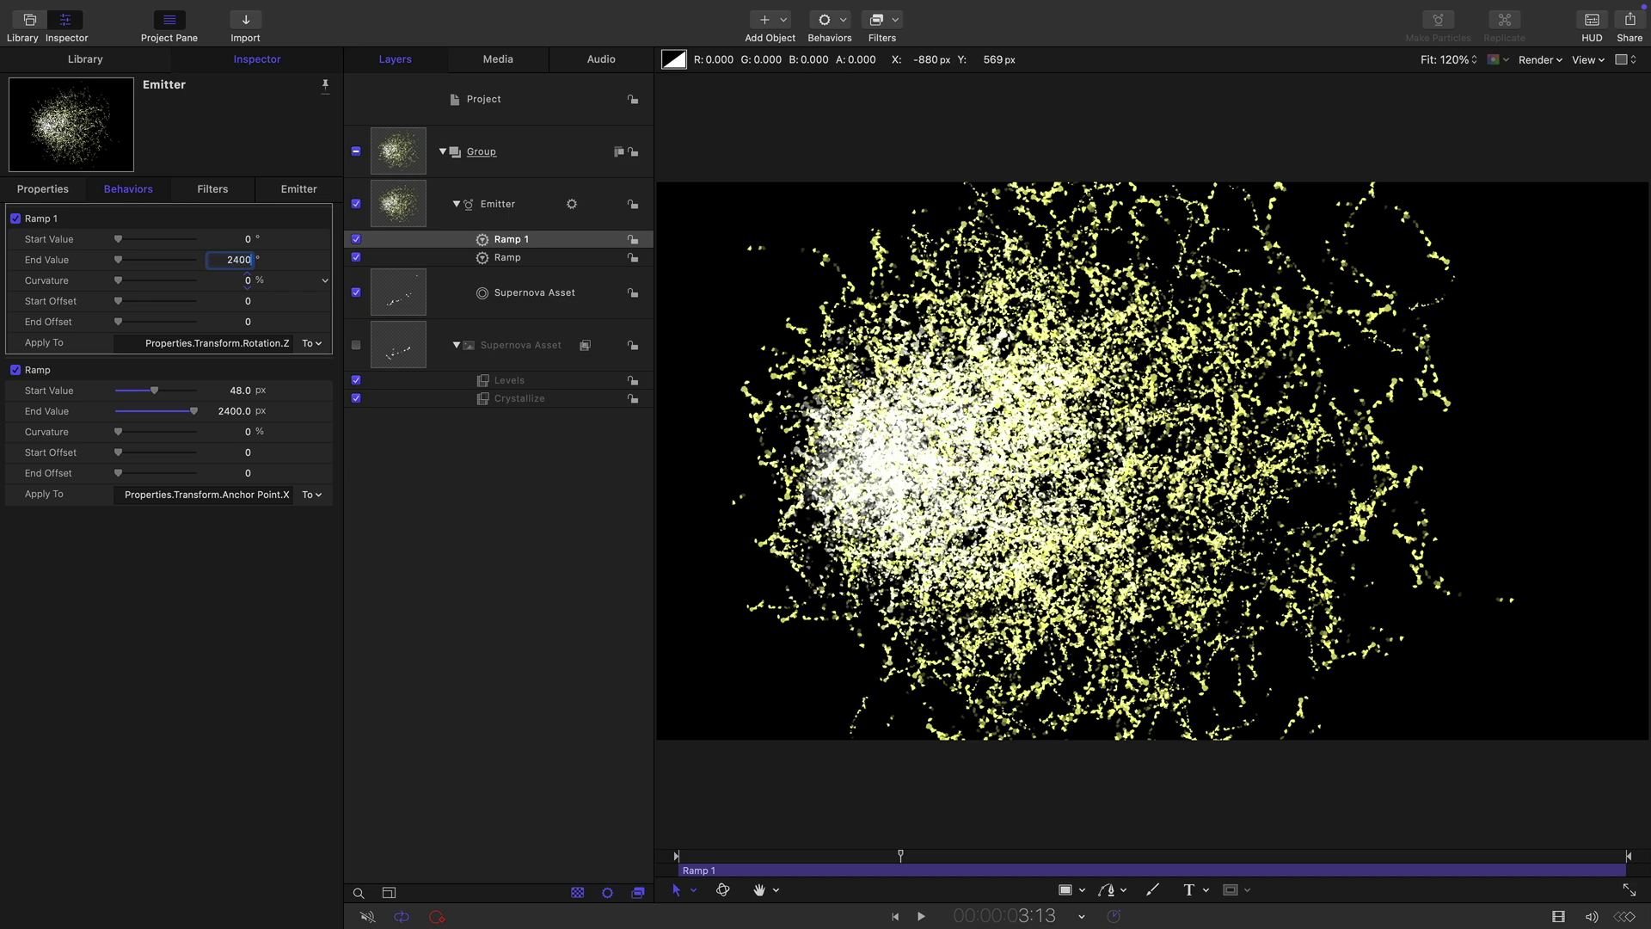
key("Return")
Play the animation from the start to preview the spin, then select the Emitter layer
left_click(895, 917)
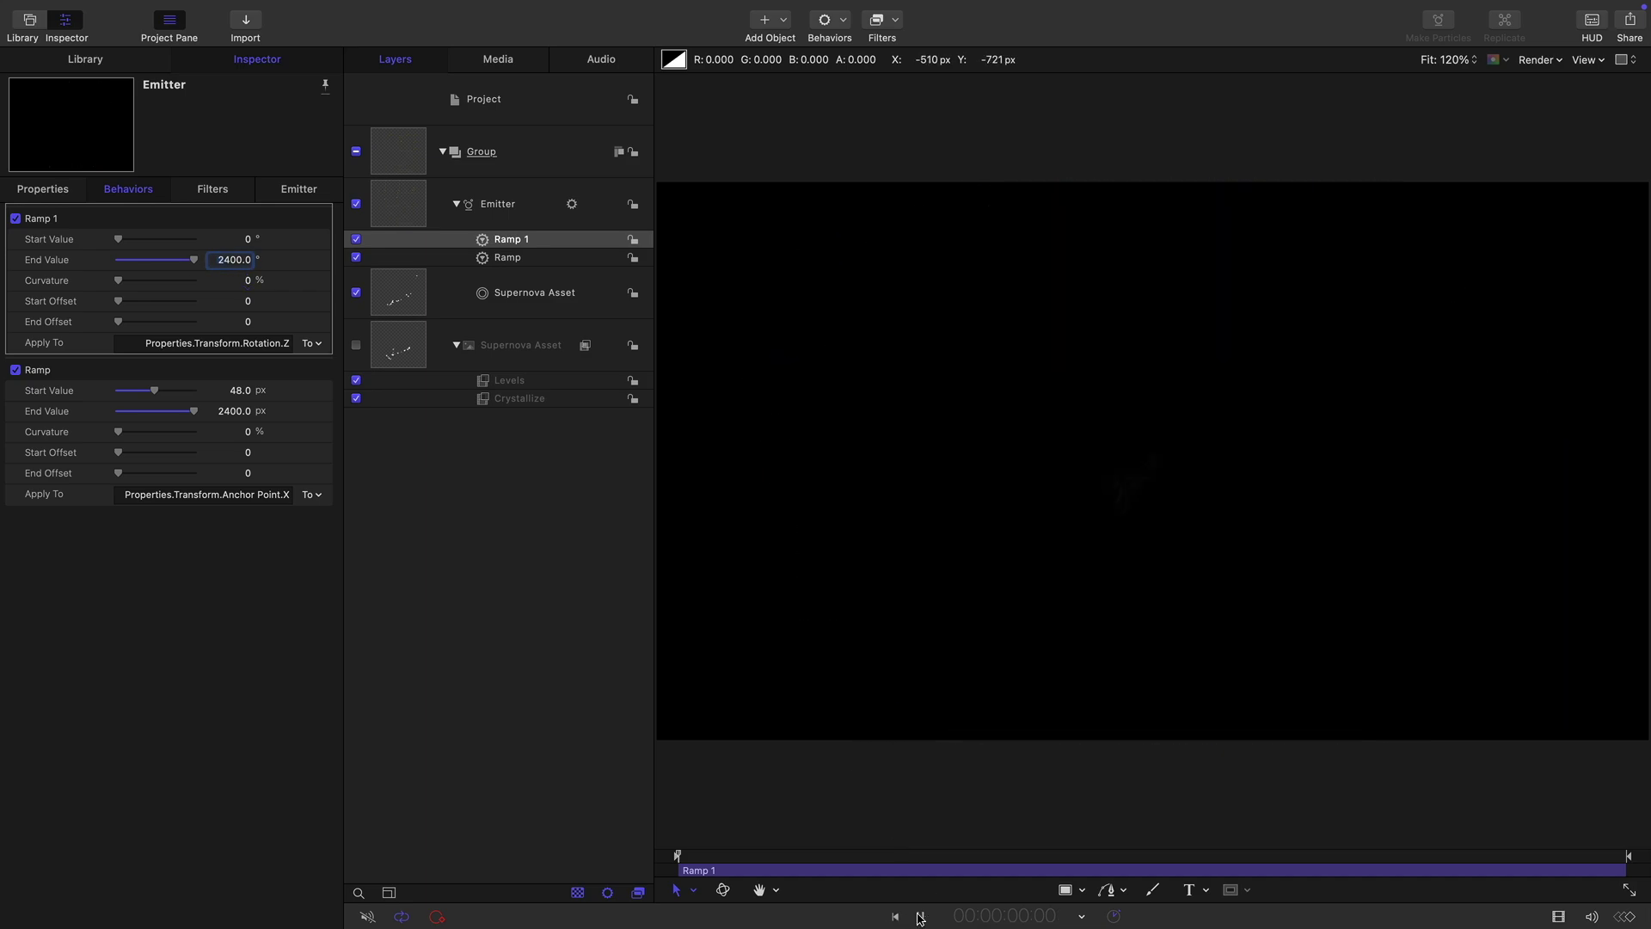
left_click(921, 916)
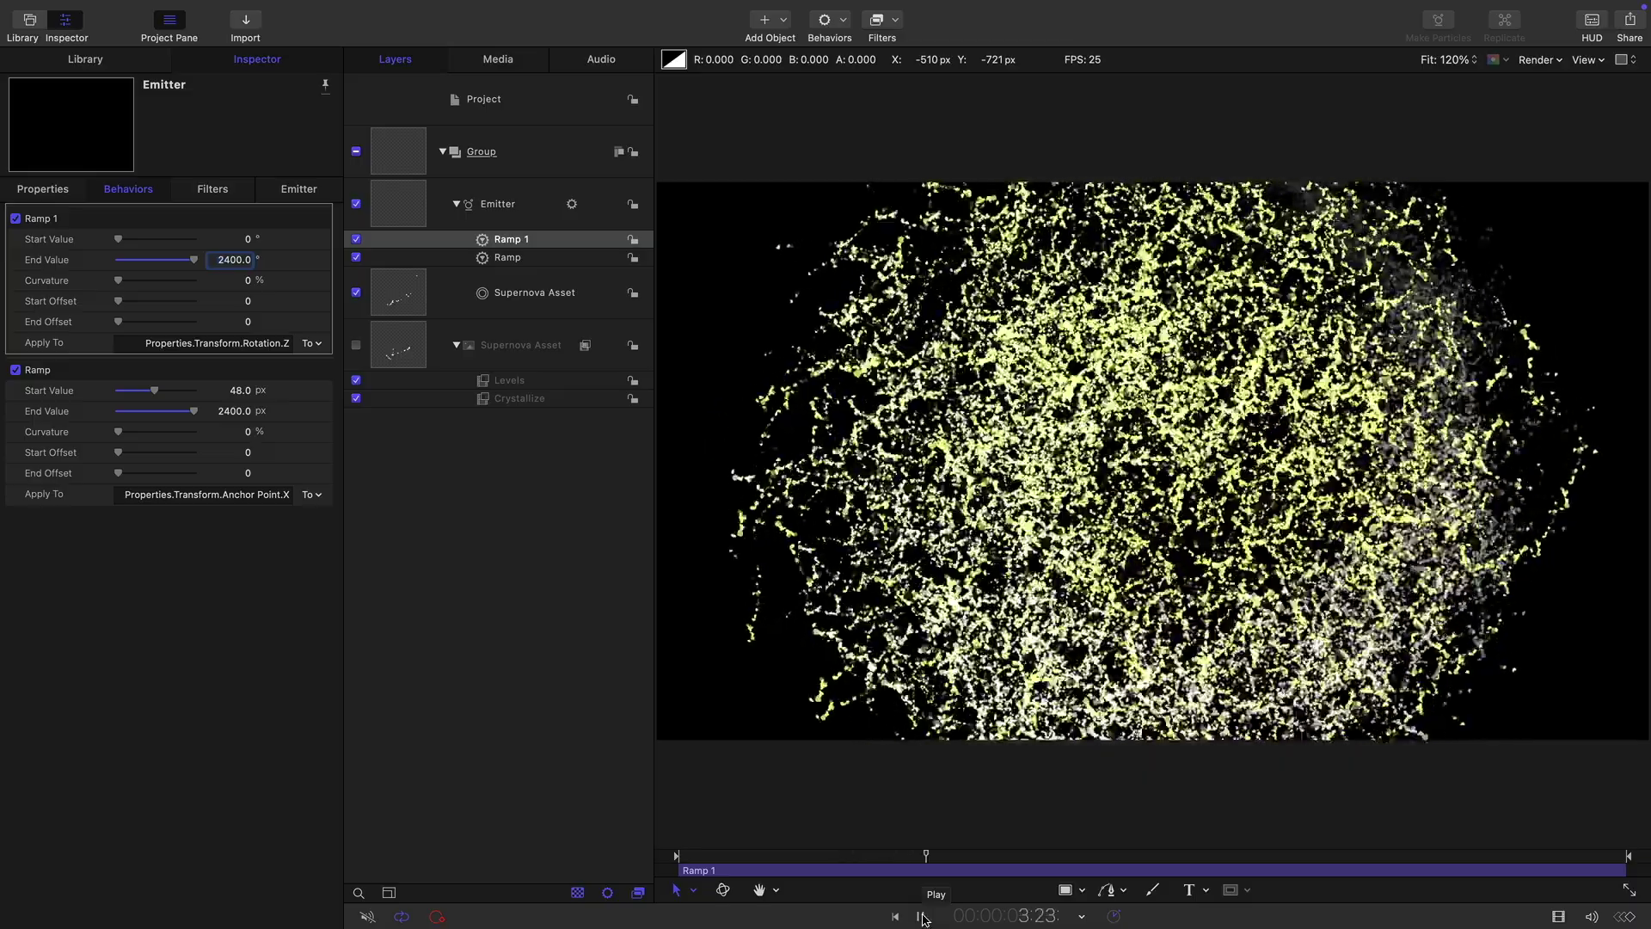
left_click(921, 917)
left_click(404, 211)
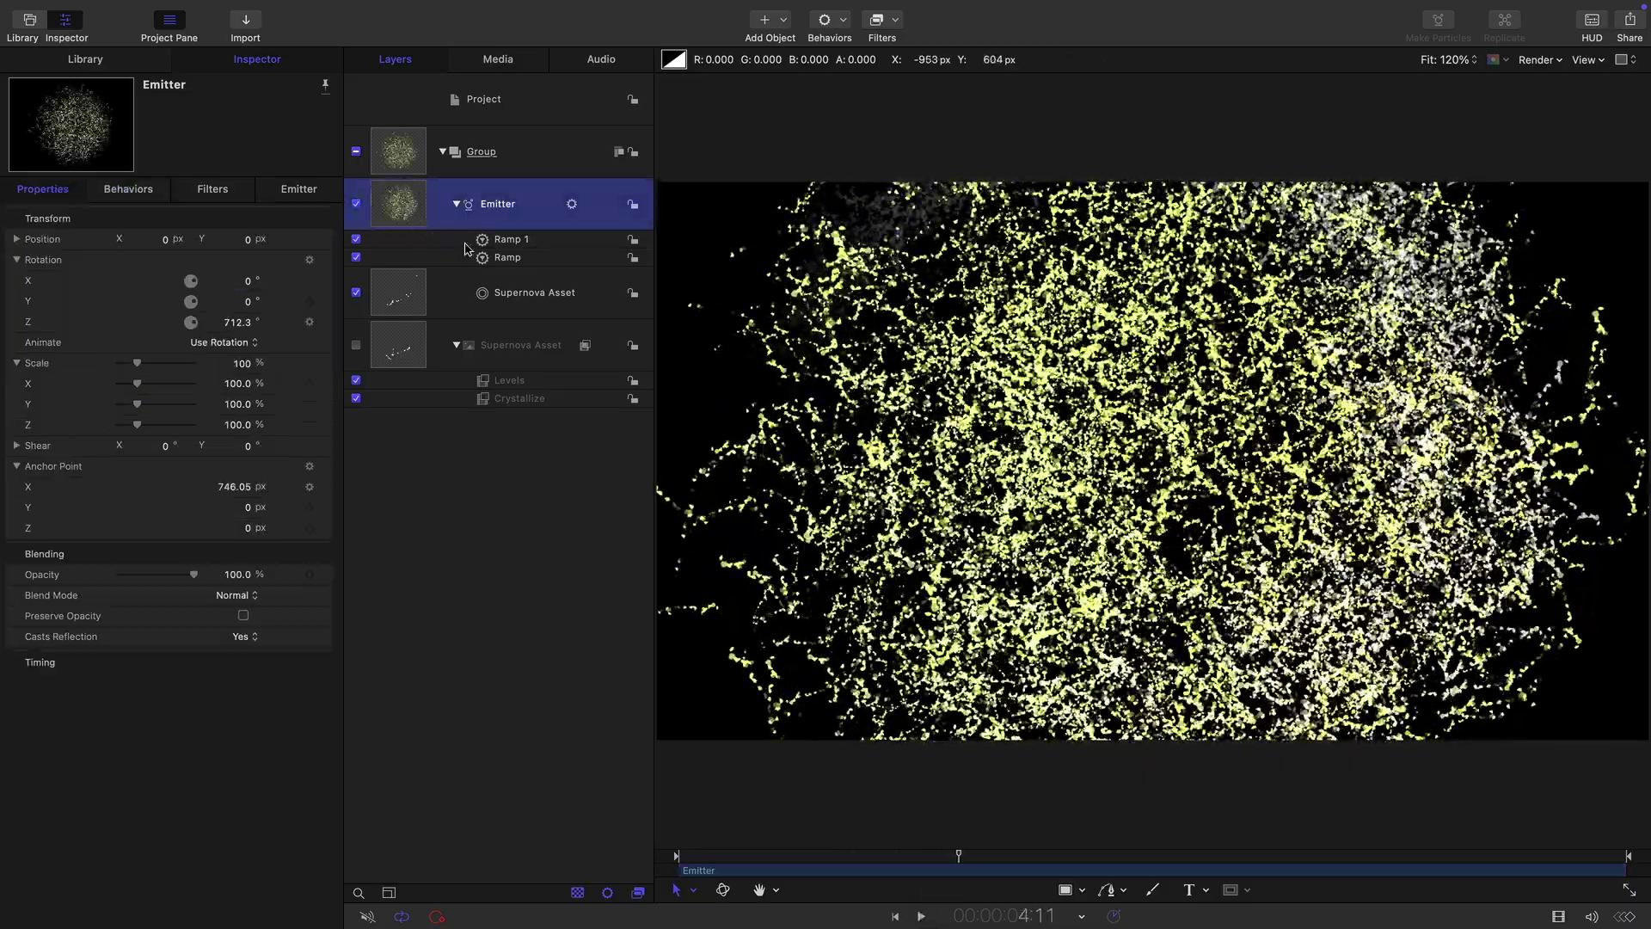
Add a Scale Over Life behavior to the particles with a Custom increment type
left_click(839, 21)
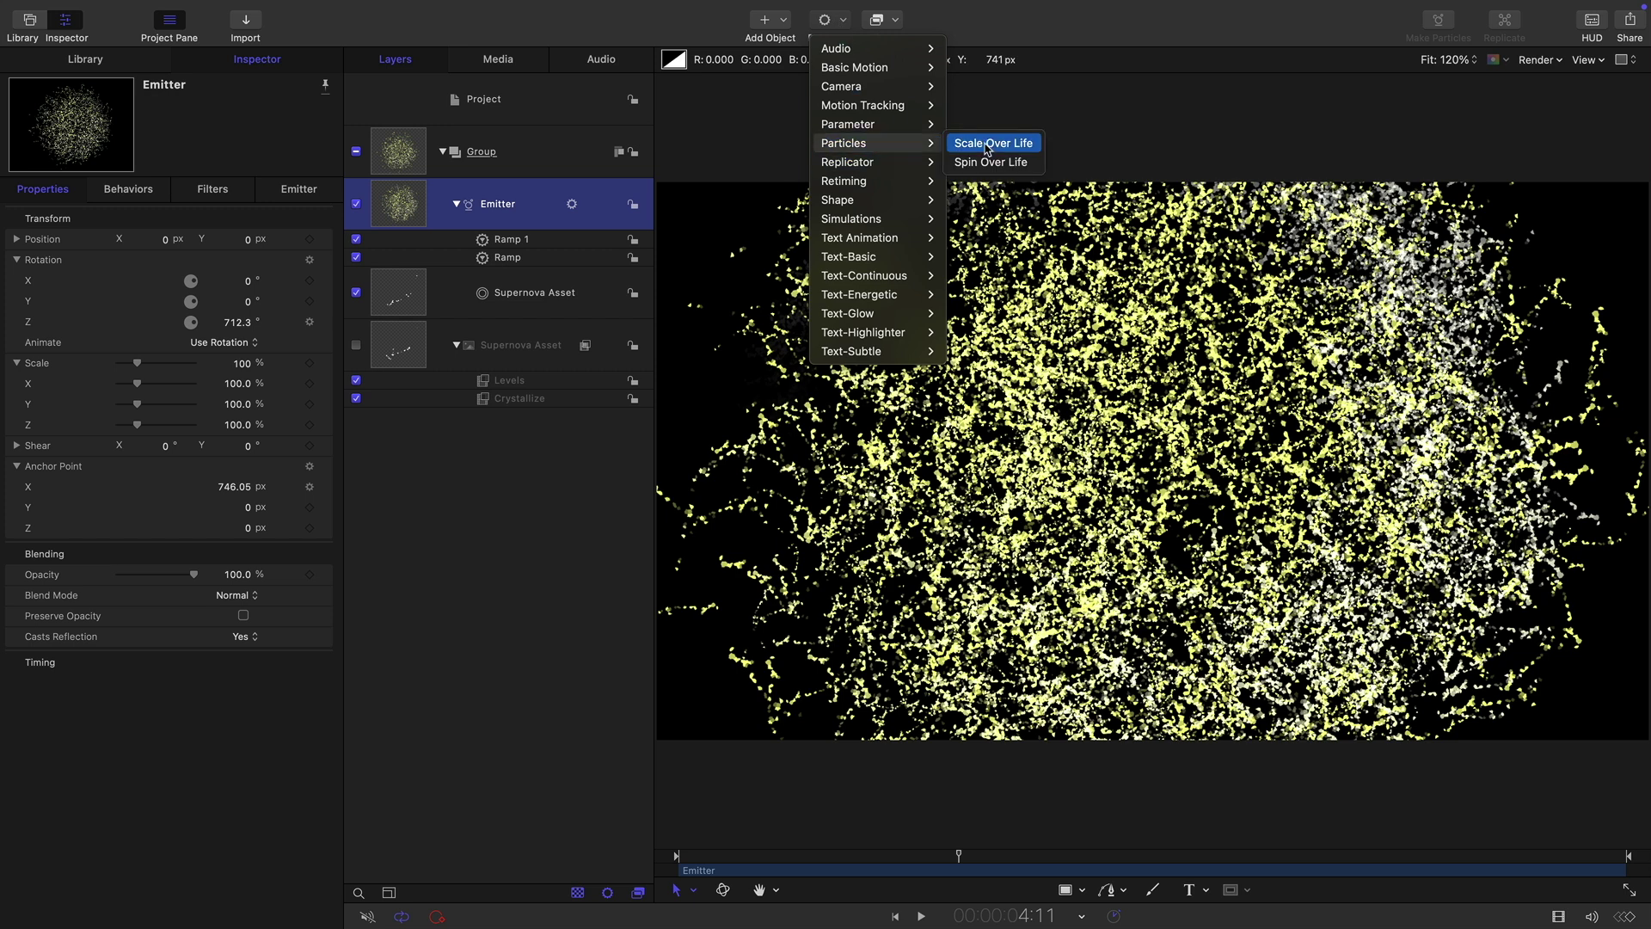
left_click(166, 619)
left_click(238, 241)
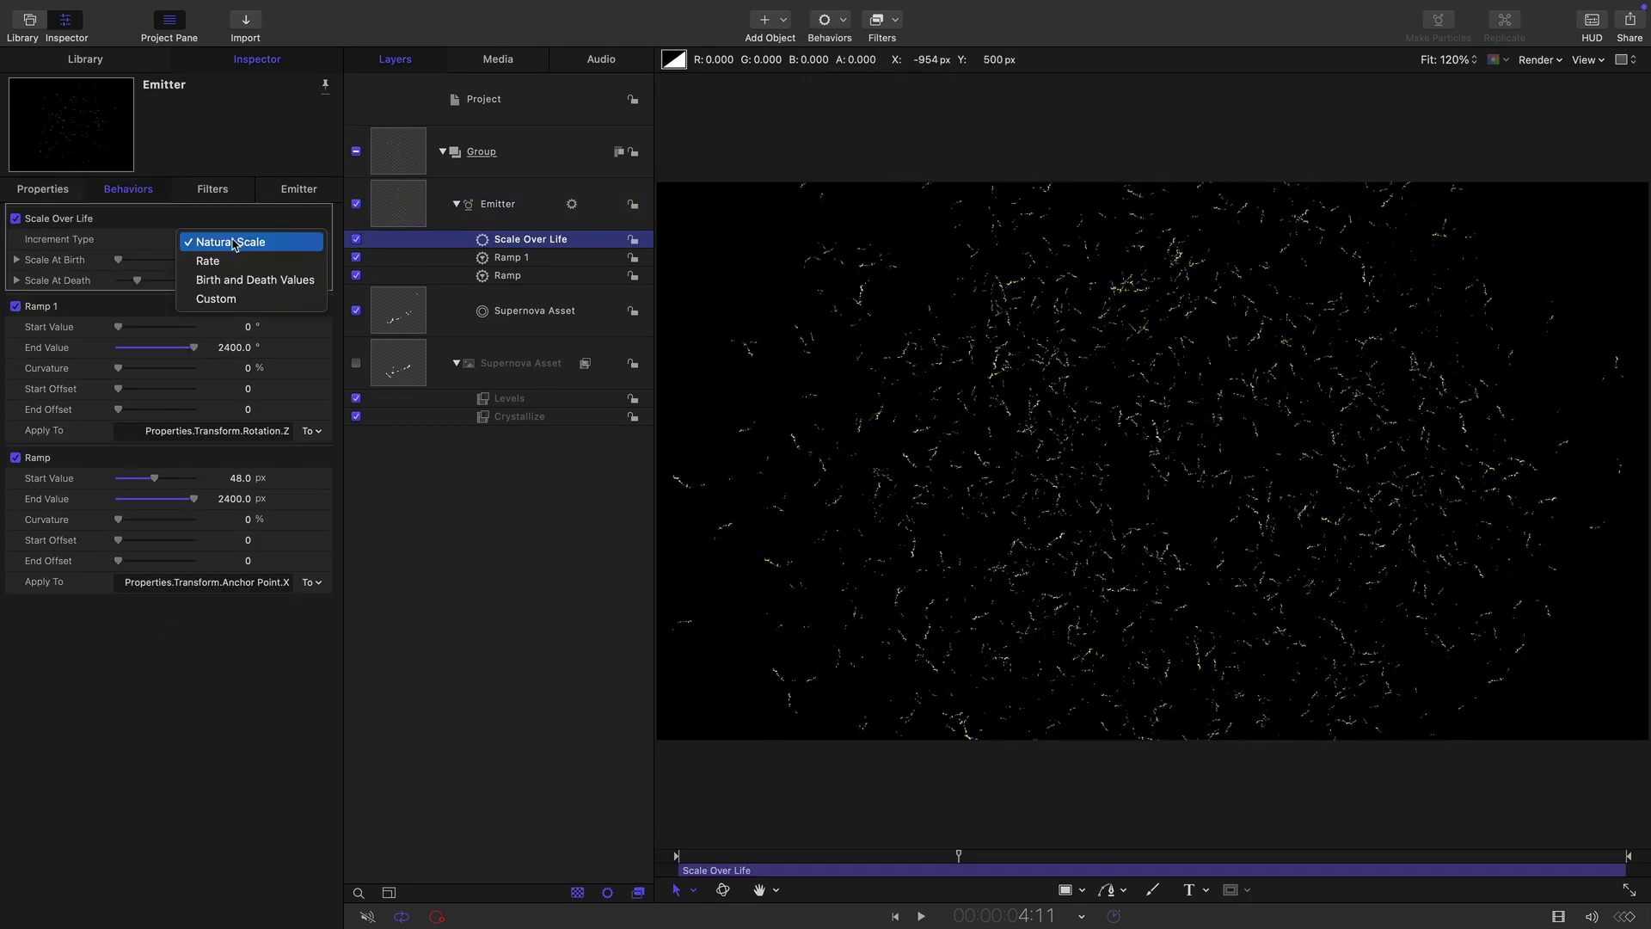
left_click(226, 297)
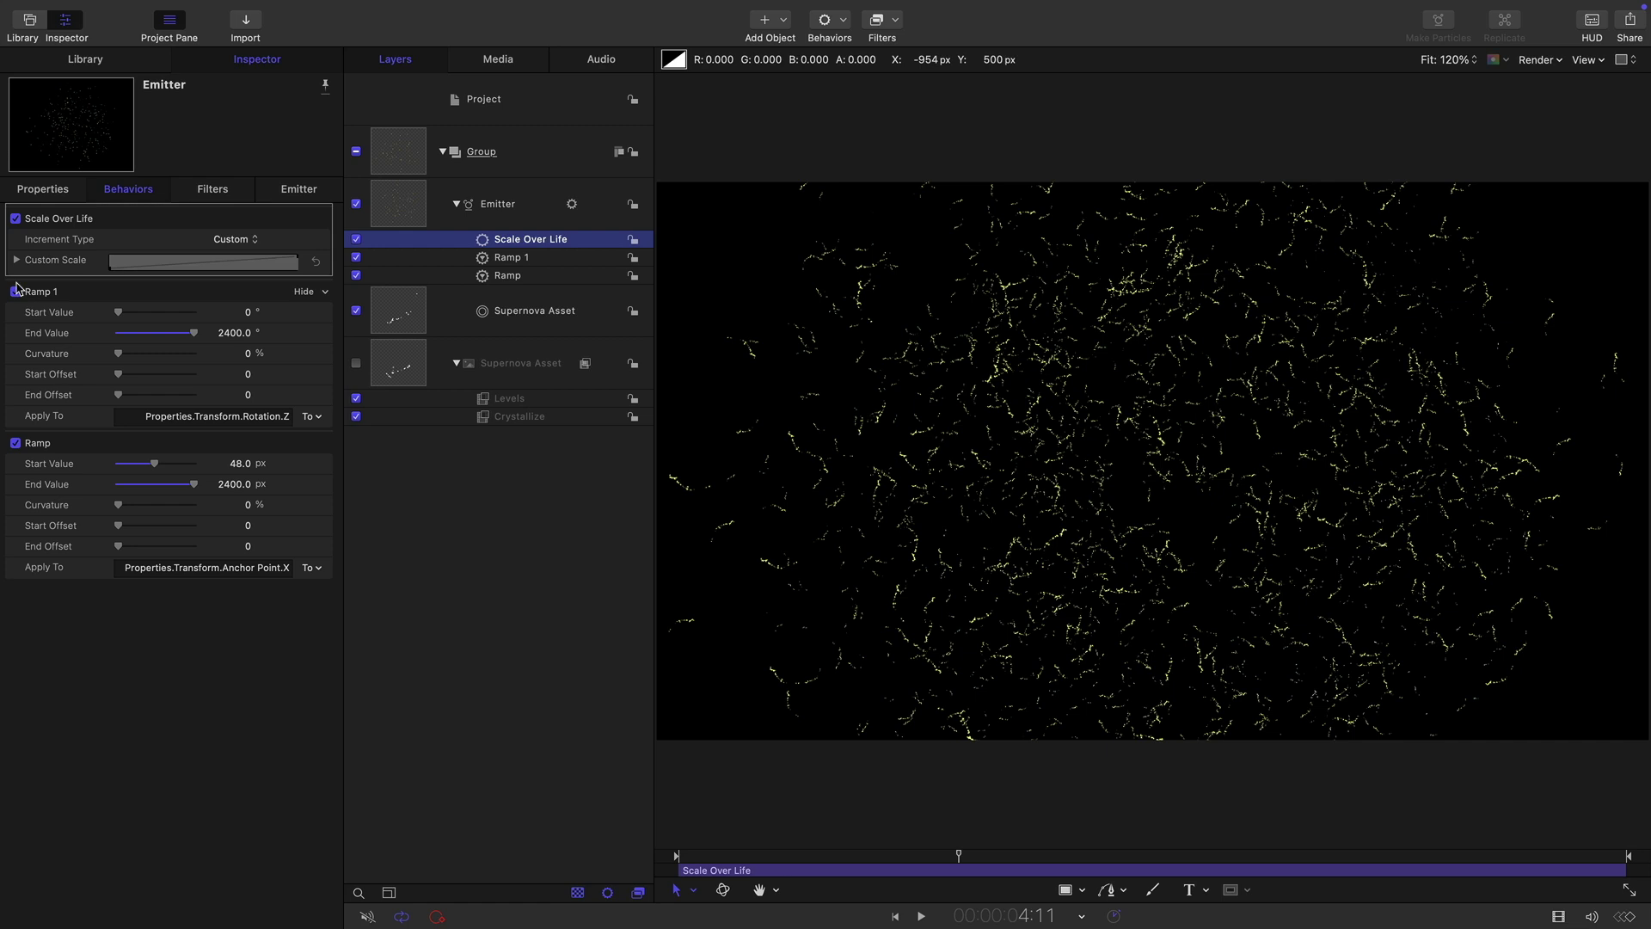
left_click(16, 260)
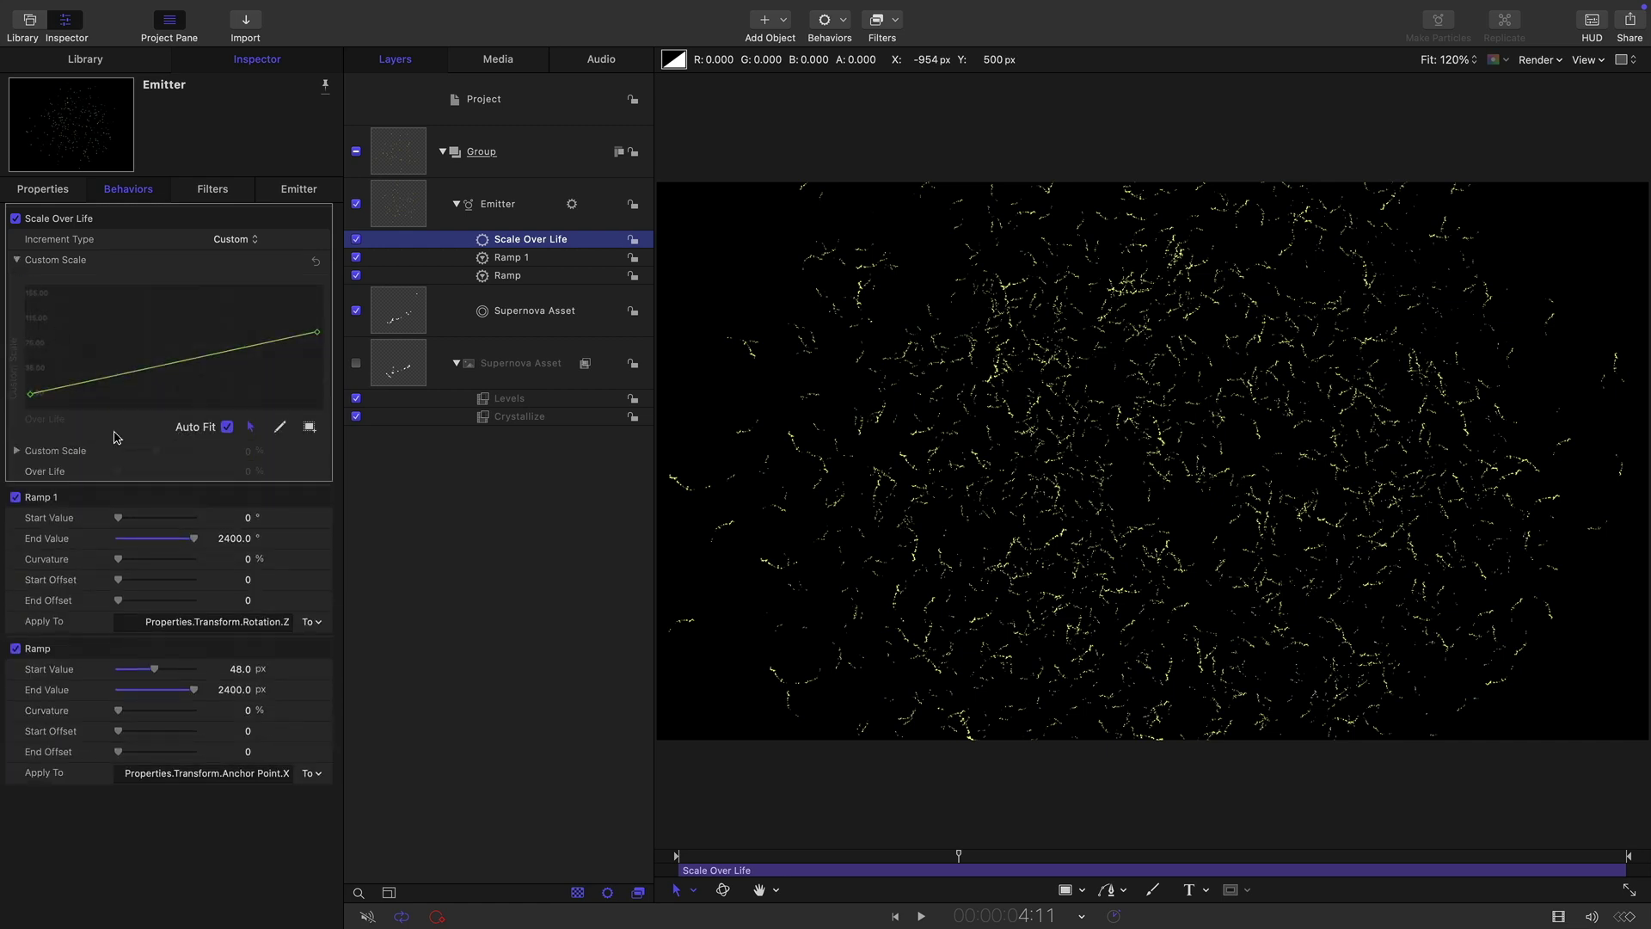
Add a scale keyframe at 50% of particle life set to 100%
double_click(173, 364)
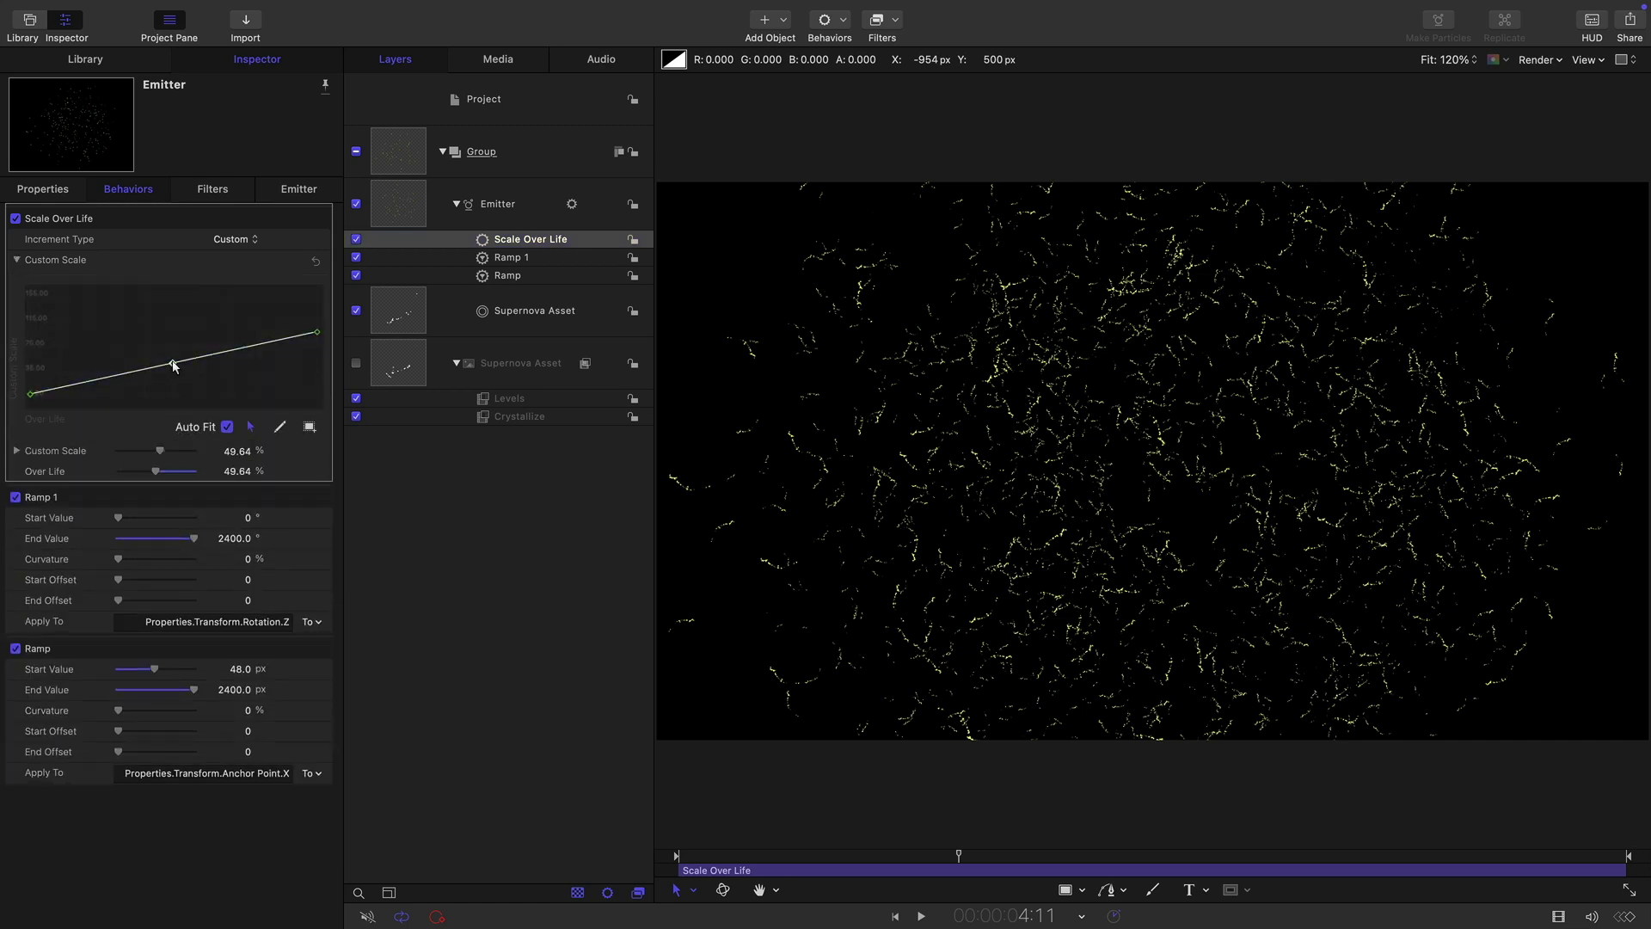
left_click(228, 453)
type("50100")
key("Return")
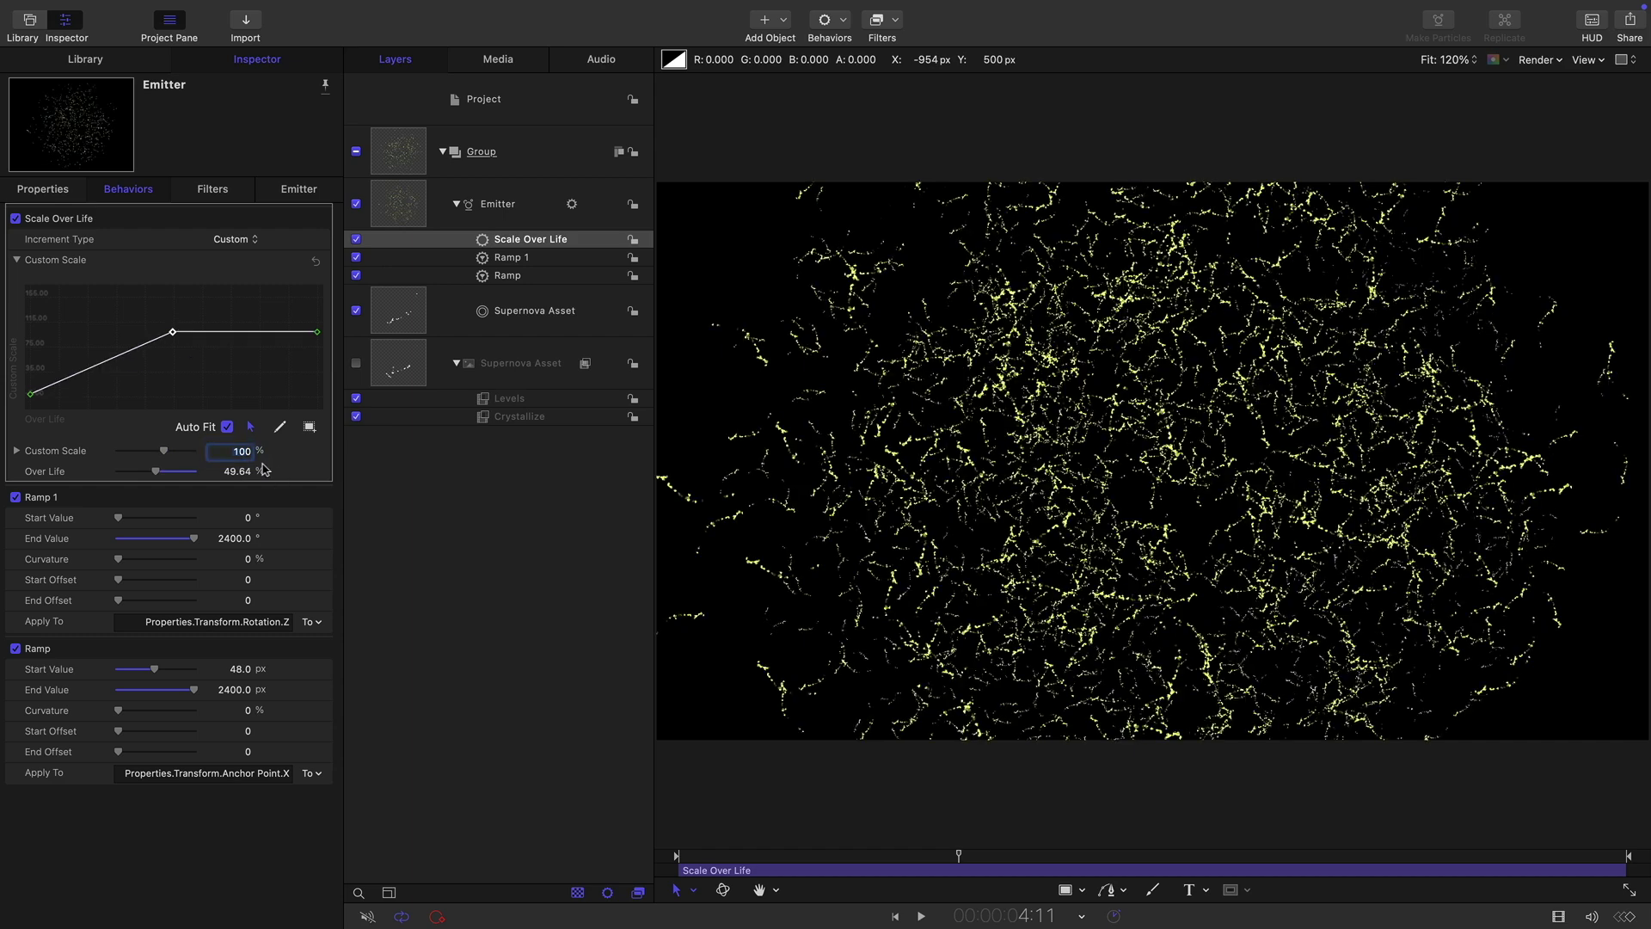
left_click(232, 472)
type("50")
key("Return")
Drop the curve's last keyframe to 0% scale
left_click(317, 332)
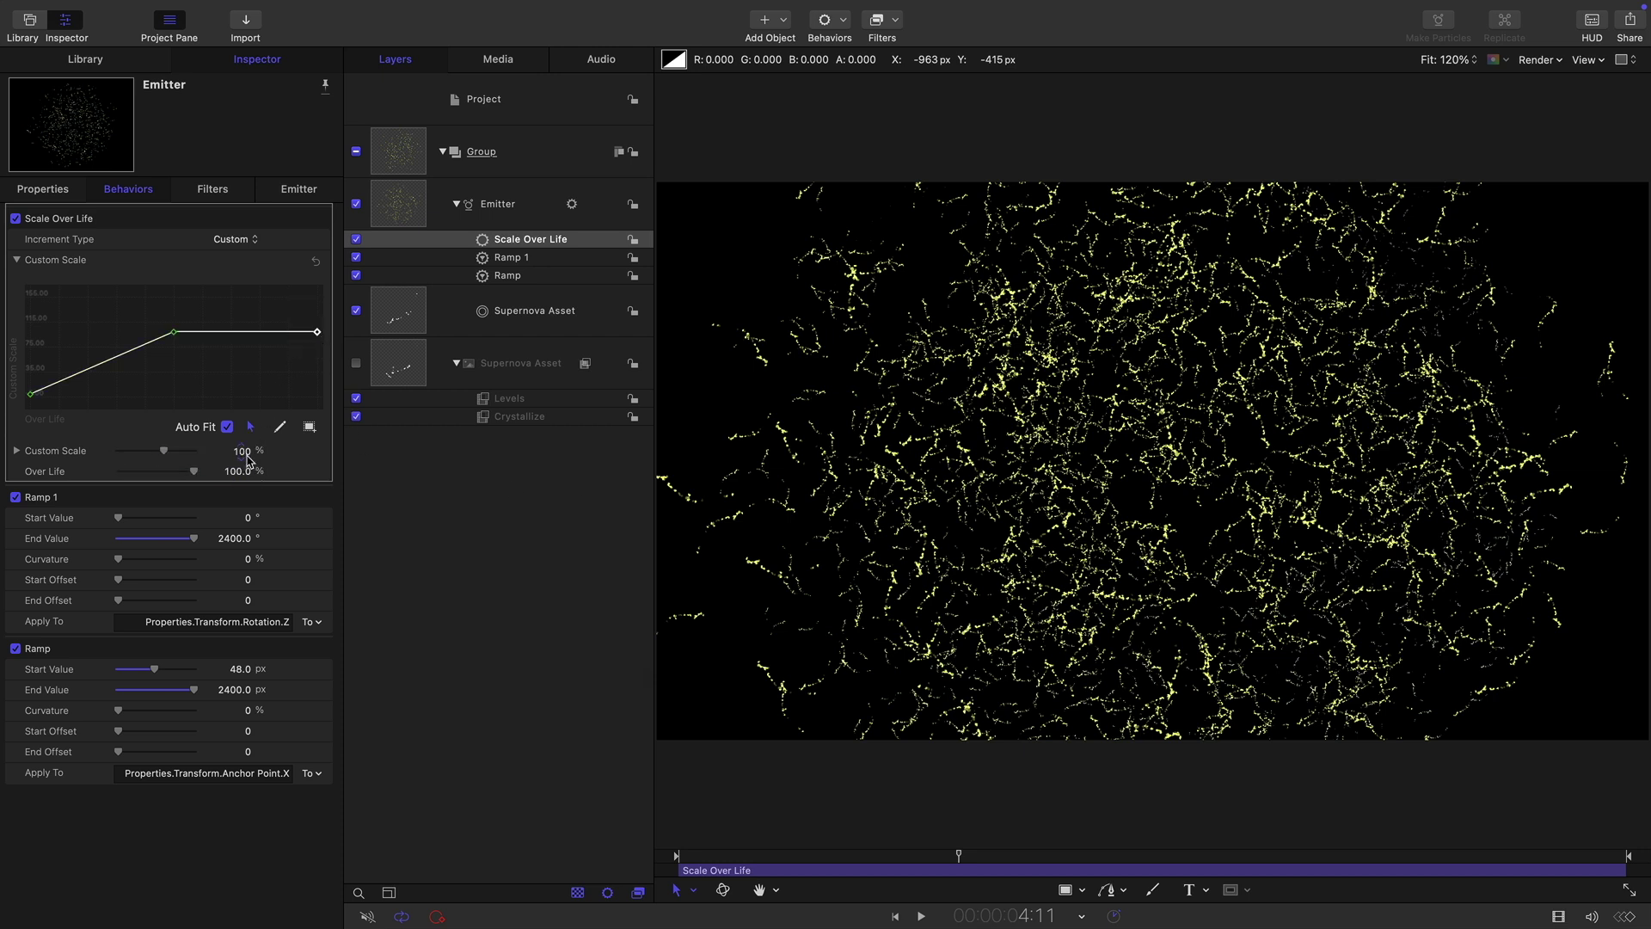
left_click(243, 452)
type("0")
key("Return")
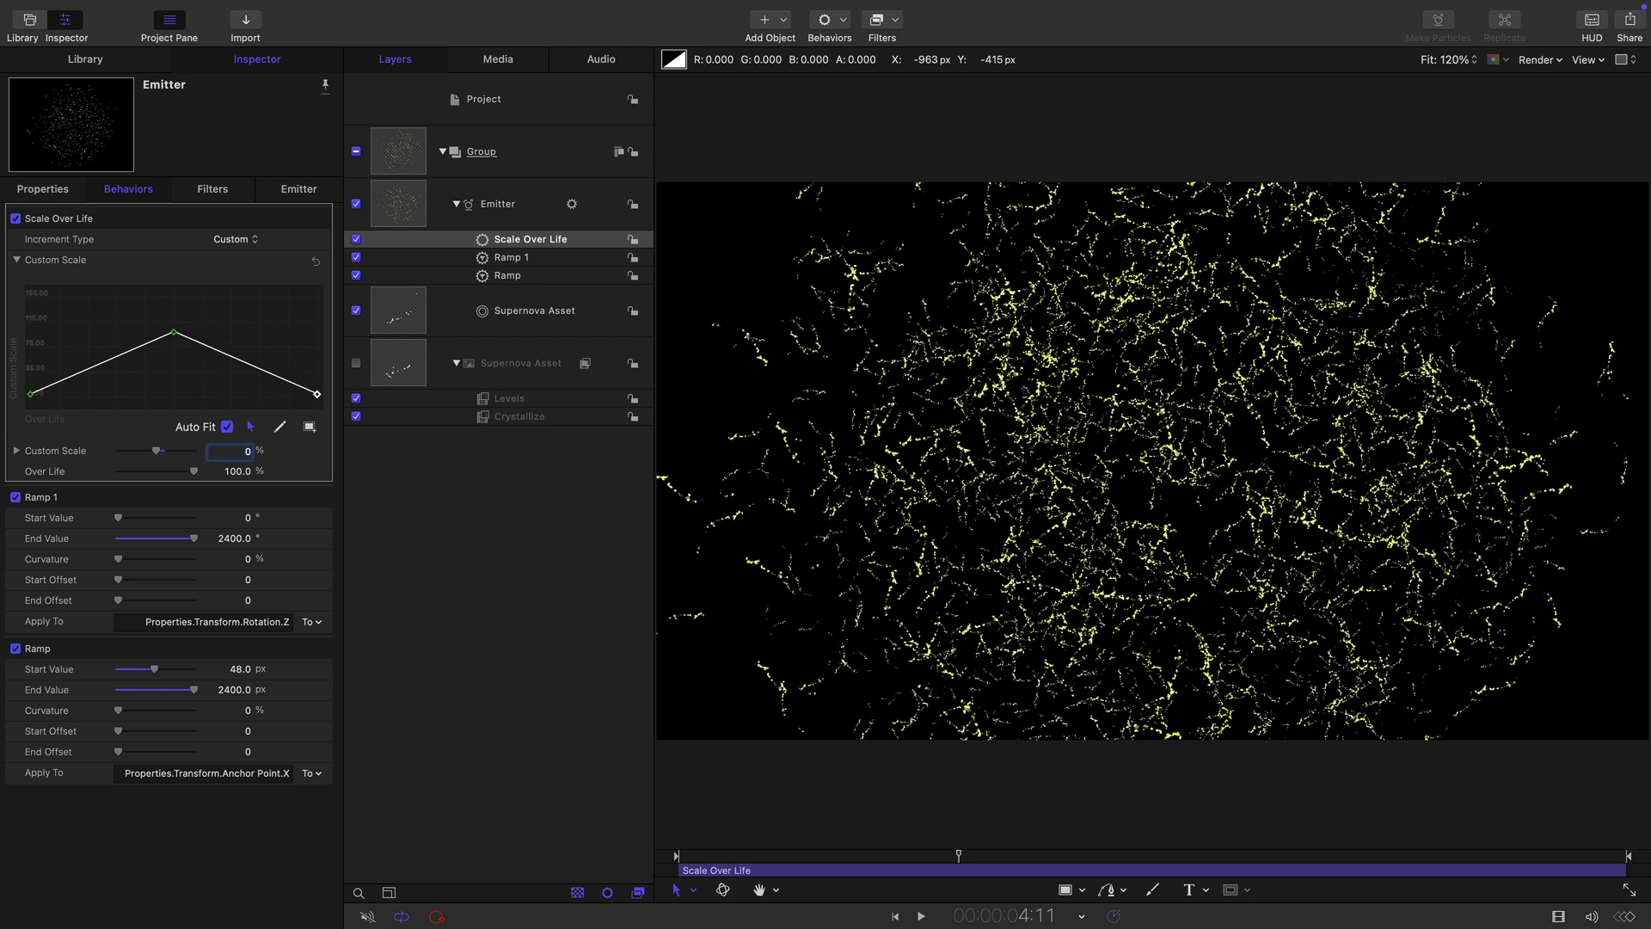
Apply Ease Both to the midpoint keyframe and preview the particle scaling
left_click_drag(125, 301, 213, 366)
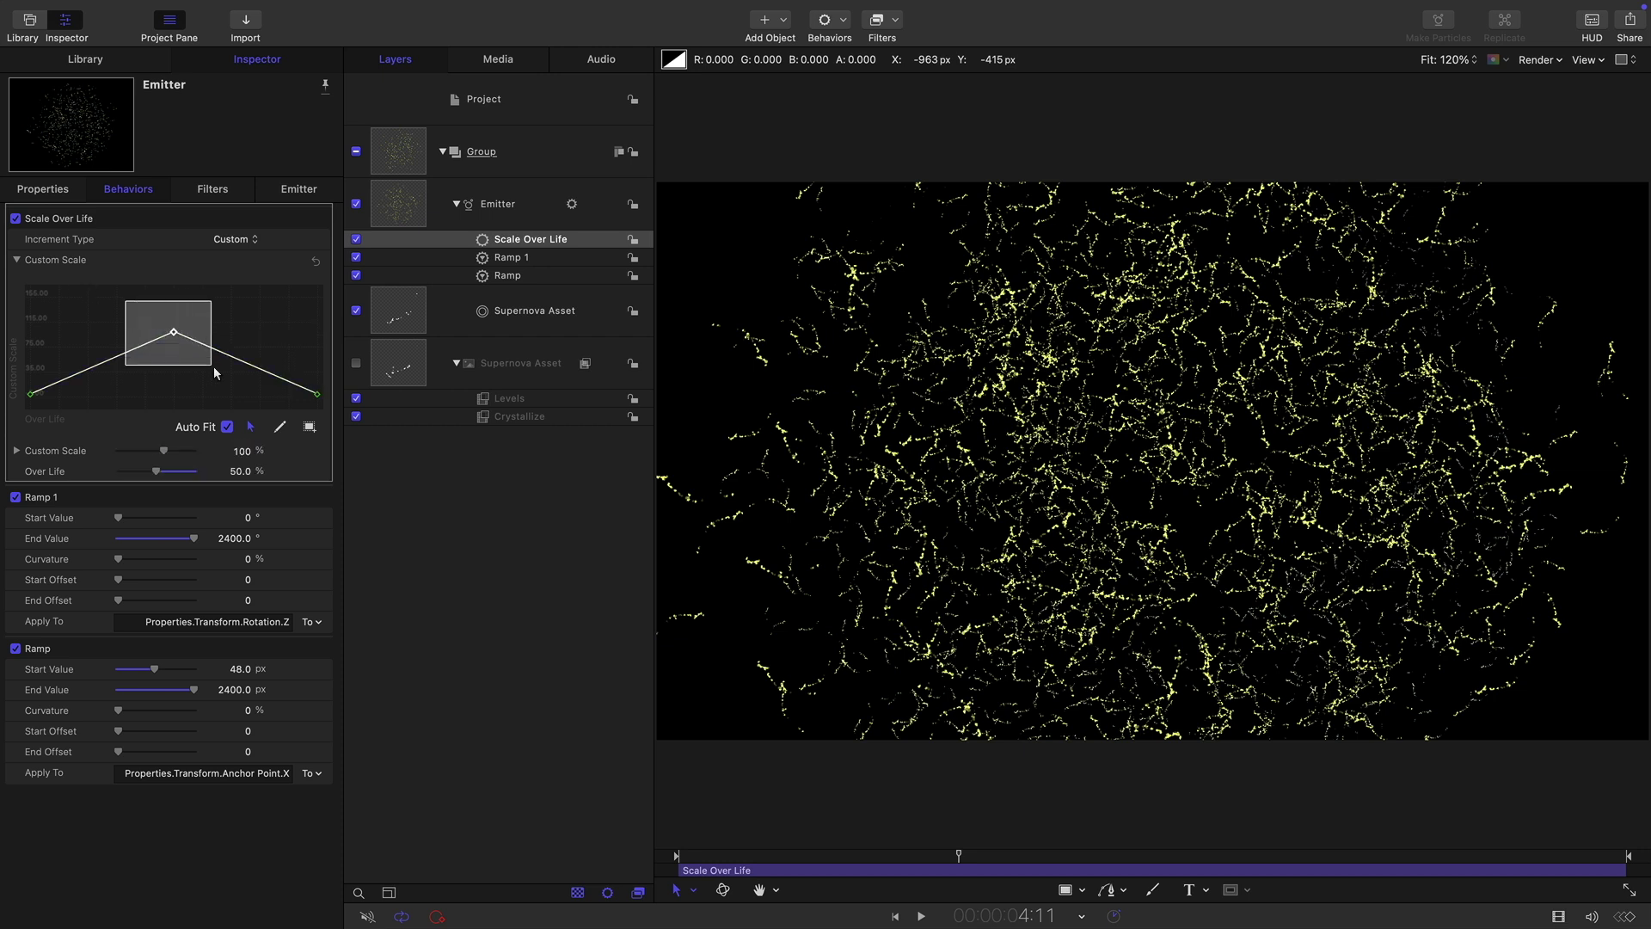
right_click(174, 335)
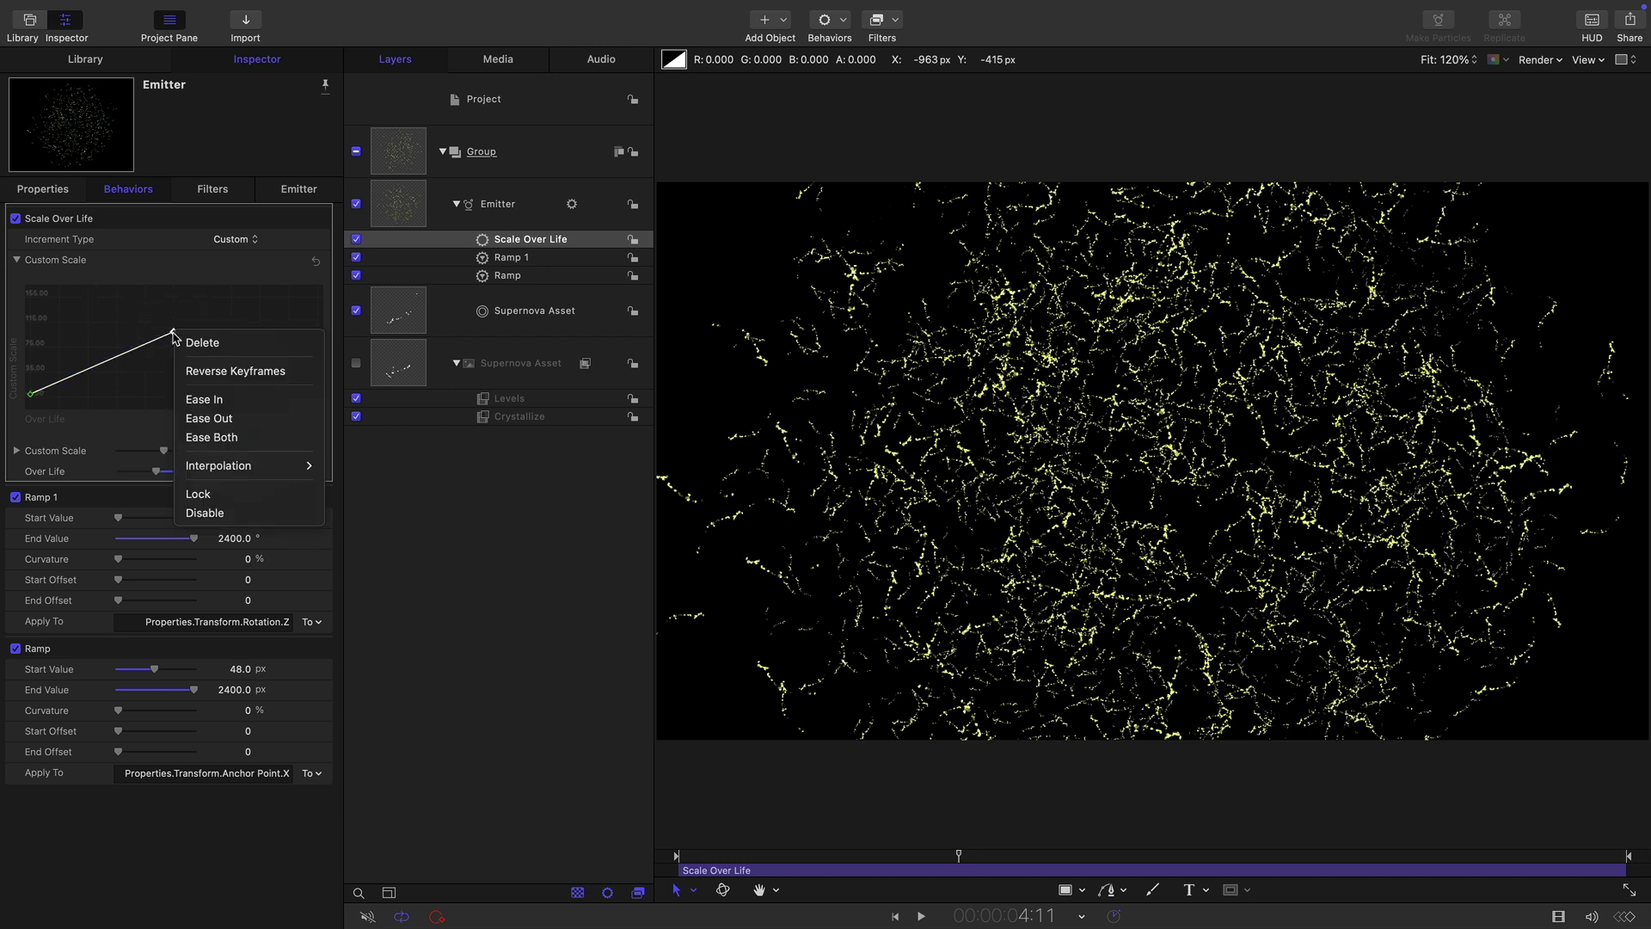
left_click(215, 437)
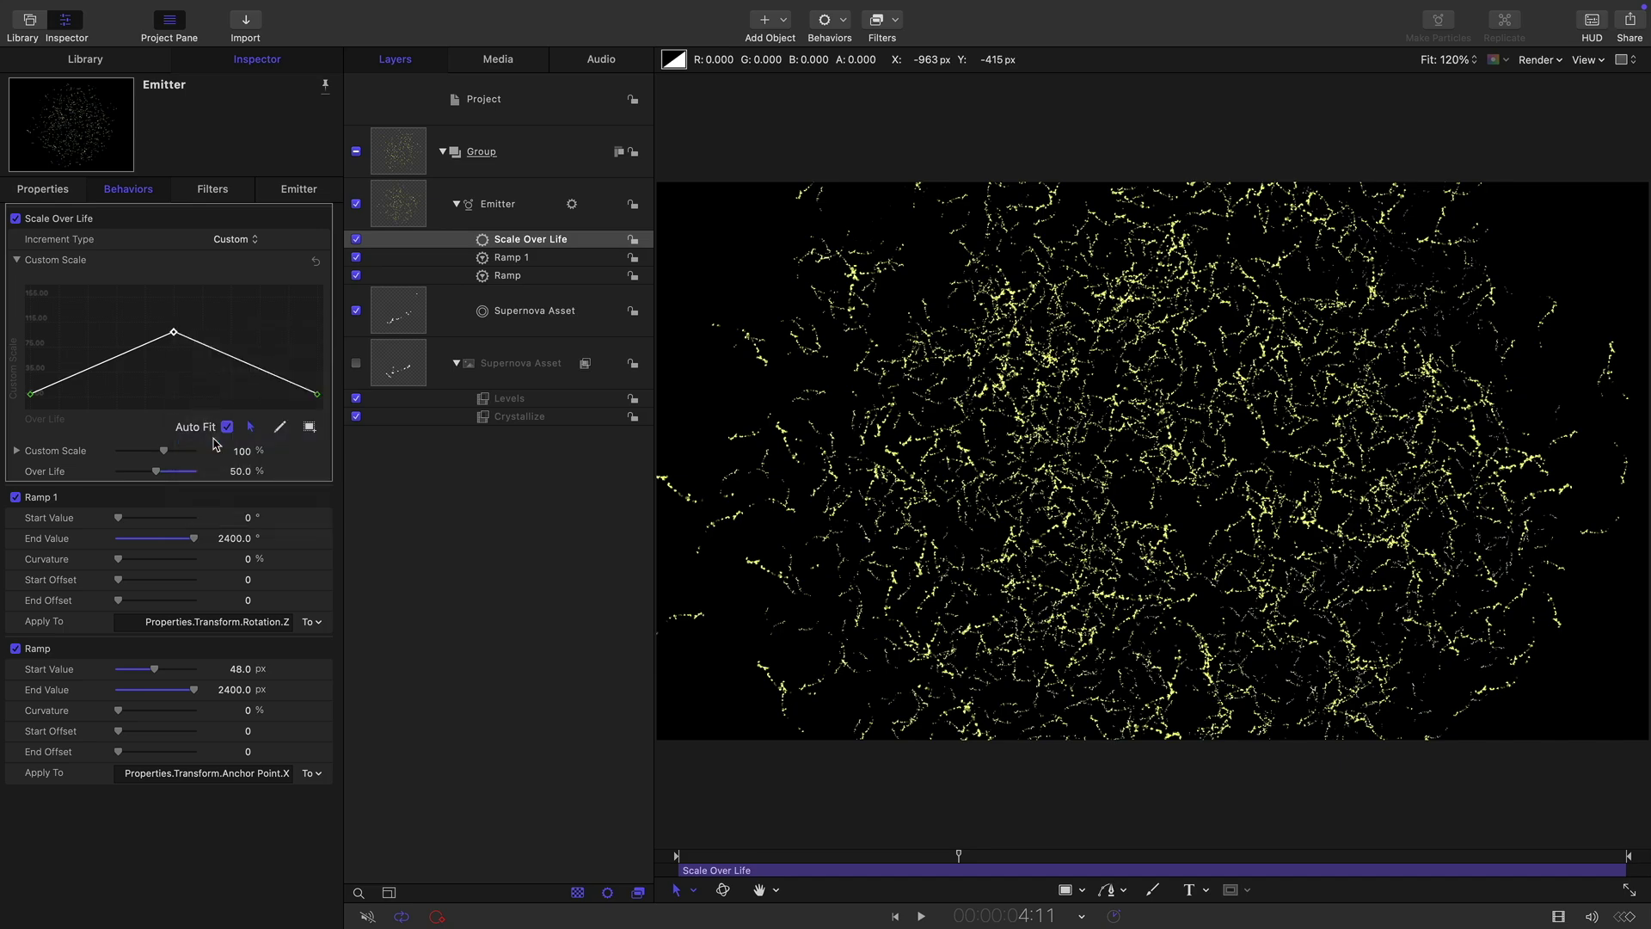
left_click(920, 916)
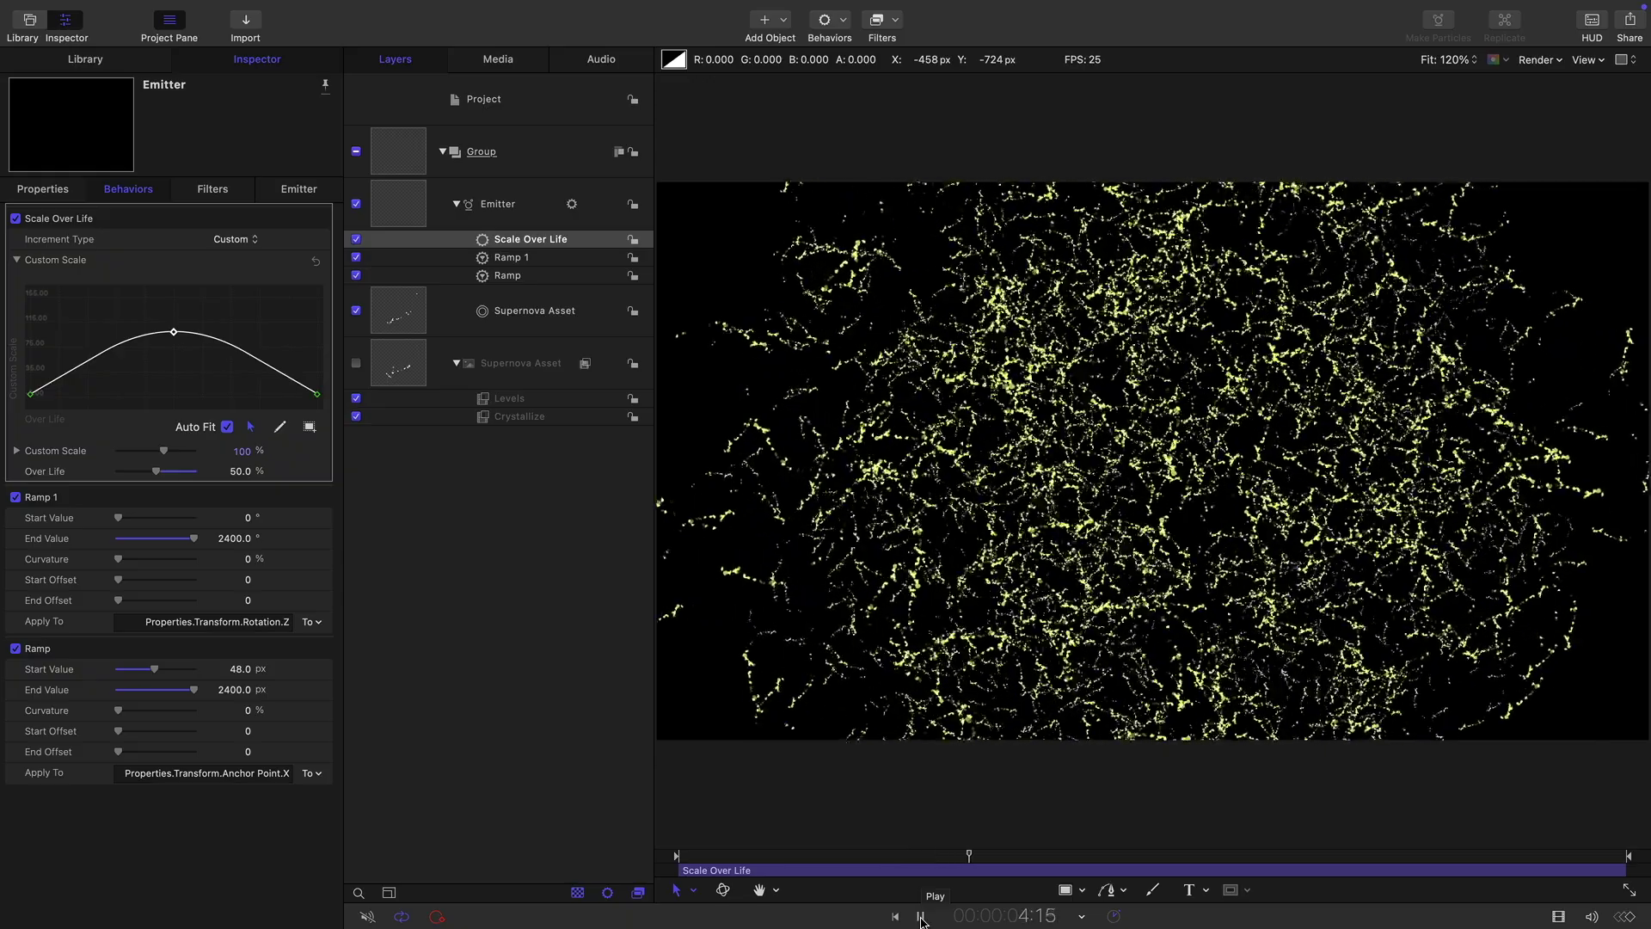
left_click(920, 916)
Add a Neon glow filter to the whole Group layer
left_click(406, 151)
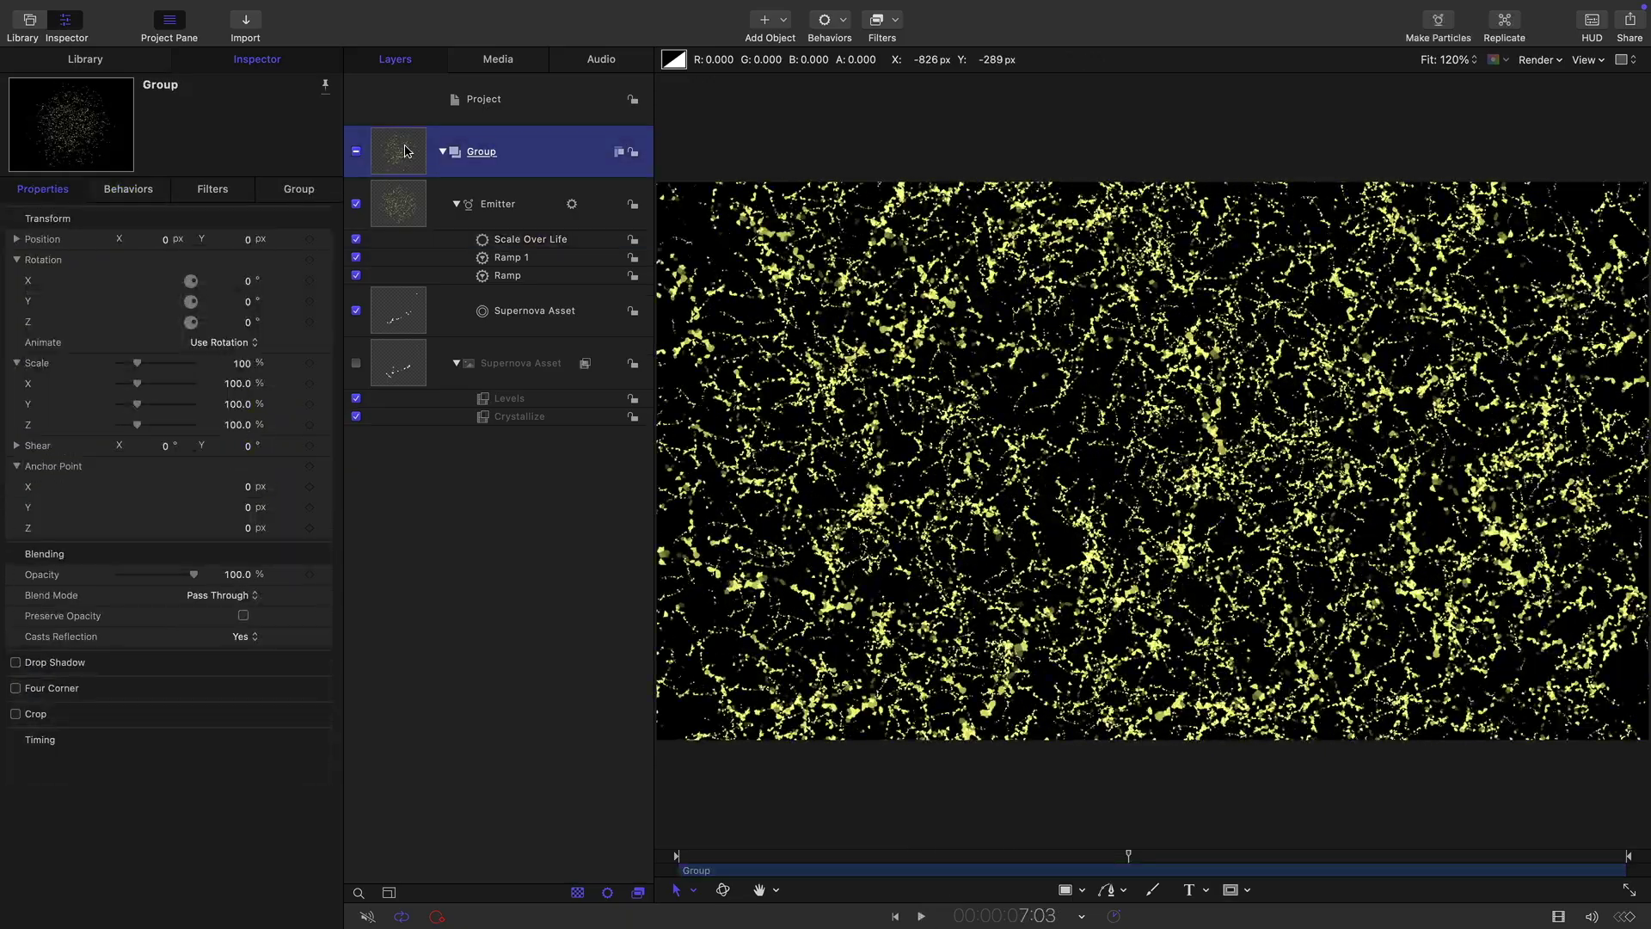
left_click(898, 21)
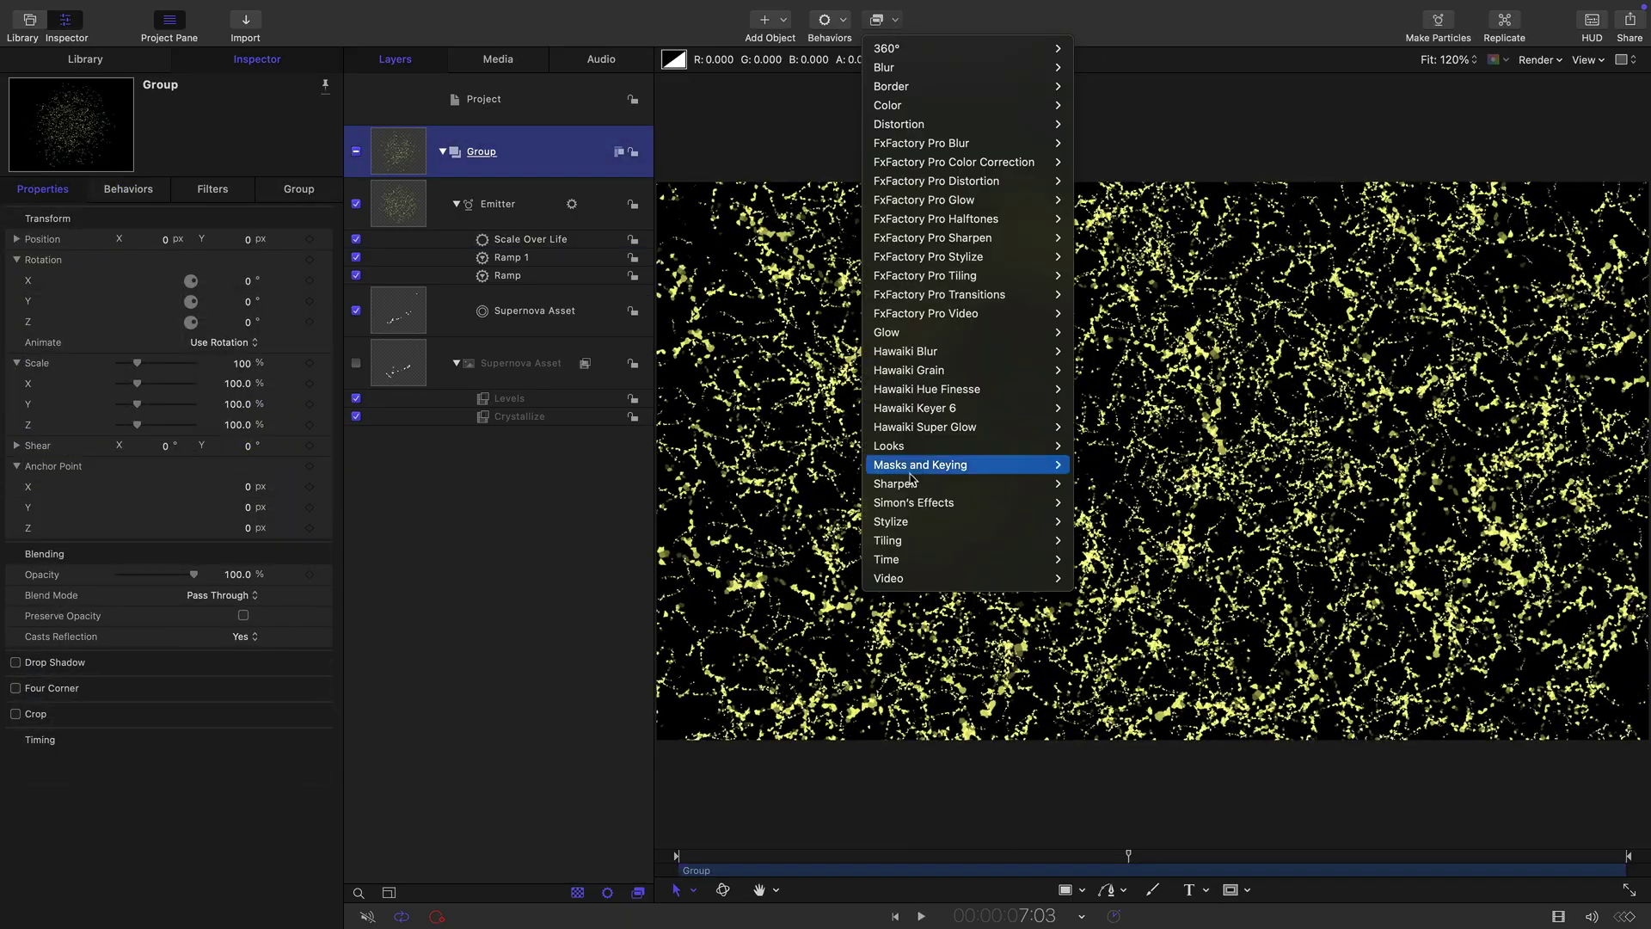
mouse_move(922, 334)
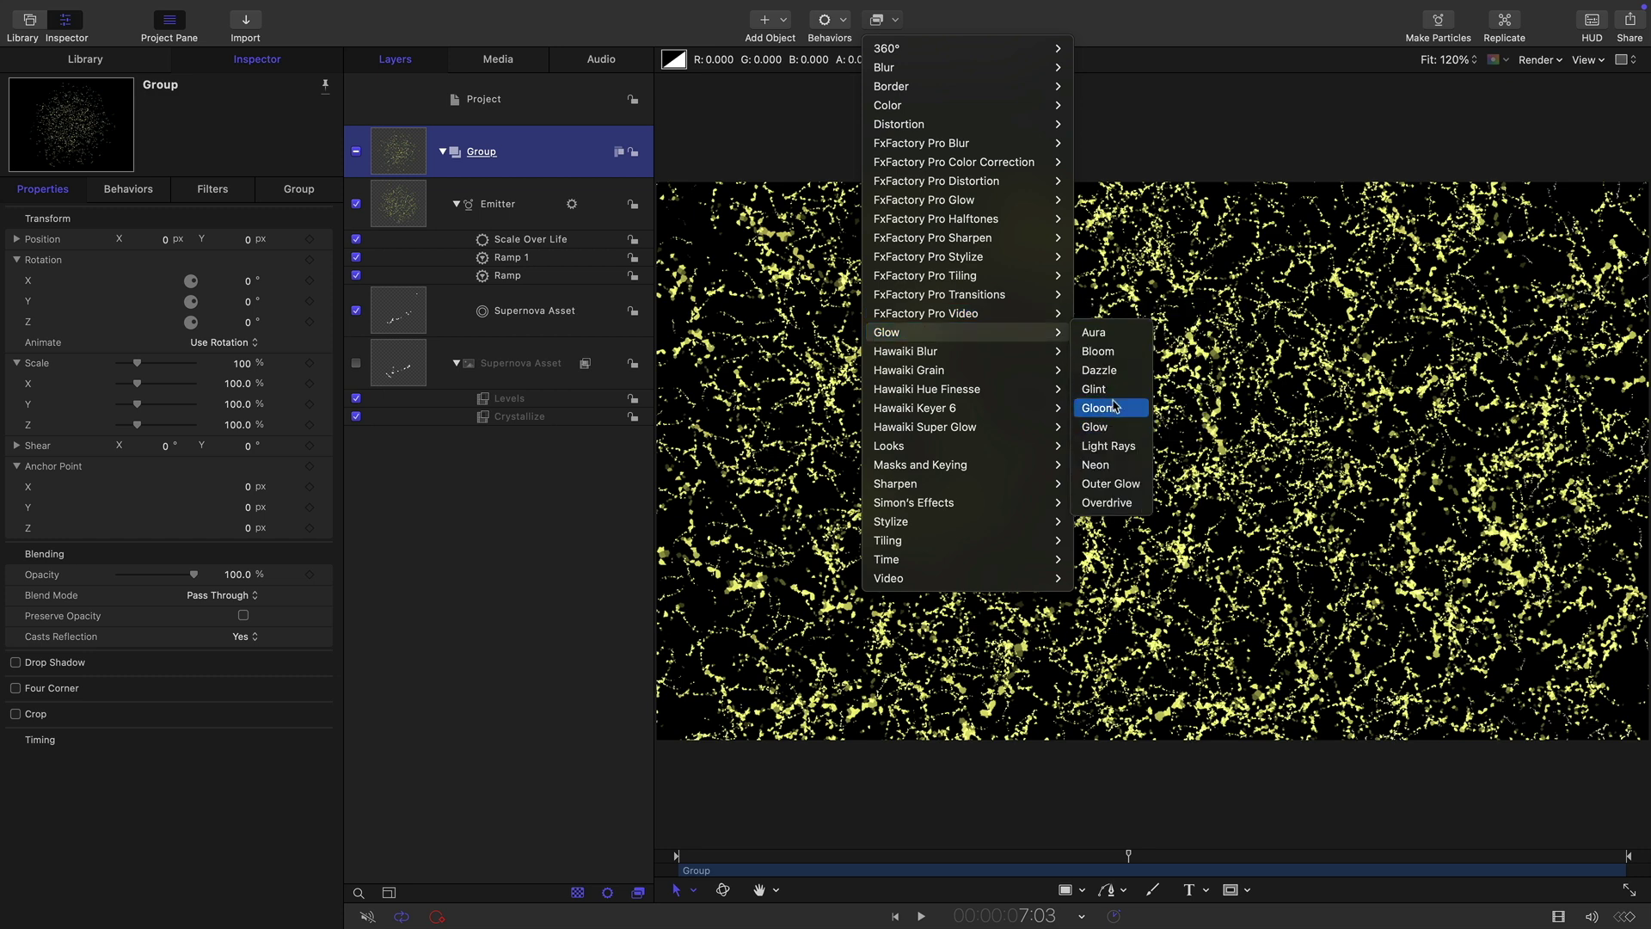
left_click(1111, 465)
Set Neon Outer Glow to 500, Inner Glow to 100 and Mix to 50%
left_click(244, 260)
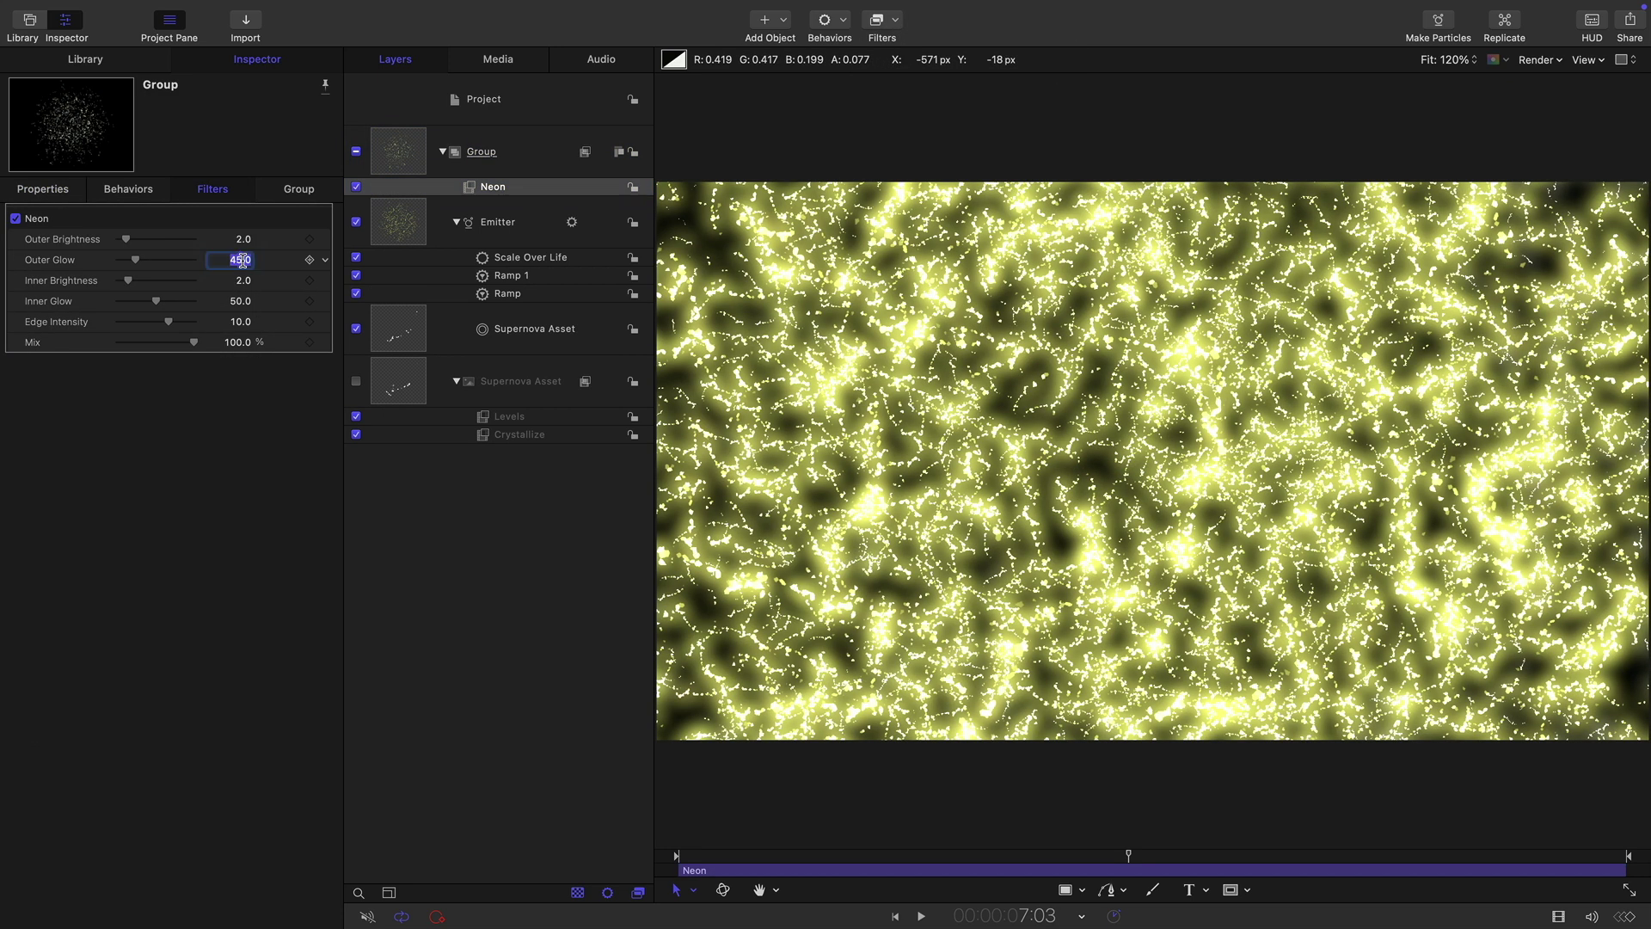
type("500")
key("Tab")
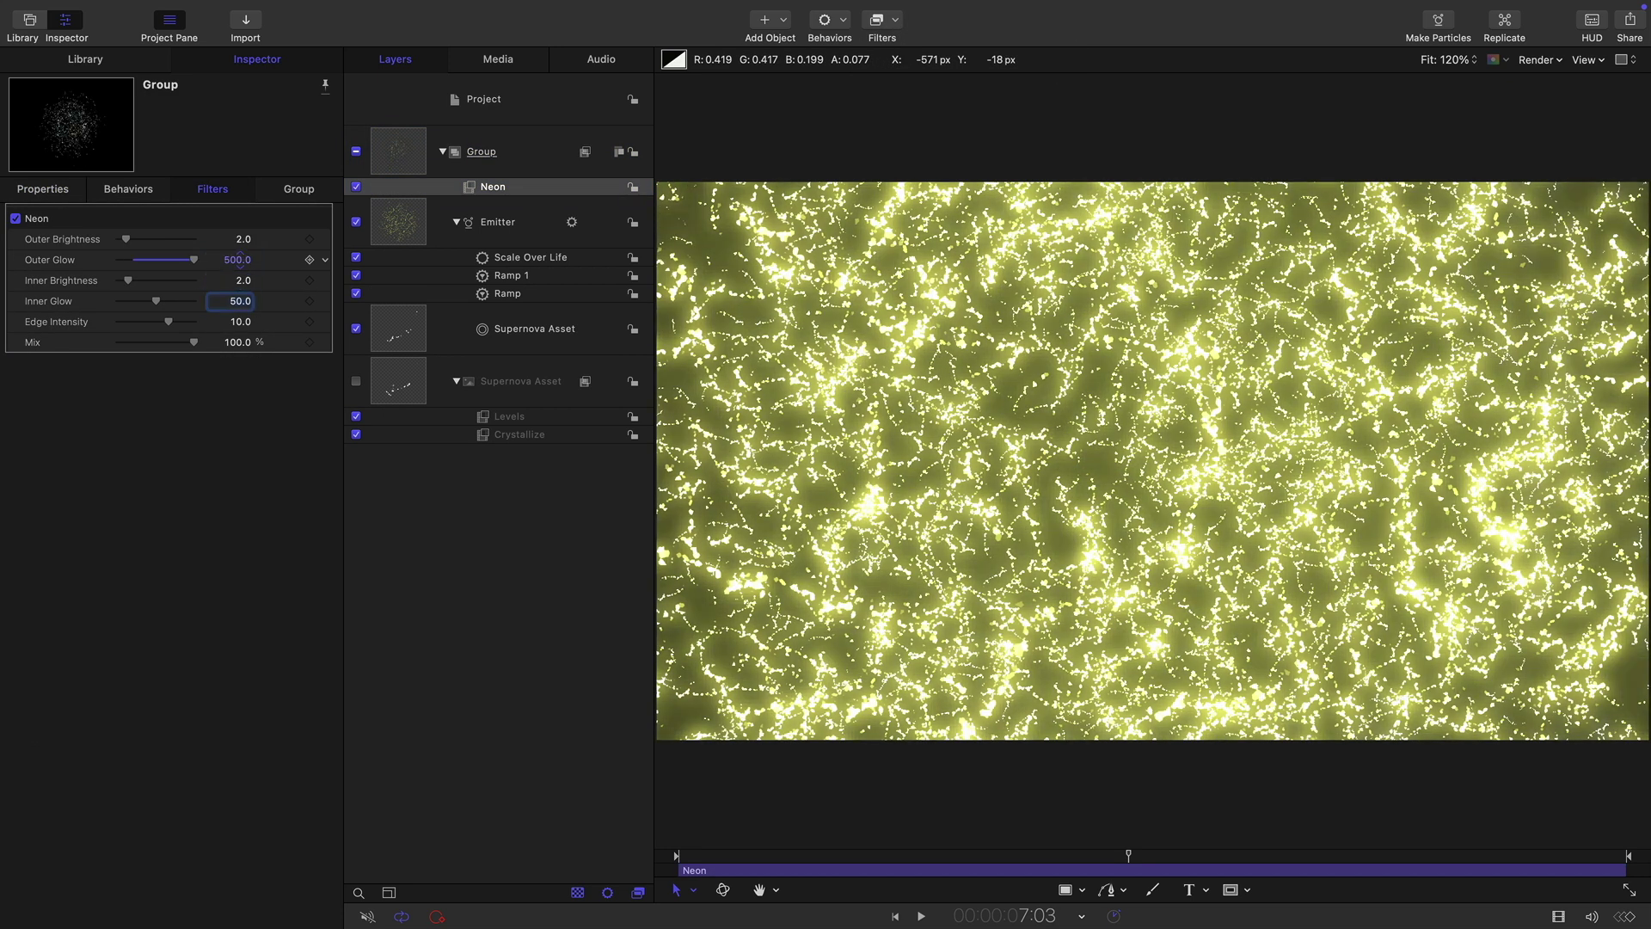
type("100")
key("Return")
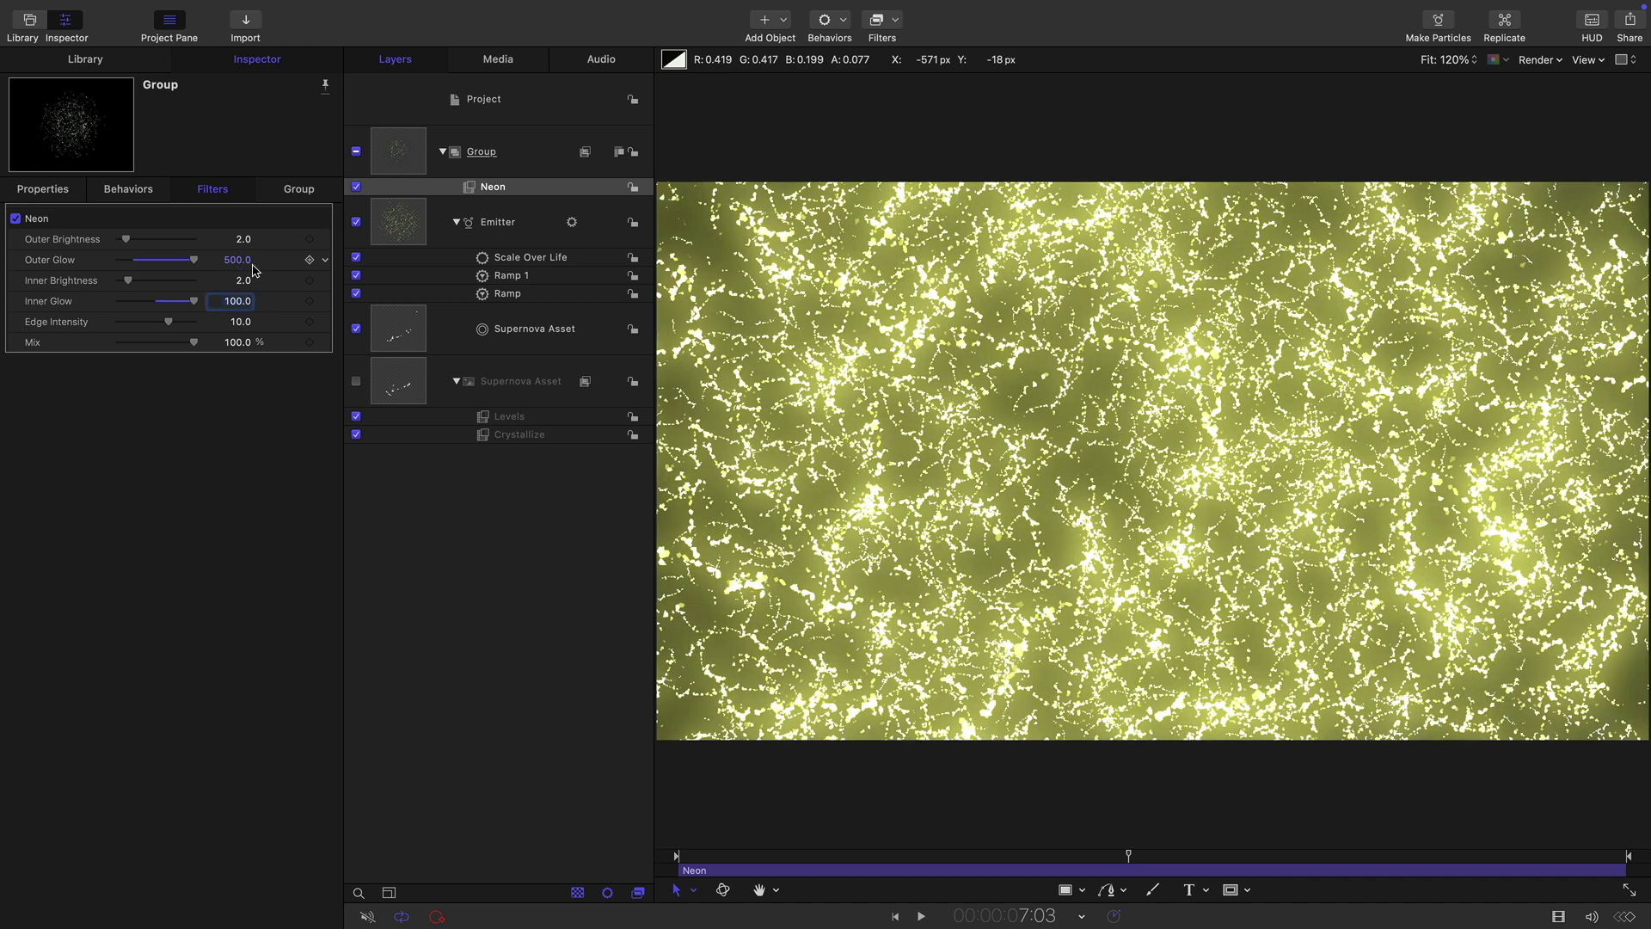
left_click(239, 342)
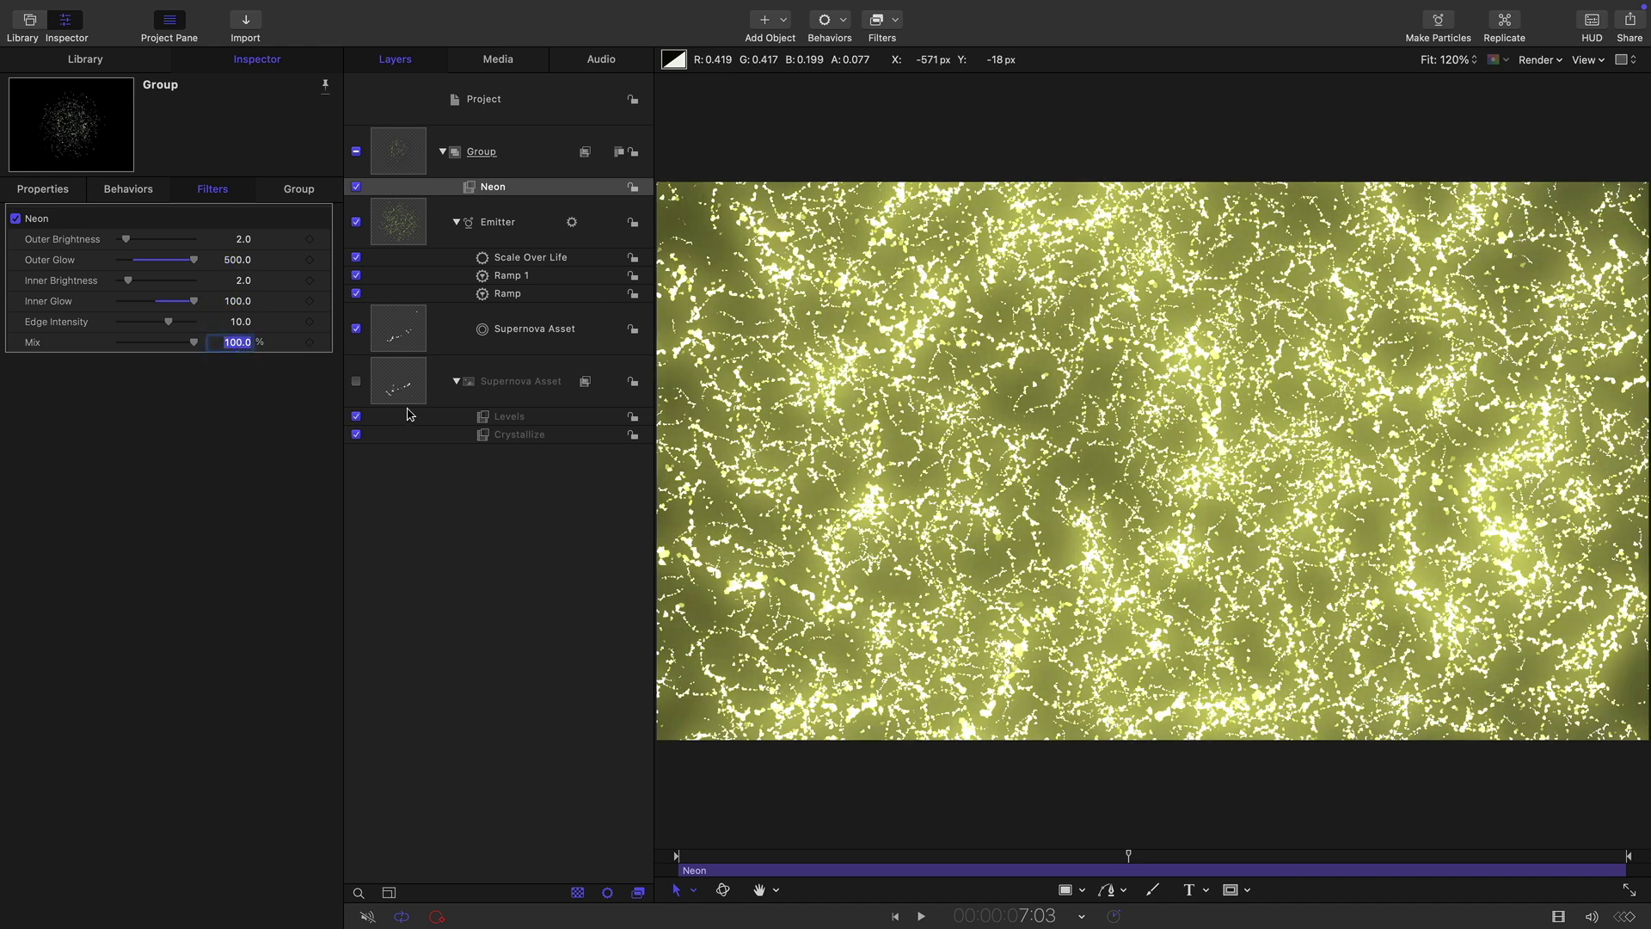
type("50")
key("Return")
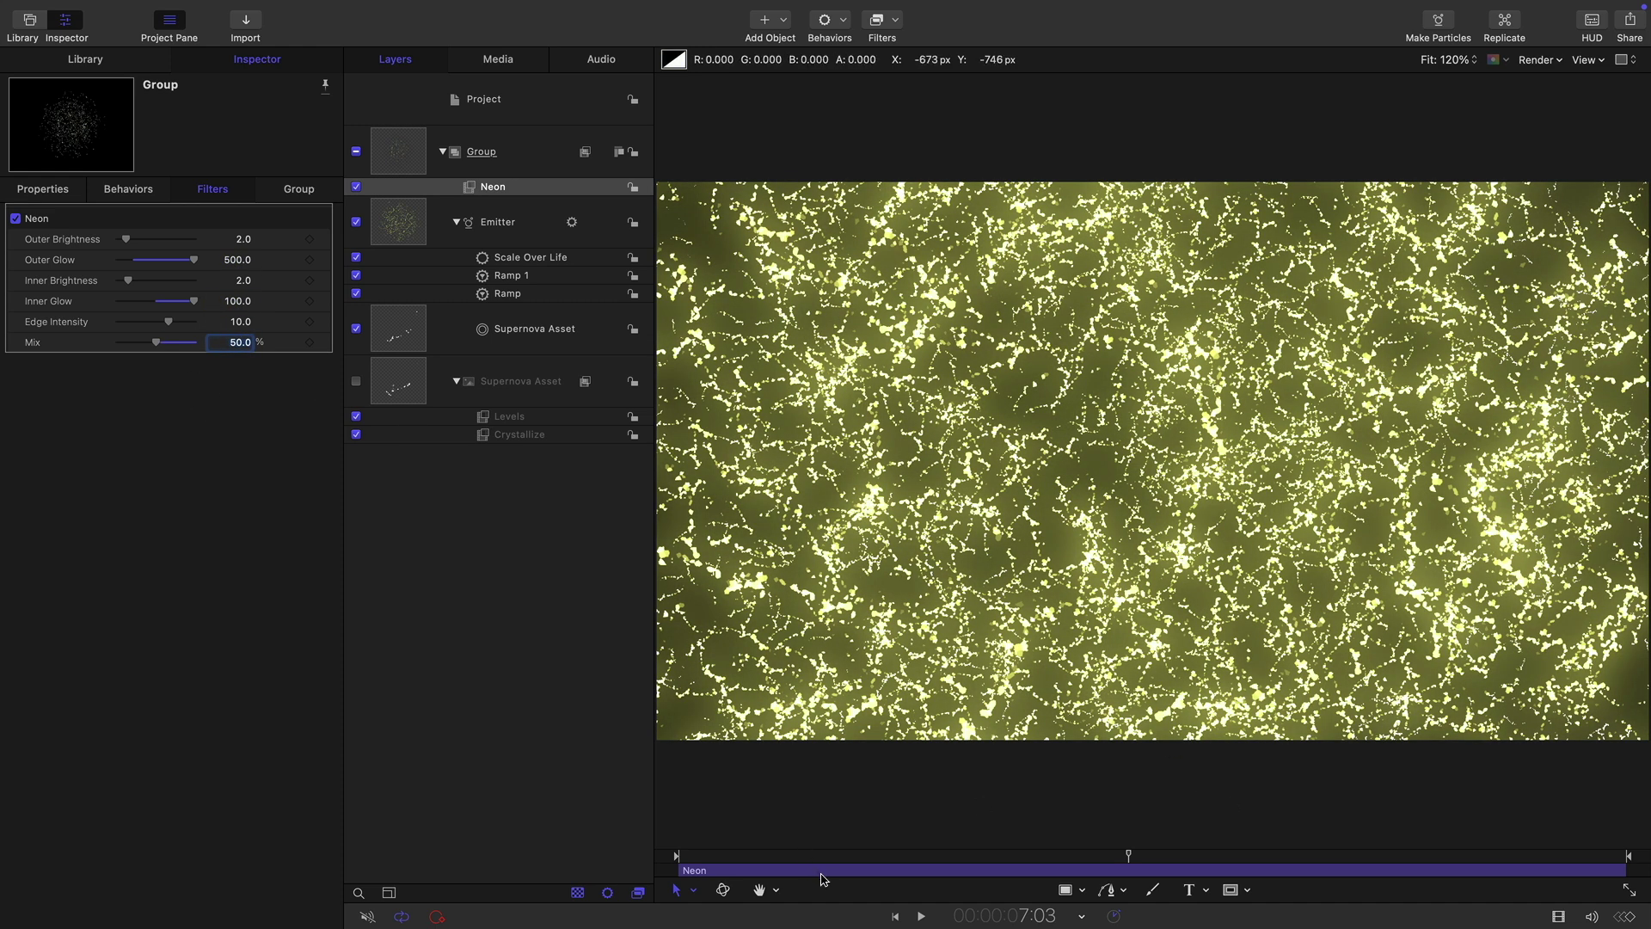
Preview the glowing particles, then deselect everything
left_click(921, 916)
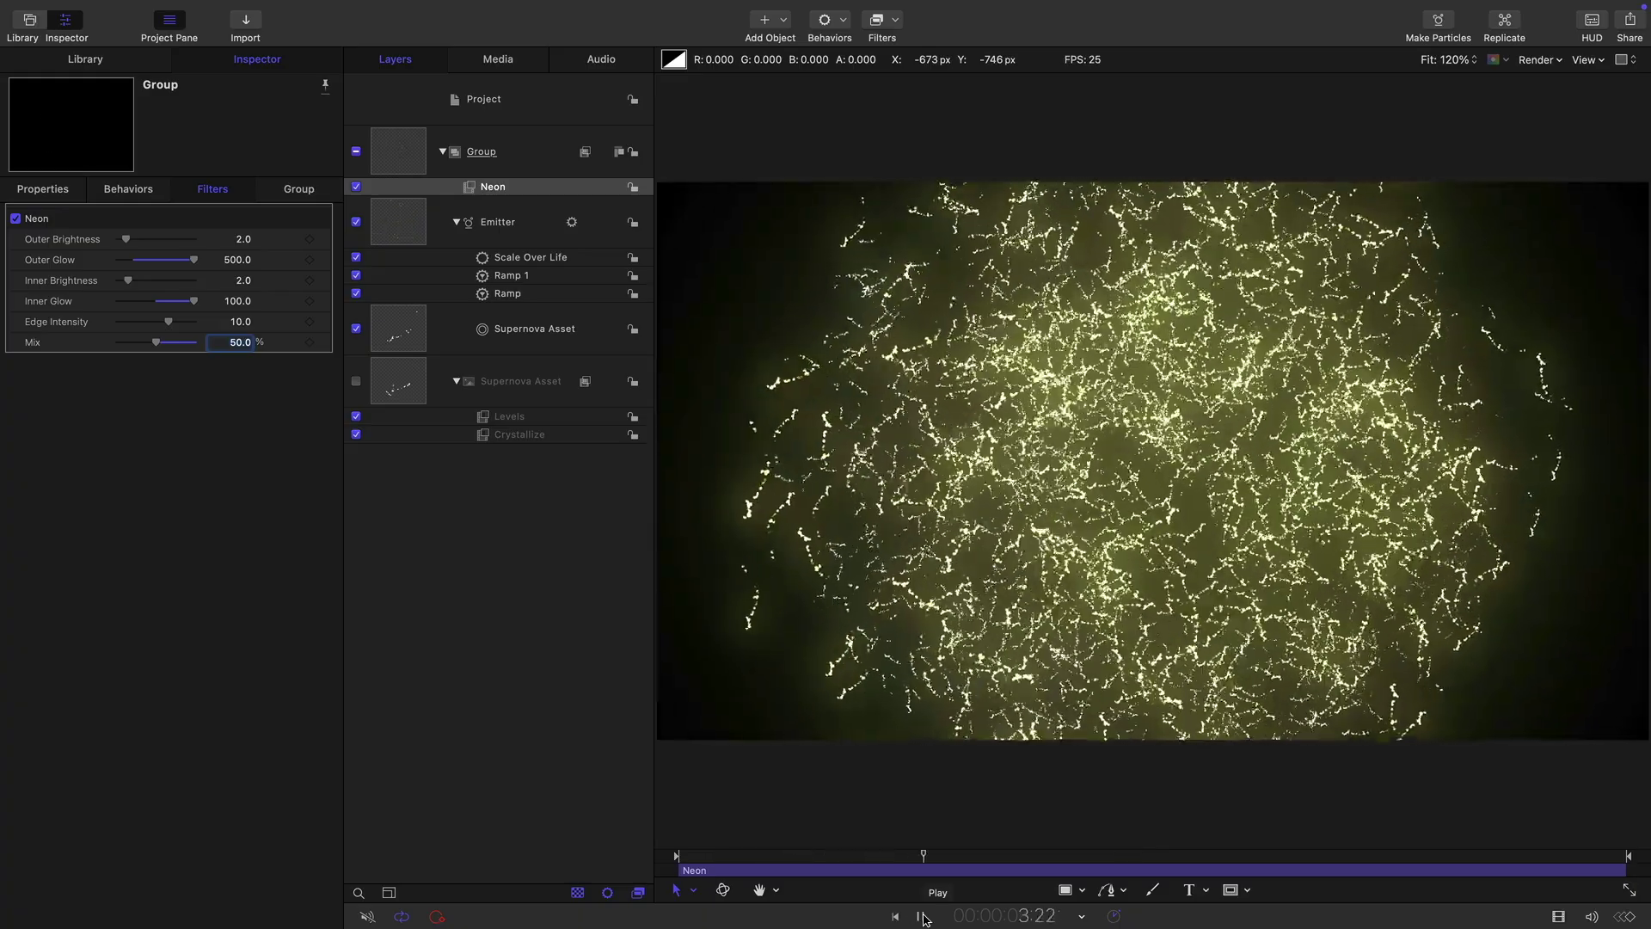
key("space")
key("super+shift+a")
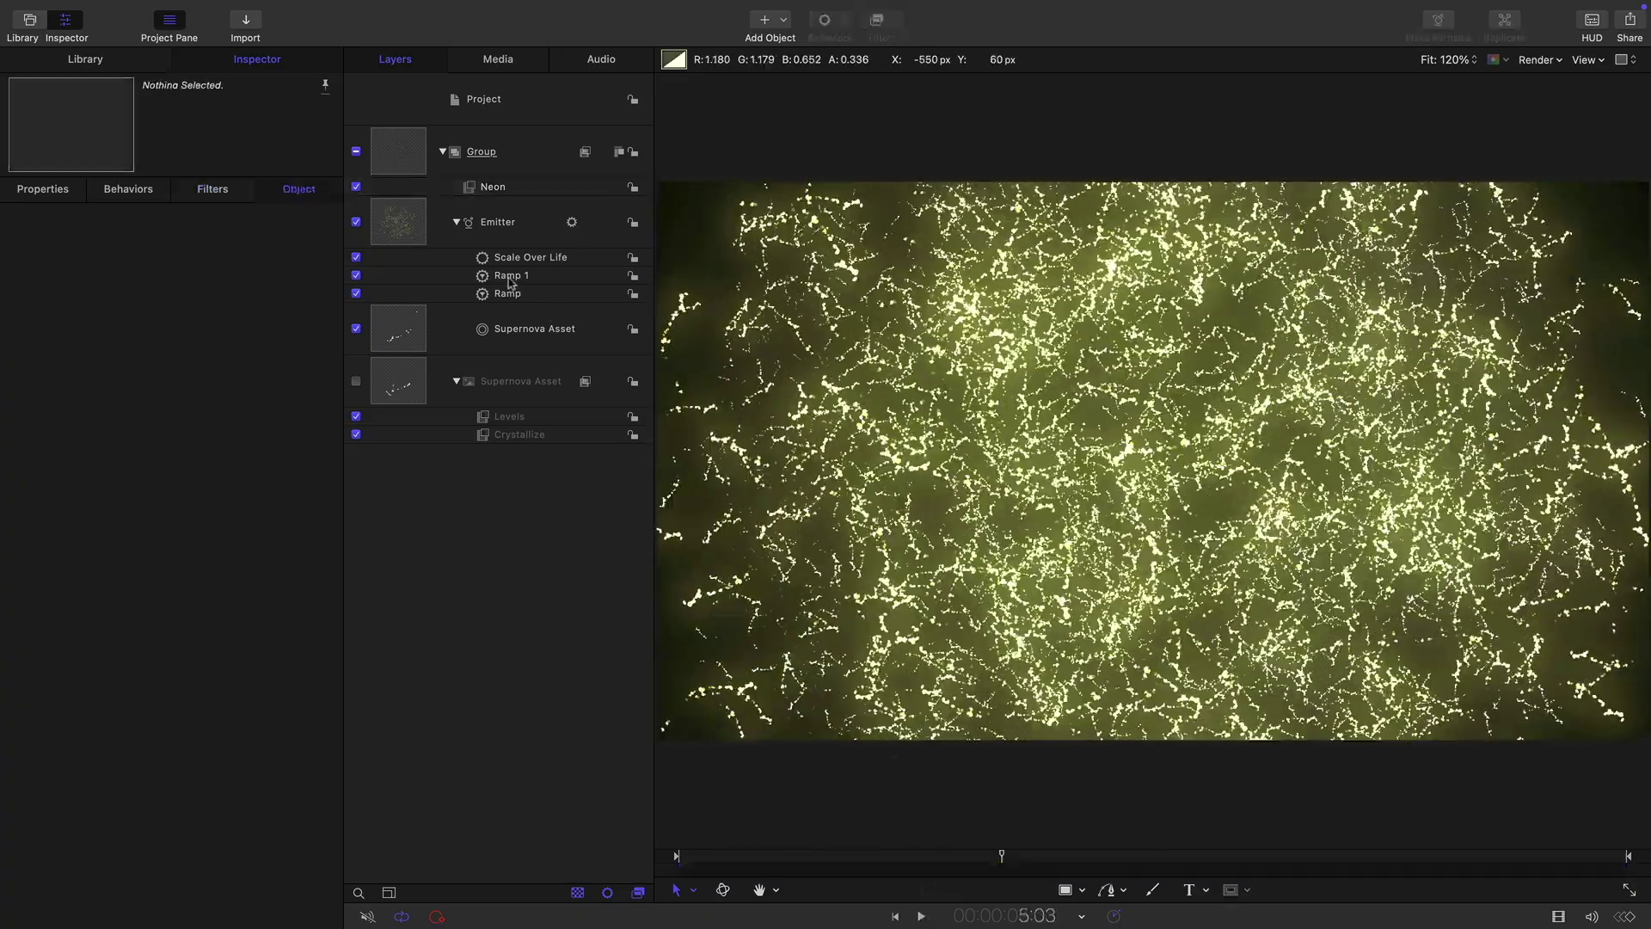
Add a Wriggle behavior to the Emitter's Y rotation
left_click(408, 221)
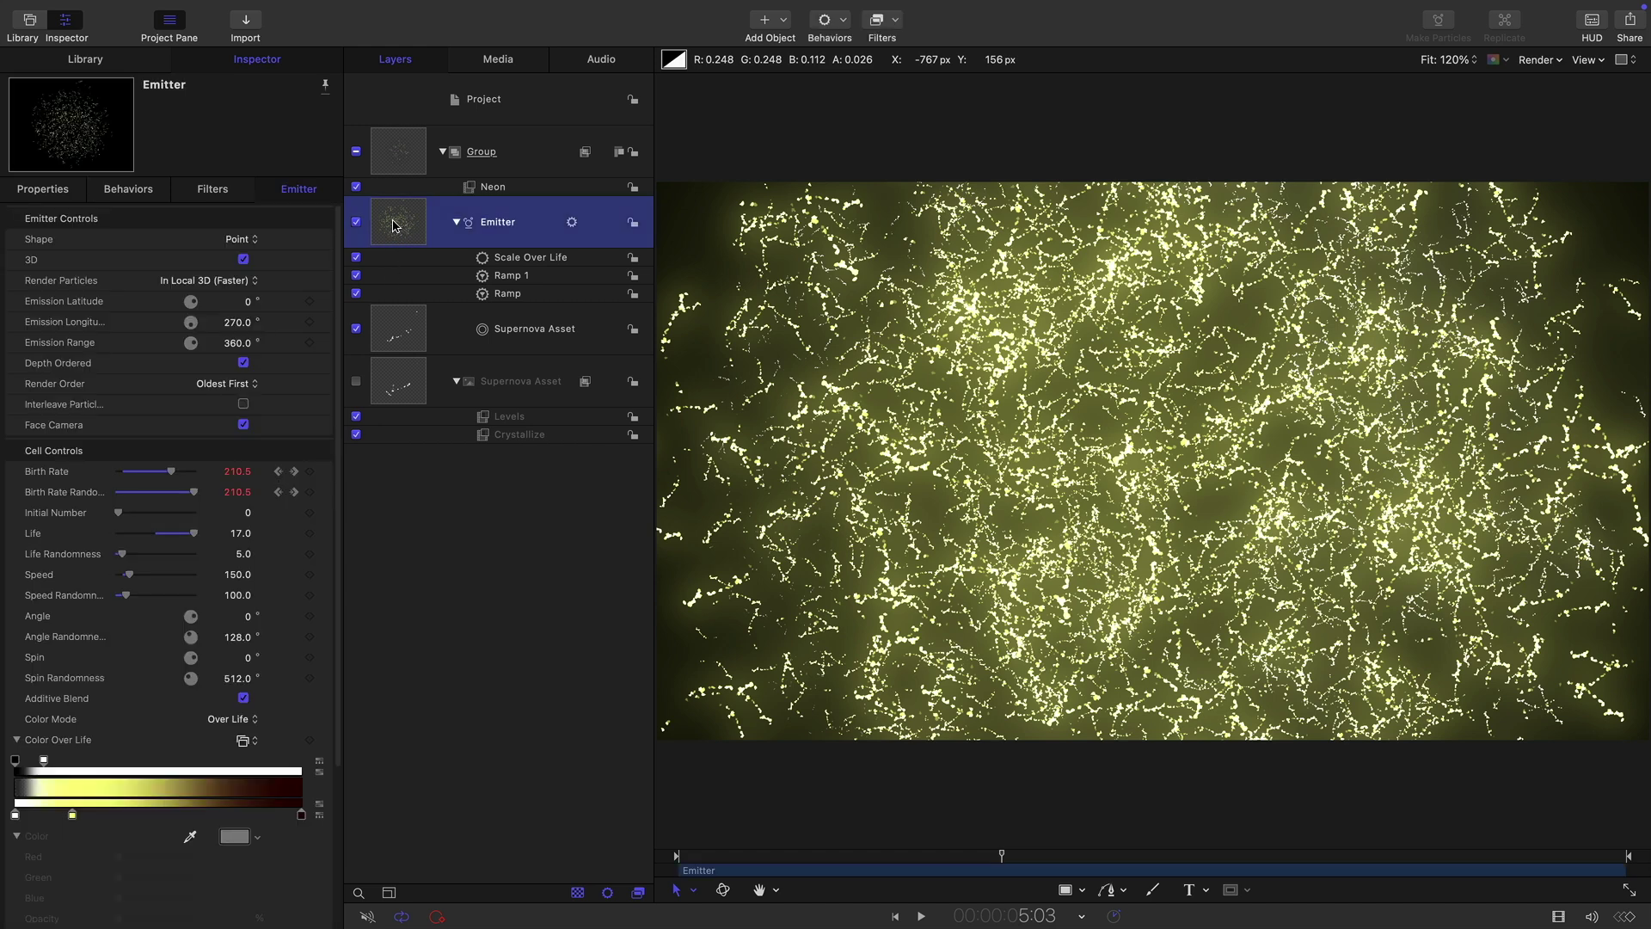
left_click(47, 189)
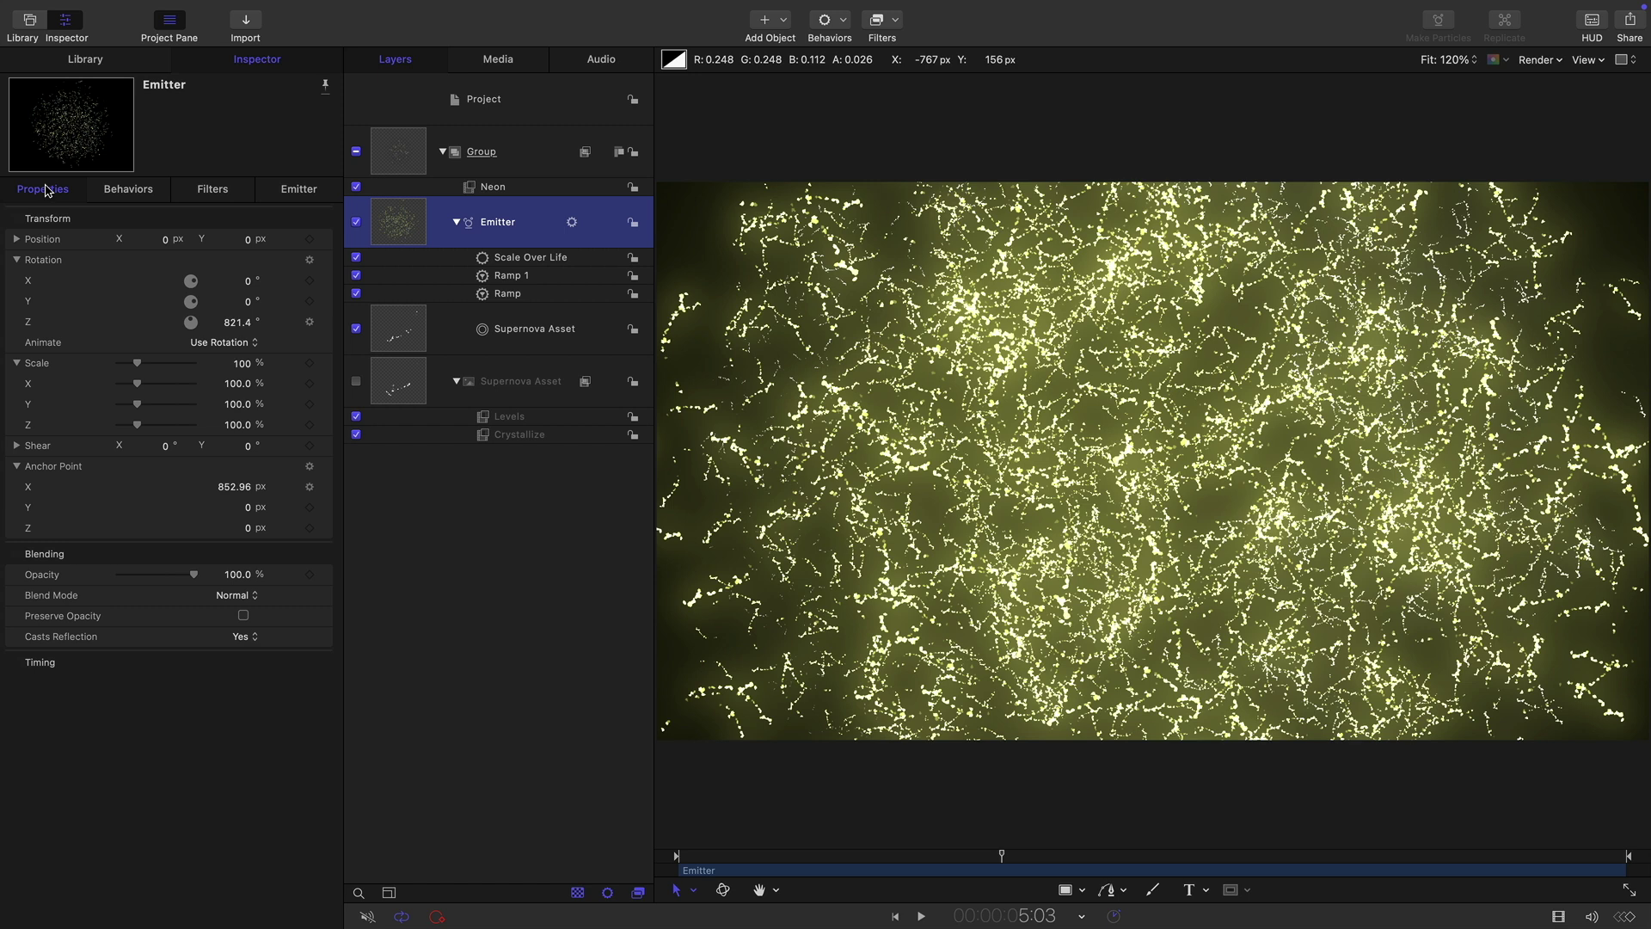
left_click(323, 300)
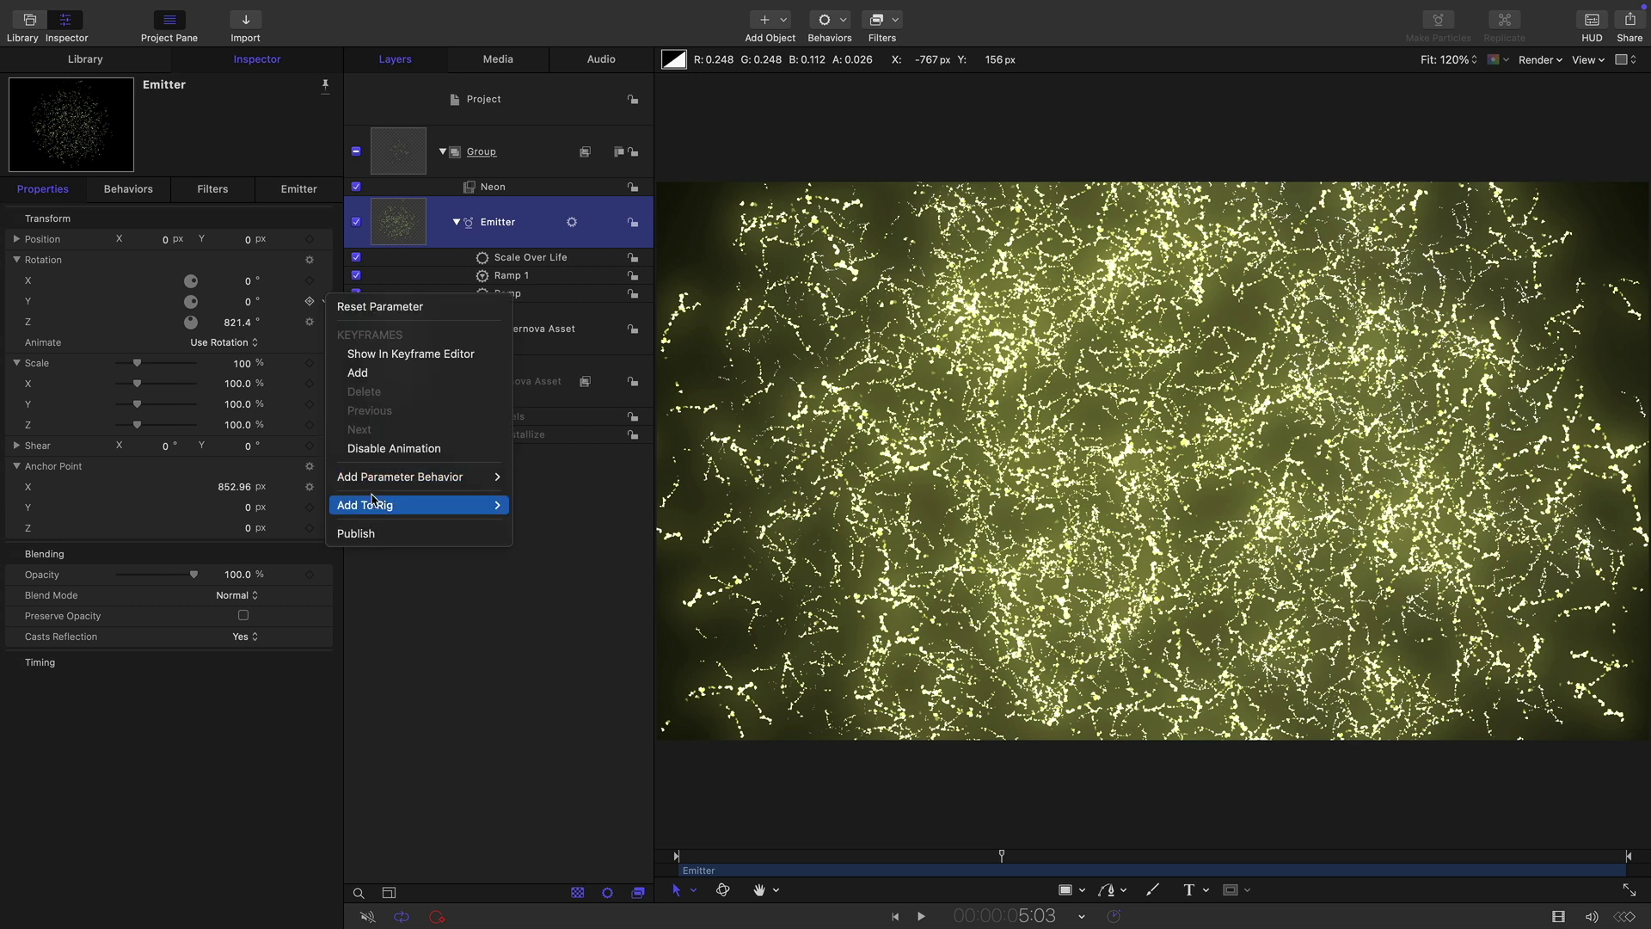
mouse_move(384, 484)
left_click(538, 779)
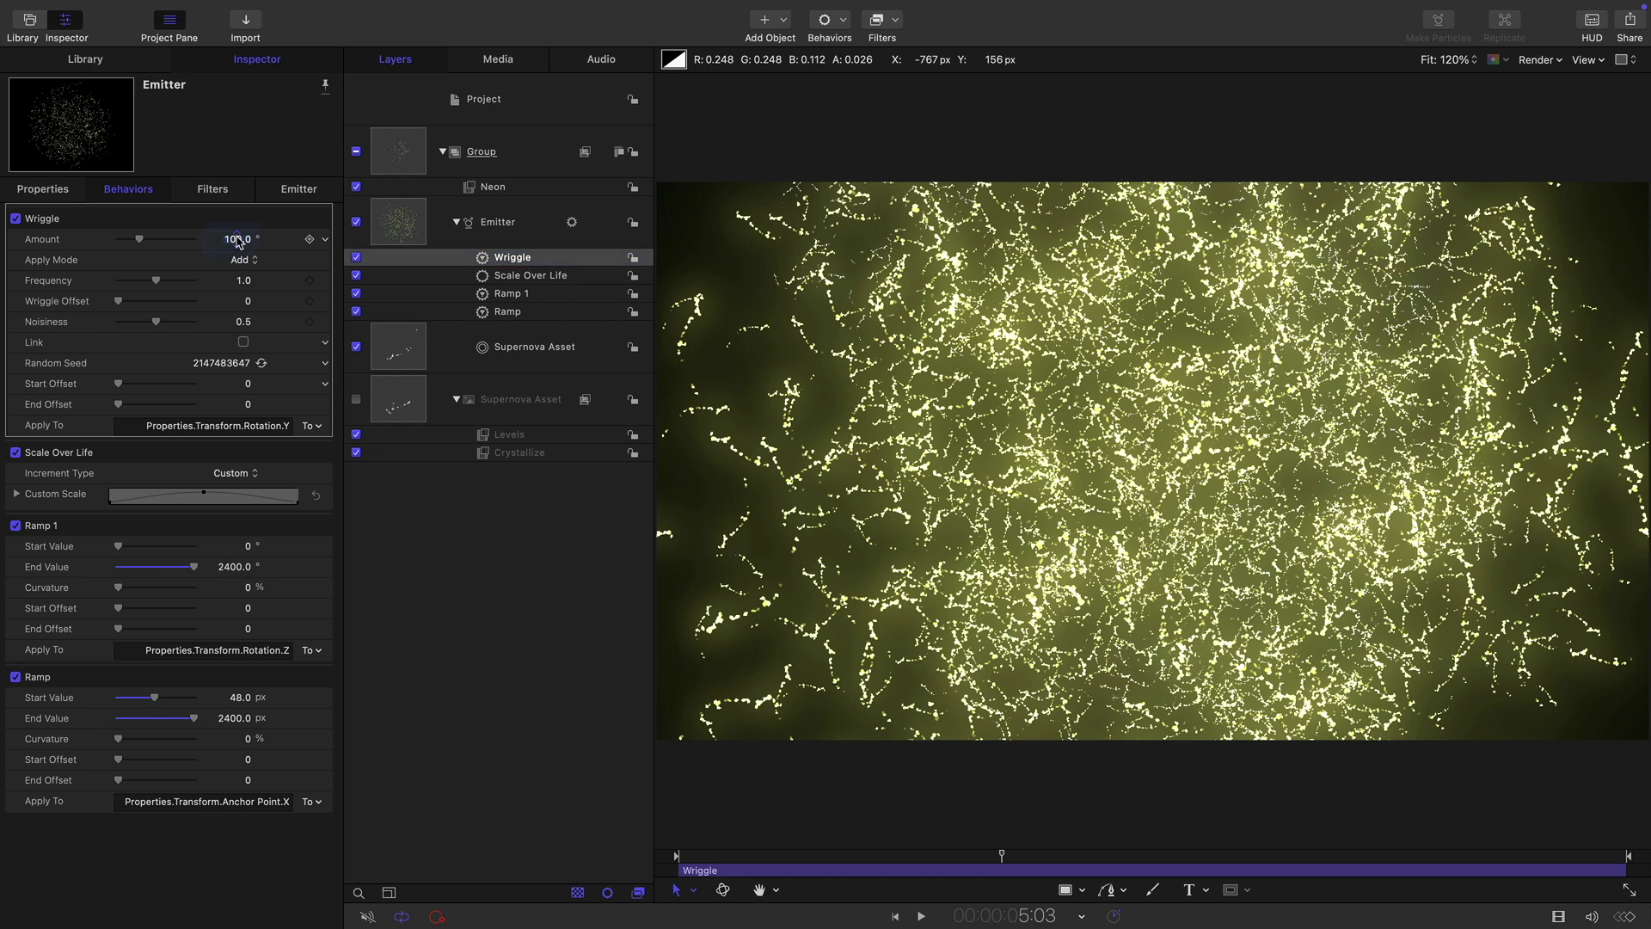
Set Wriggle Amount 90, Apply Mode Add and Subtract, Frequency 2 and Noisiness 0
double_click(237, 239)
type("90")
key("Return")
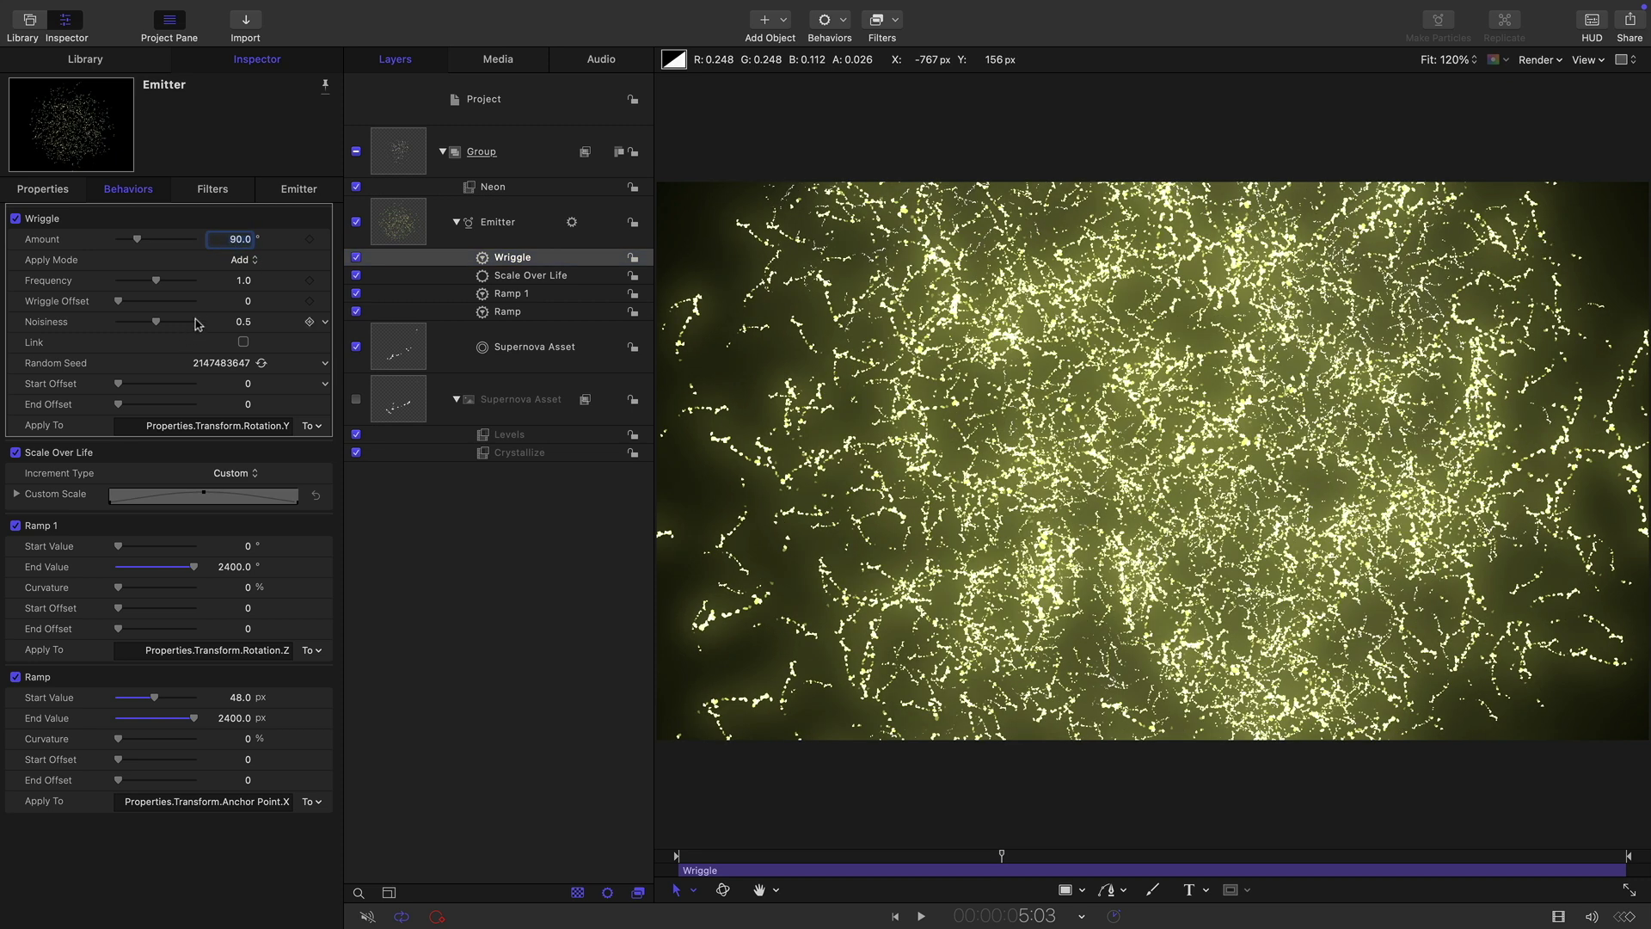
left_click(249, 262)
left_click(258, 319)
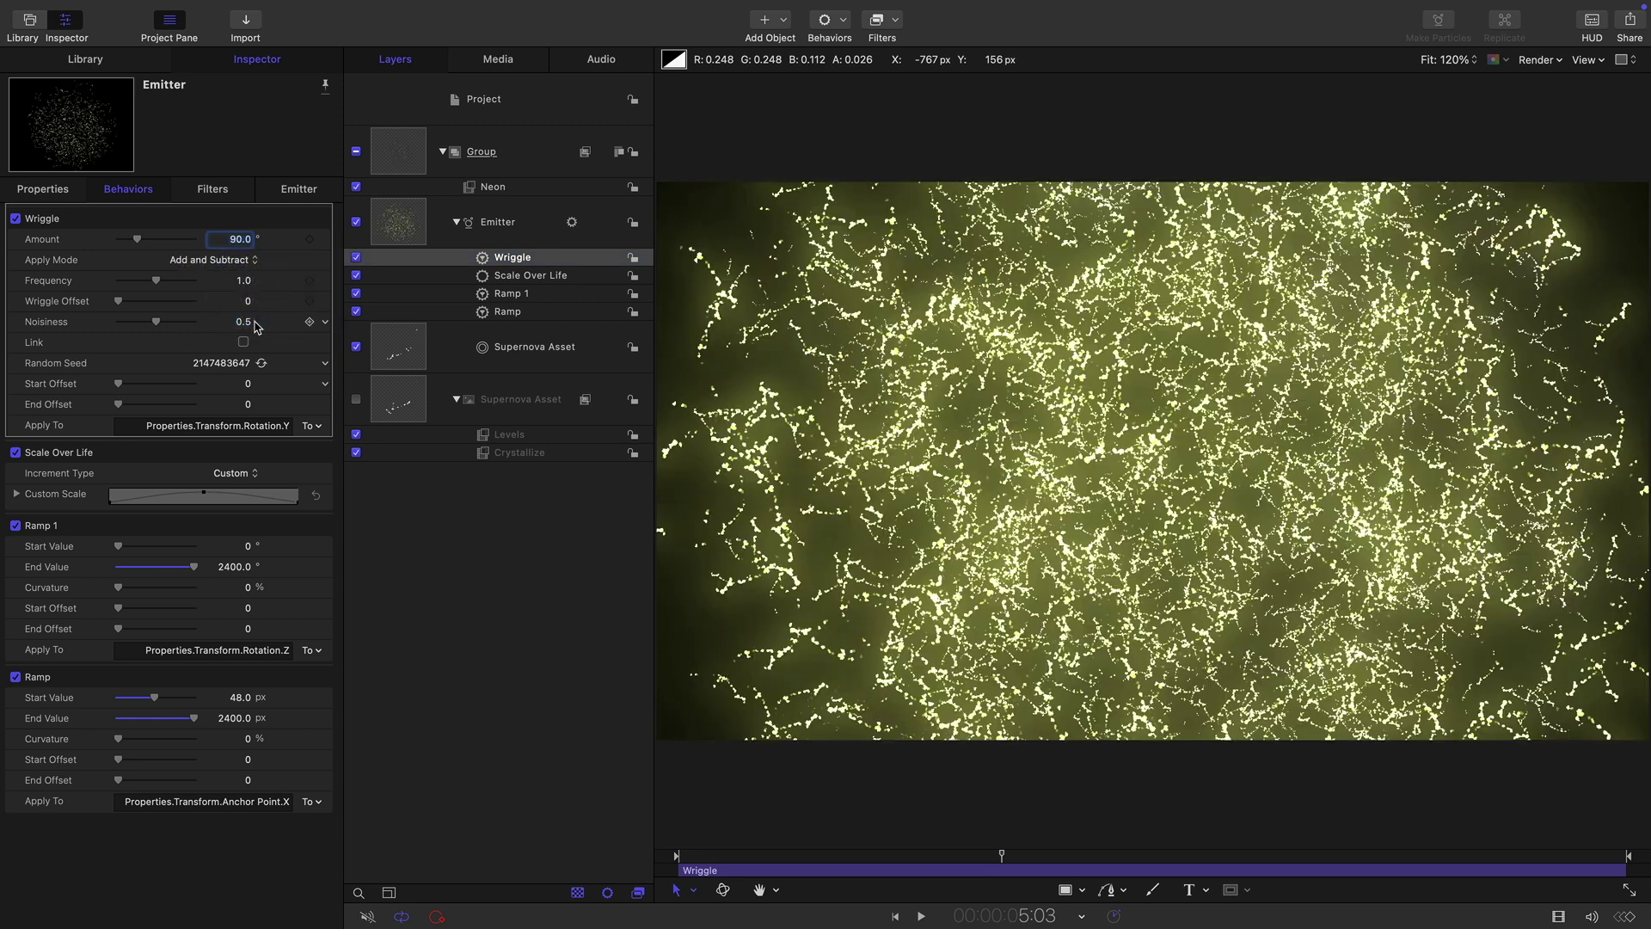
double_click(241, 280)
type("2")
key("Return")
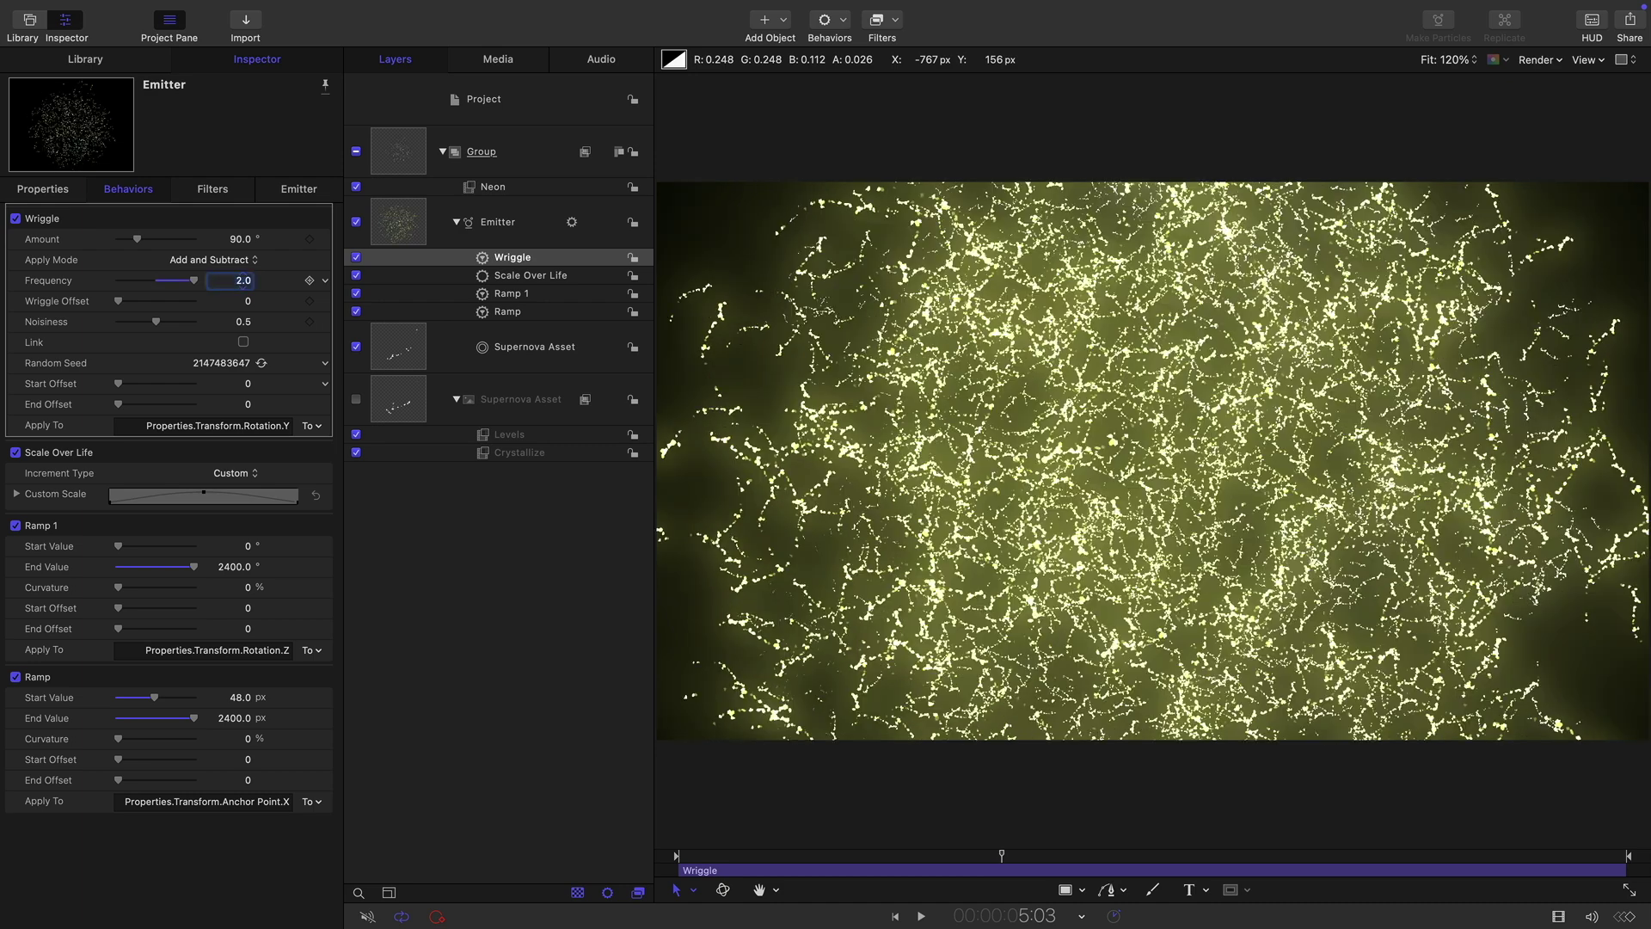
left_click_drag(157, 321, 2, 307)
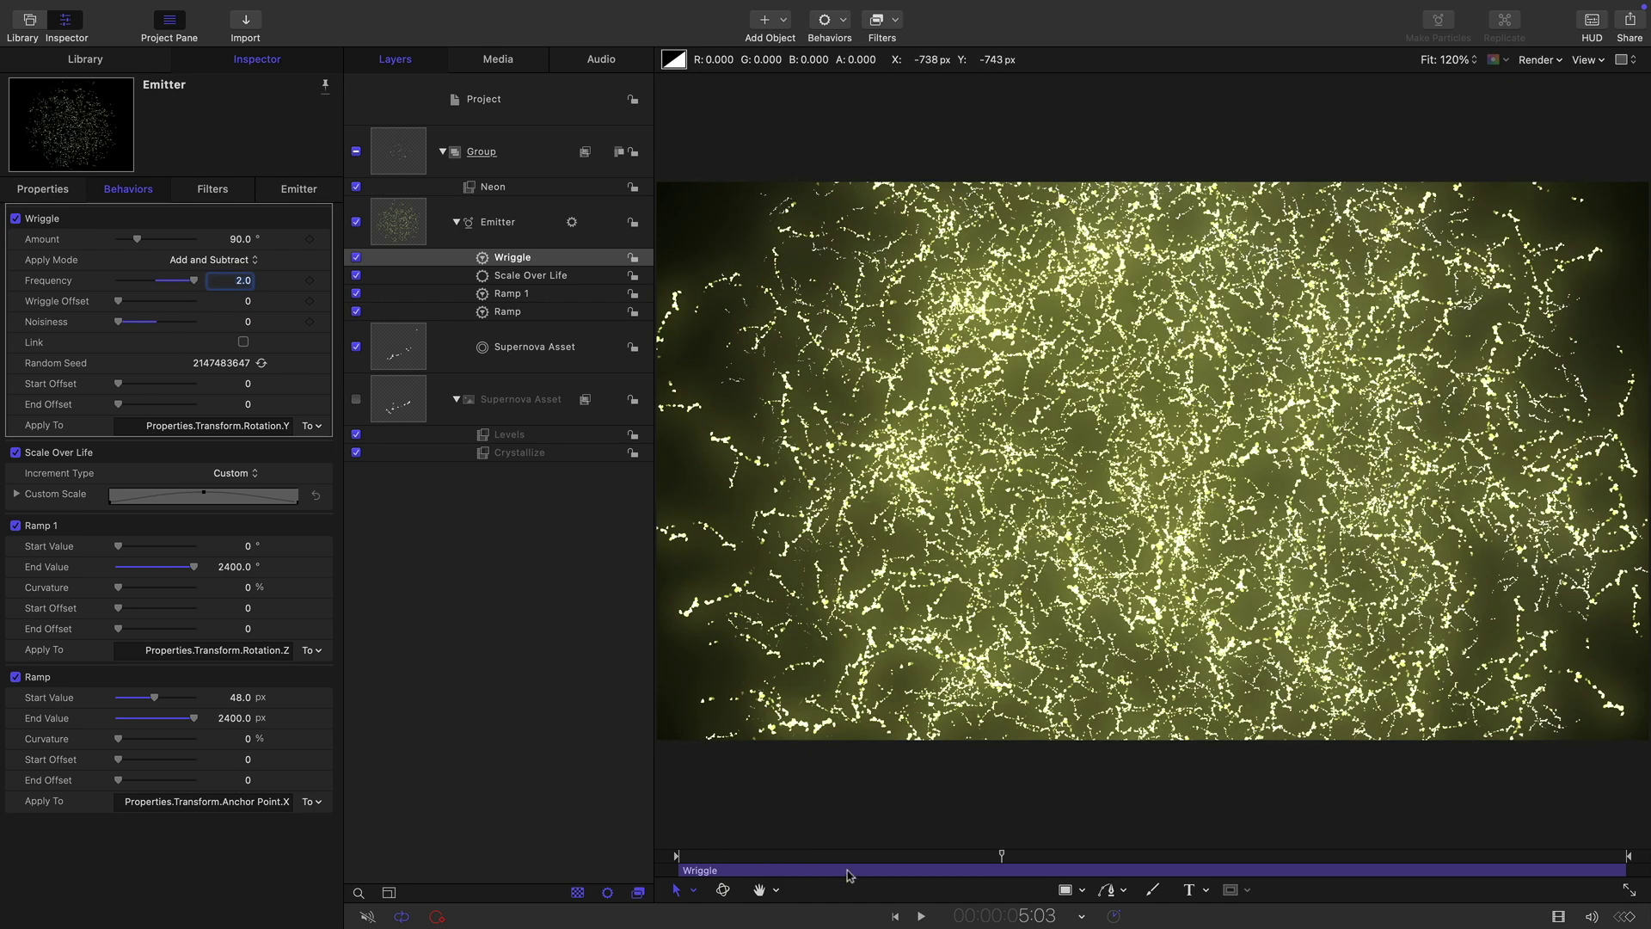
Play the wriggling emitter from the start to preview it
left_click(895, 916)
left_click(920, 917)
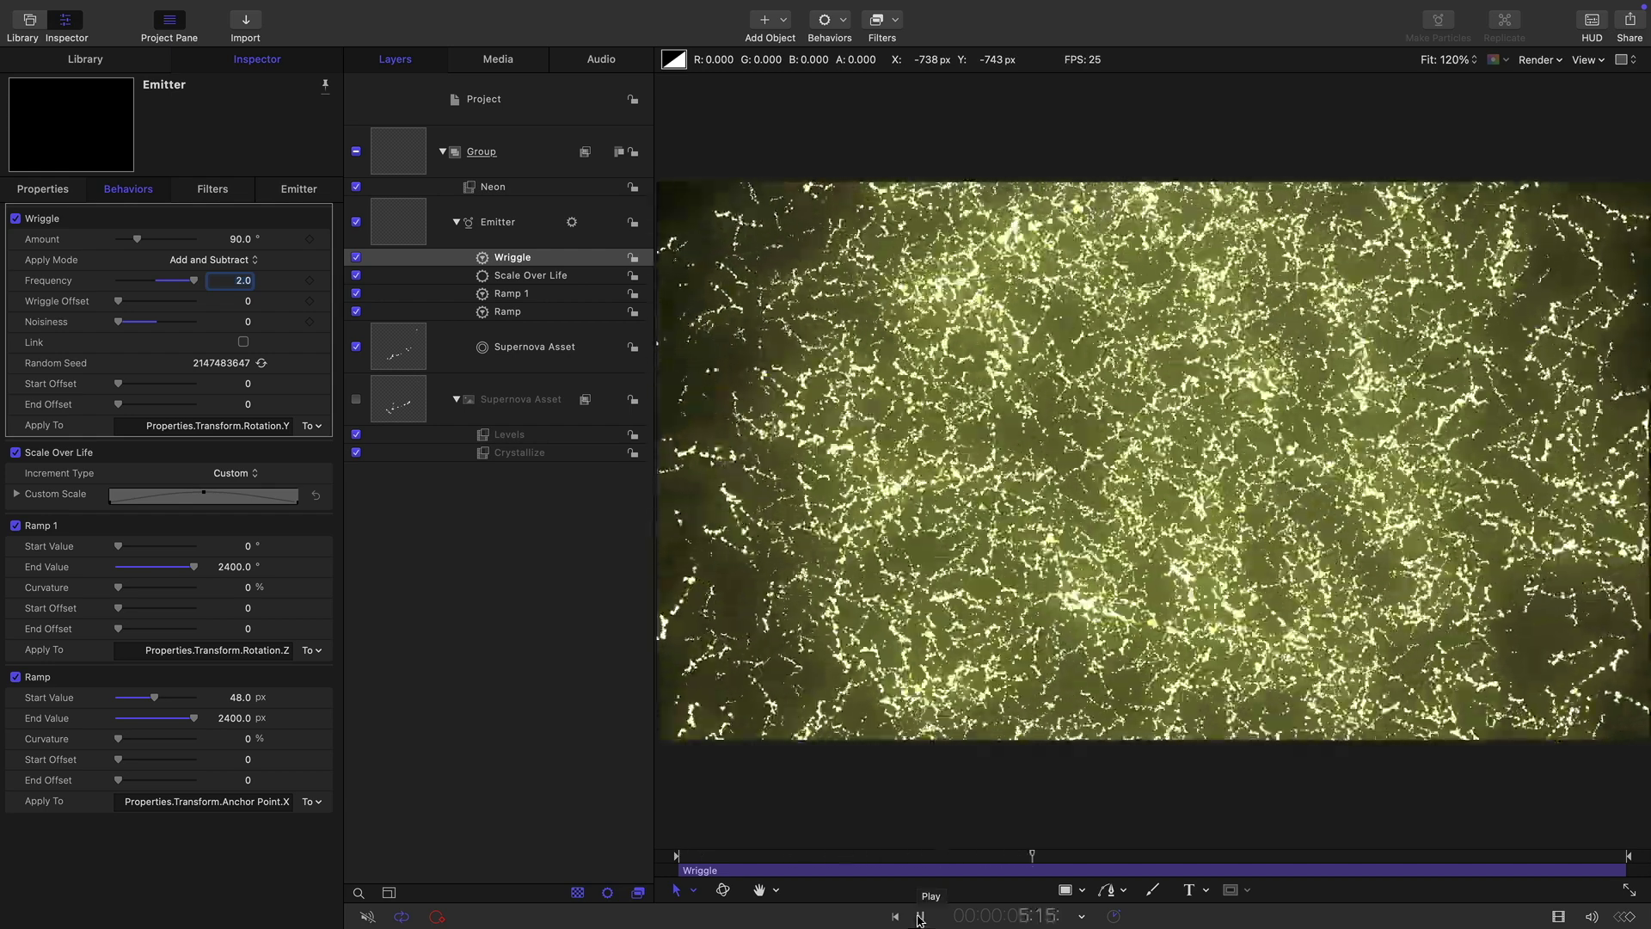
left_click(921, 917)
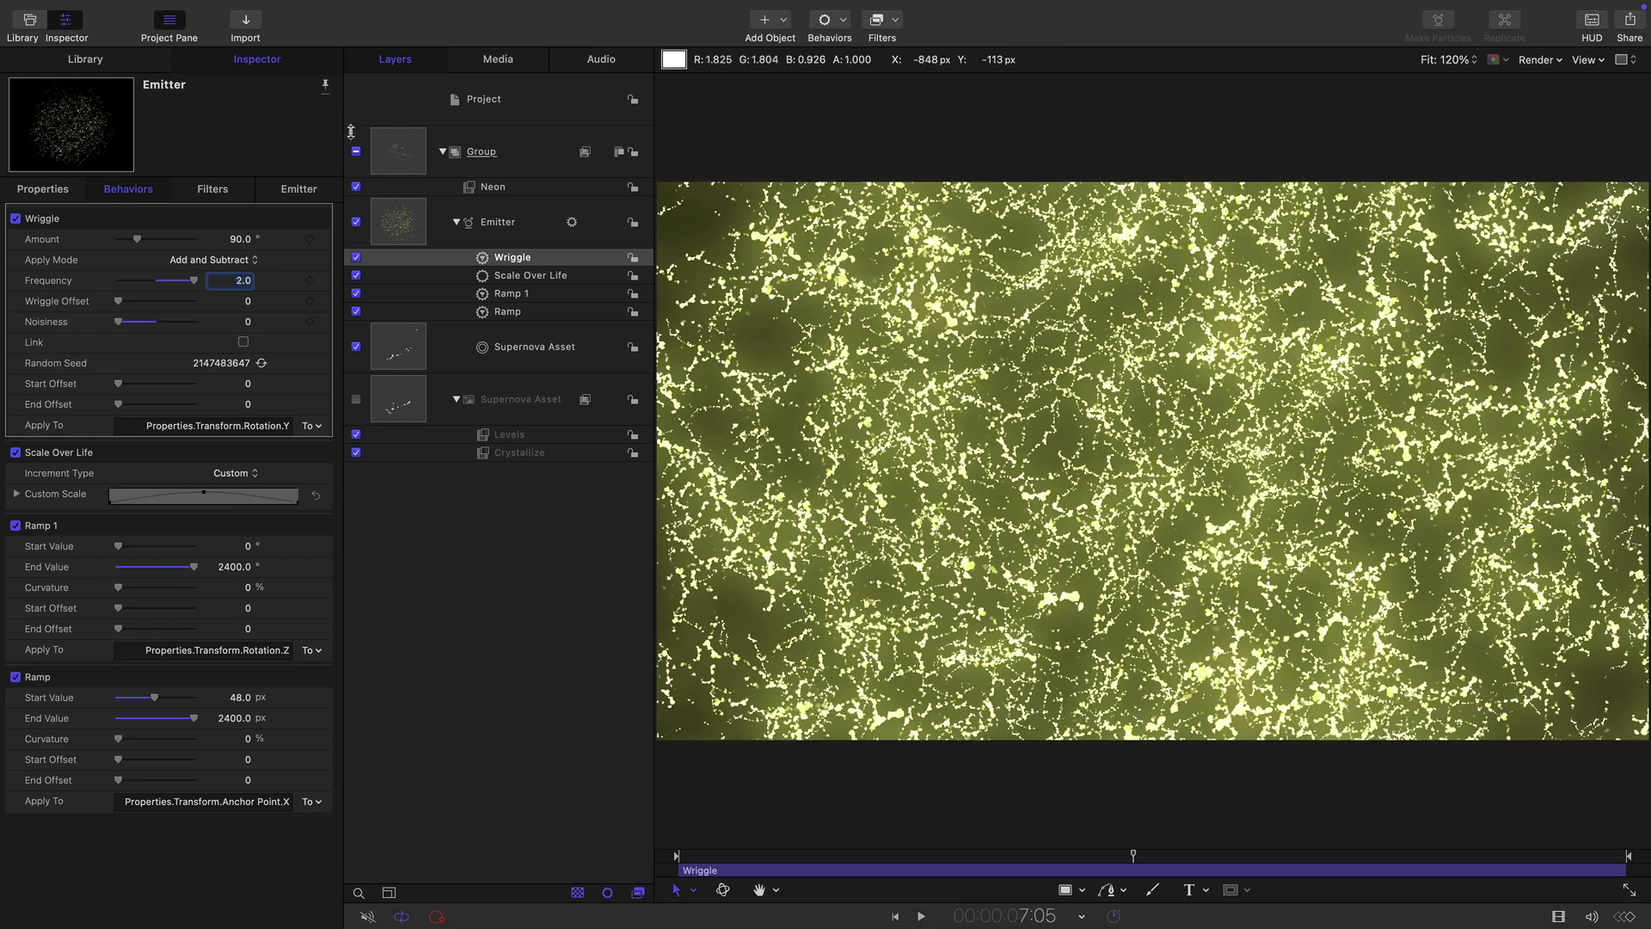
Duplicate the Emitter and generate a new Wriggle random seed for the copy
left_click(404, 220)
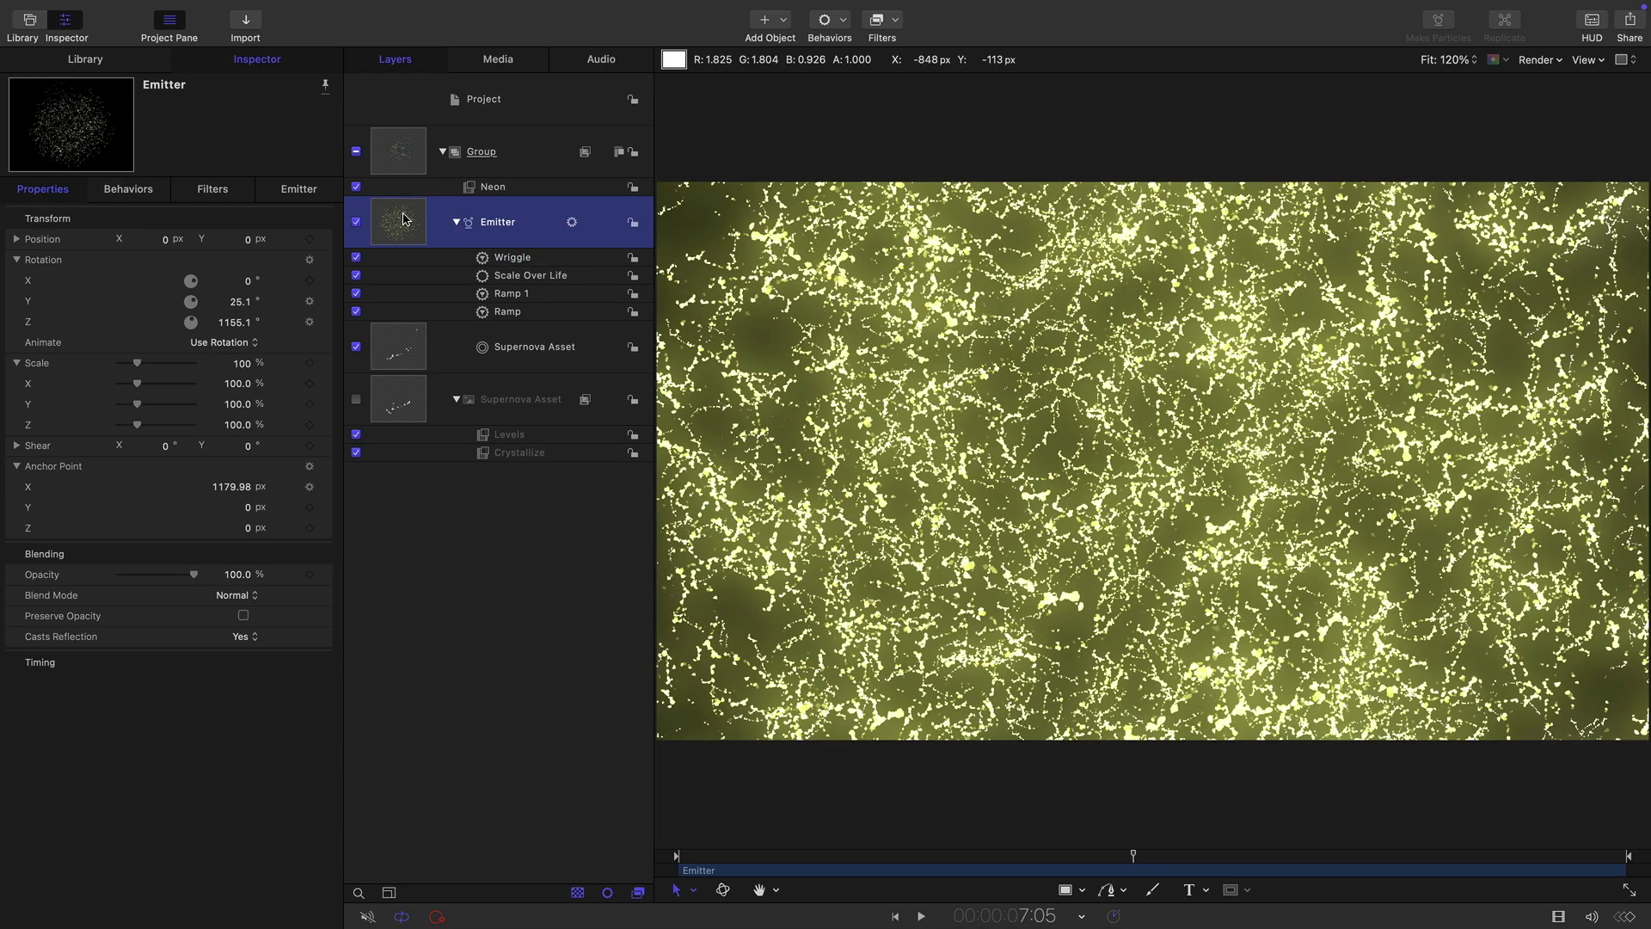
right_click(404, 221)
left_click(460, 277)
key("Down")
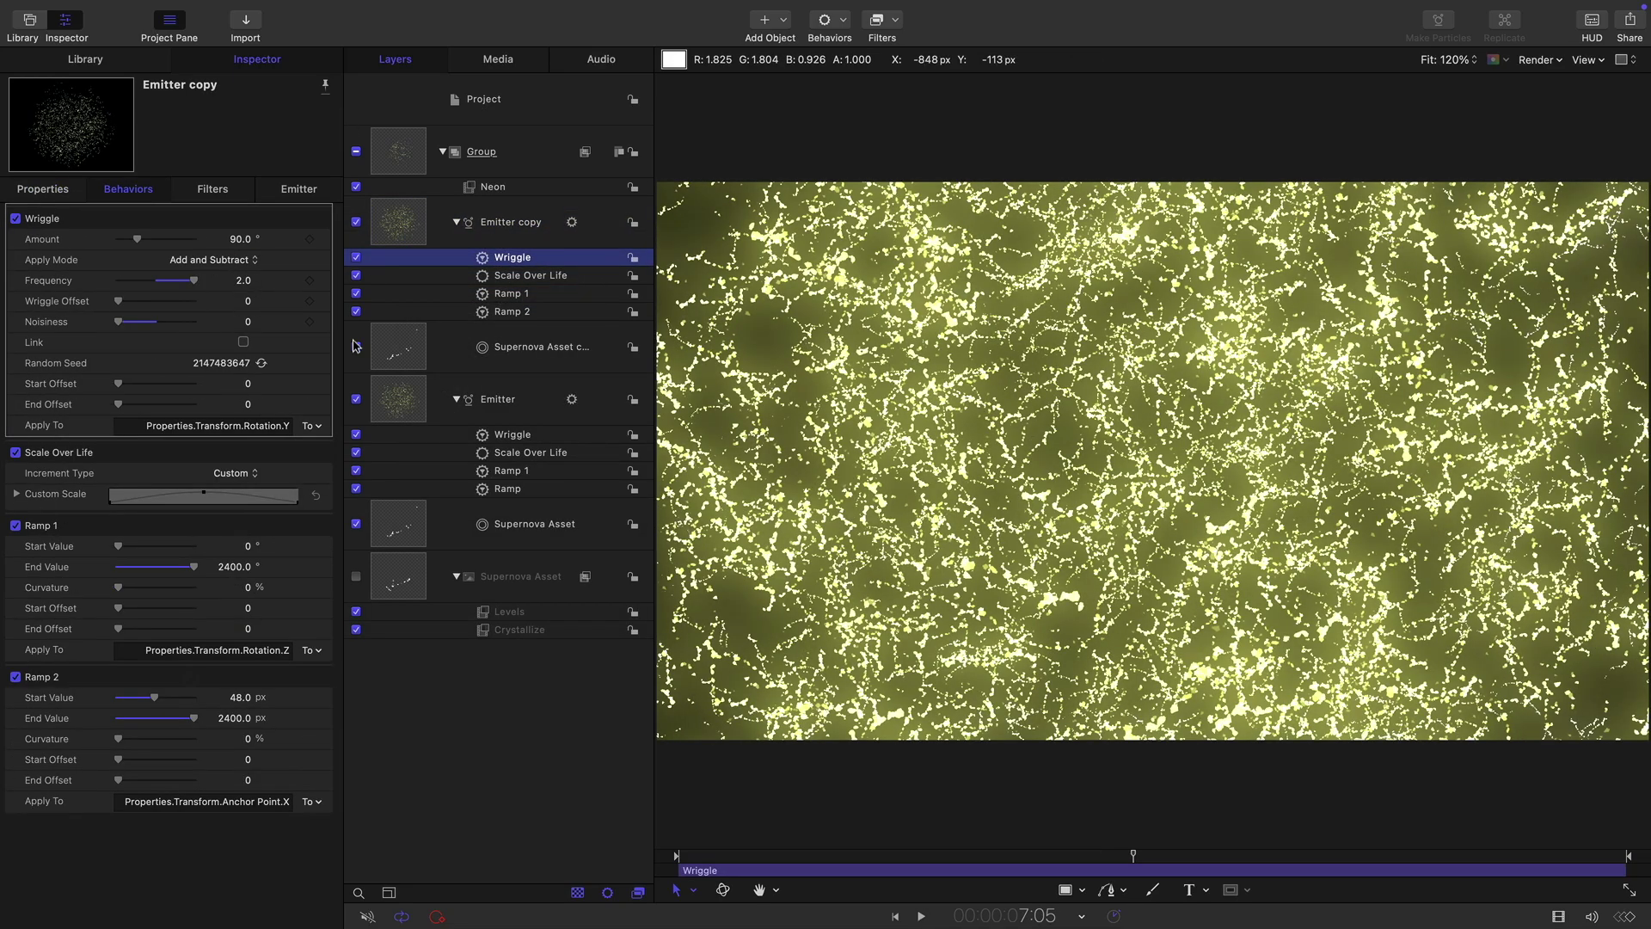
left_click(263, 364)
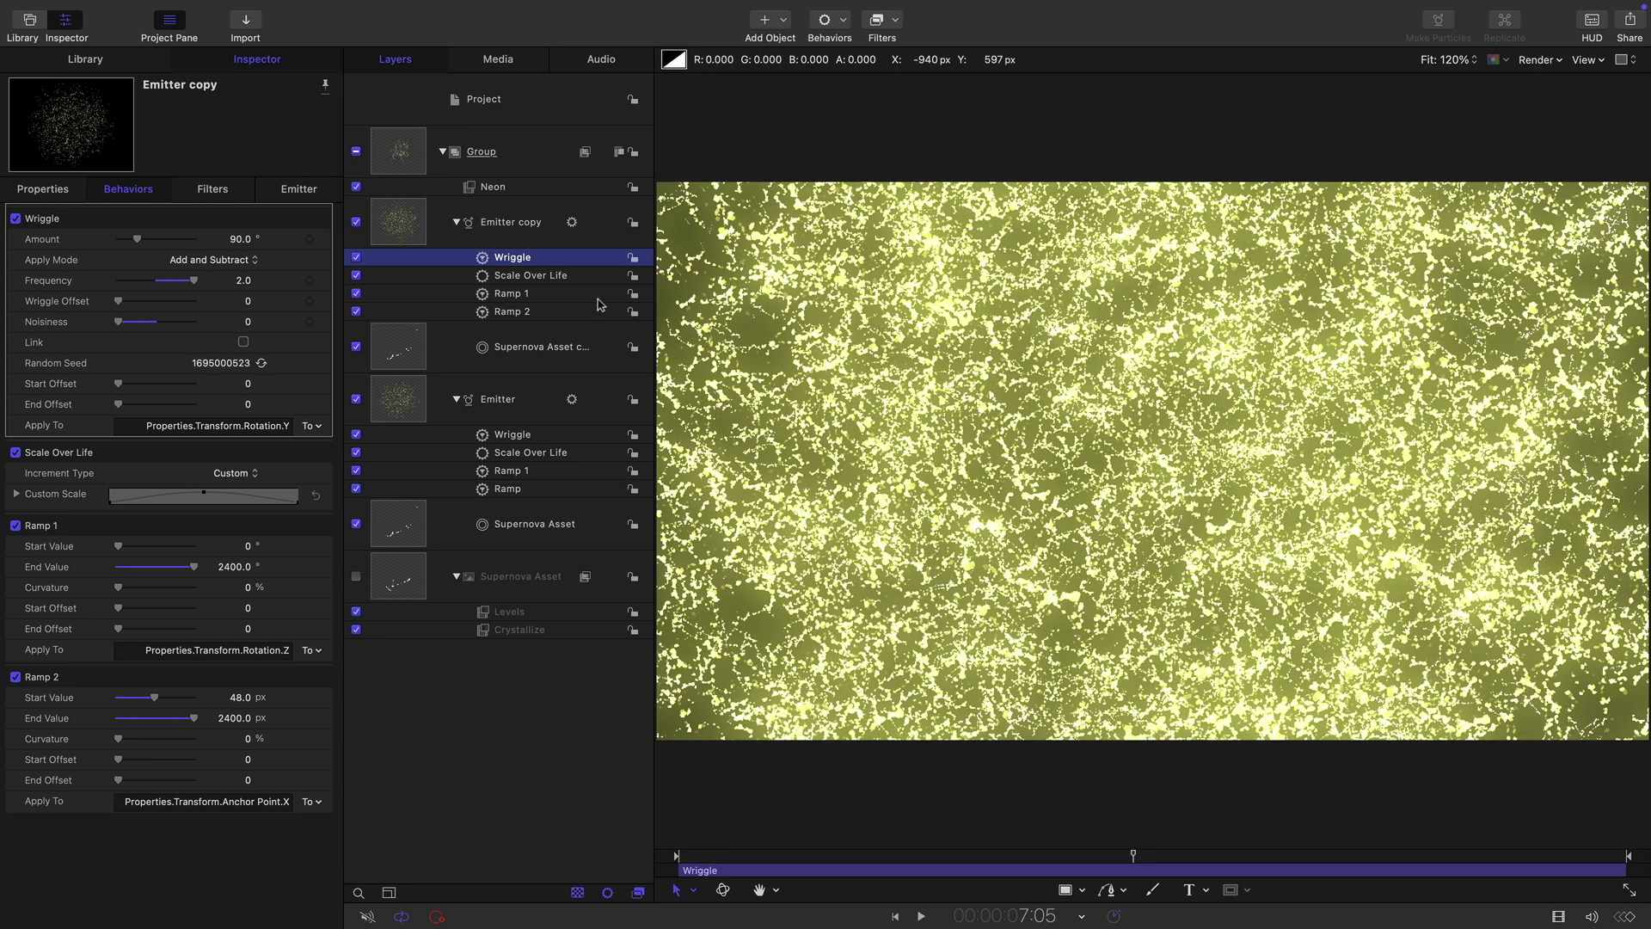
Generate a new particle Random Seed in the copy's Emitter settings
left_click(410, 227)
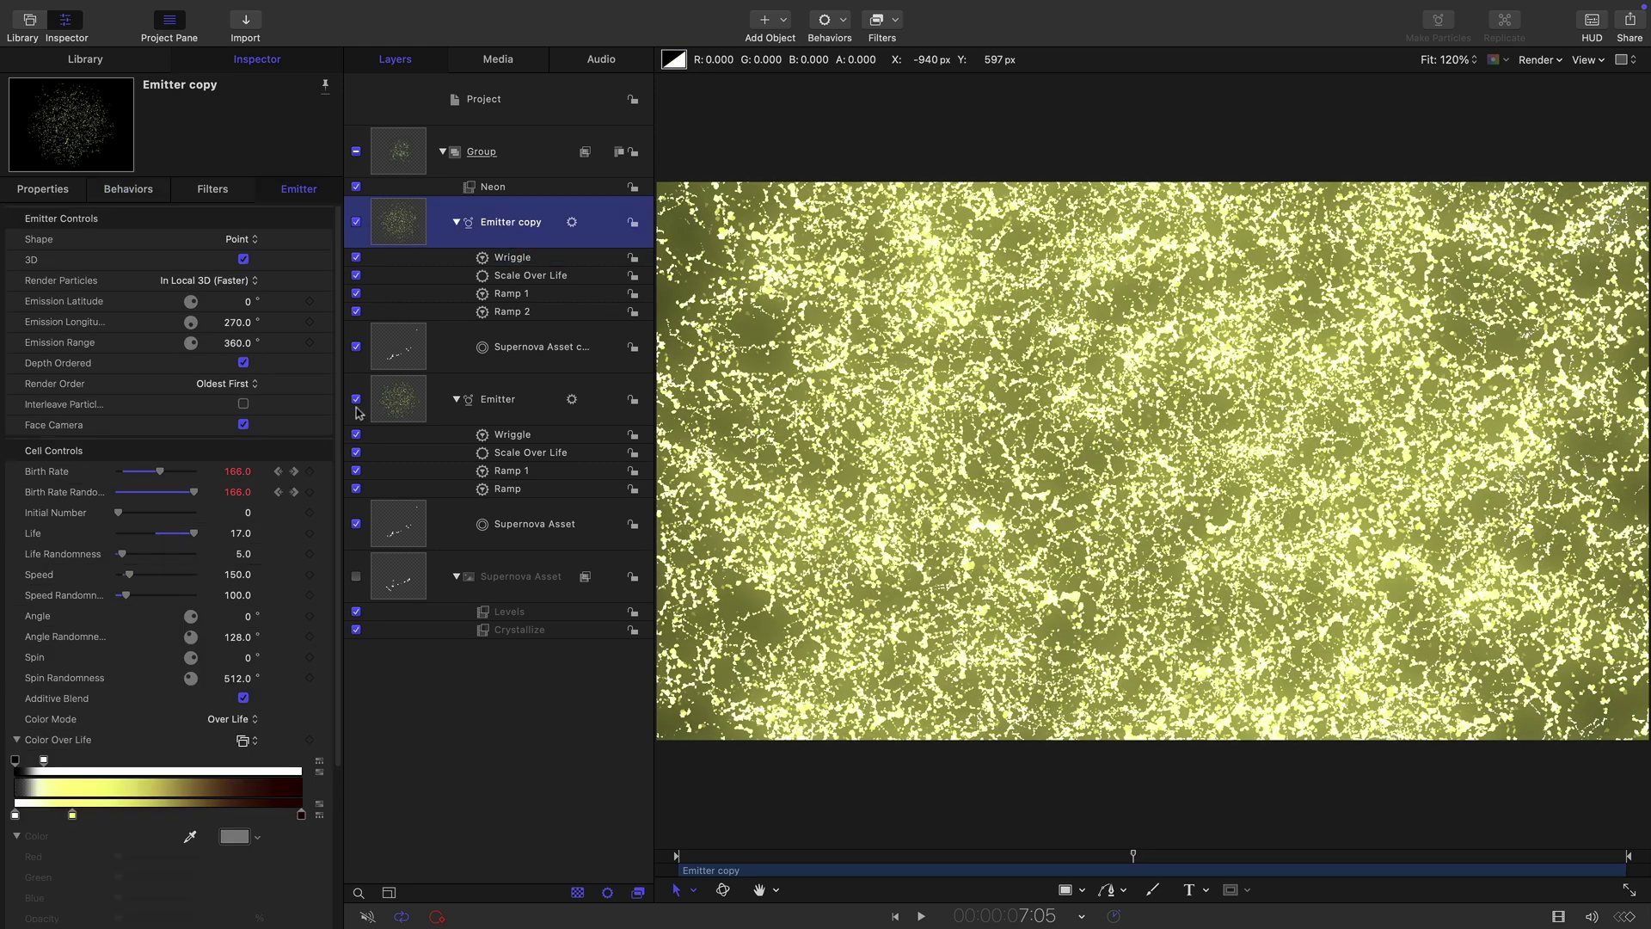
scroll(333, 536, "down", 5)
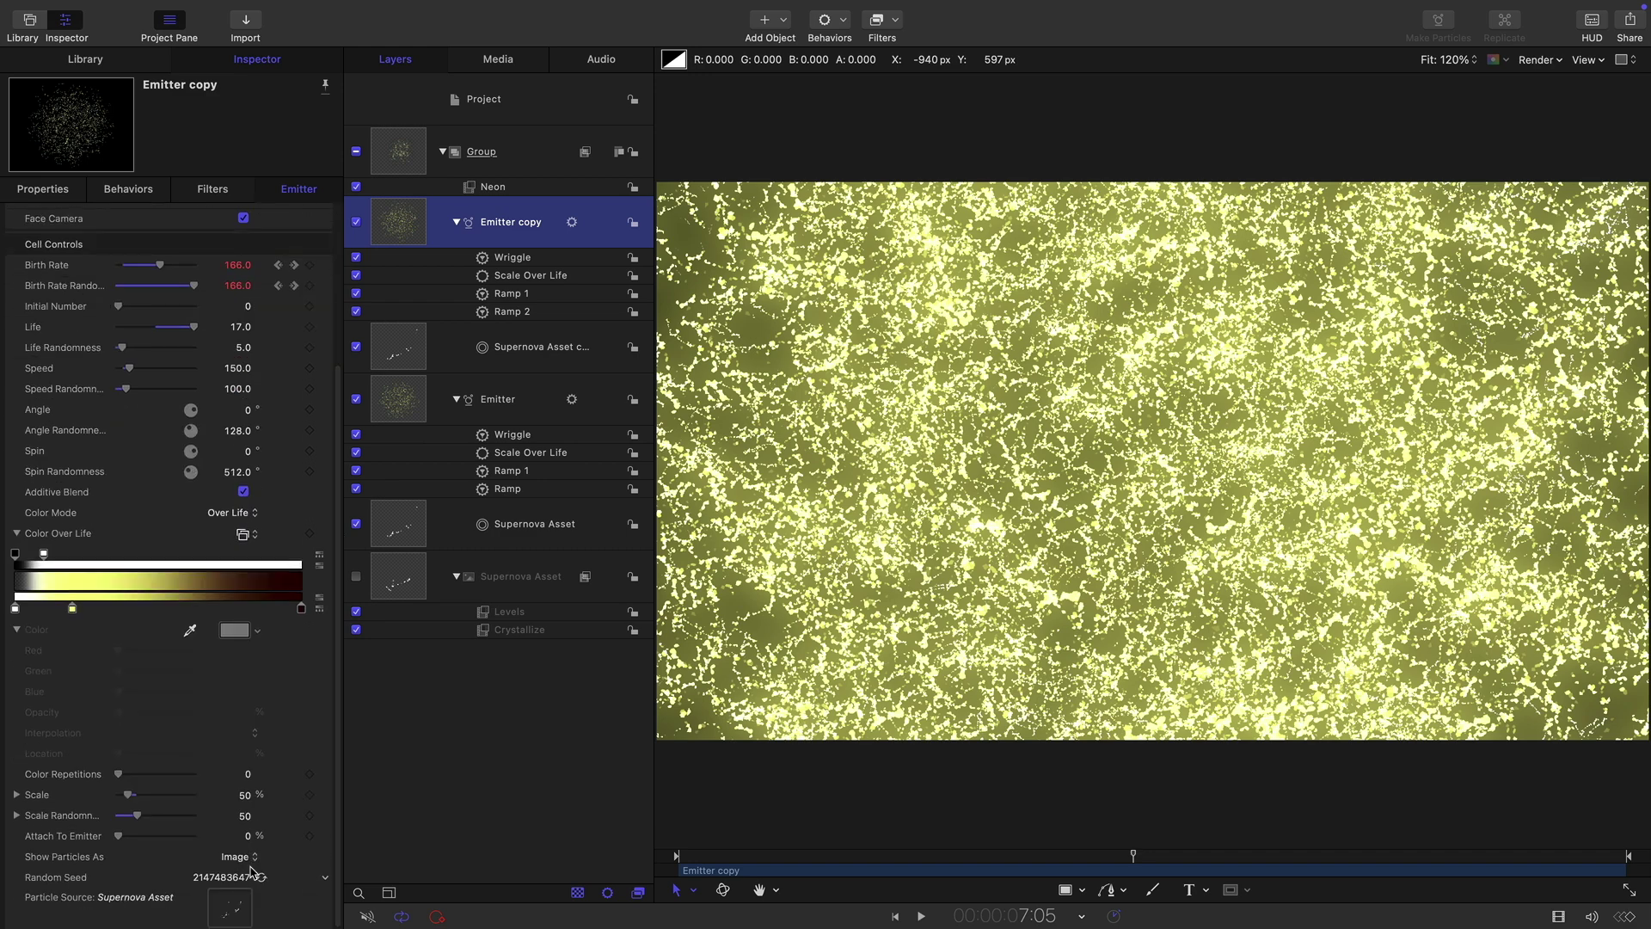
left_click(261, 877)
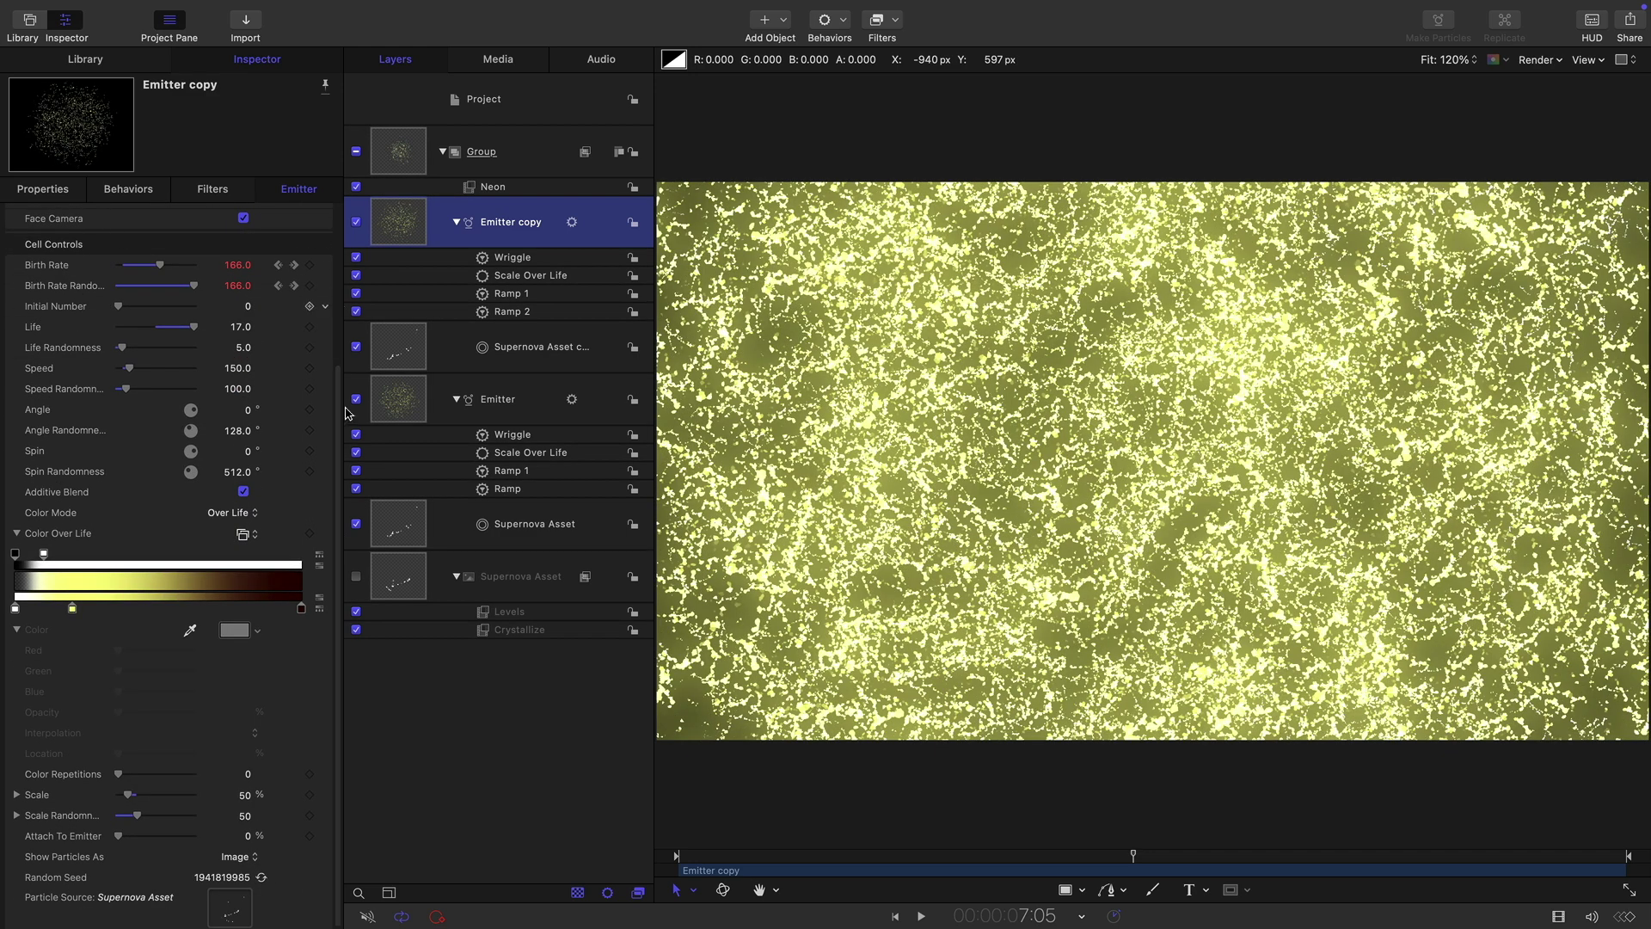
left_click(241, 327)
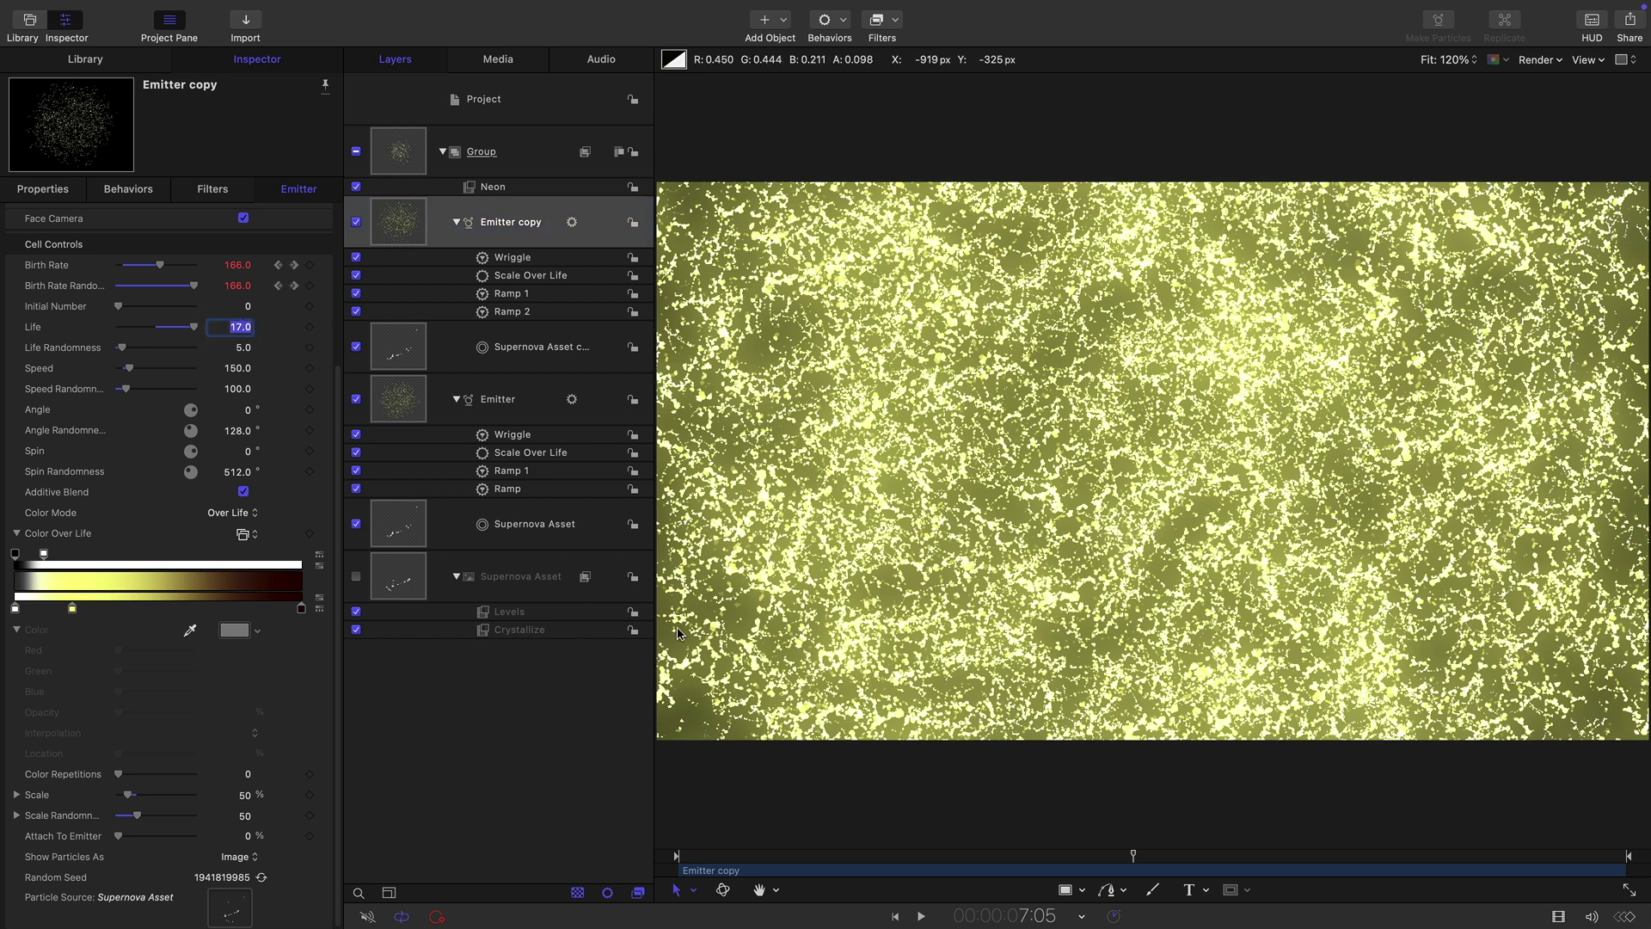
Set the copy's Life to 15 and make its 20% colour stop light blue (R 0.45, G 0.75, B 1.0)
type("15")
key("Return")
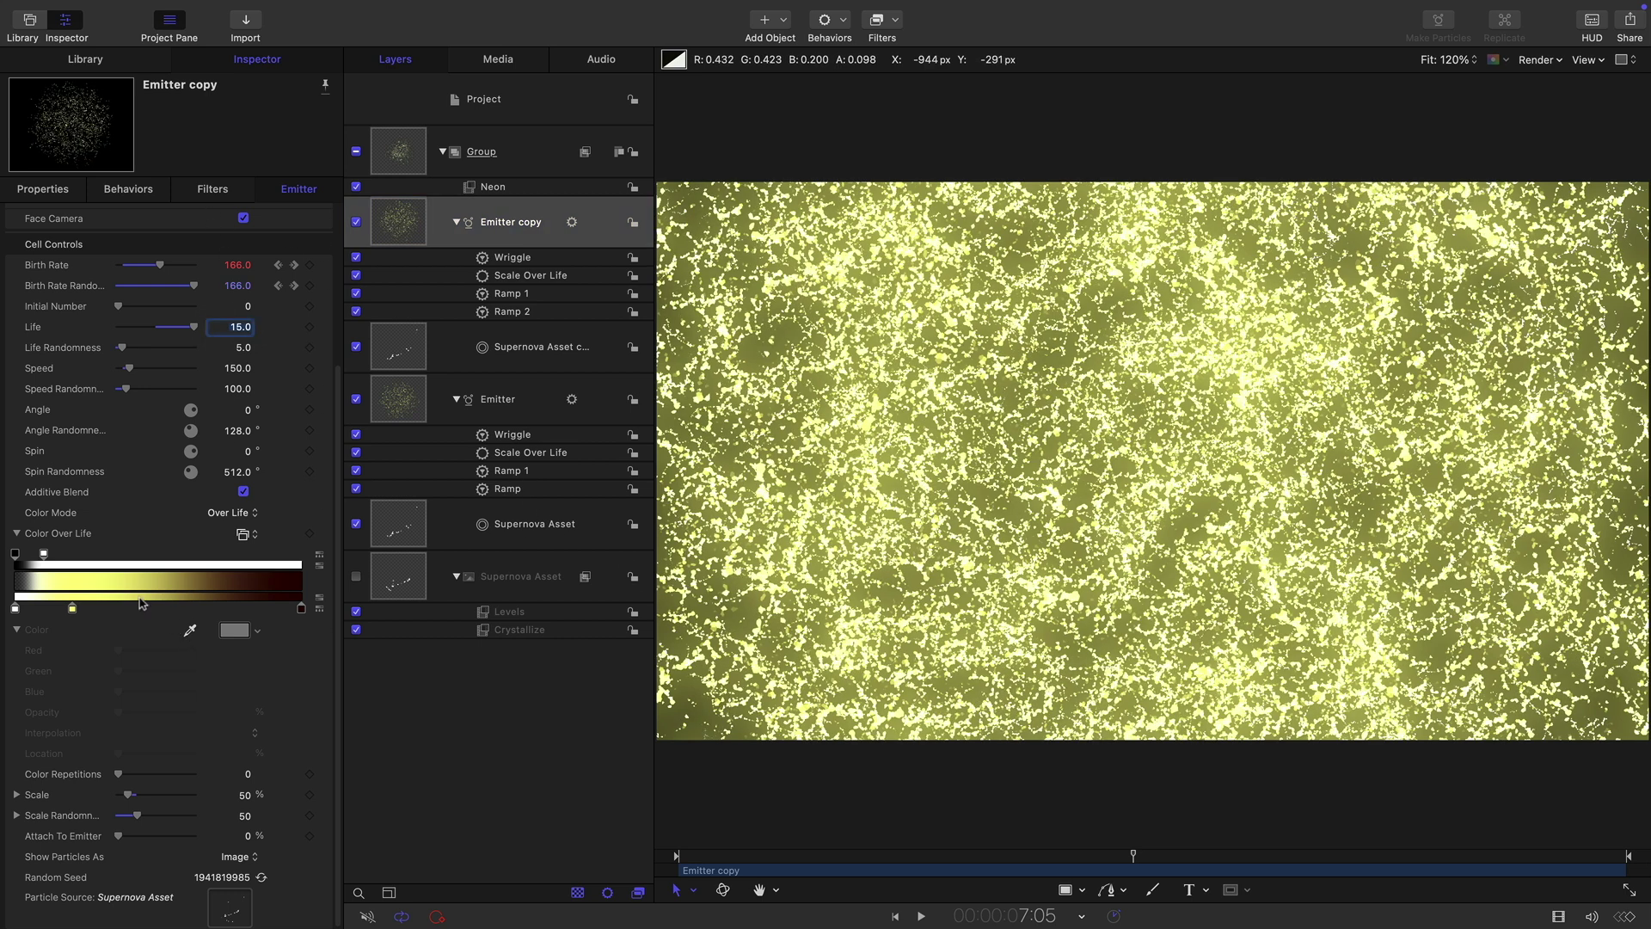
left_click(72, 609)
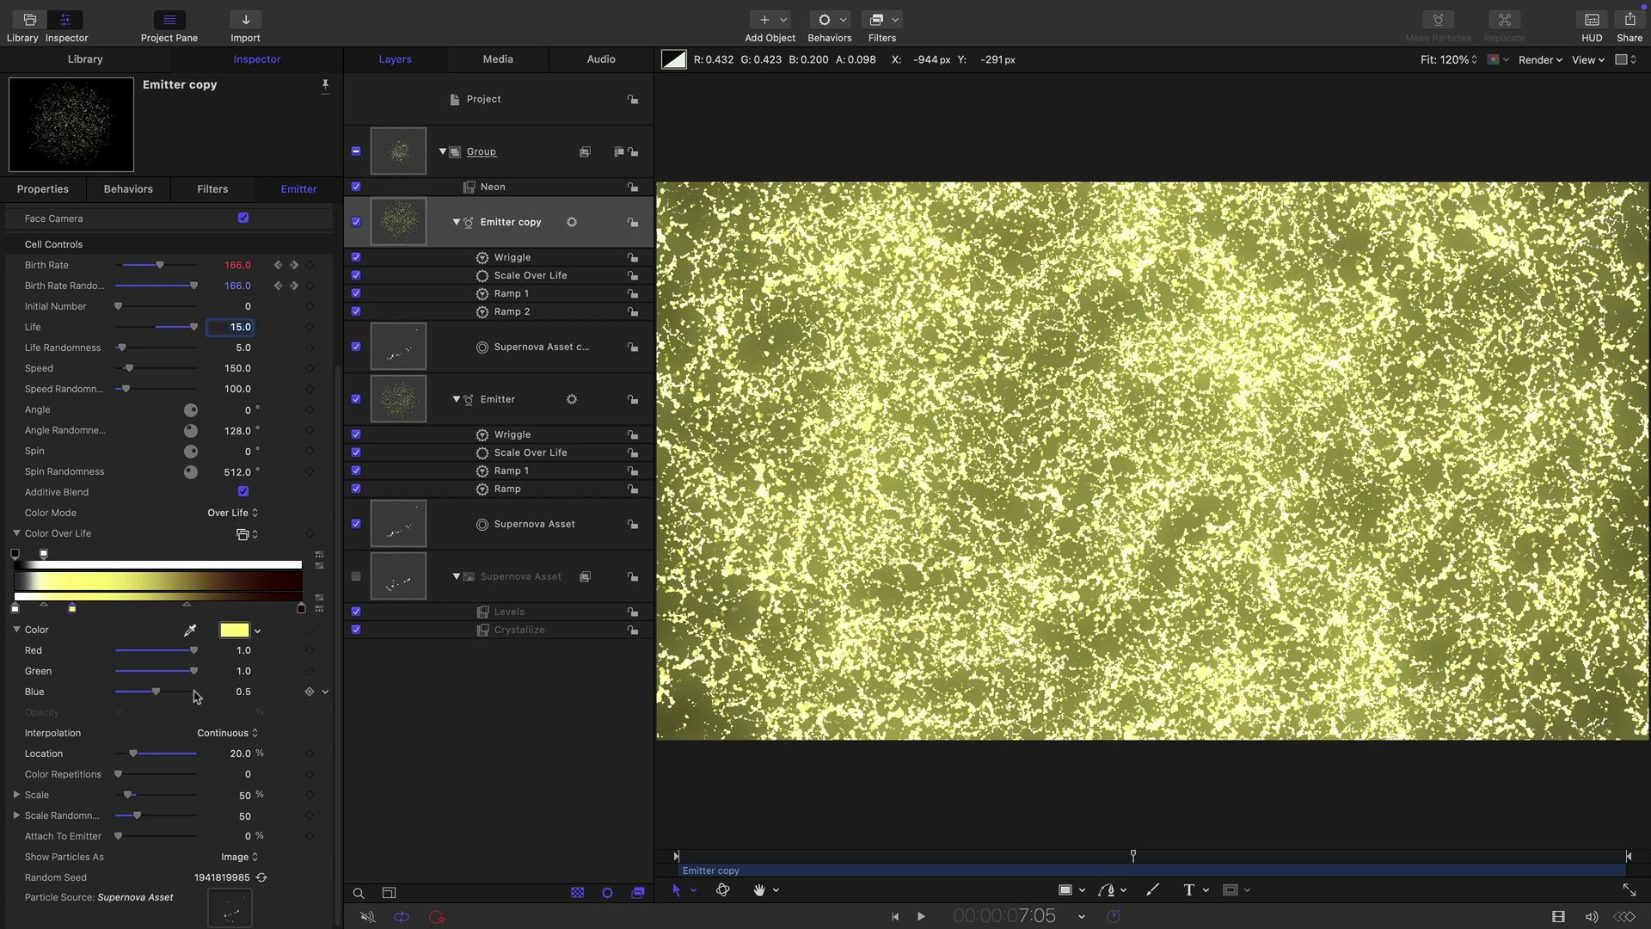
left_click_drag(176, 697, 152, 650)
left_click_drag(193, 670, 173, 680)
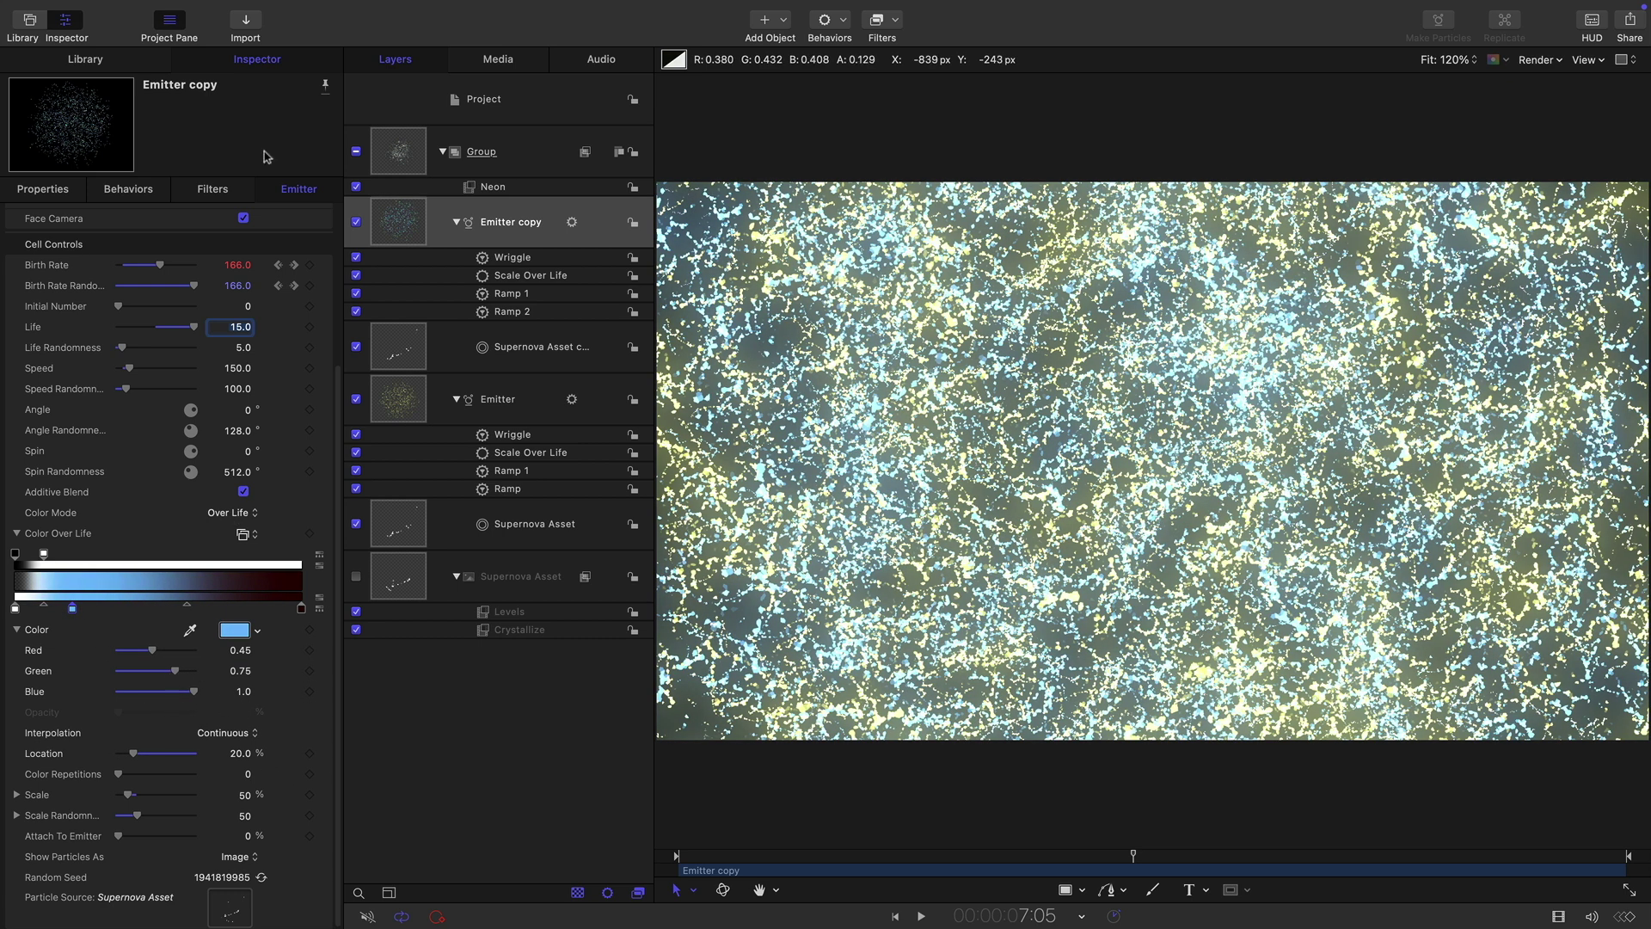
Set the copy's Ramp 1 End Value to -3200°
left_click(124, 191)
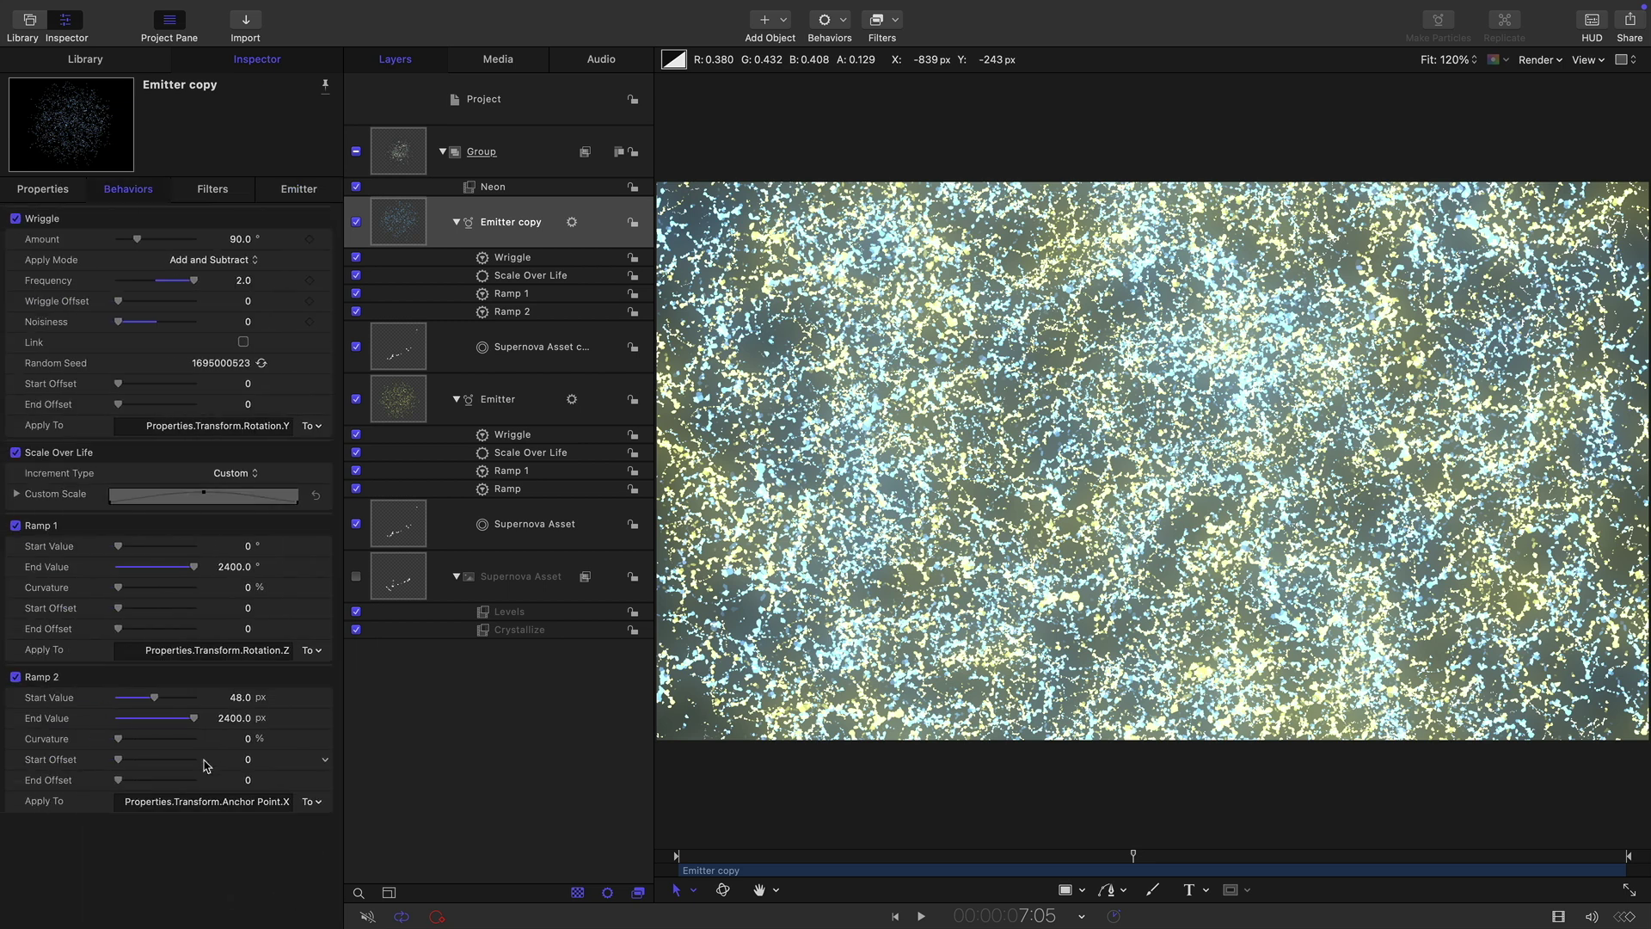
left_click(224, 567)
left_click(210, 567)
type("-3")
key("Return")
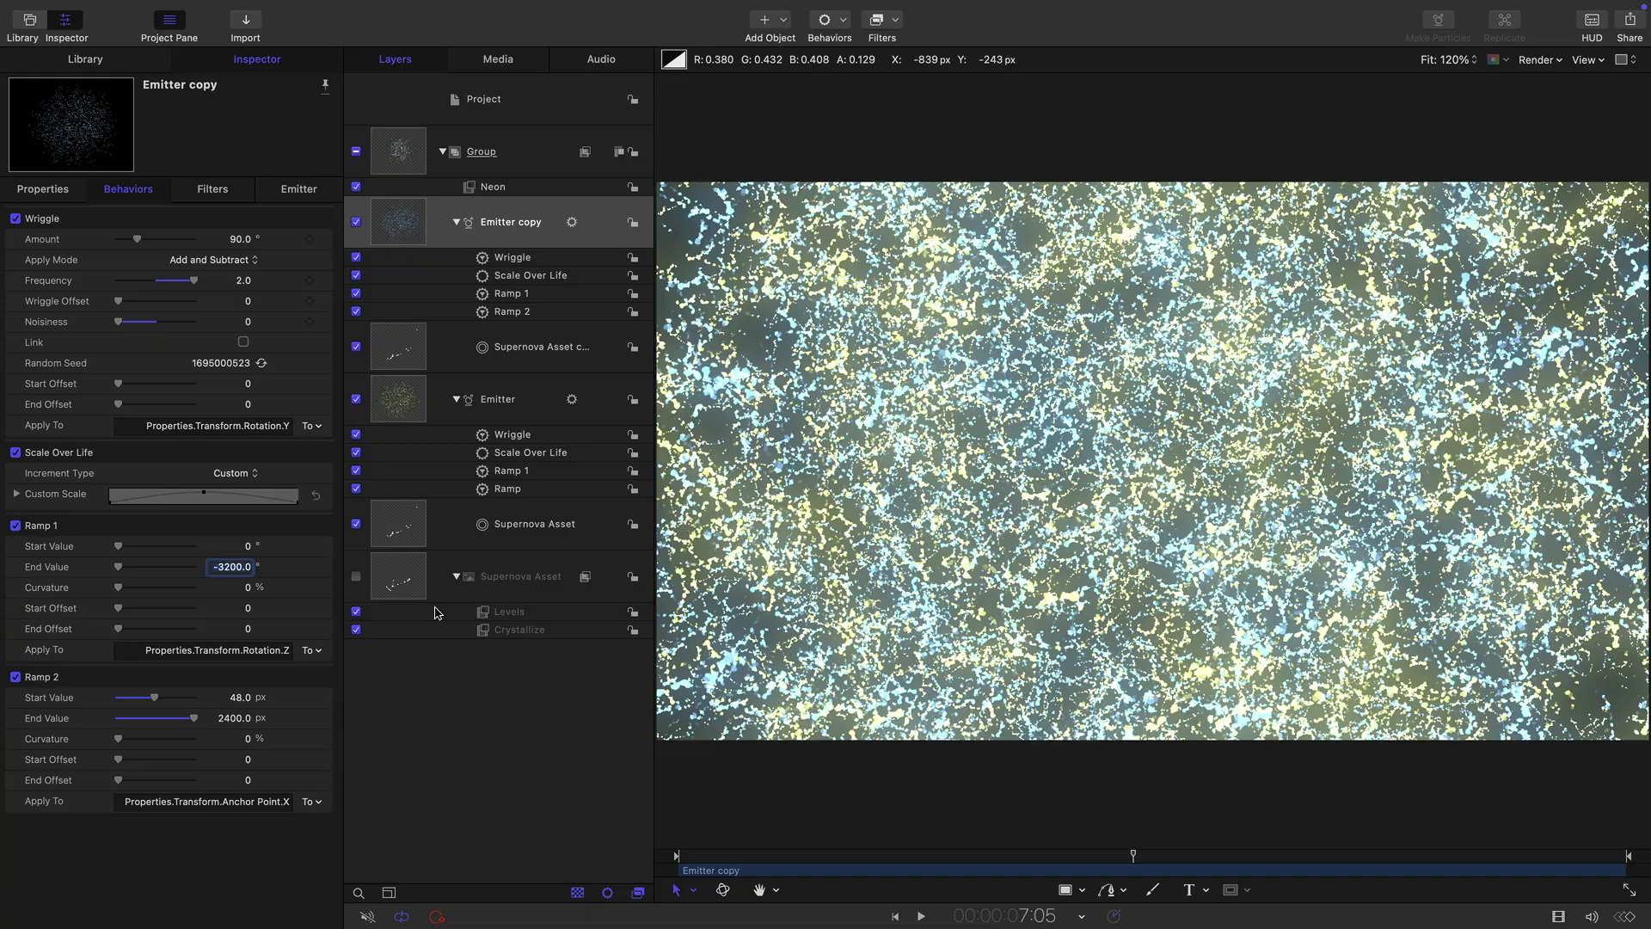
Rewind and play the counter-spinning particles to preview them
key("Home")
left_click(920, 917)
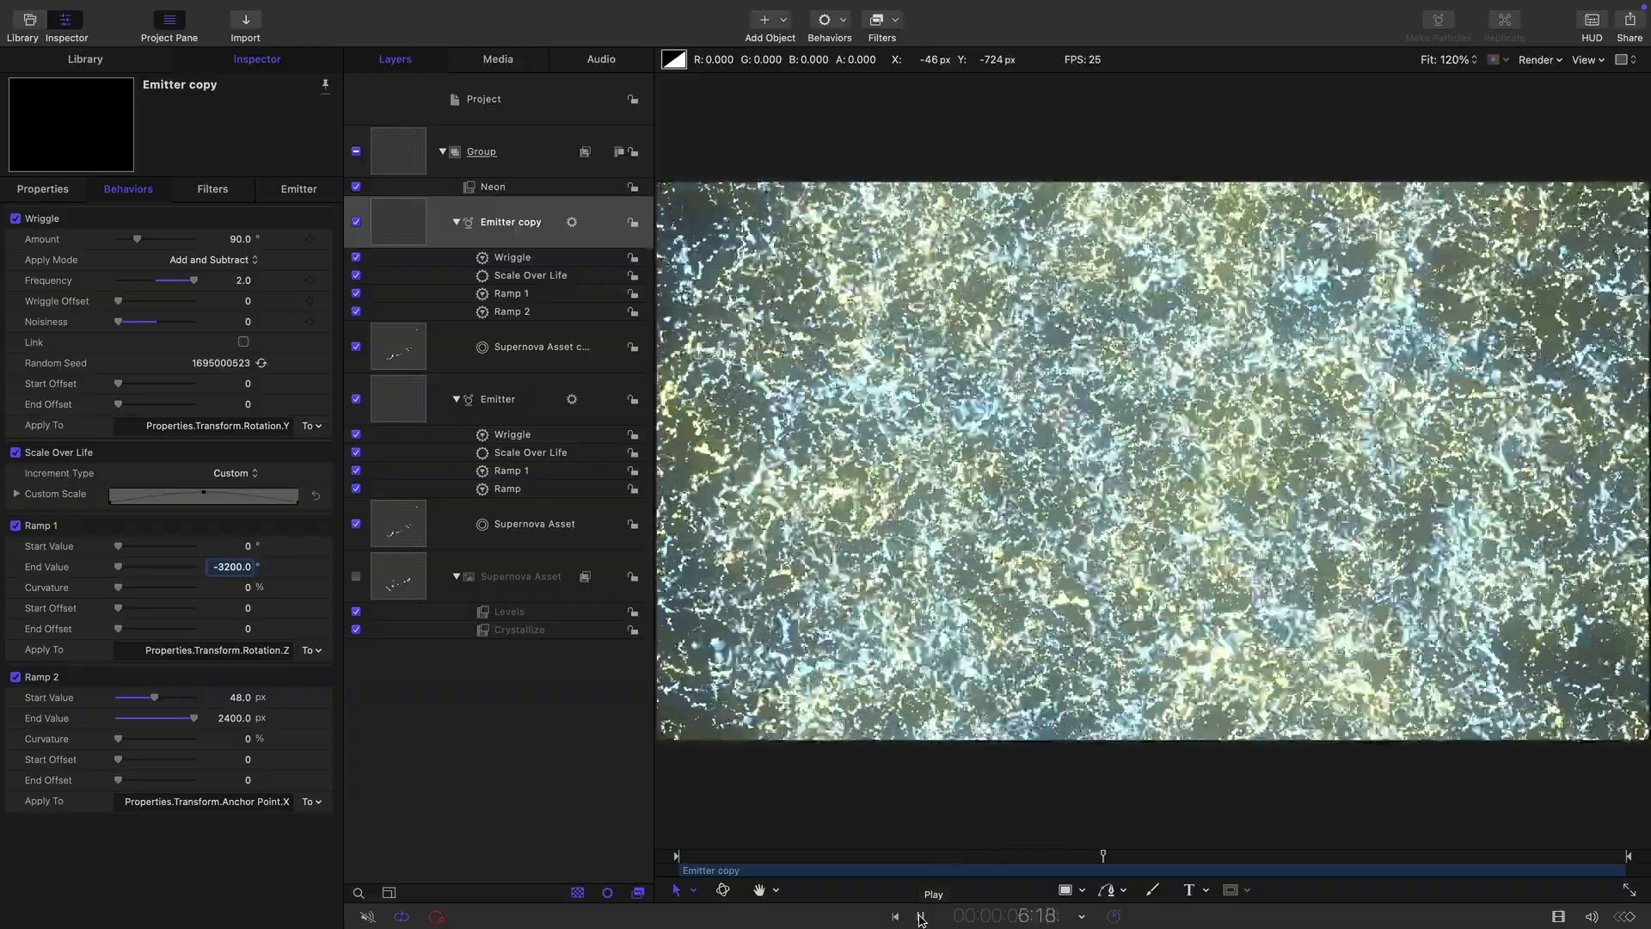
left_click(920, 916)
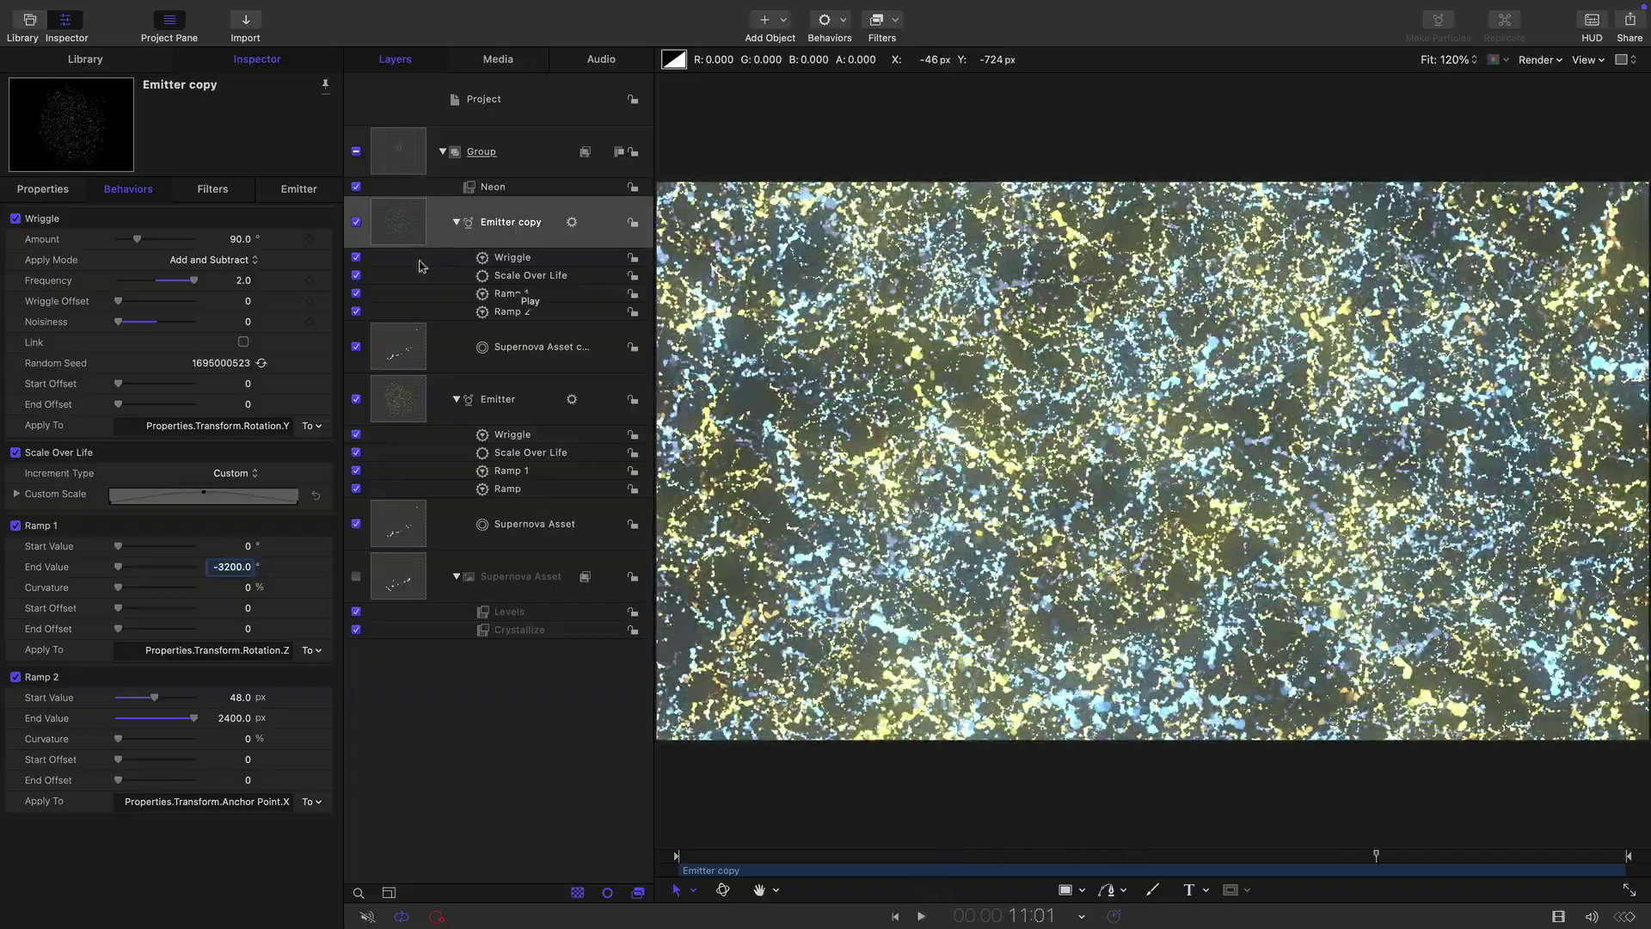
Drag Lens Flare and Color Solid generators from the Library into the Layers list
left_click(442, 152)
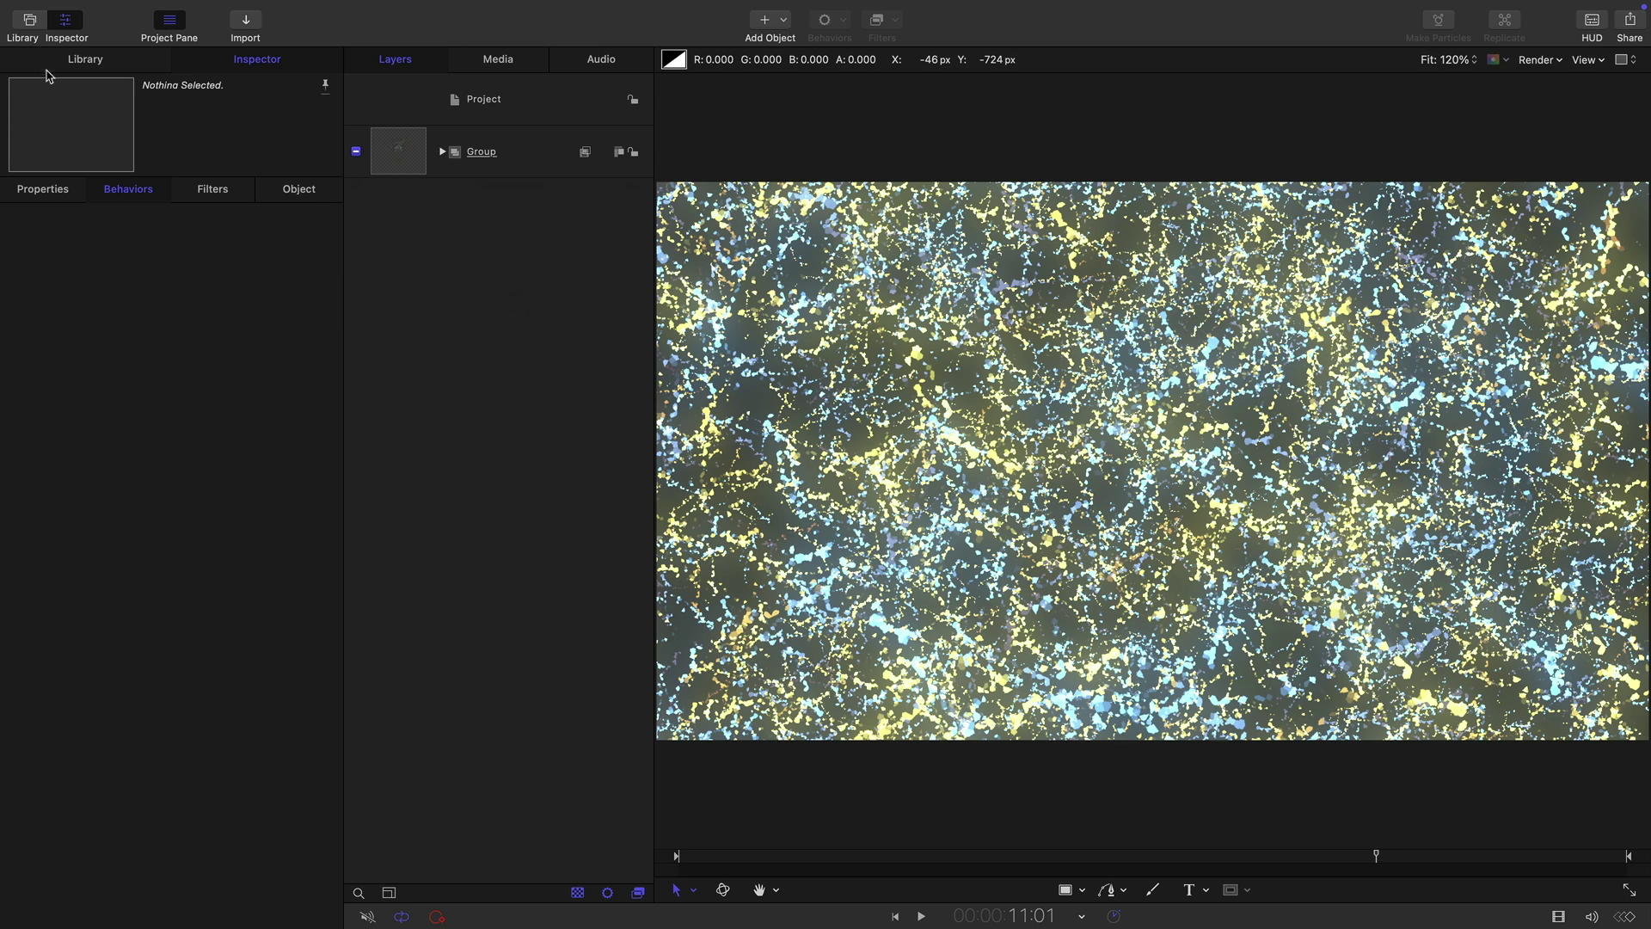
left_click(85, 59)
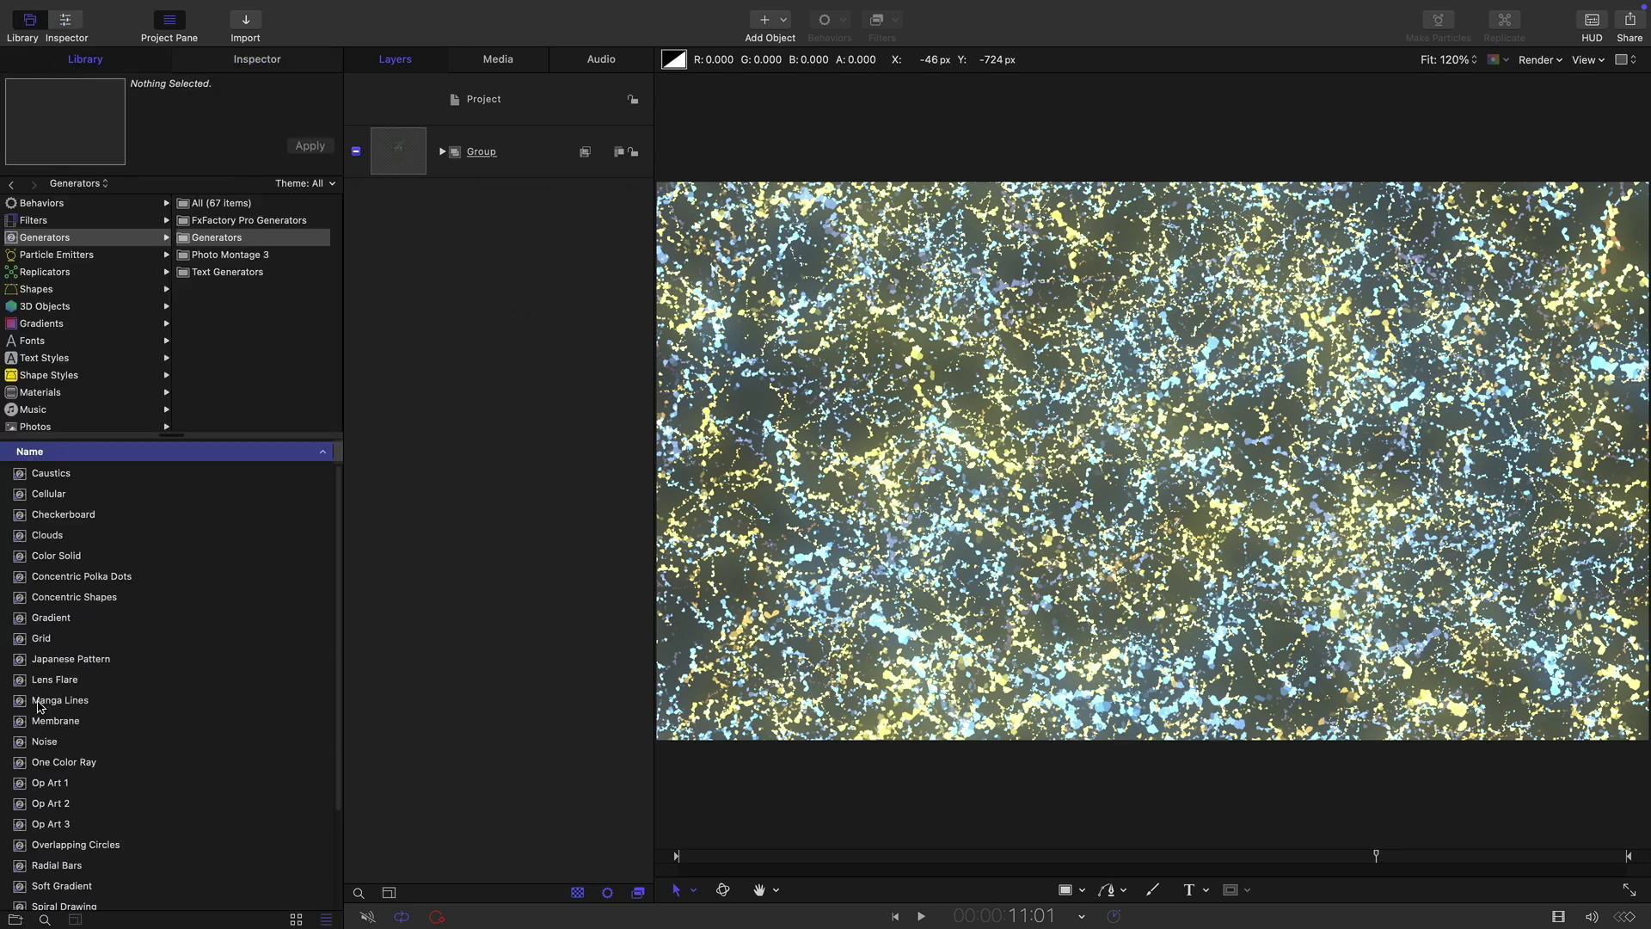
left_click_drag(22, 685, 343, 412)
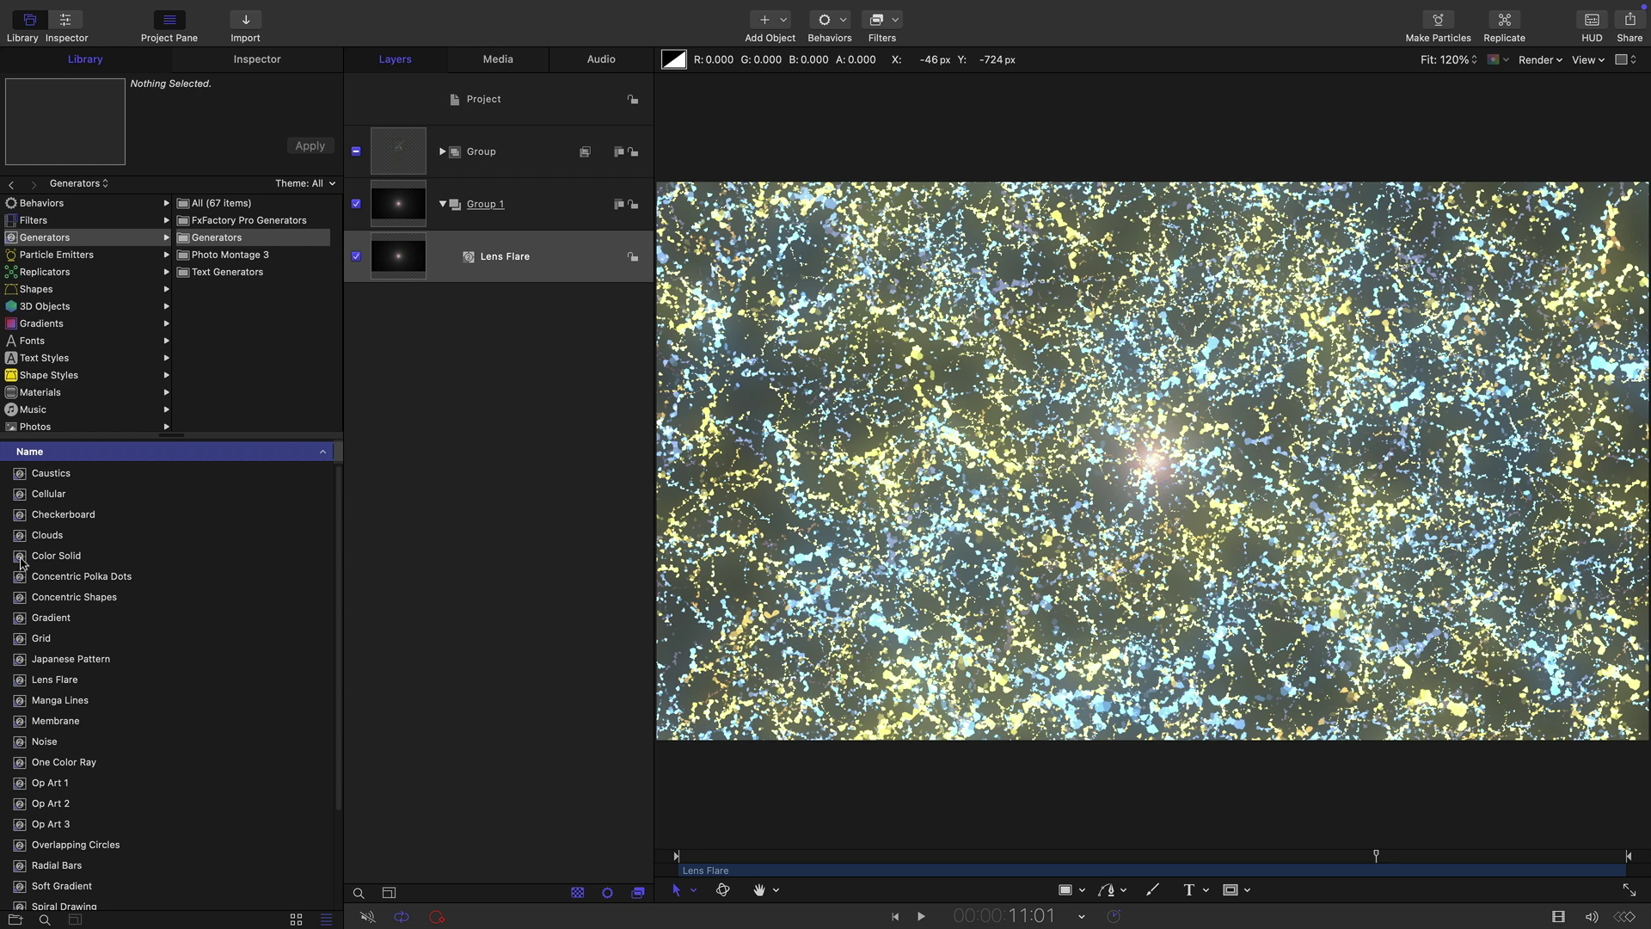
left_click_drag(22, 561, 431, 285)
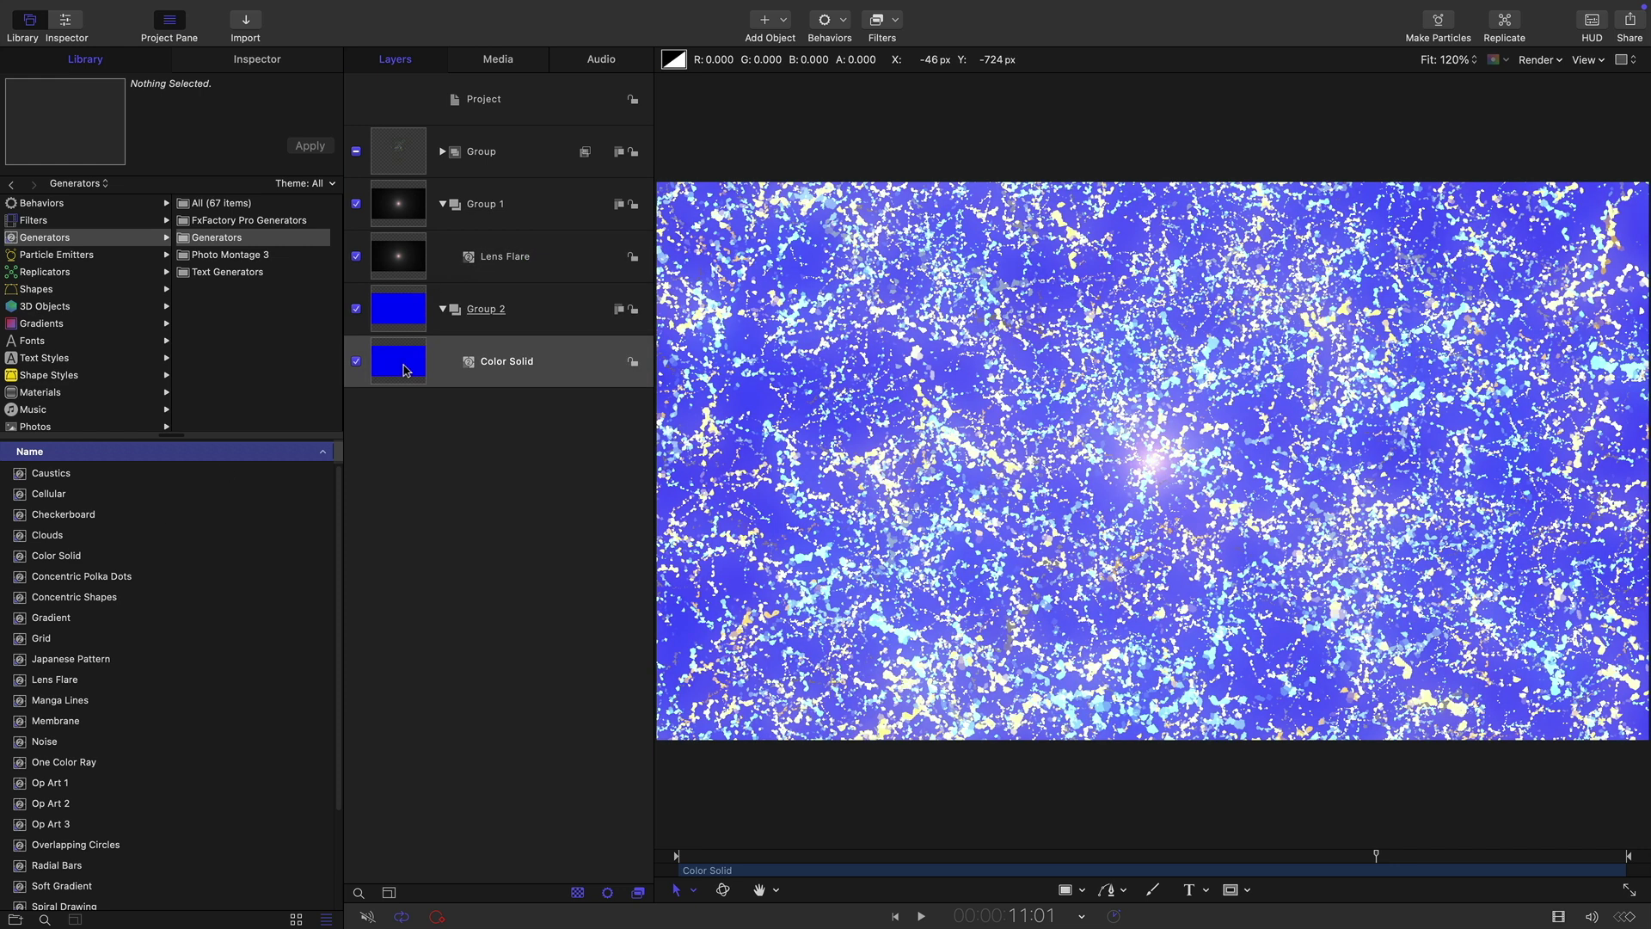
Darken the Color Solid to a very dark blue at about 5% brightness
left_click(257, 59)
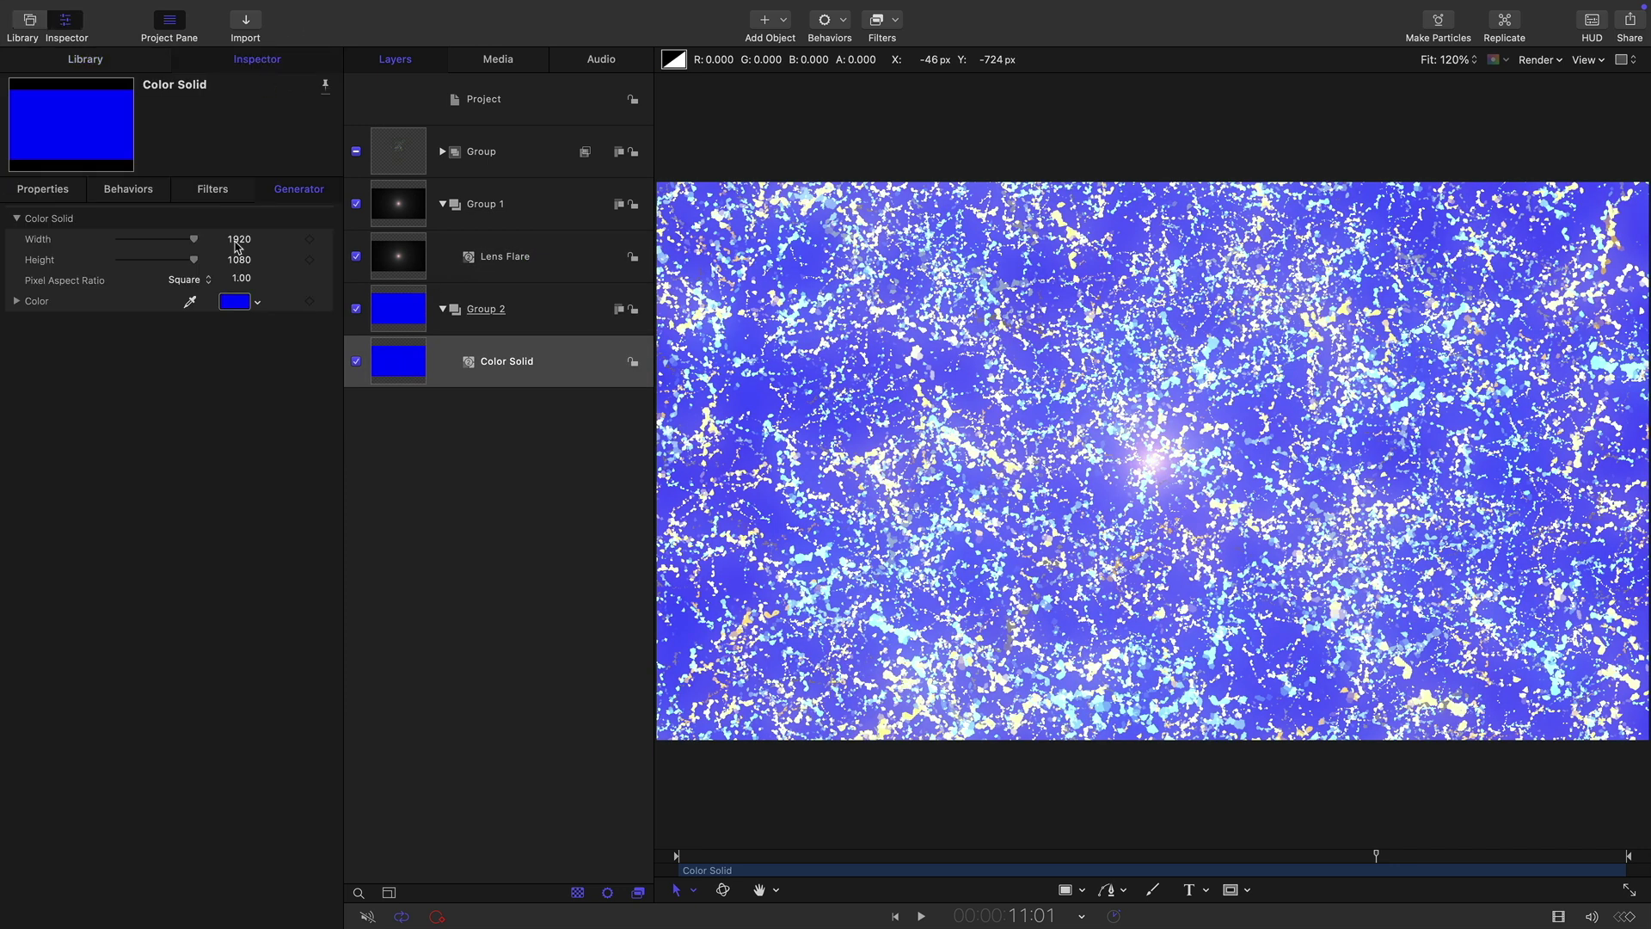
left_click(233, 301)
left_click(46, 607)
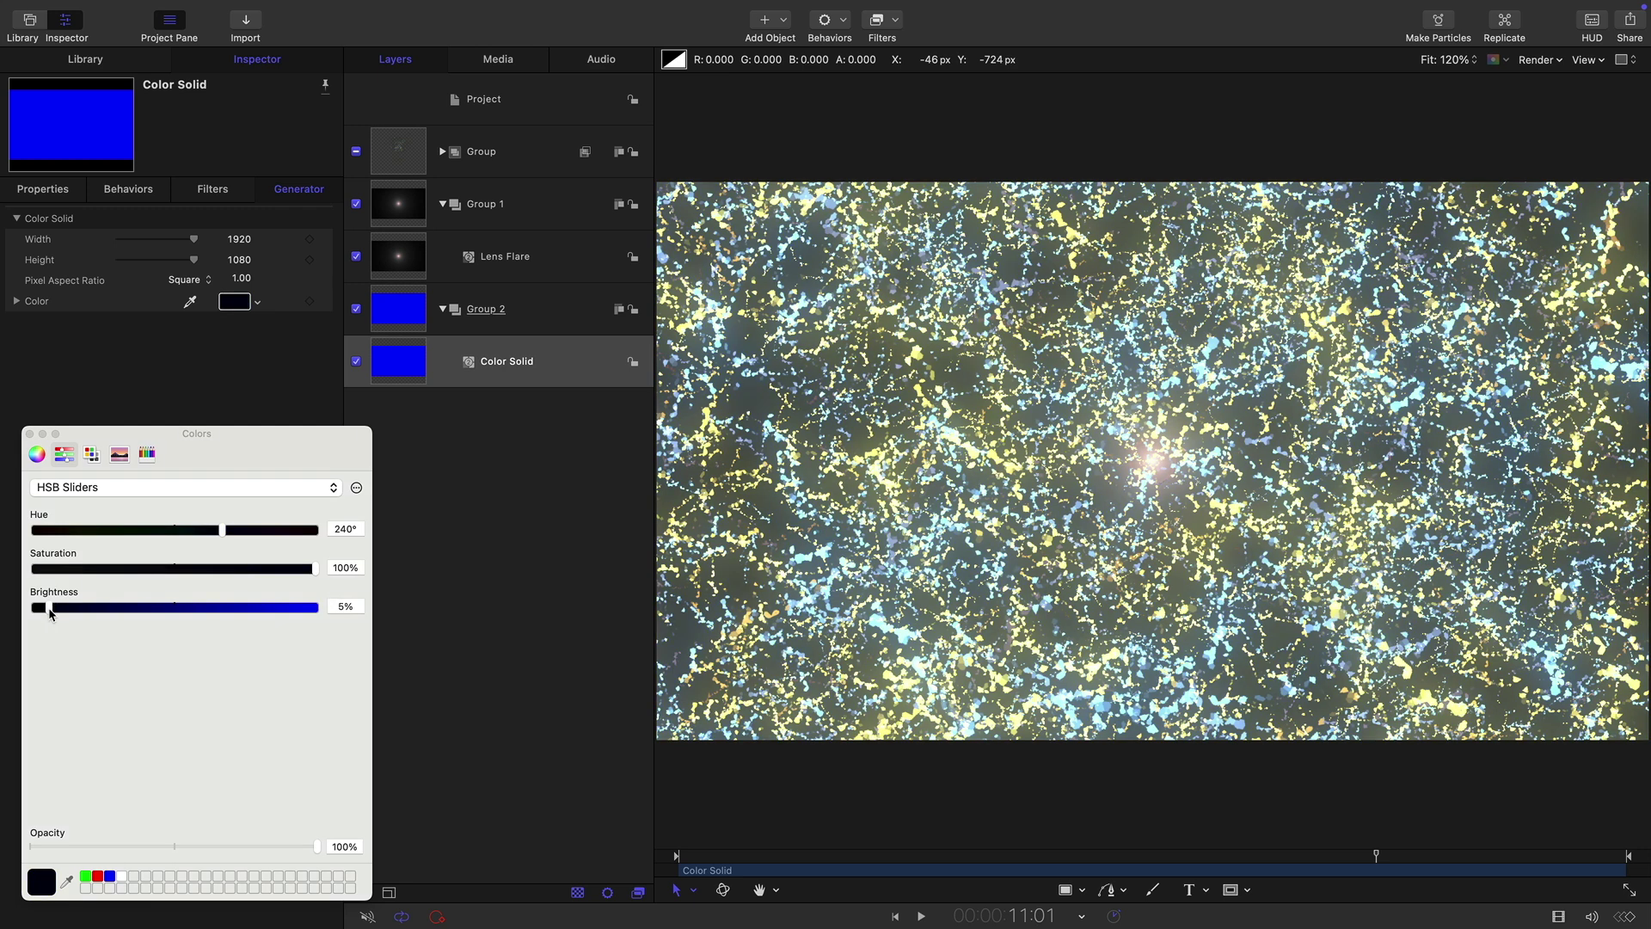
left_click(29, 433)
Keyframe the Lens Flare Intensity at 4.0 at 1:00 and 0 at the start
left_click(390, 261)
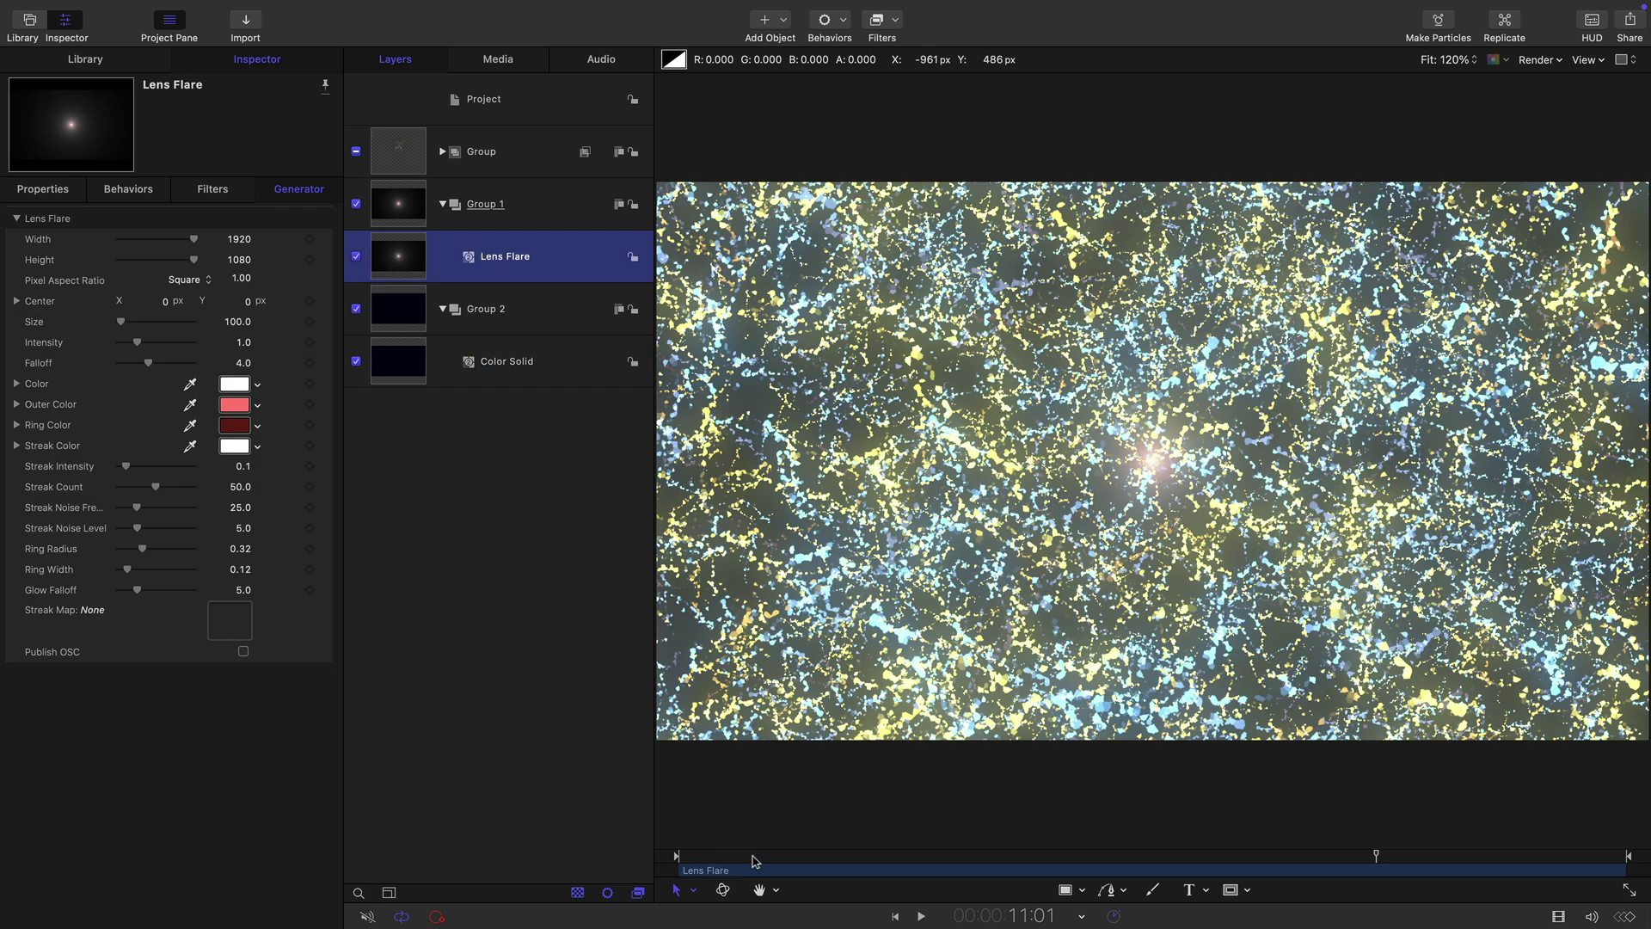
type("100")
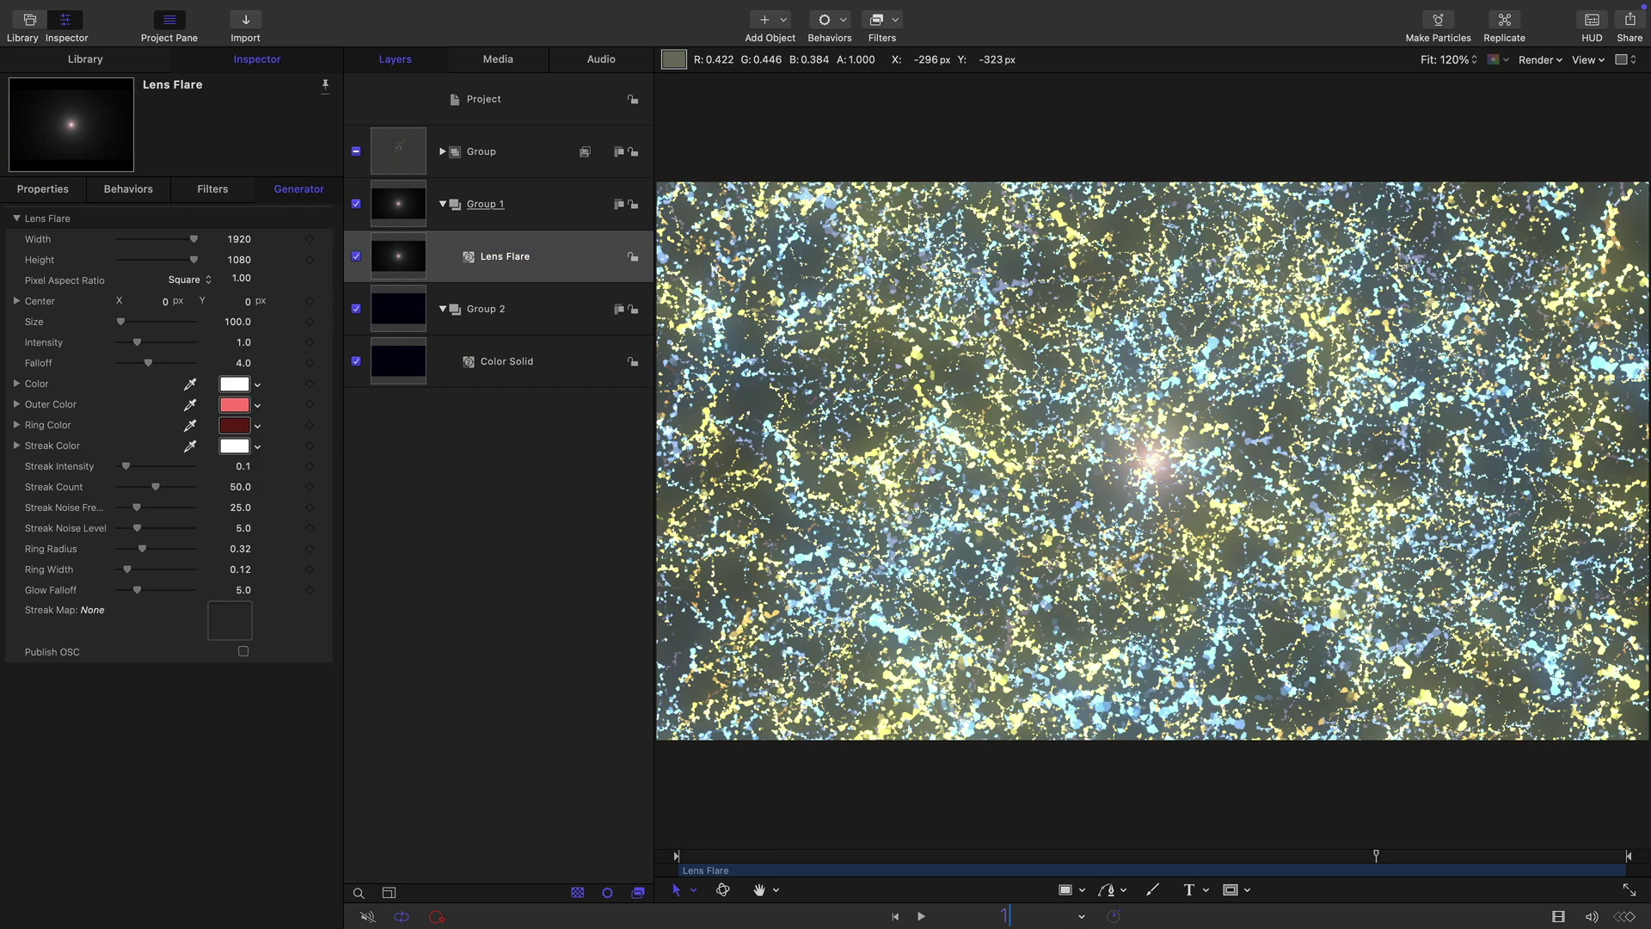
key("Return")
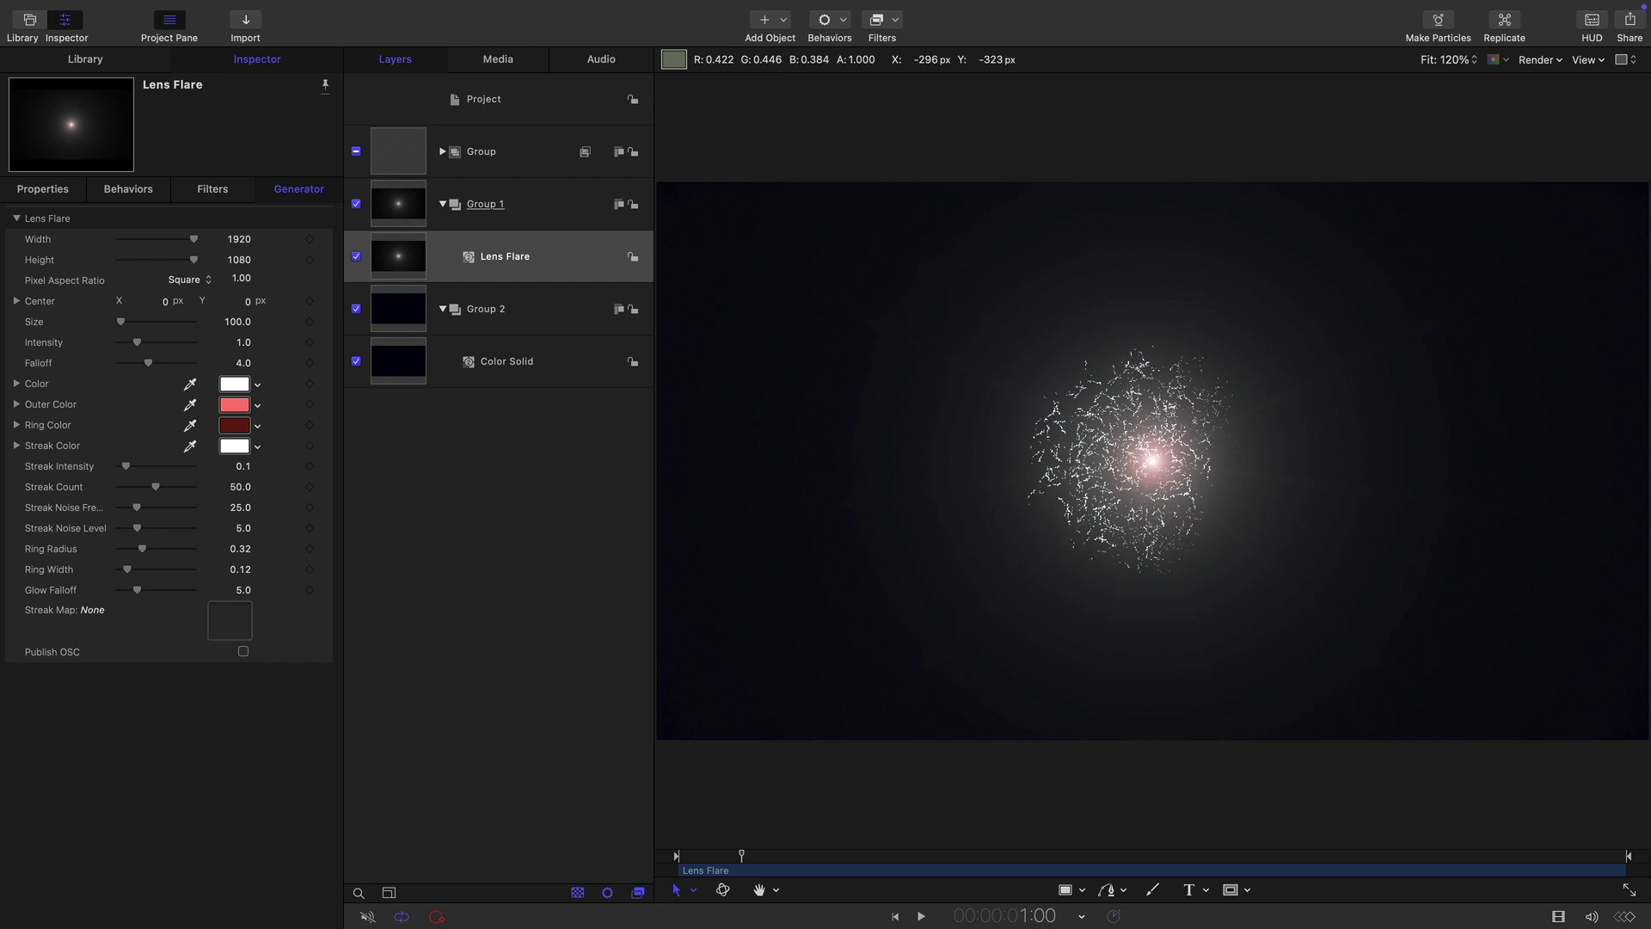
left_click(309, 342)
left_click_drag(137, 342, 195, 343)
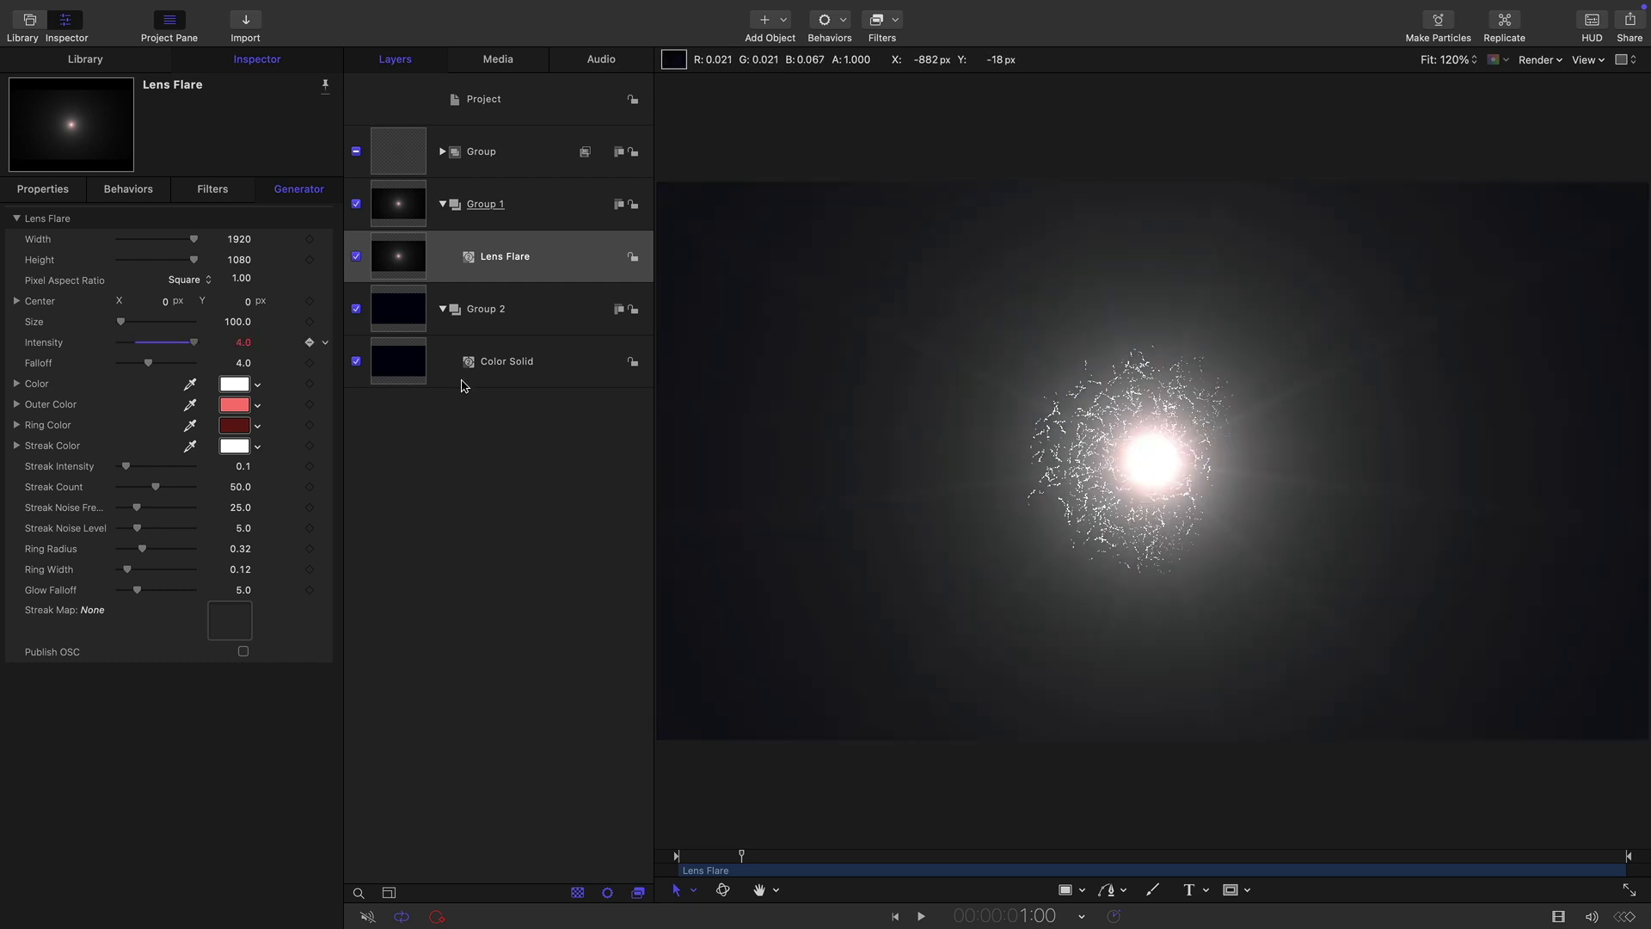
left_click(897, 917)
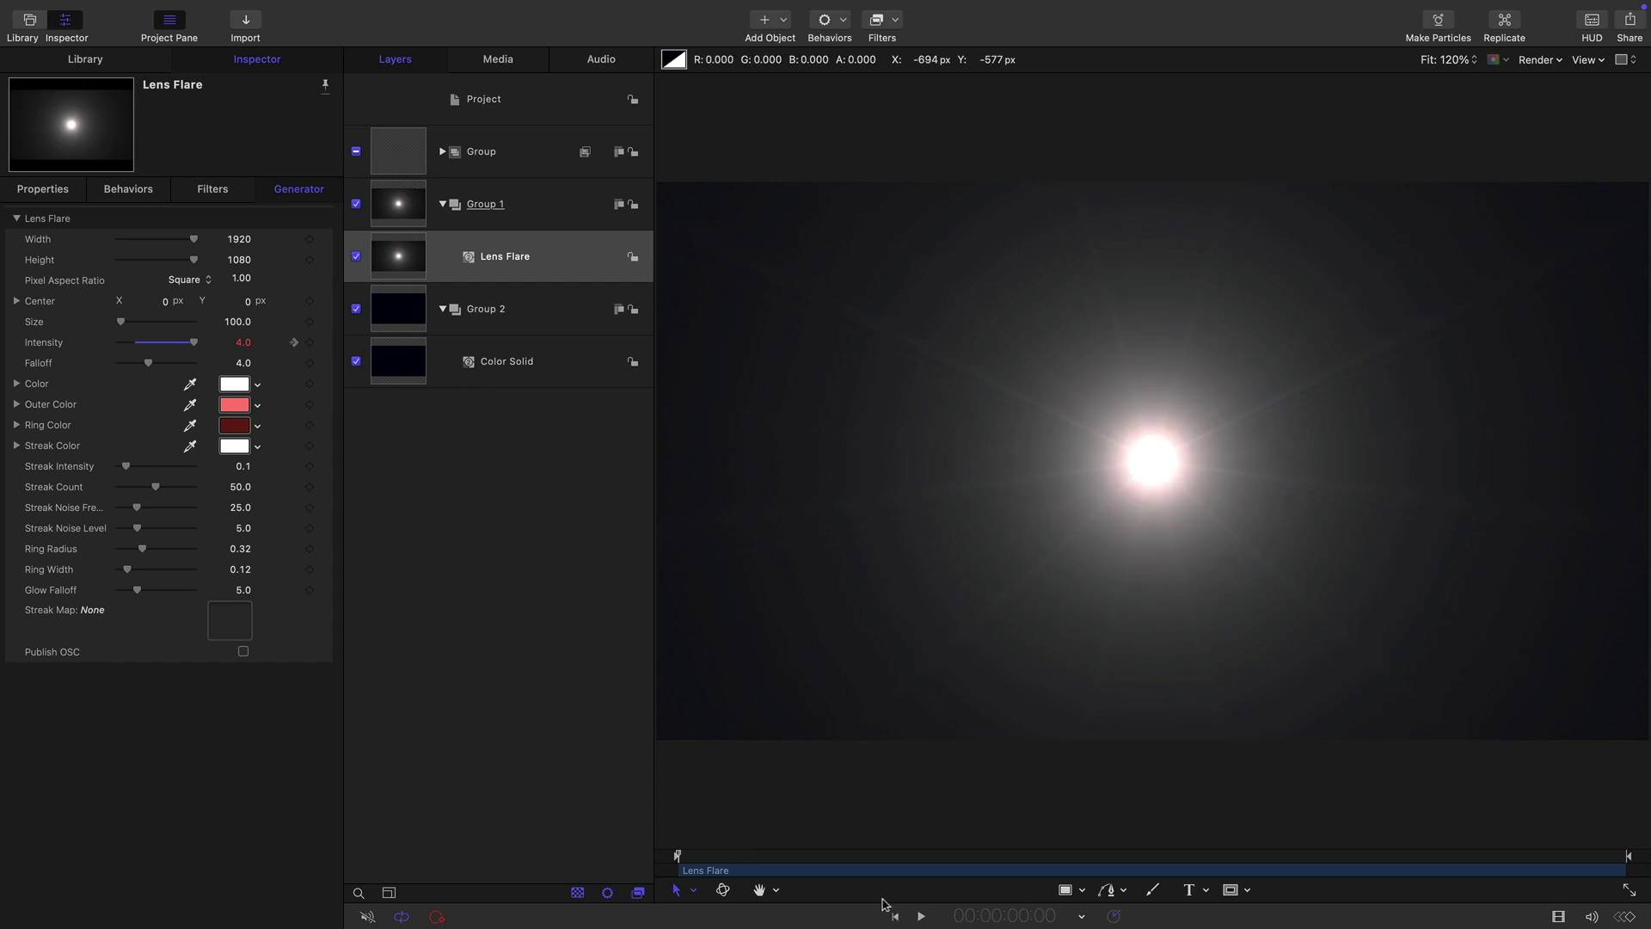
left_click_drag(192, 344, 117, 343)
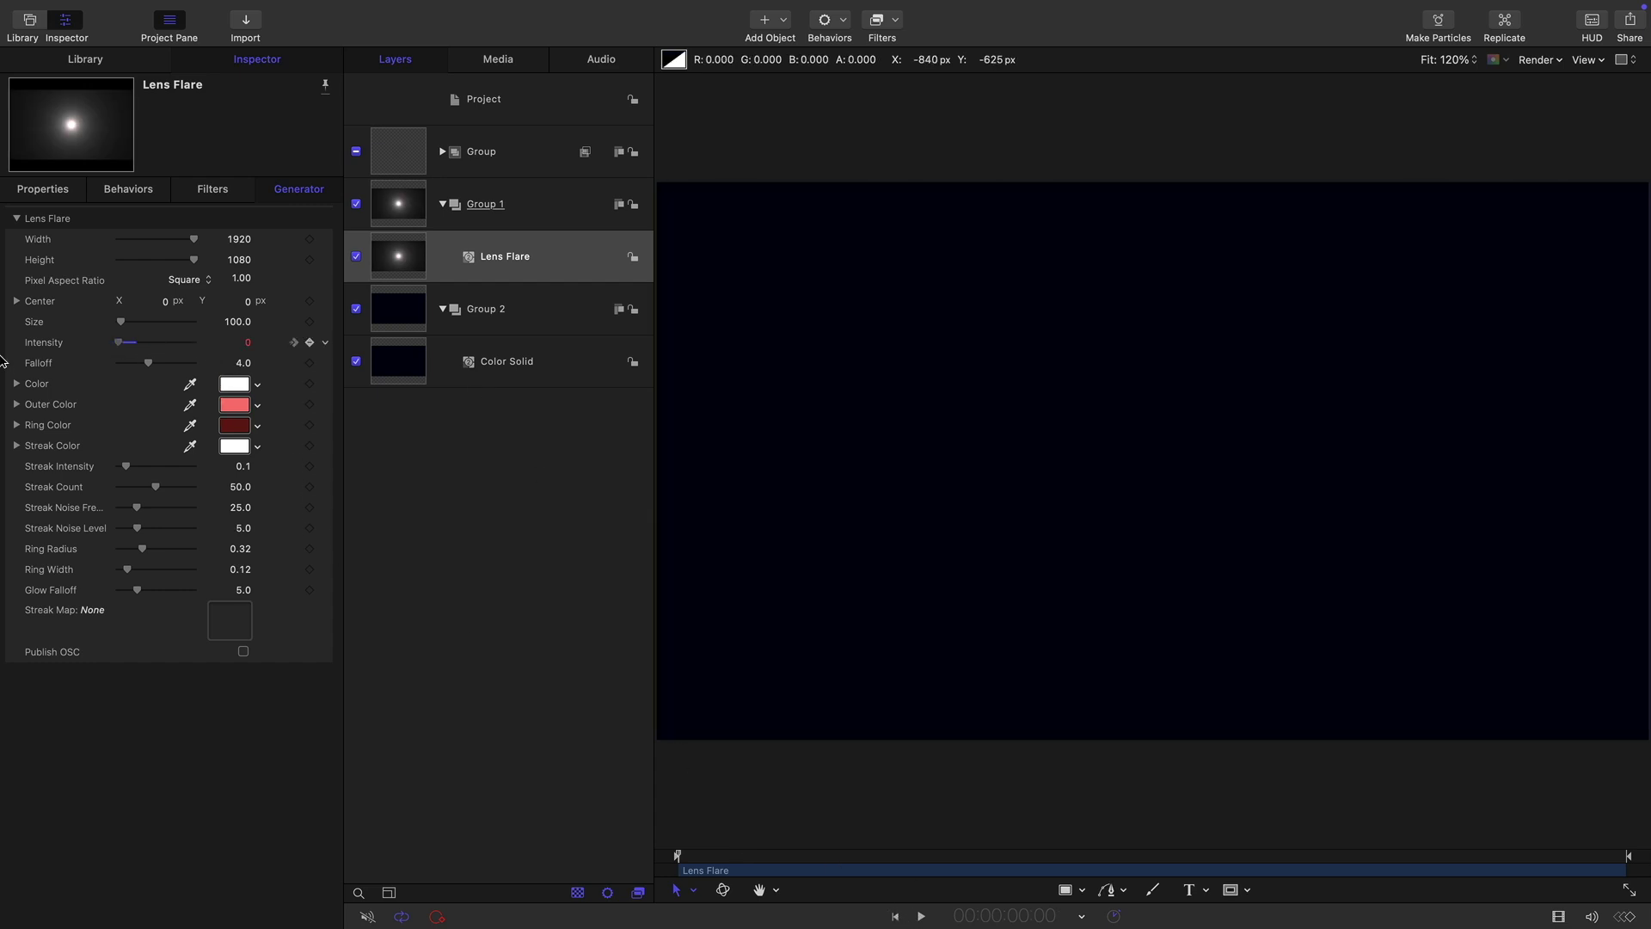
Keyframe Intensity back to 0 at 5:00 and set Falloff to 0.5
type("500")
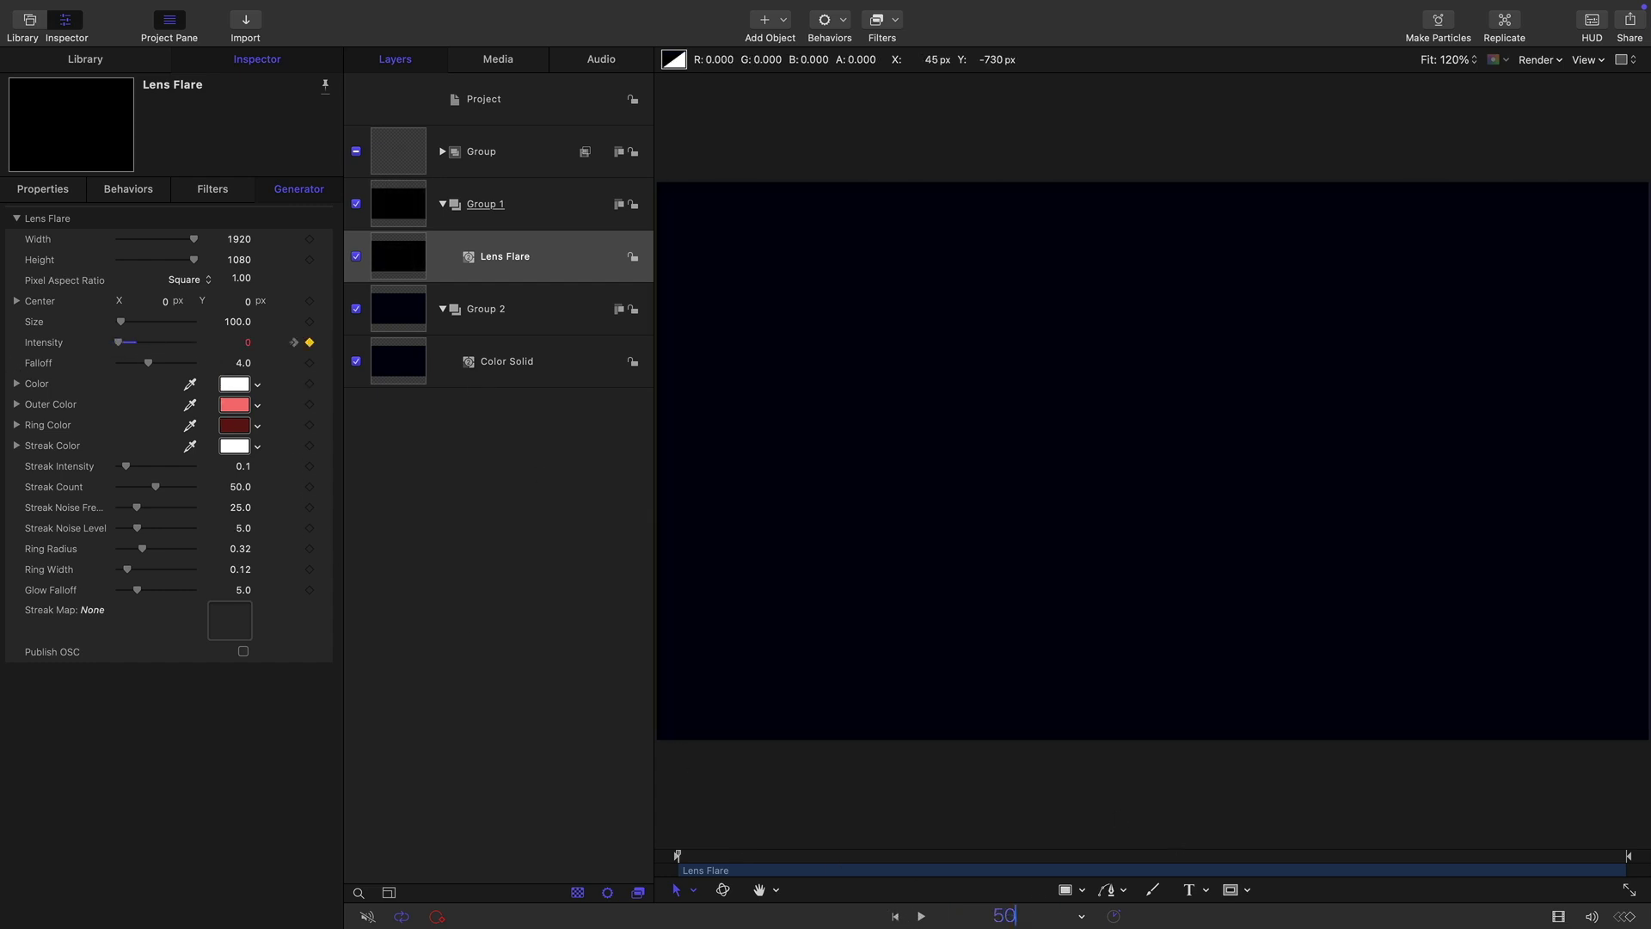
key("Return")
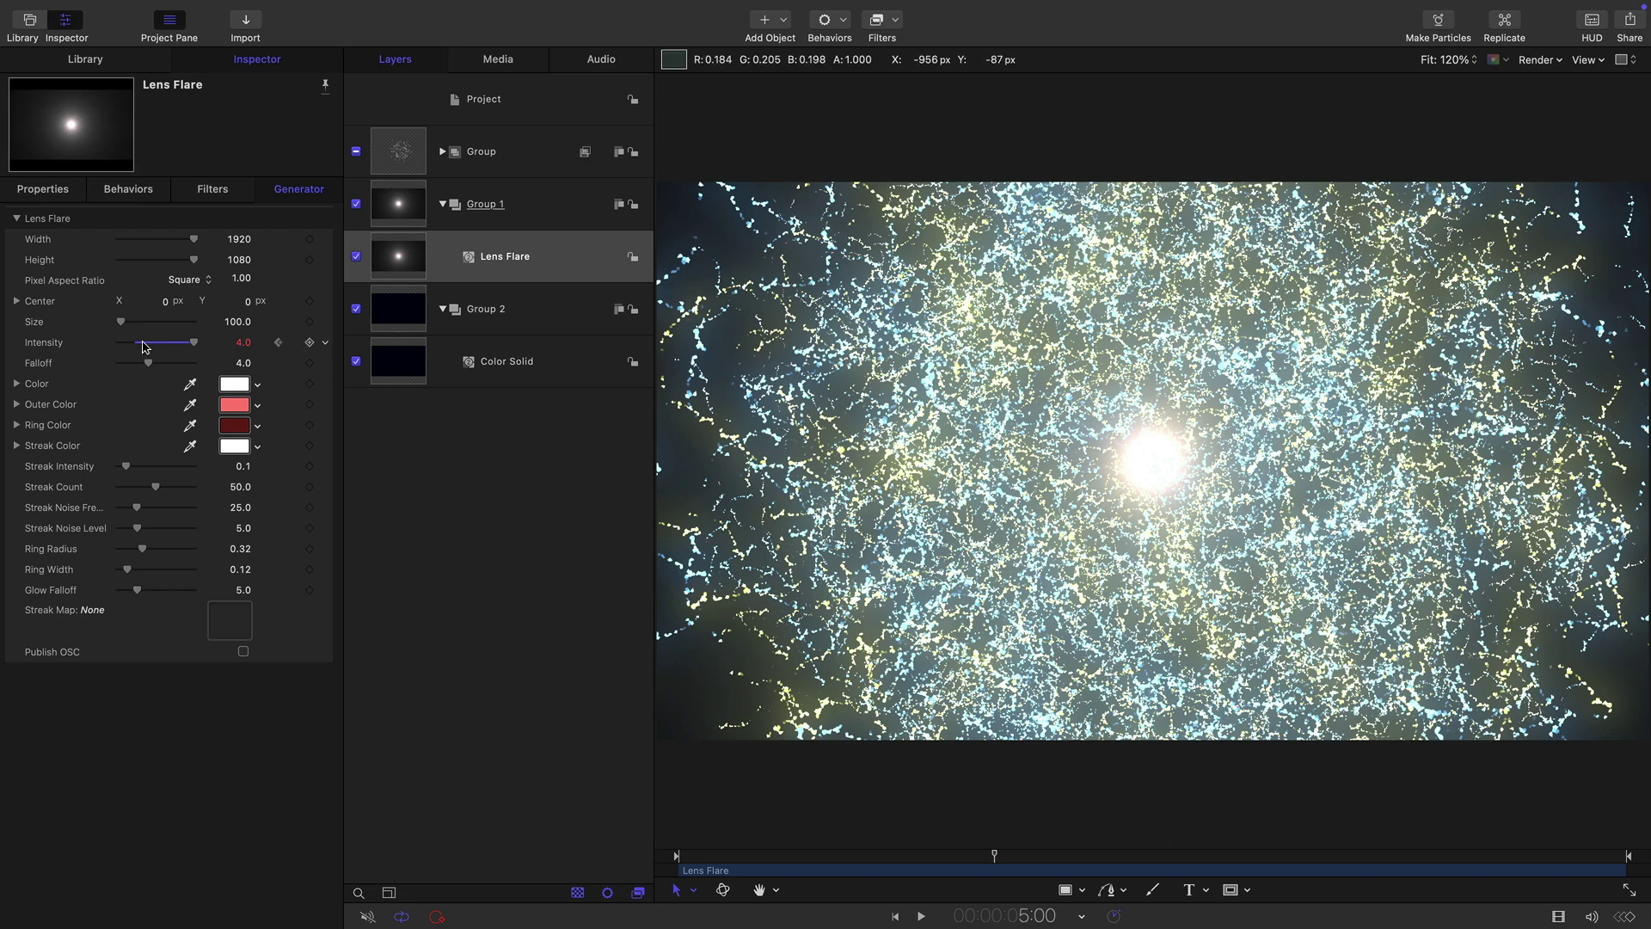
left_click_drag(192, 344, 126, 346)
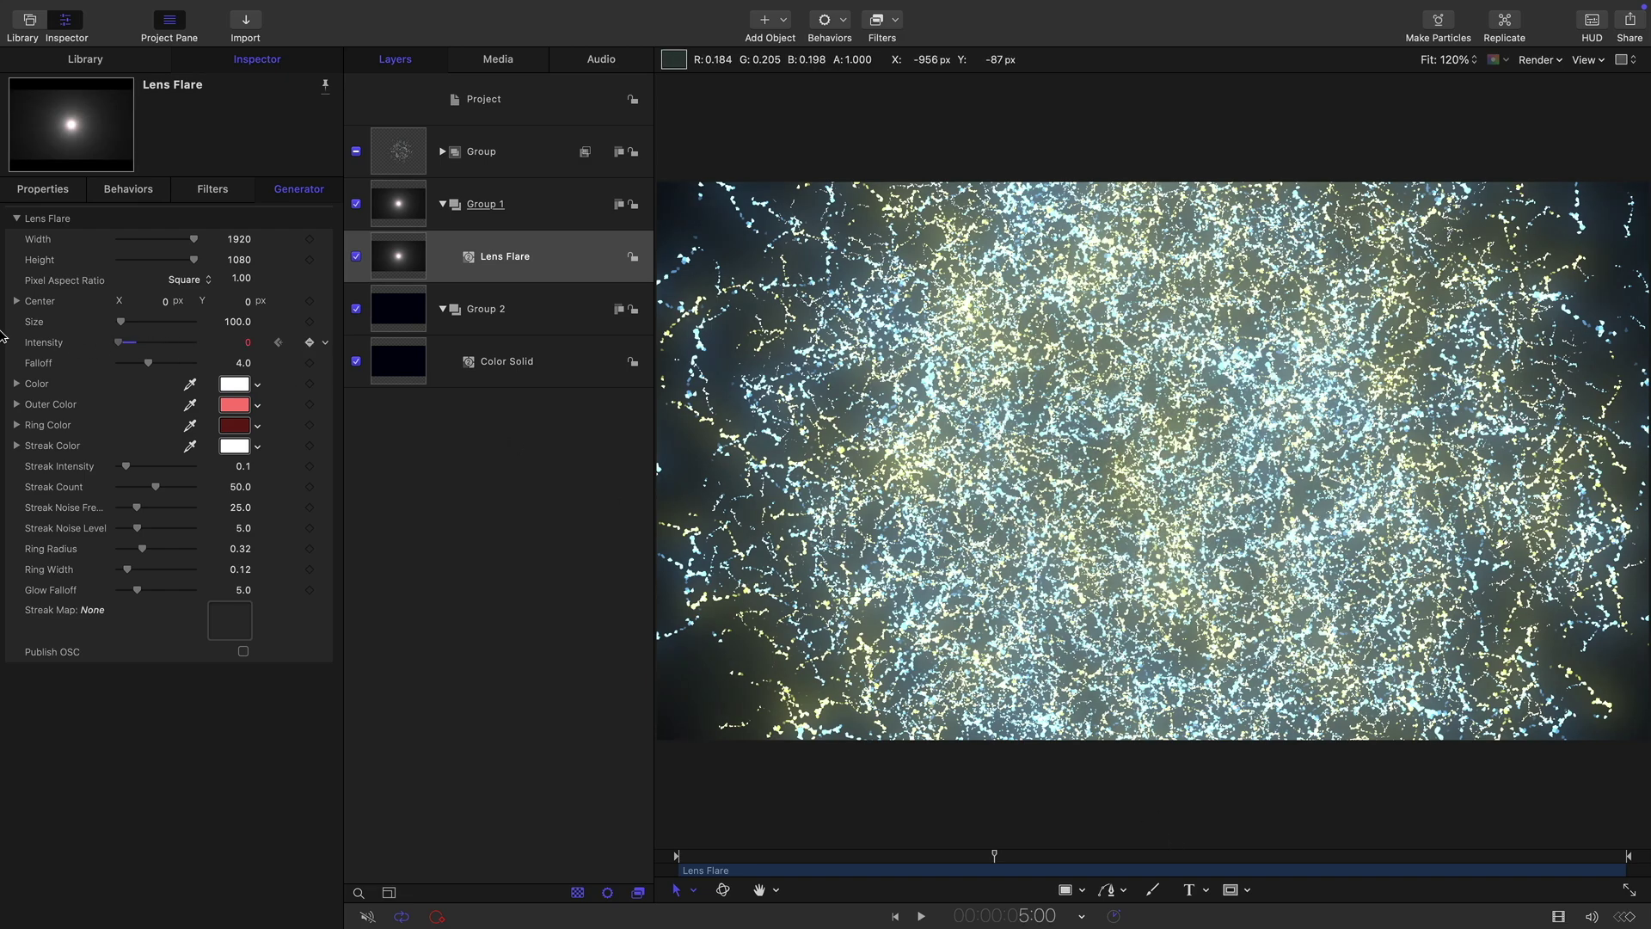
left_click(245, 363)
type("0.5")
key("Return")
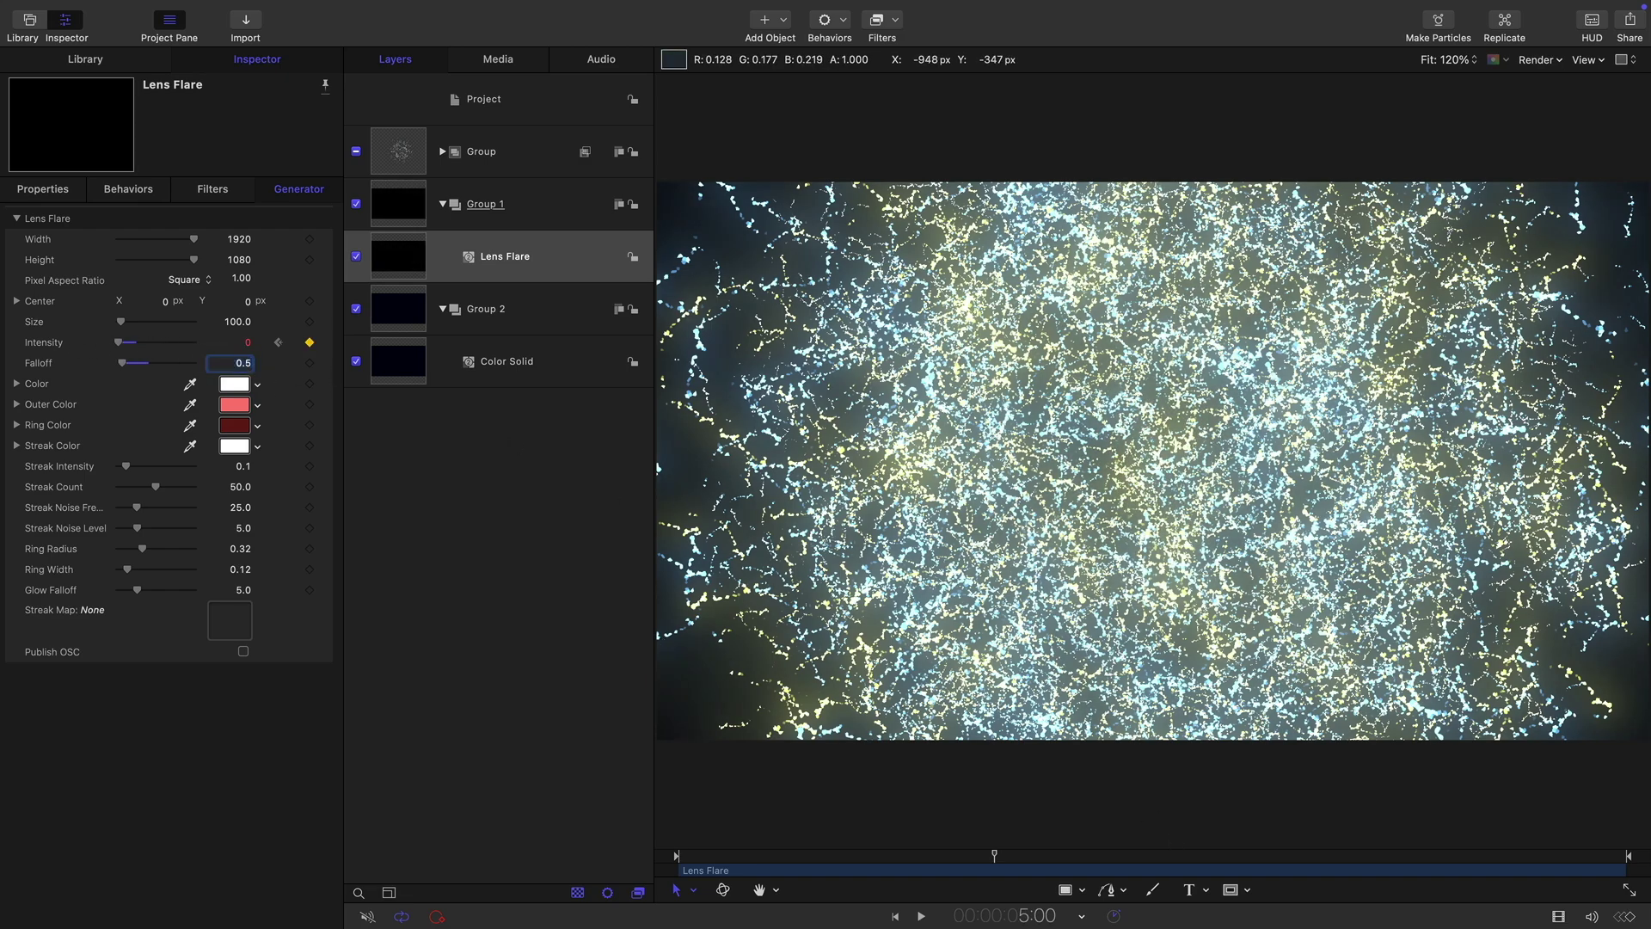
left_click_drag(720, 858, 762, 872)
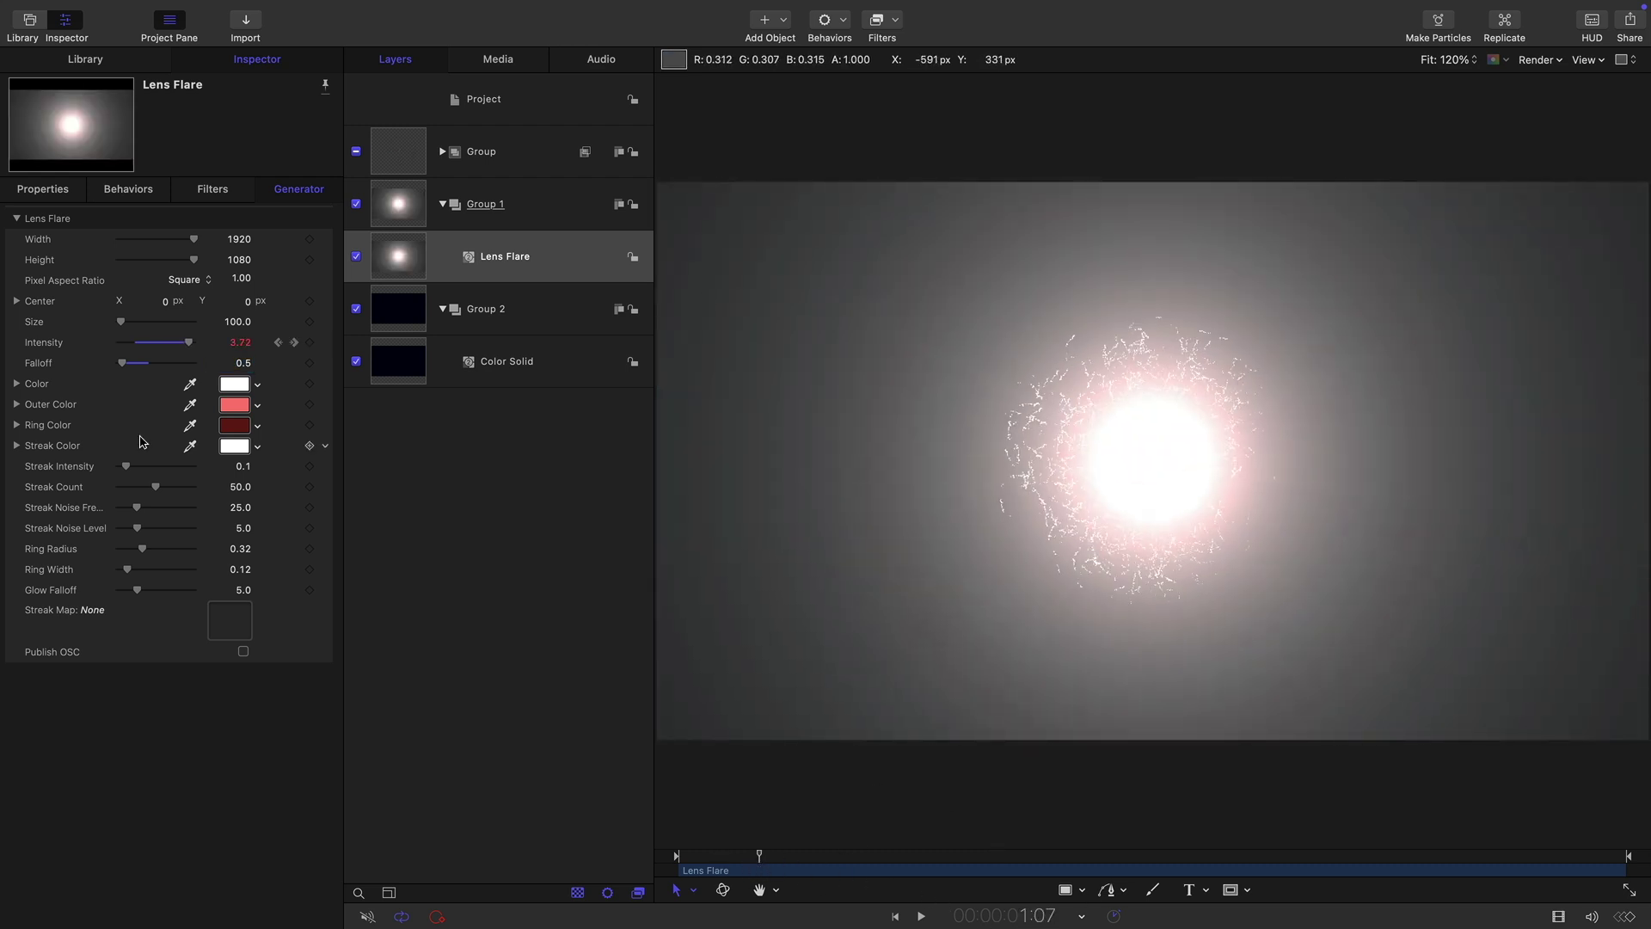
Stretch the Lens Flare to 500% Scale X and preview it from the start
left_click(43, 189)
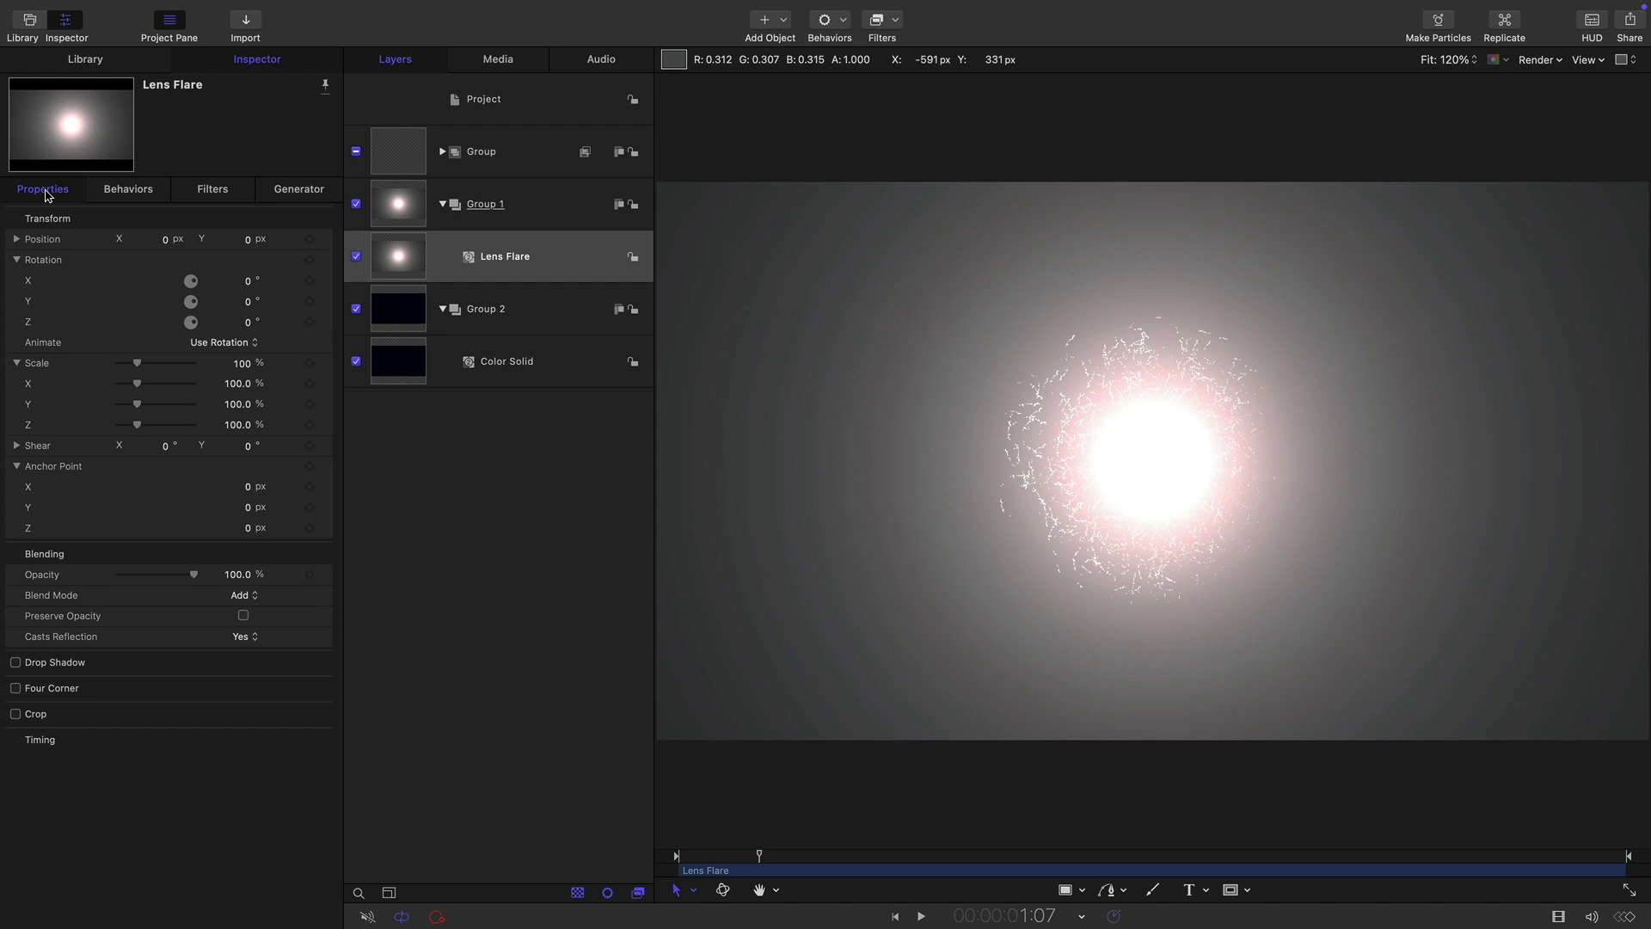
left_click(241, 385)
type("5")
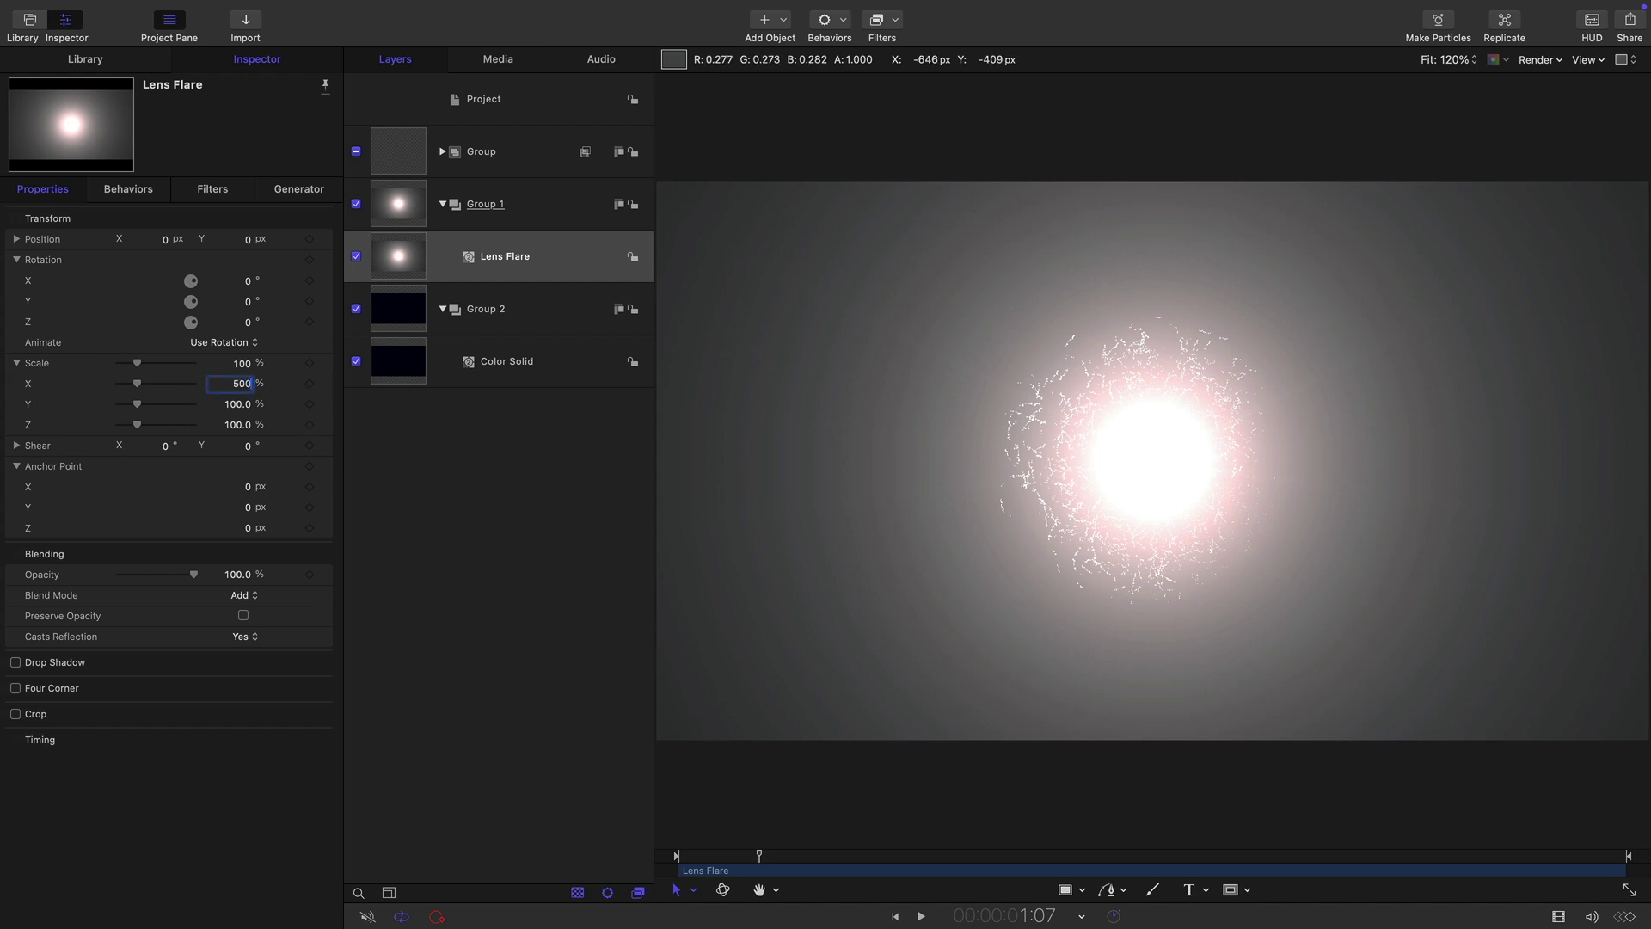
type("00")
key("Return")
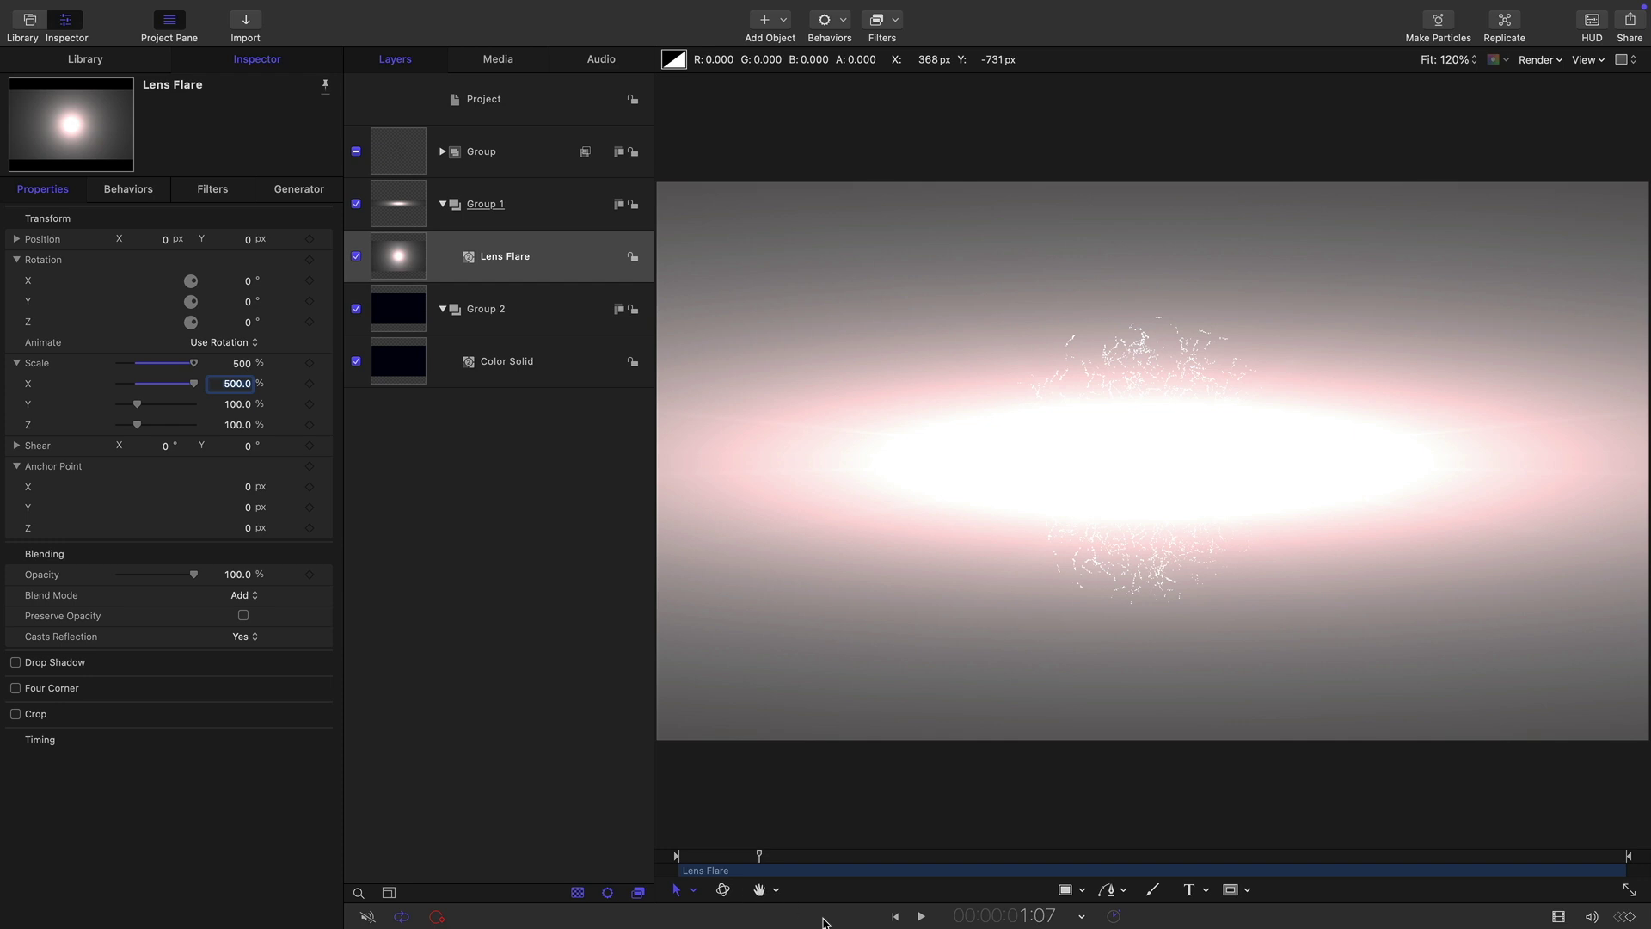
left_click(898, 918)
left_click(920, 919)
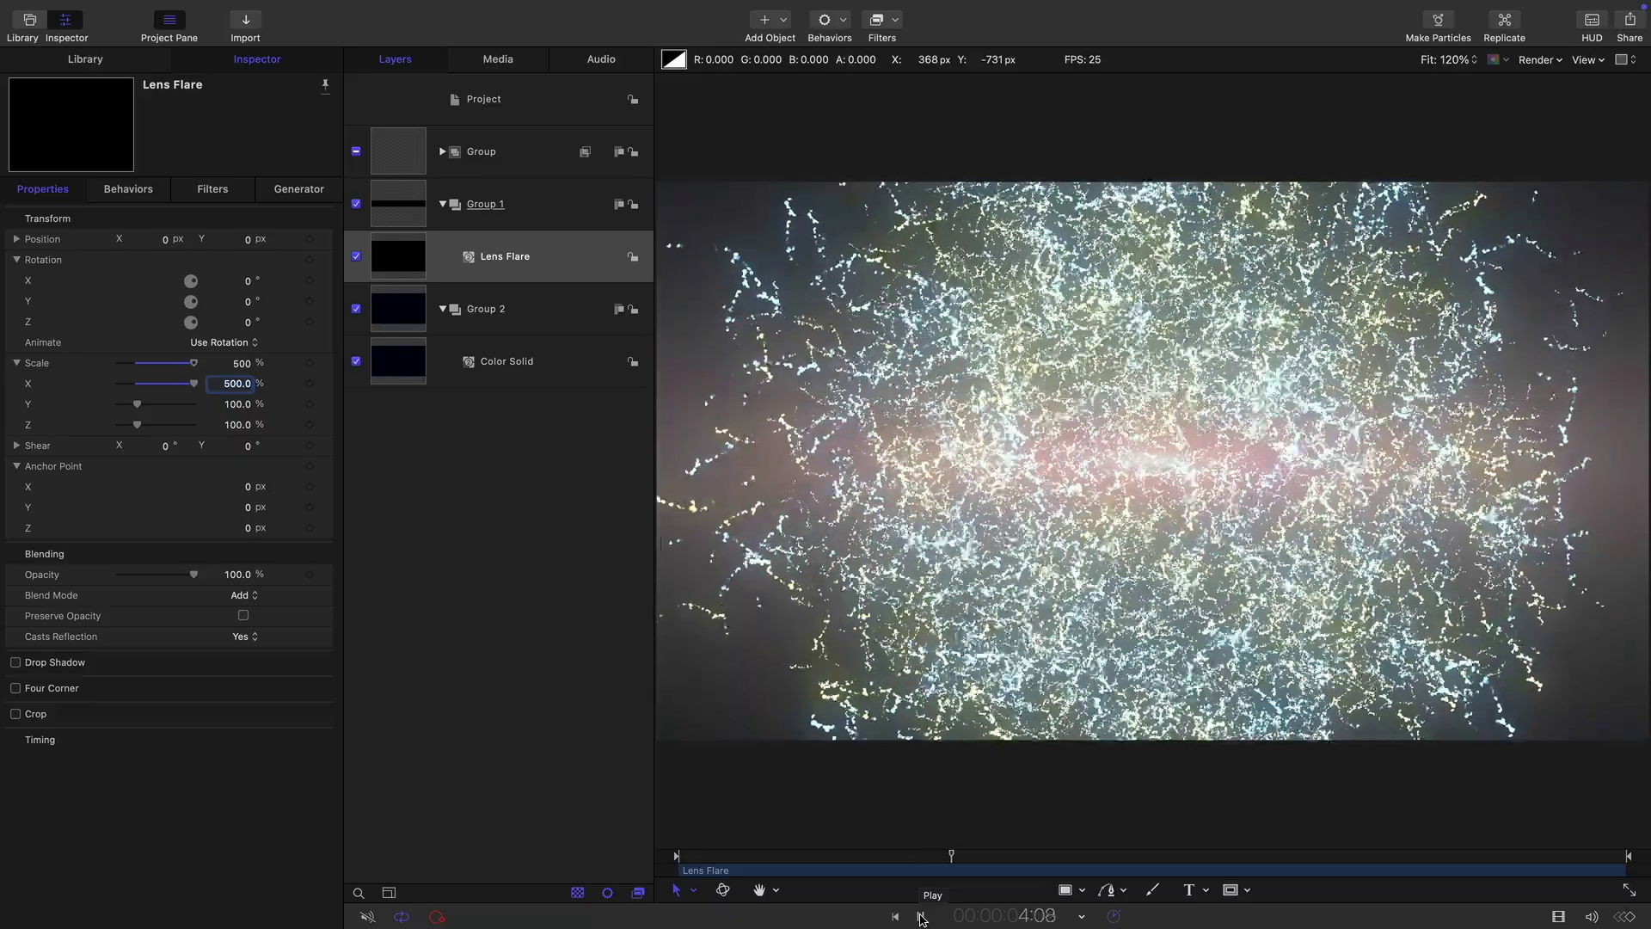
key("F4")
left_click(744, 854)
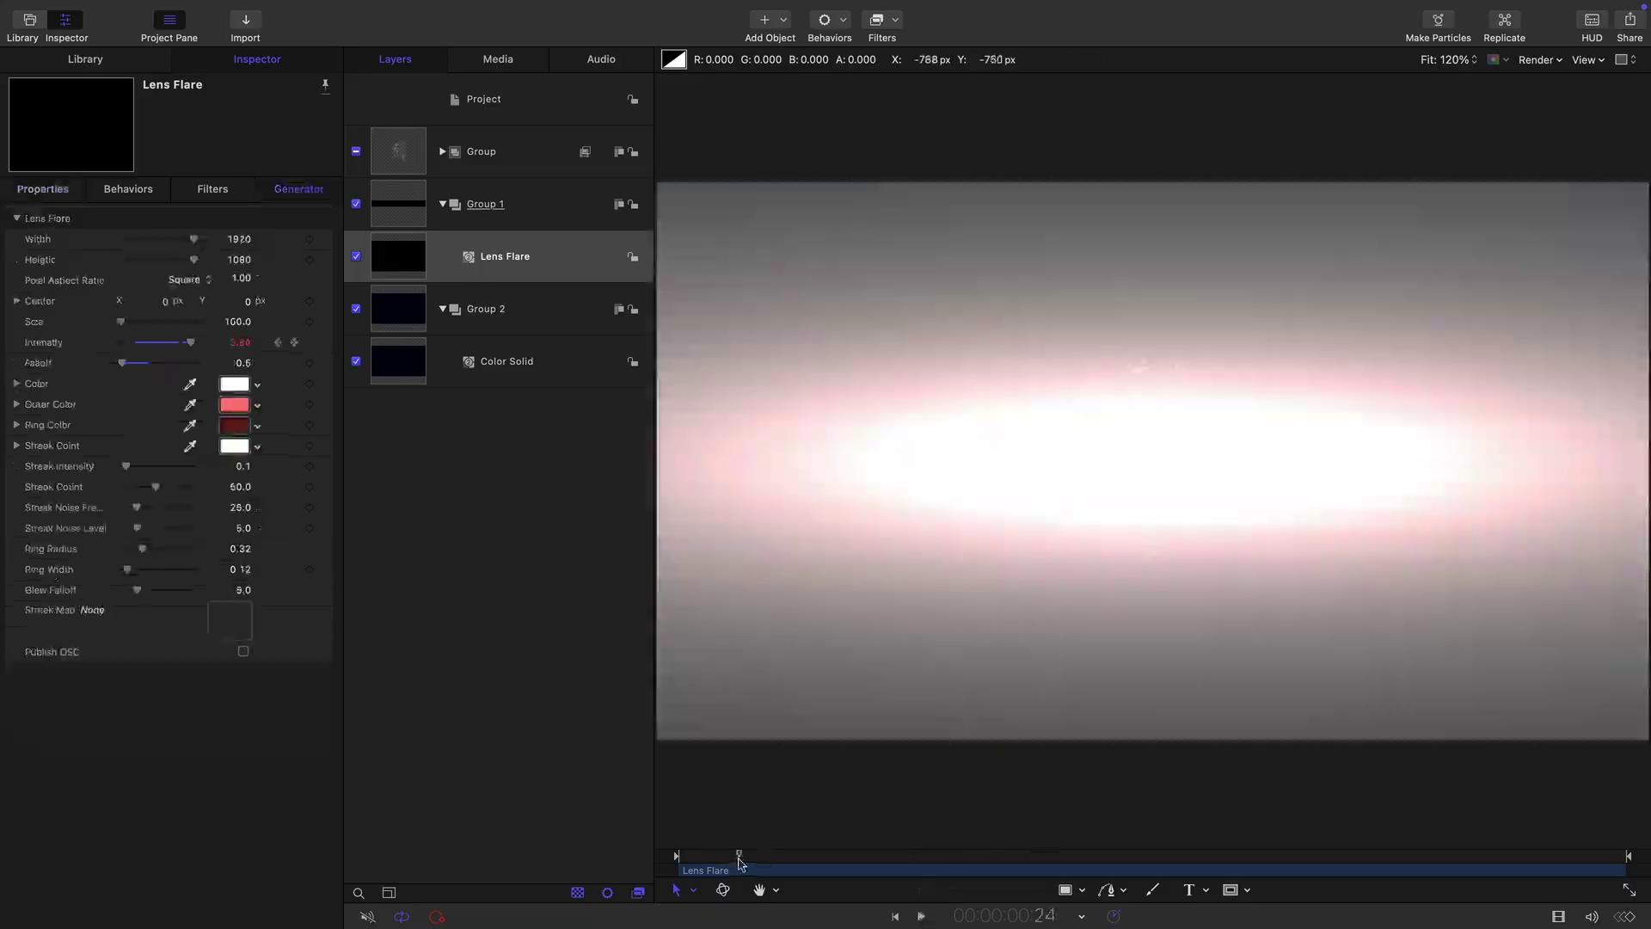
Tint the flare colour pale pink, around hue 12° and low saturation
left_click(235, 385)
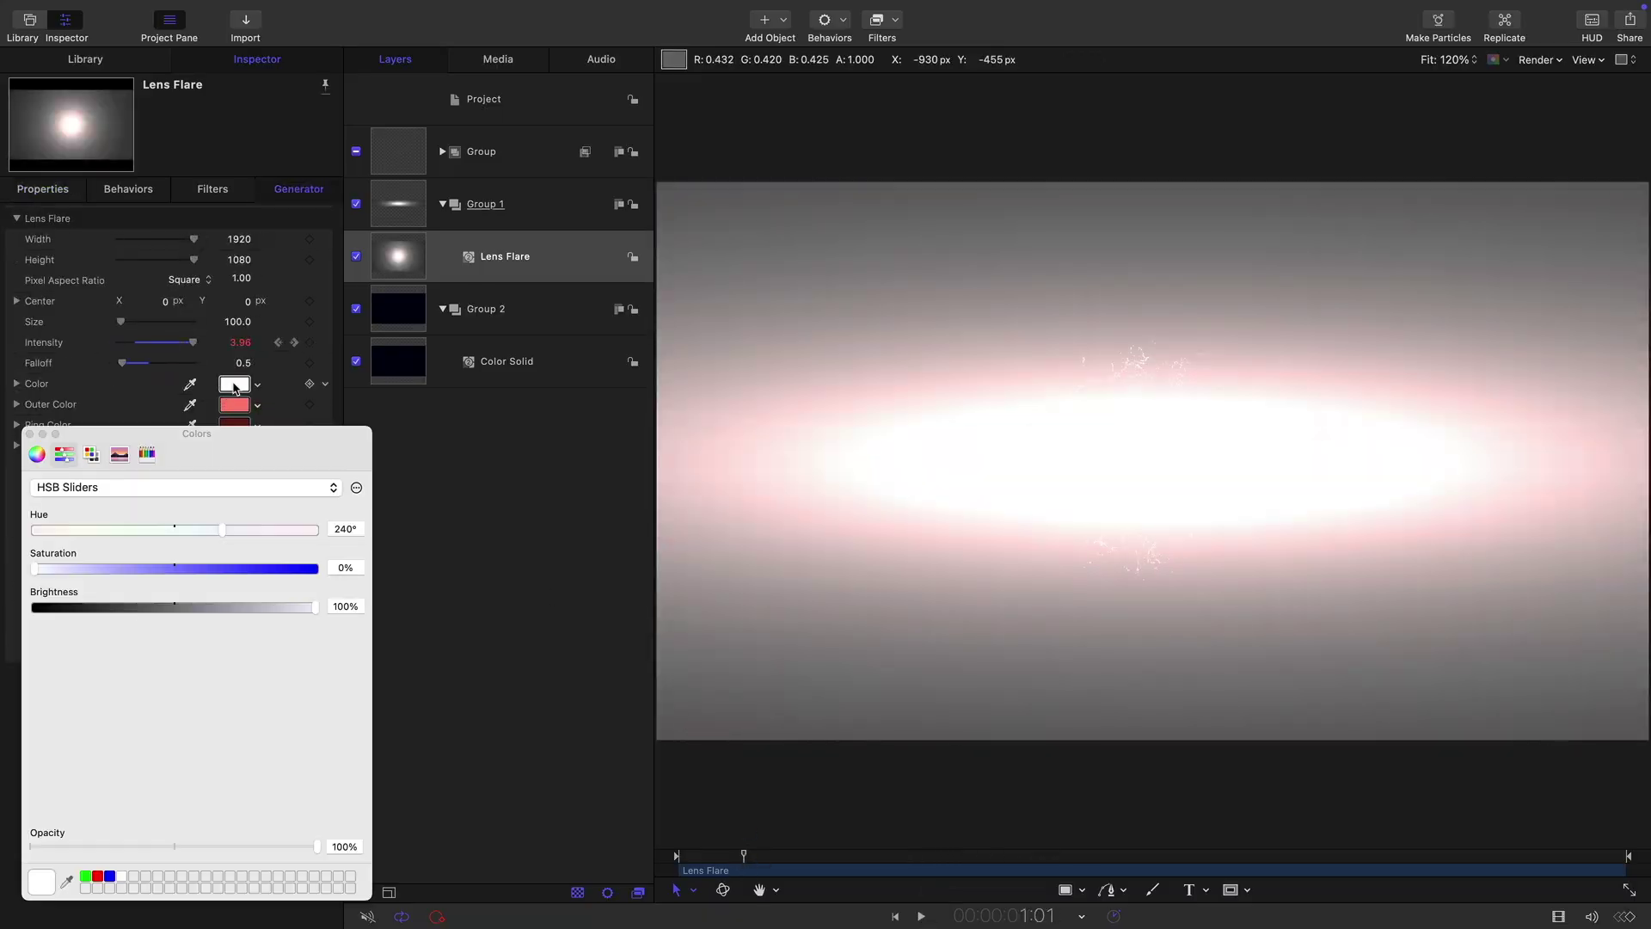
left_click_drag(45, 533, 73, 578)
key("Escape")
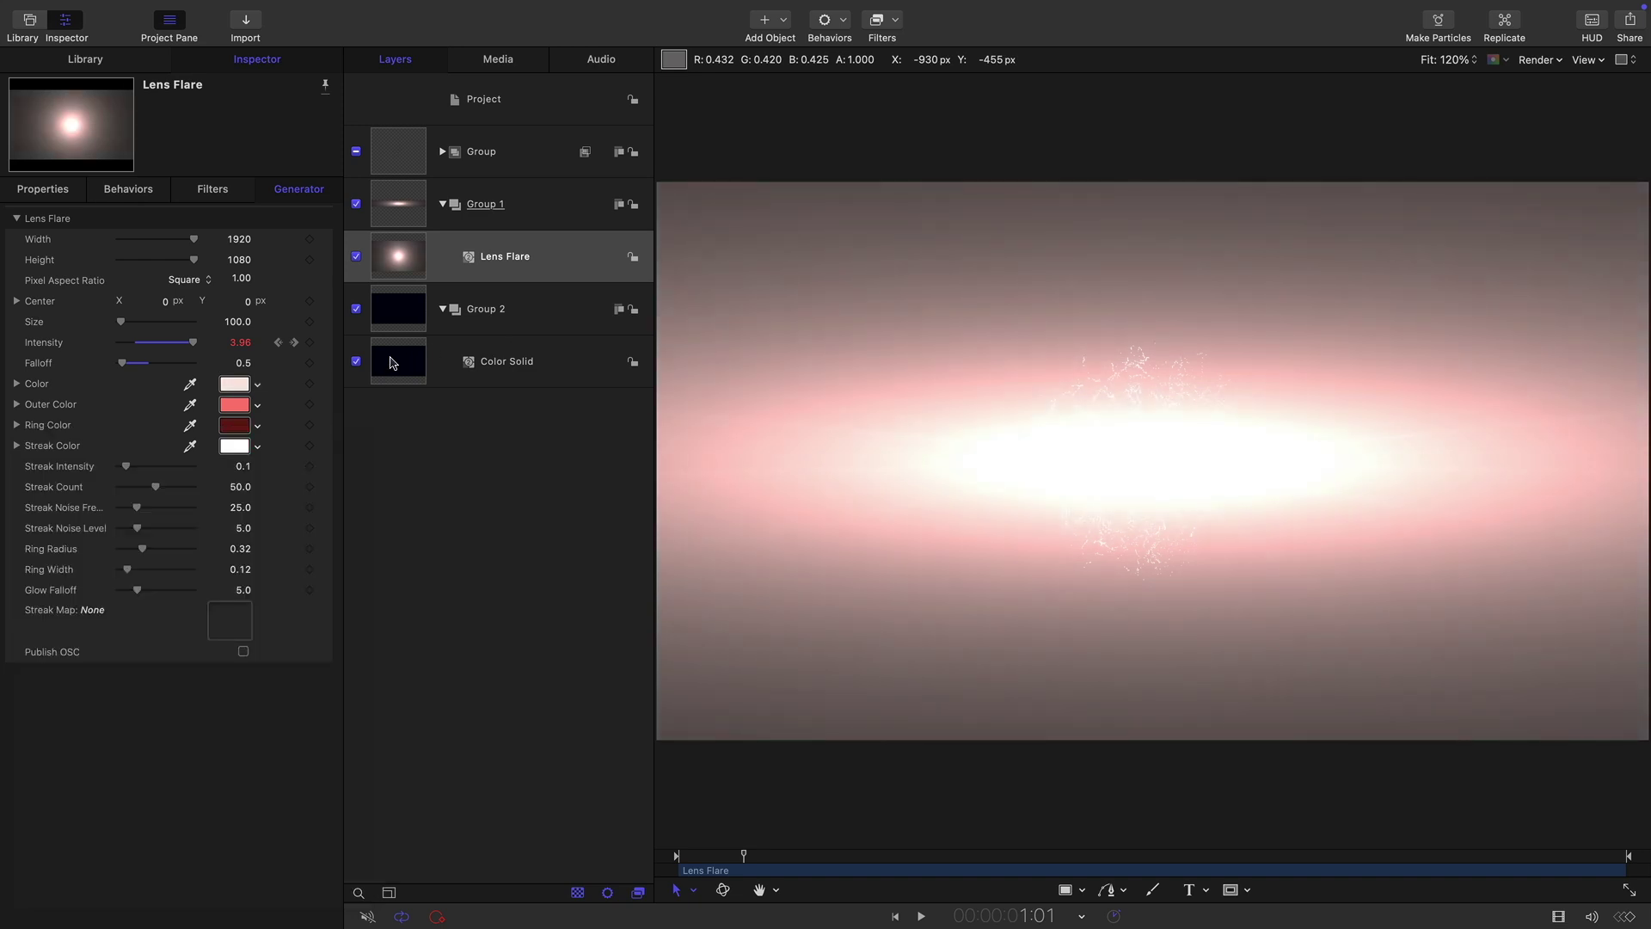
left_click(392, 363)
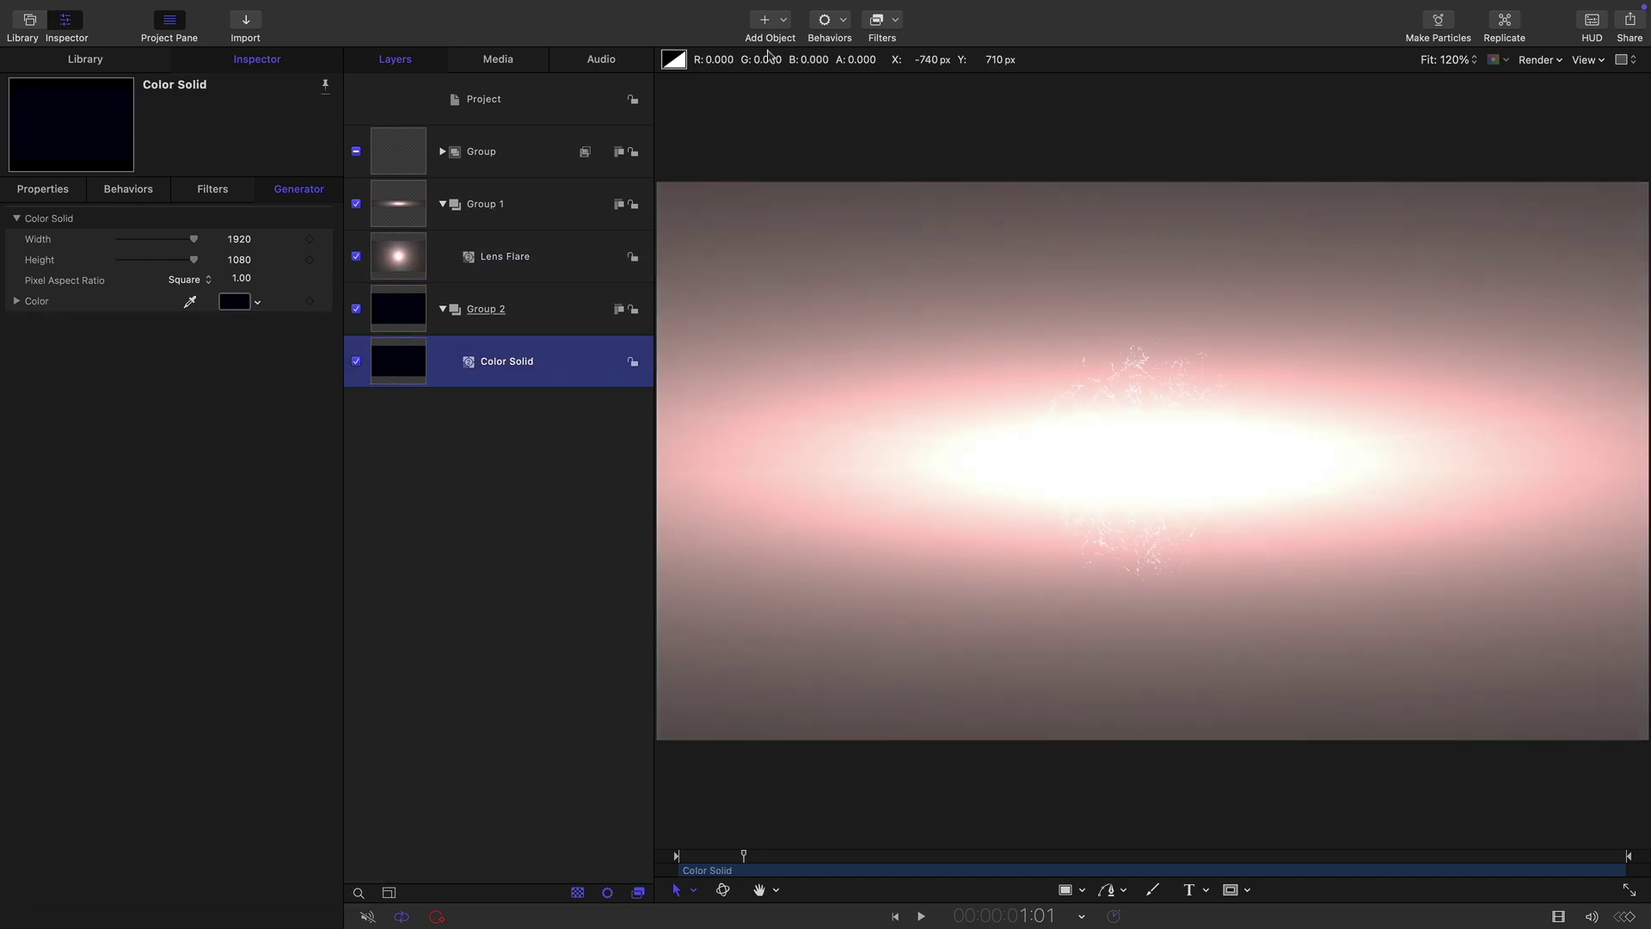
Add a Cellular generator and hide the particle Group and Lens Flare layers
left_click(784, 19)
mouse_move(813, 209)
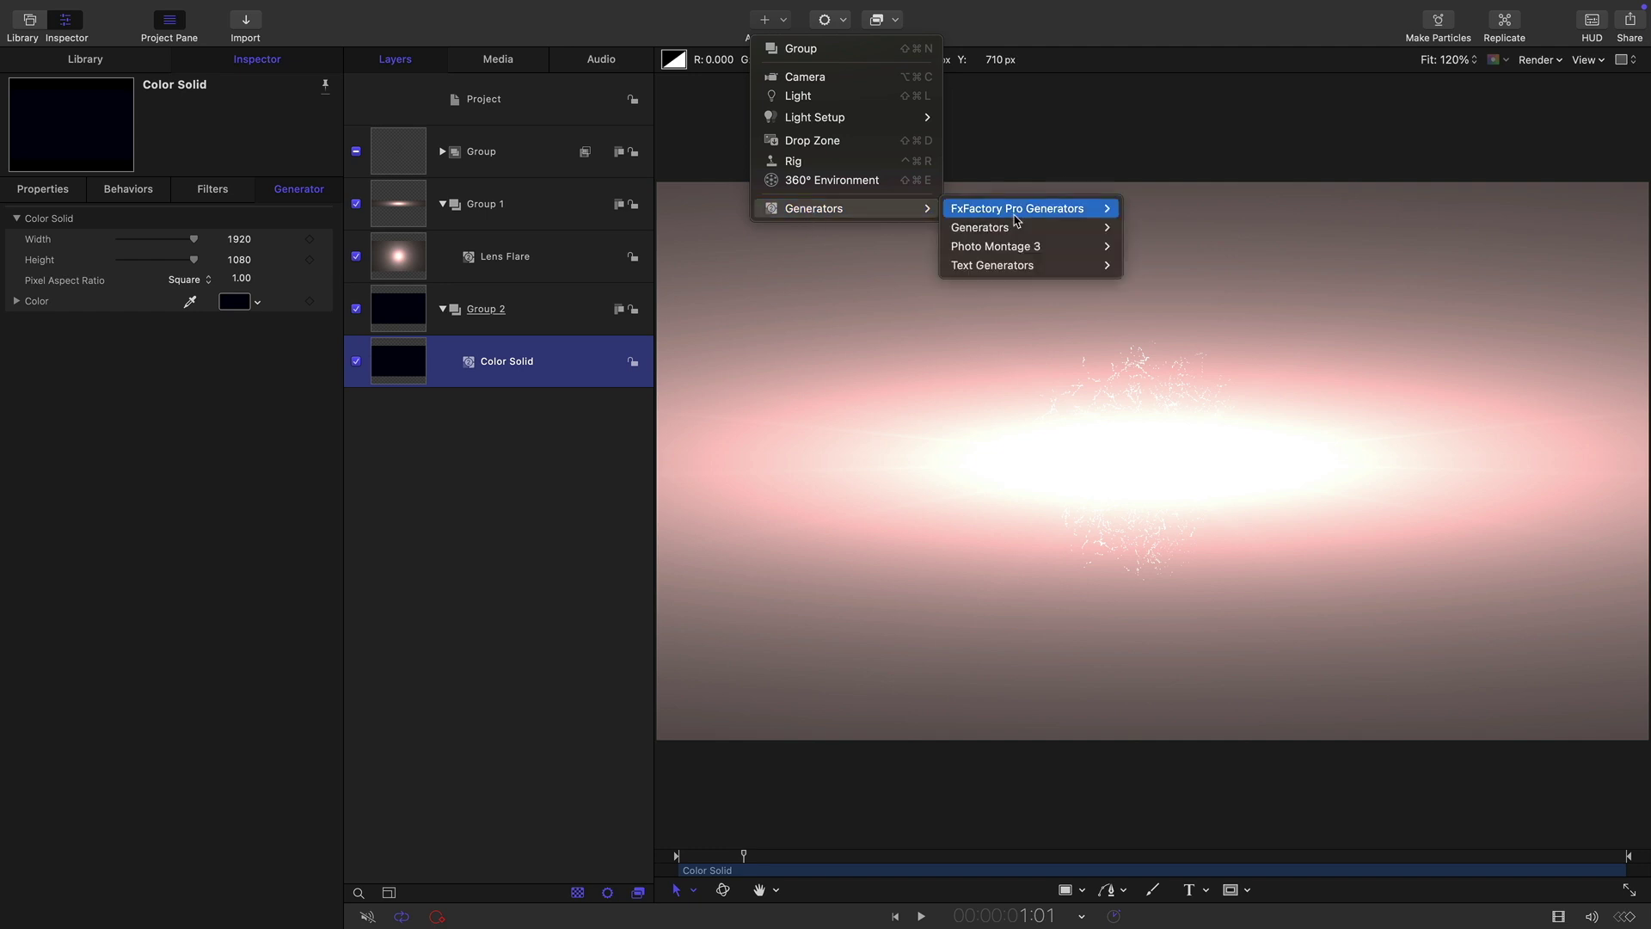
mouse_move(980, 227)
left_click(1163, 246)
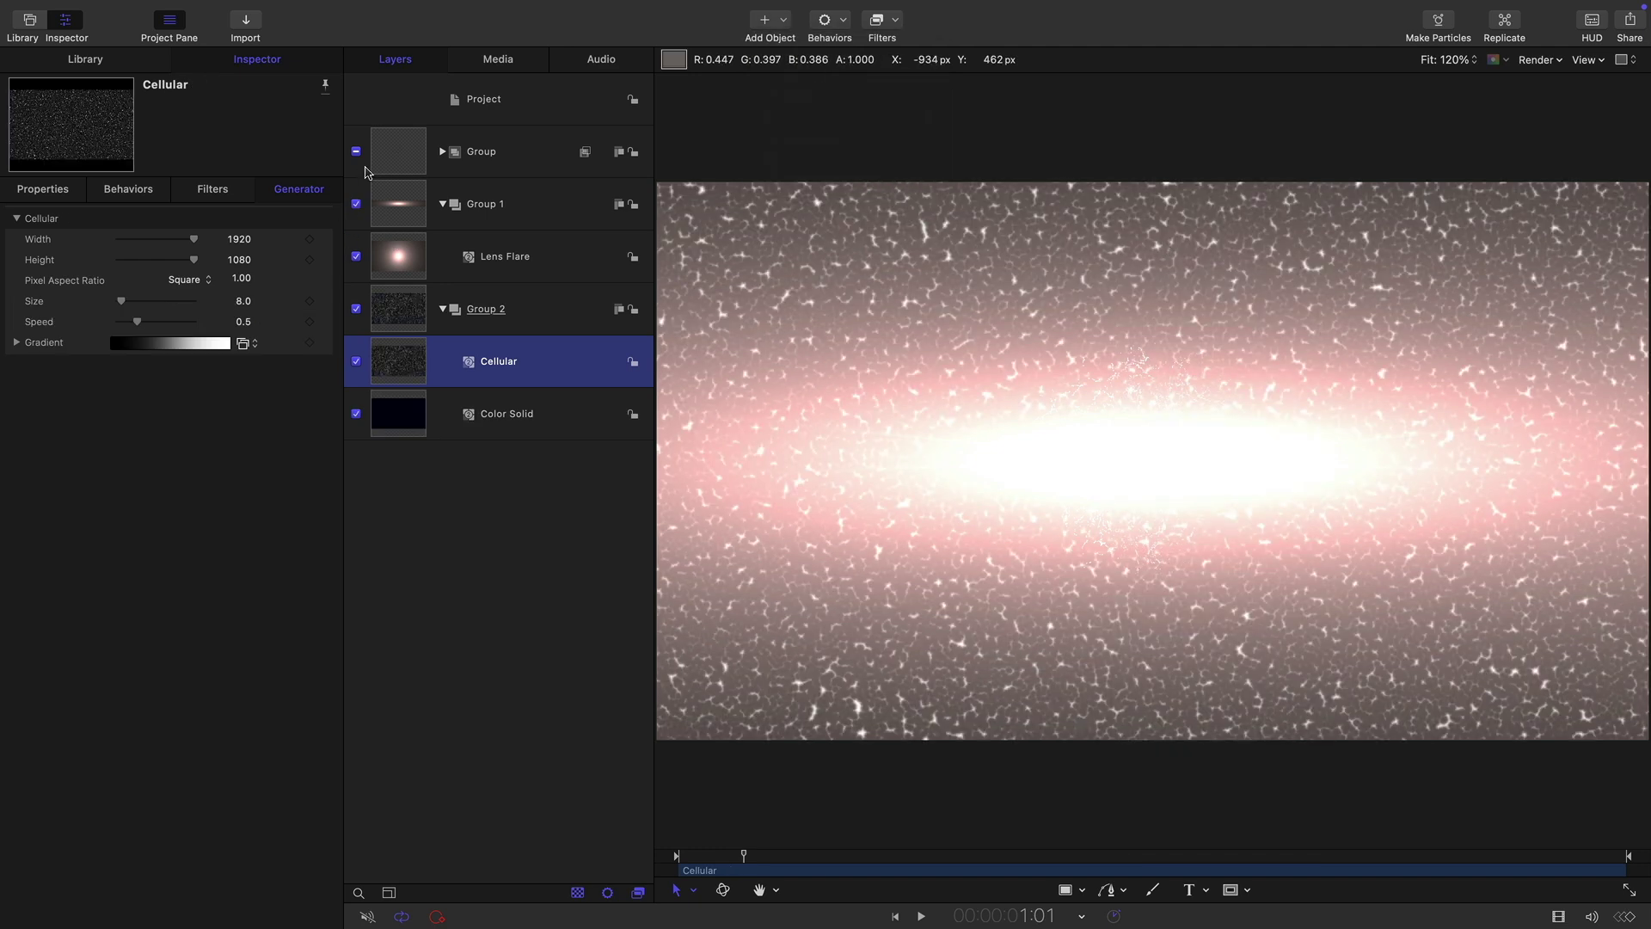
left_click(356, 152)
left_click(356, 256)
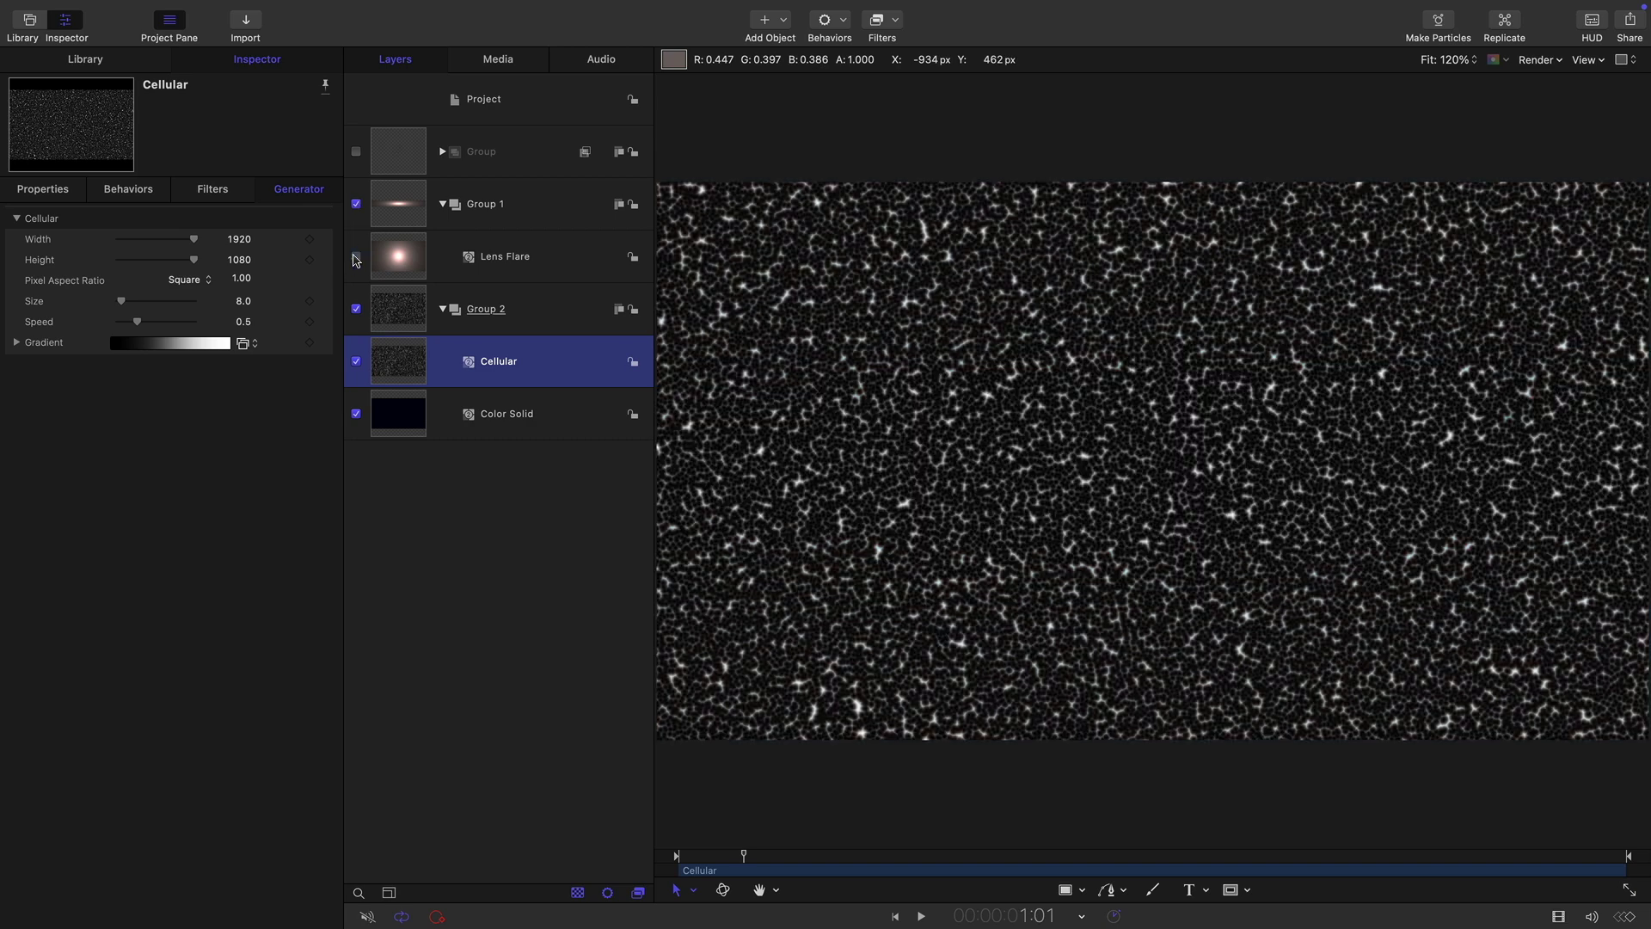
Shift the Cellular gradient stops right and lower the bright stop's blue for sparse yellow specks
left_click(17, 343)
left_click_drag(17, 420, 174, 419)
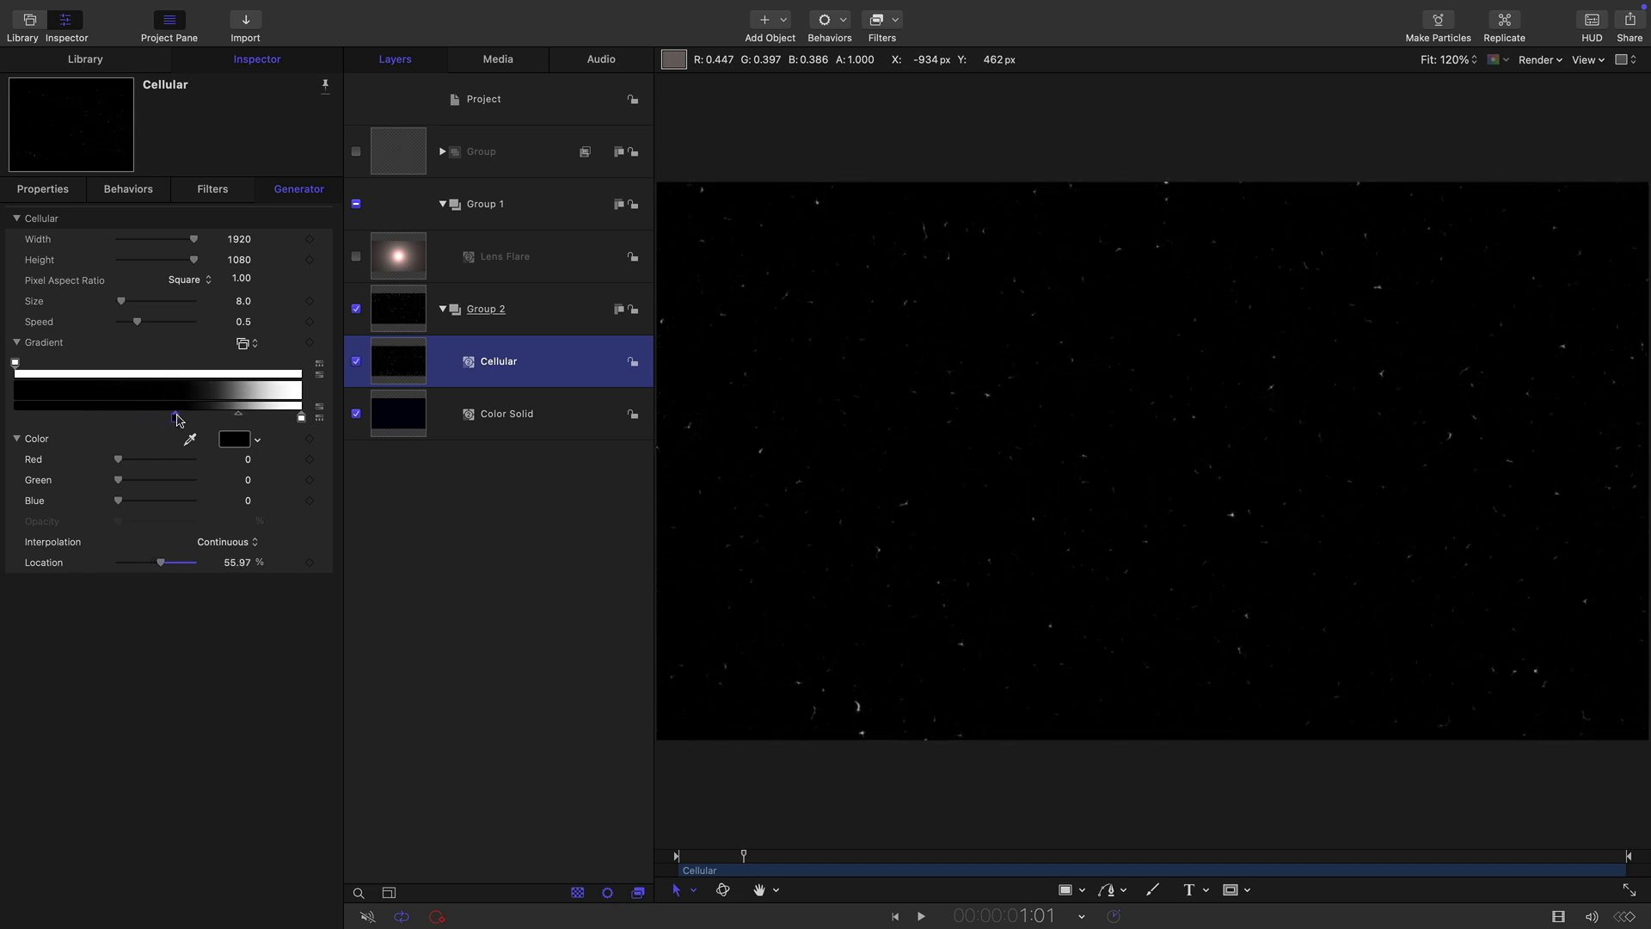
left_click_drag(301, 418, 185, 420)
left_click(245, 420)
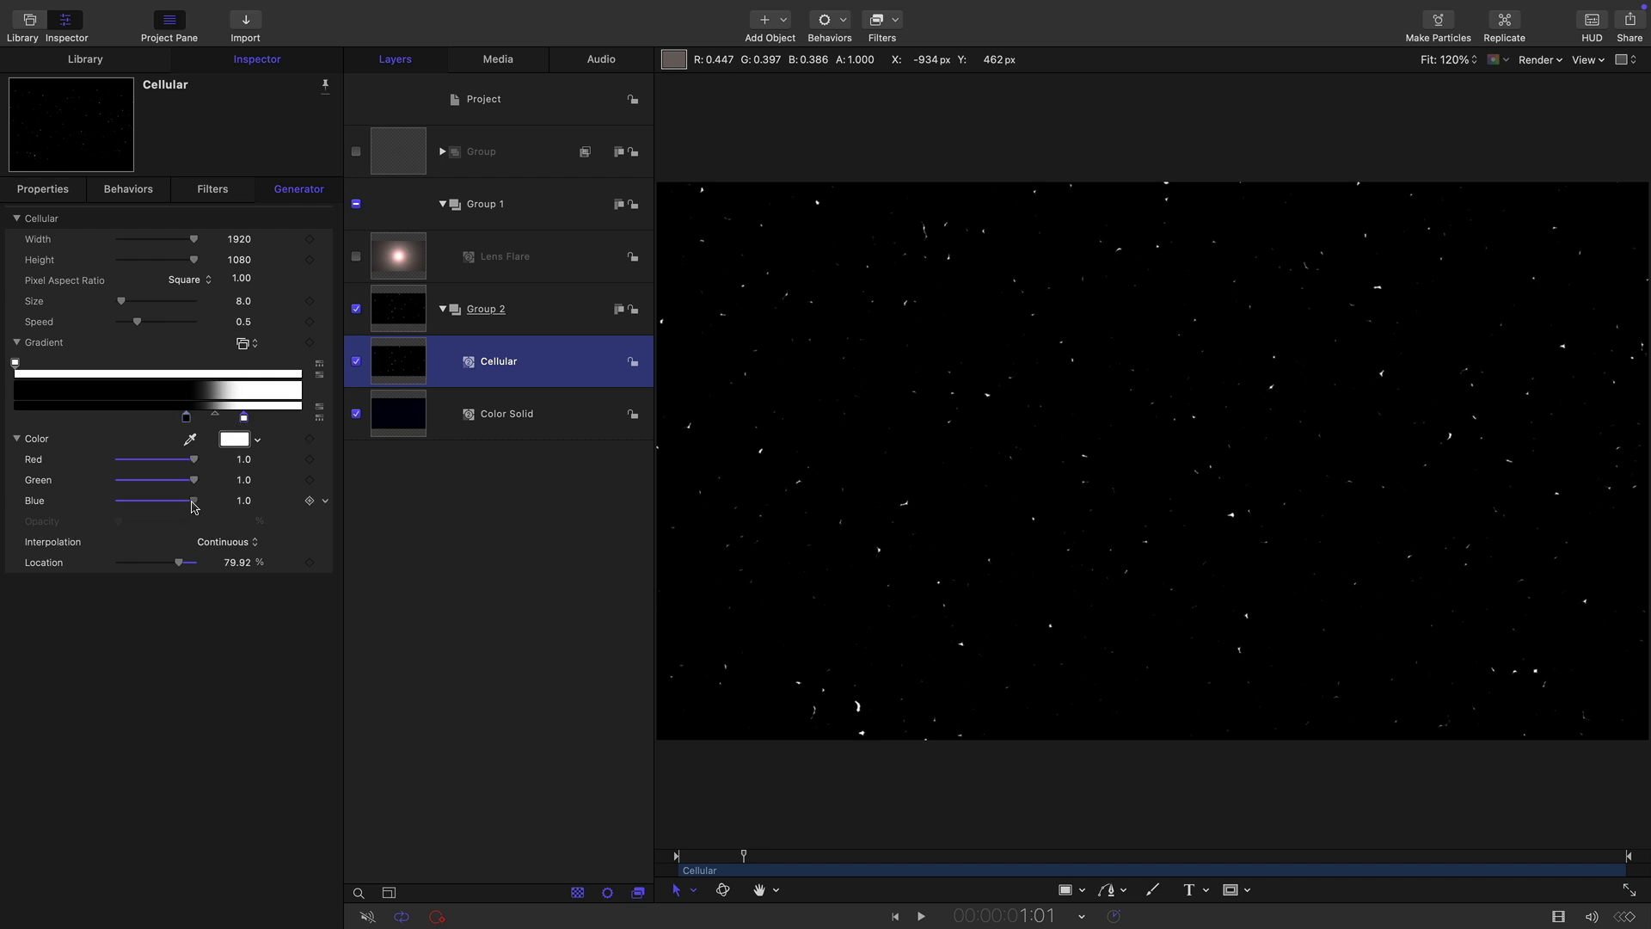
left_click_drag(195, 501, 148, 509)
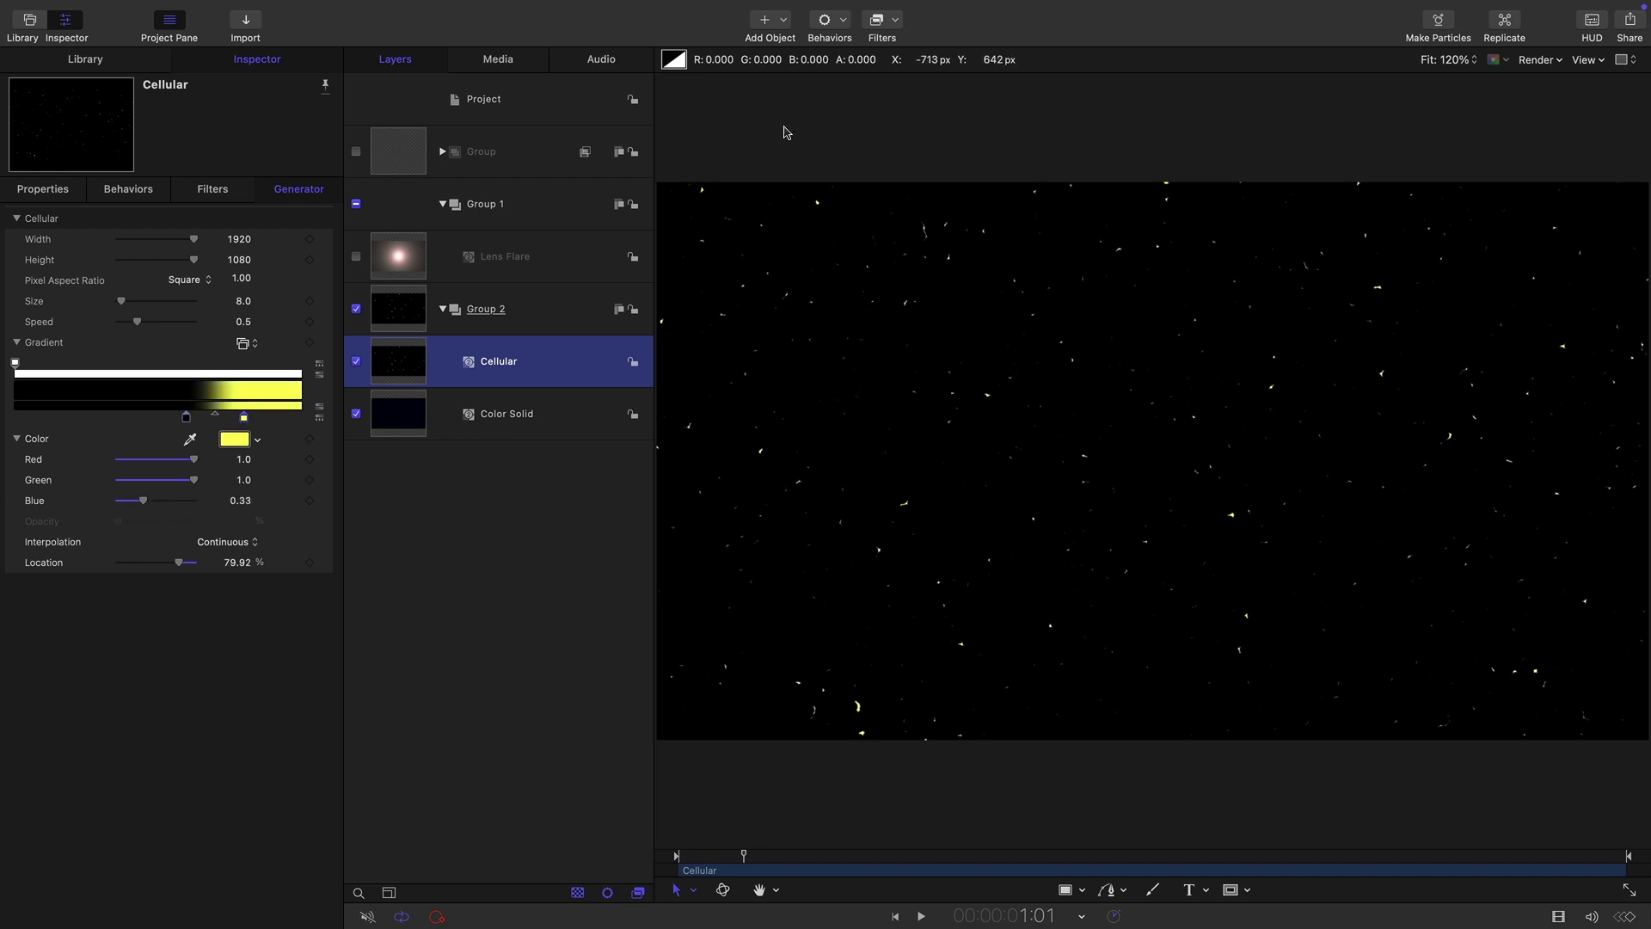
Apply the Glow > Neon filter to the Cellular specks layer
left_click(895, 20)
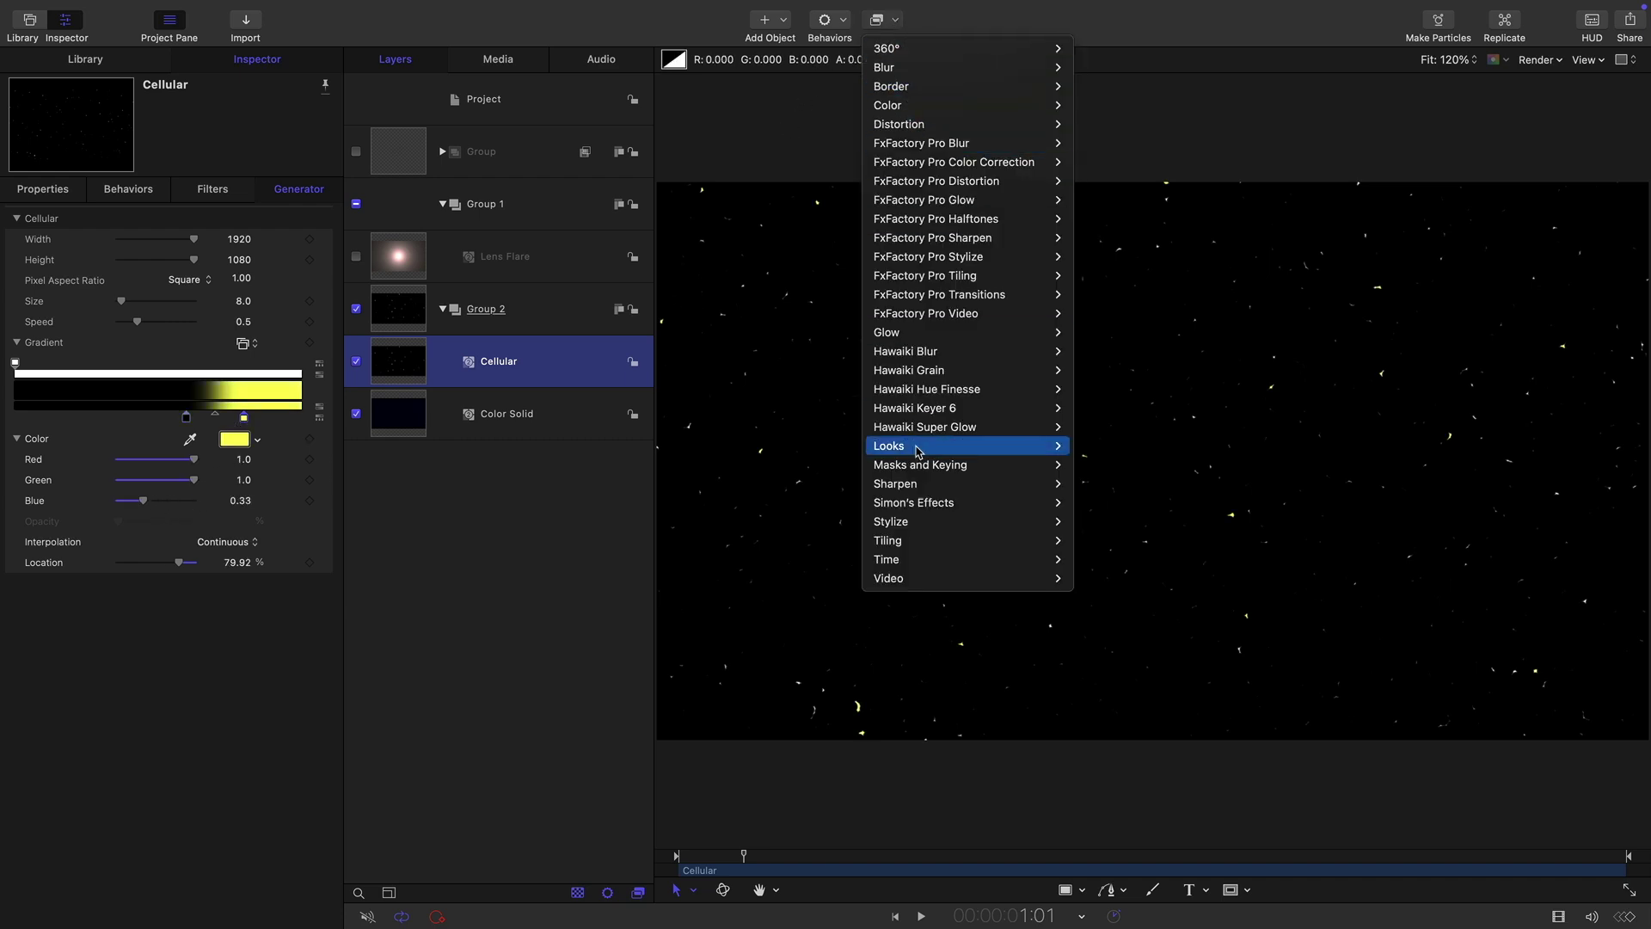
mouse_move(946, 336)
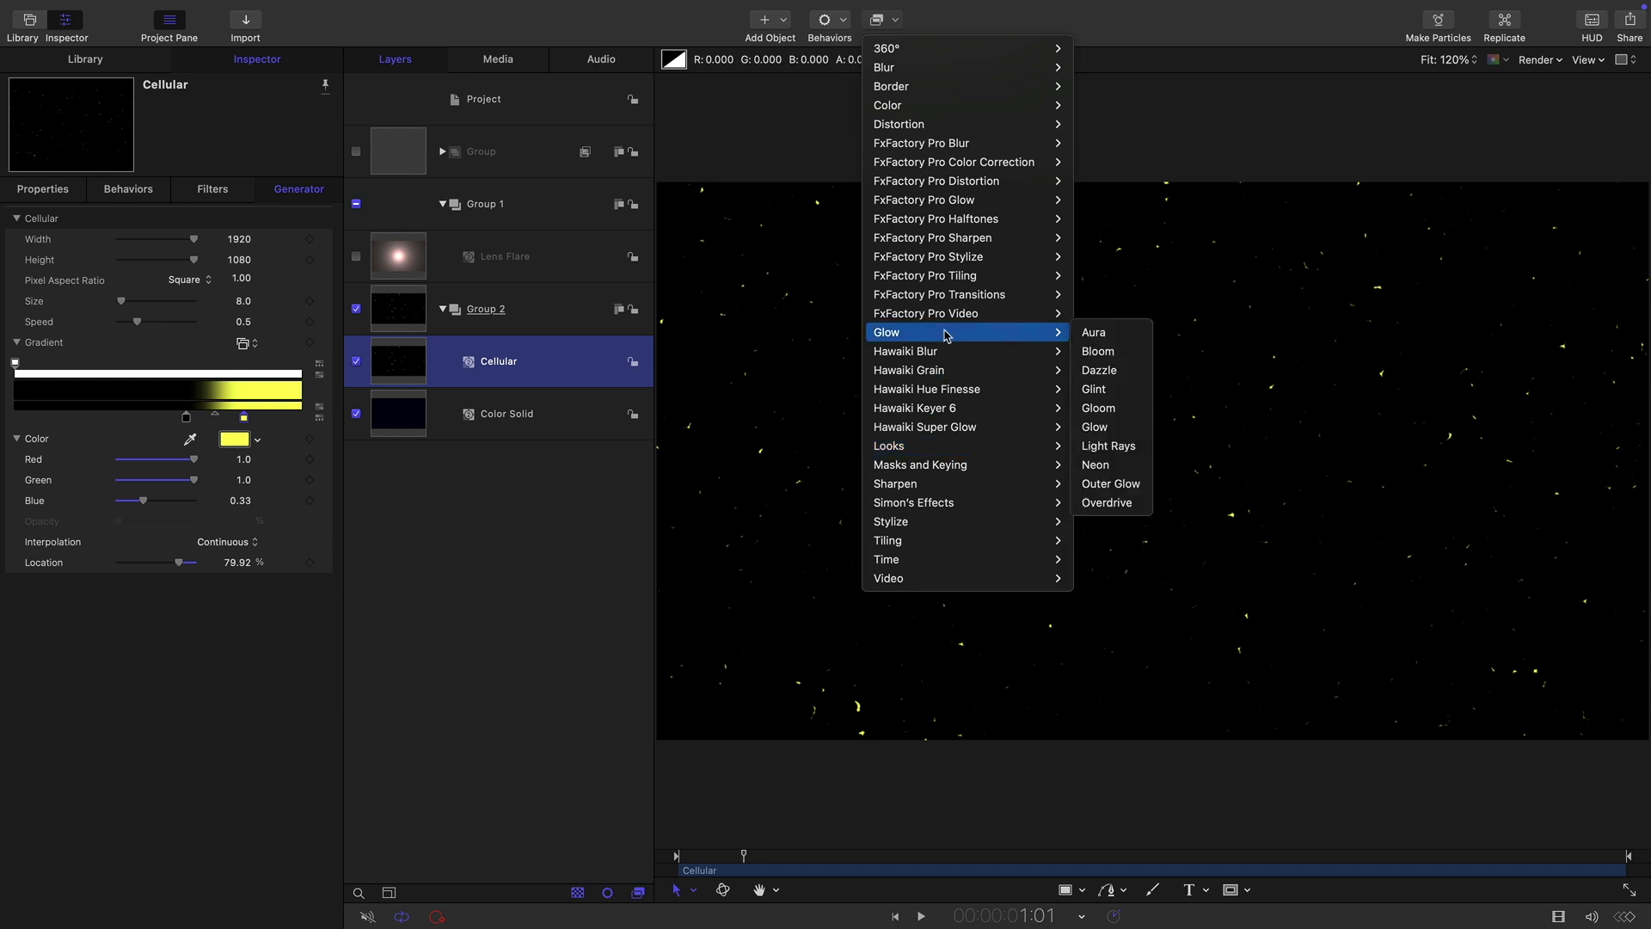
left_click(1101, 465)
Set the Neon glow's Mix to 20% and re-enable the Lens Flare layer
left_click_drag(195, 343, 127, 361)
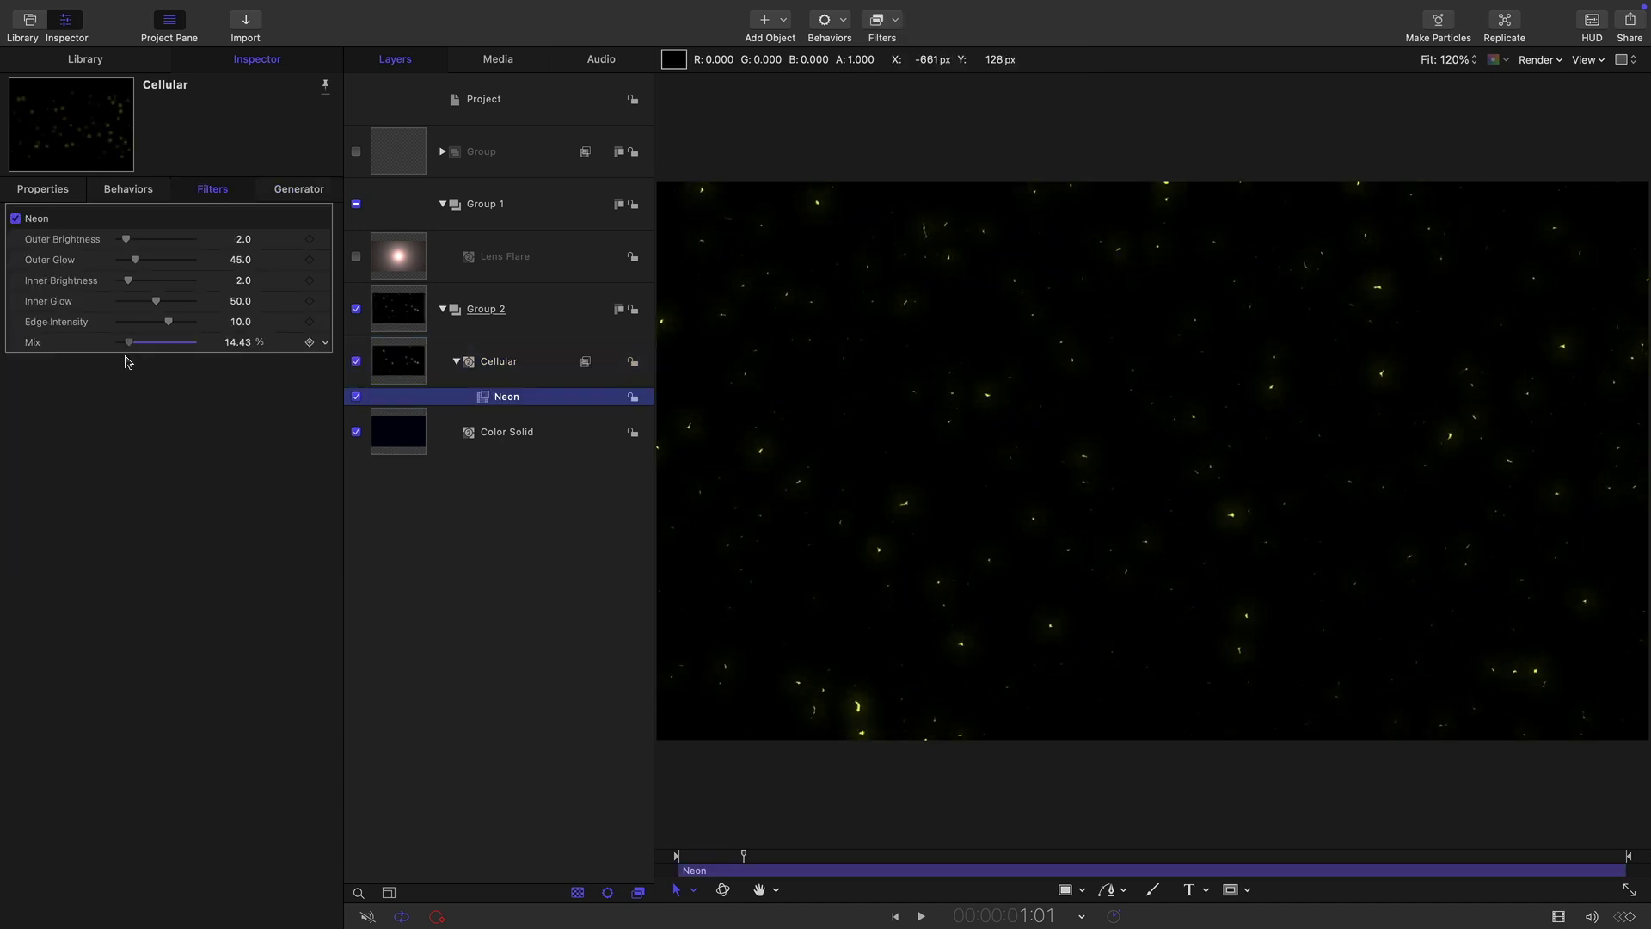
left_click(227, 343)
type("20")
key("Return")
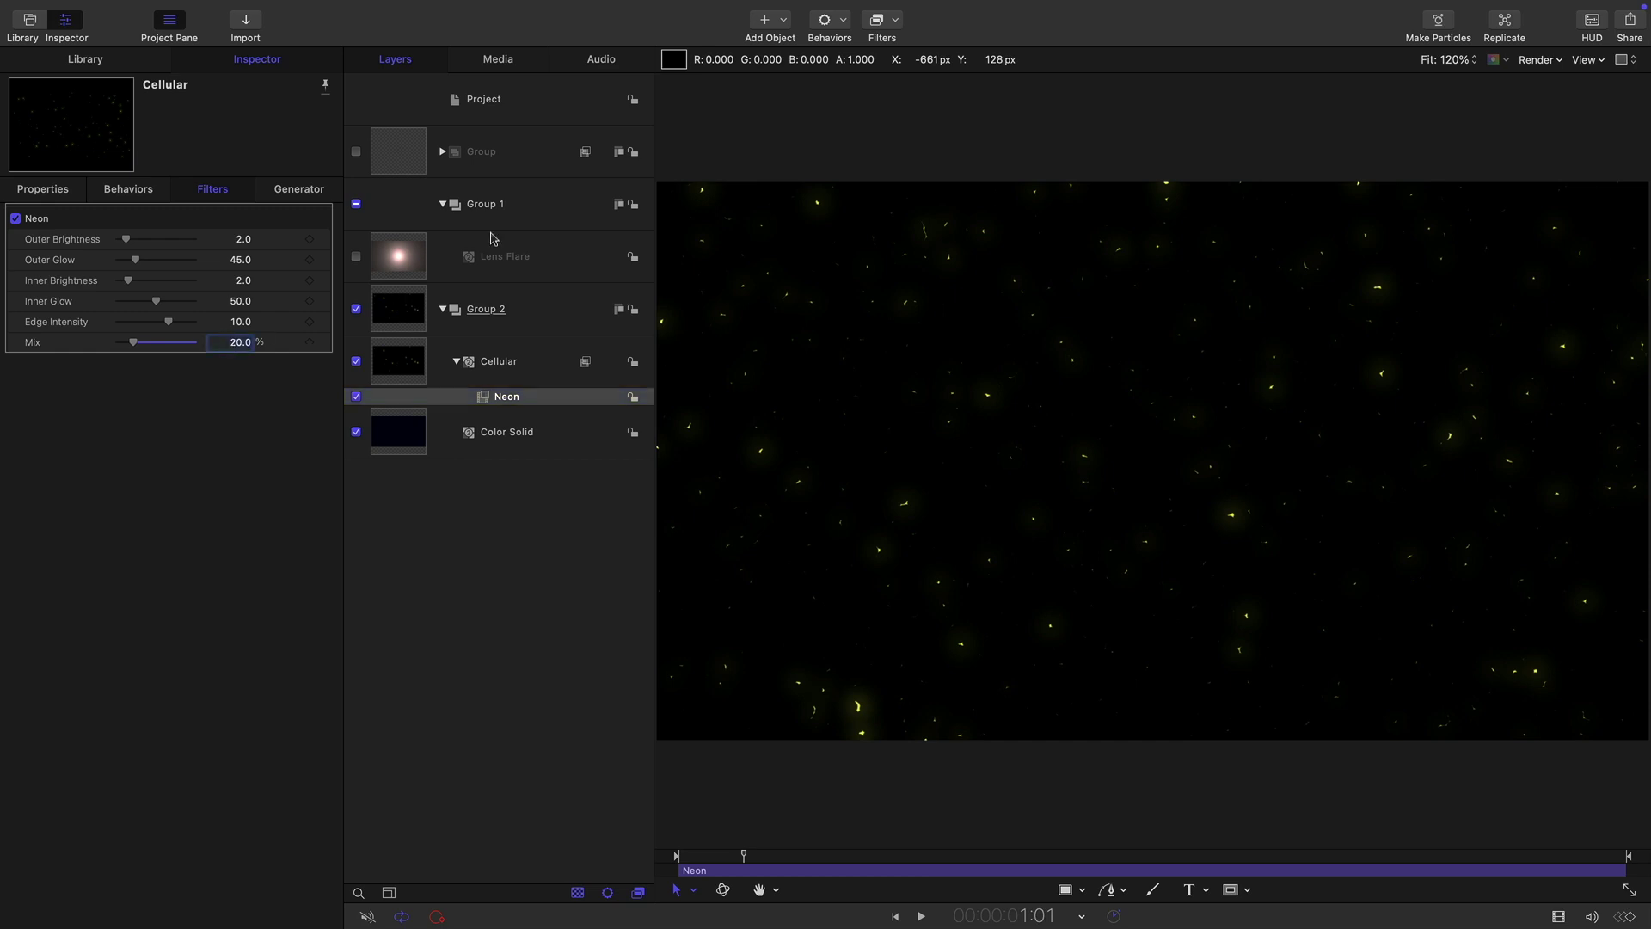
left_click(356, 257)
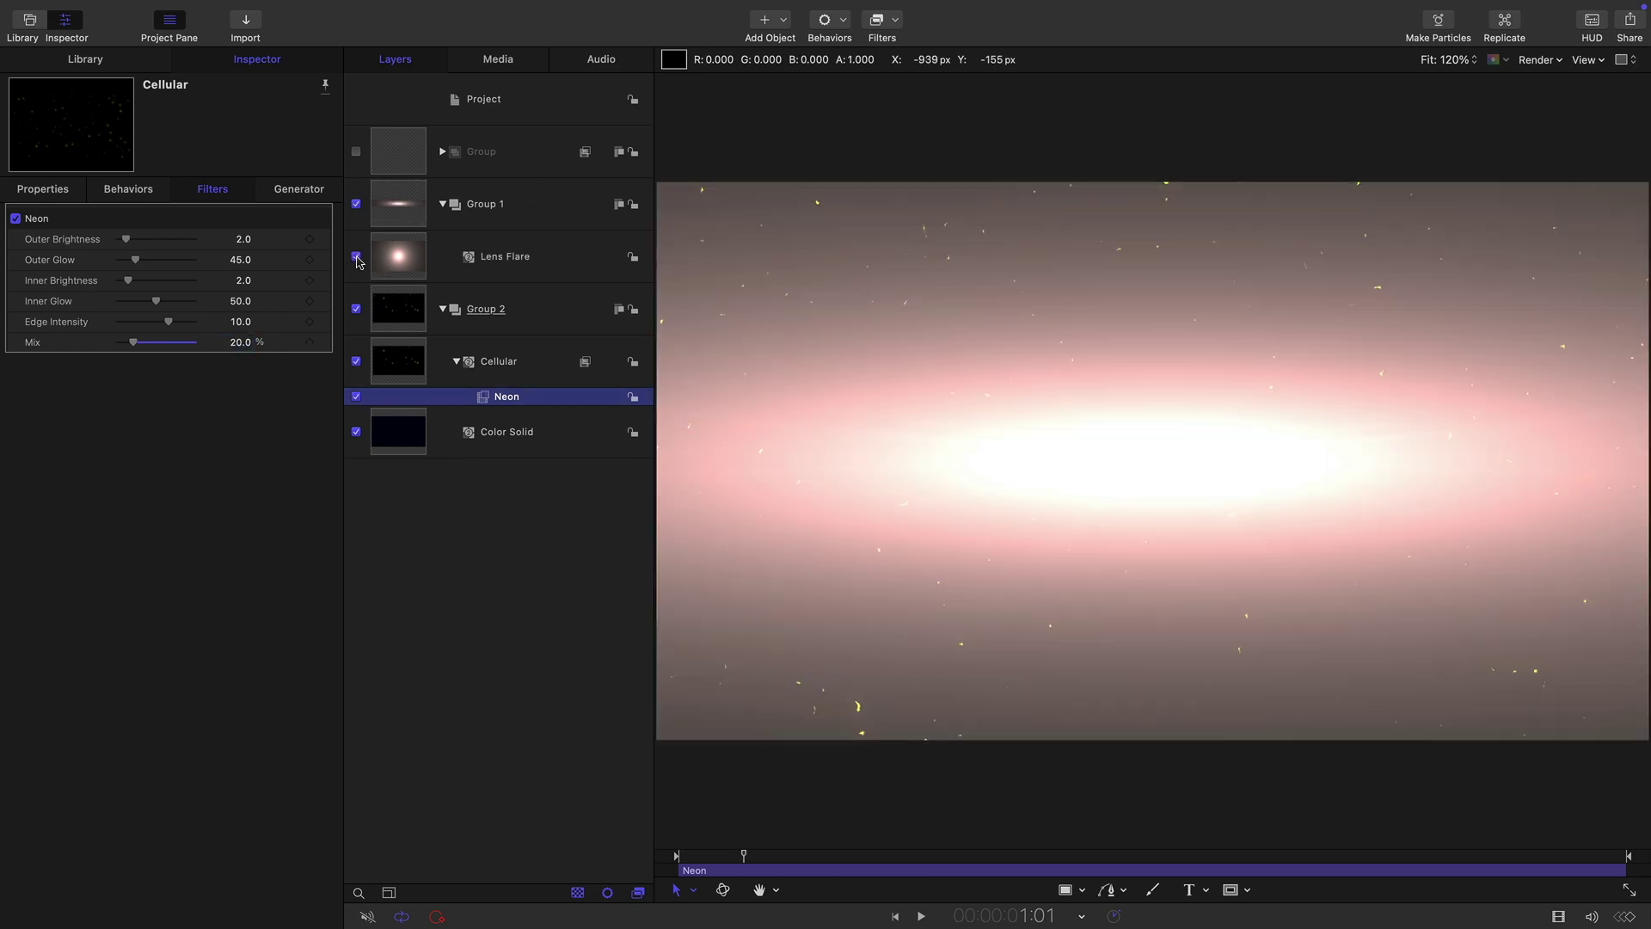
Re-enable the Group layer's checkbox so the particle burst shows over the flare
left_click(356, 153)
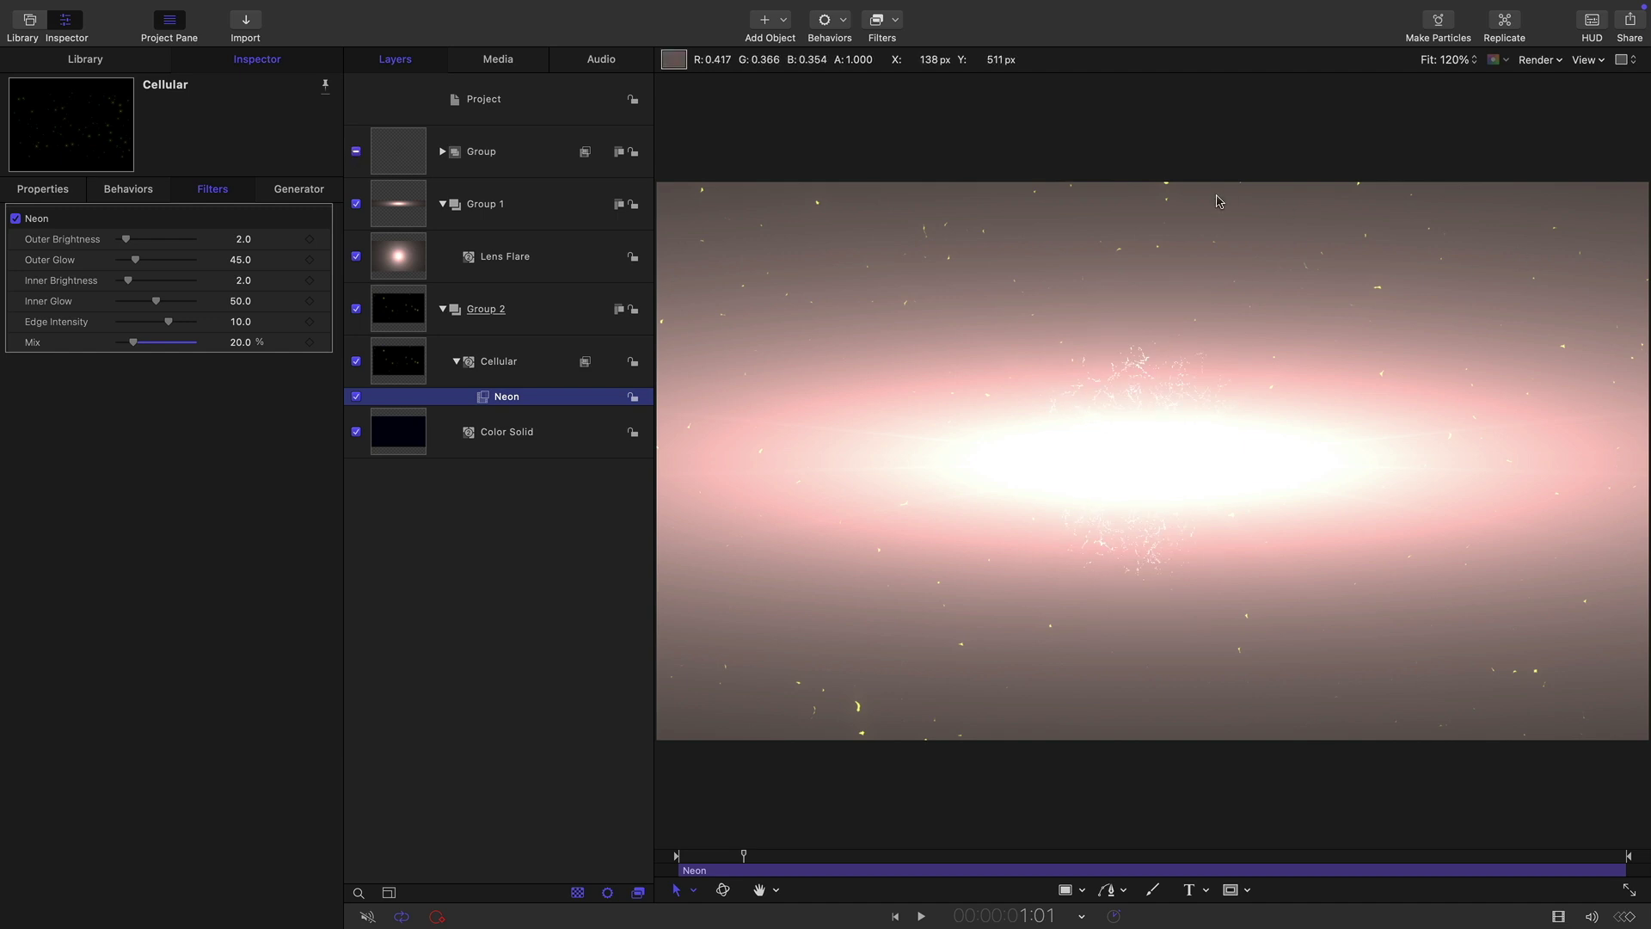